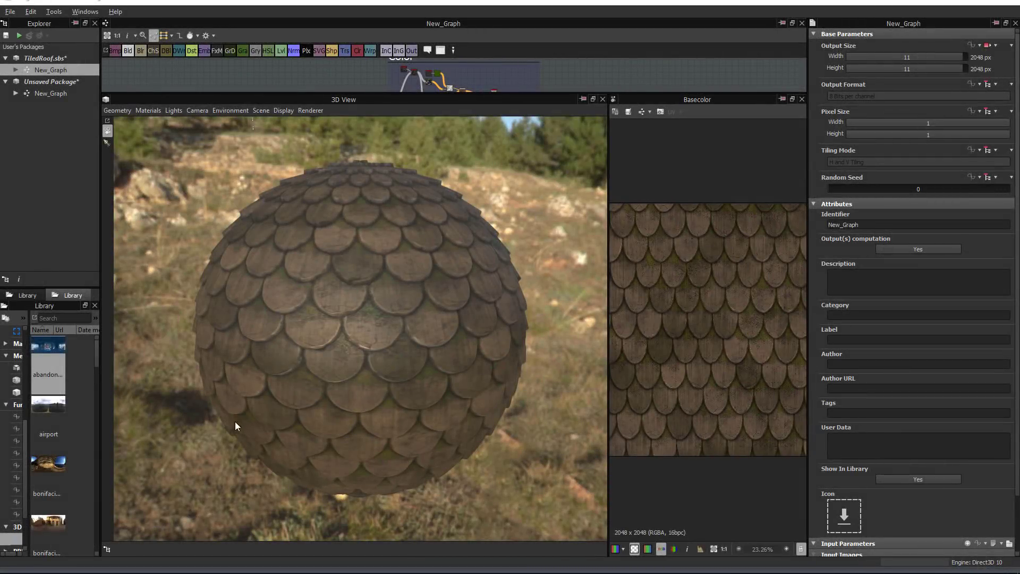
Examine the wooden roof tile material on the preview sphere up close and from several angles
mouse_move(212, 426)
mouse_down()
mouse_move(233, 422)
mouse_move(191, 425)
mouse_move(236, 423)
mouse_move(348, 387)
mouse_up()
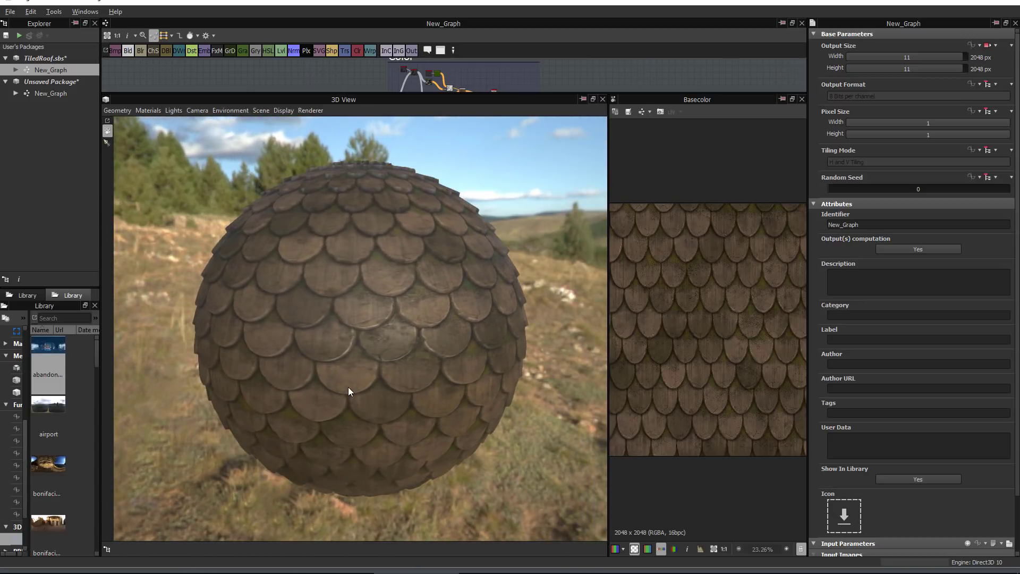
scroll(349, 388, up, 2)
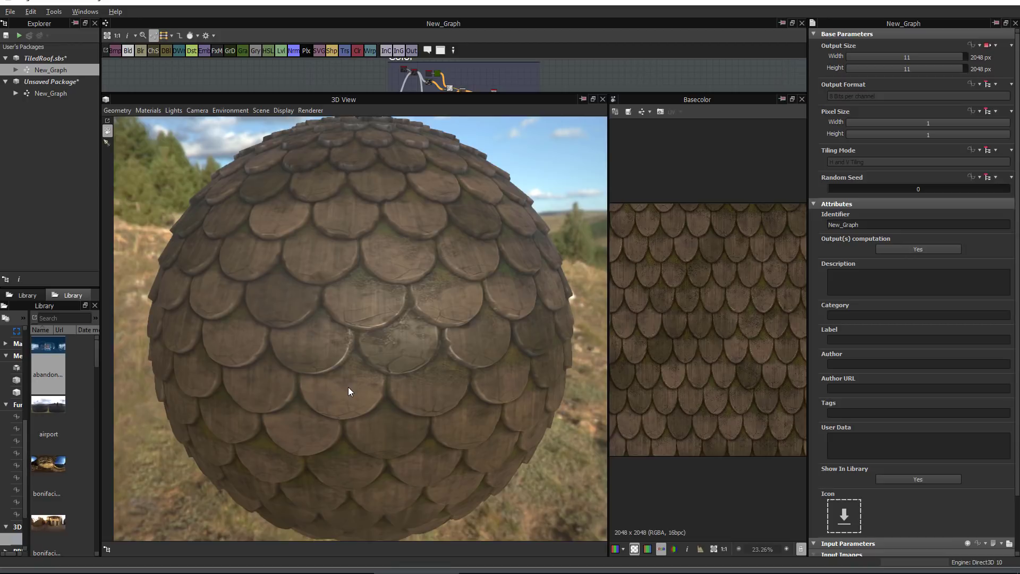
mouse_move(558, 460)
mouse_down()
mouse_move(502, 459)
mouse_move(541, 459)
mouse_up()
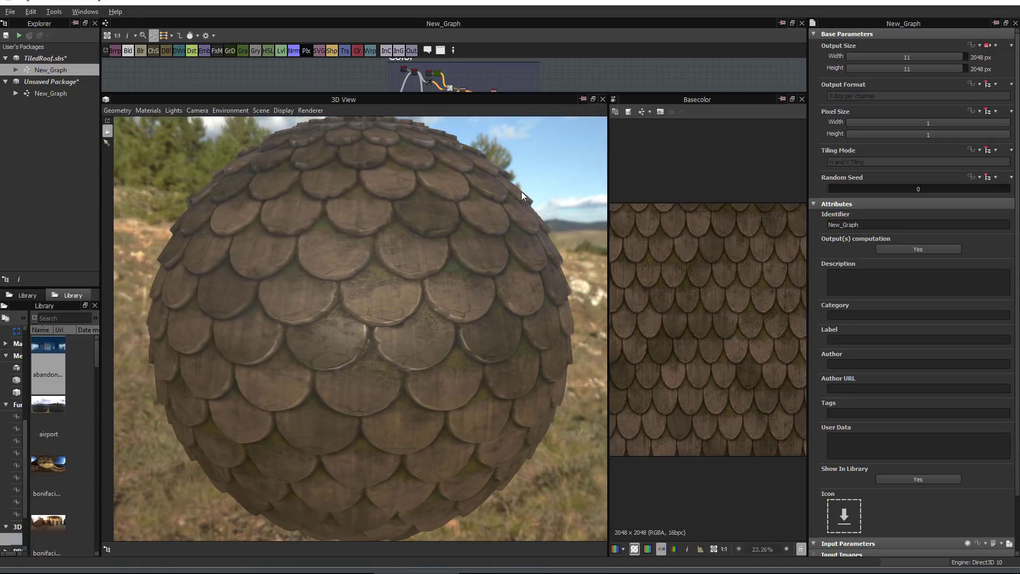
mouse_move(568, 434)
mouse_down()
mouse_move(556, 441)
mouse_move(487, 394)
mouse_up()
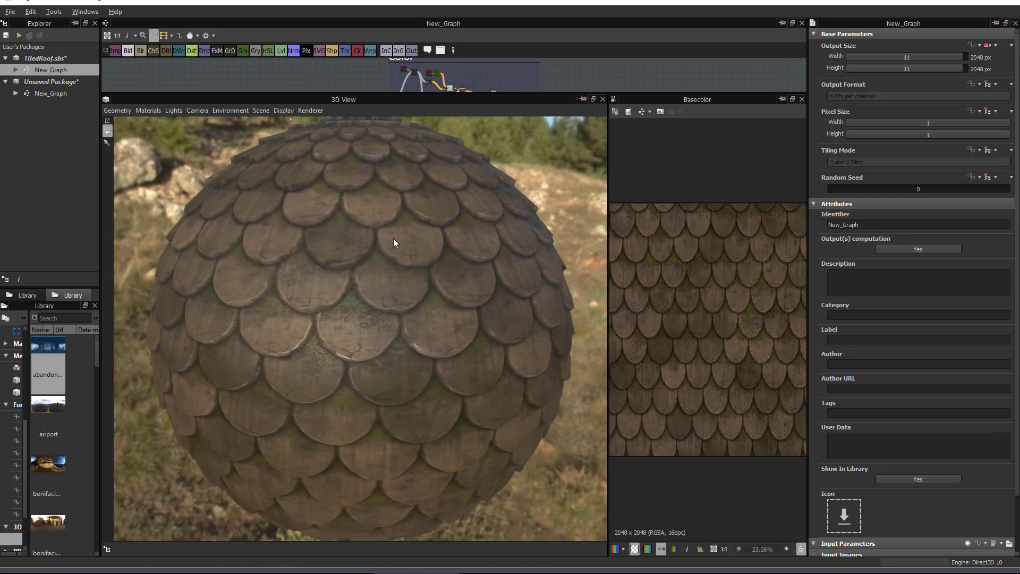
Enlarge the node graph area and show the Tiles frame's tile generator output in the 2D view
drag(393, 93, 381, 274)
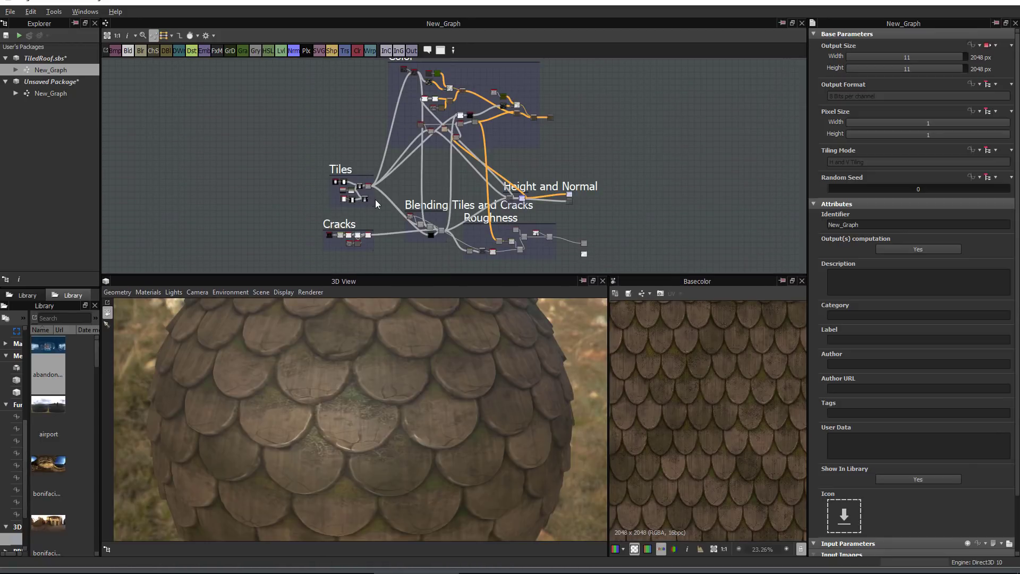
click(369, 186)
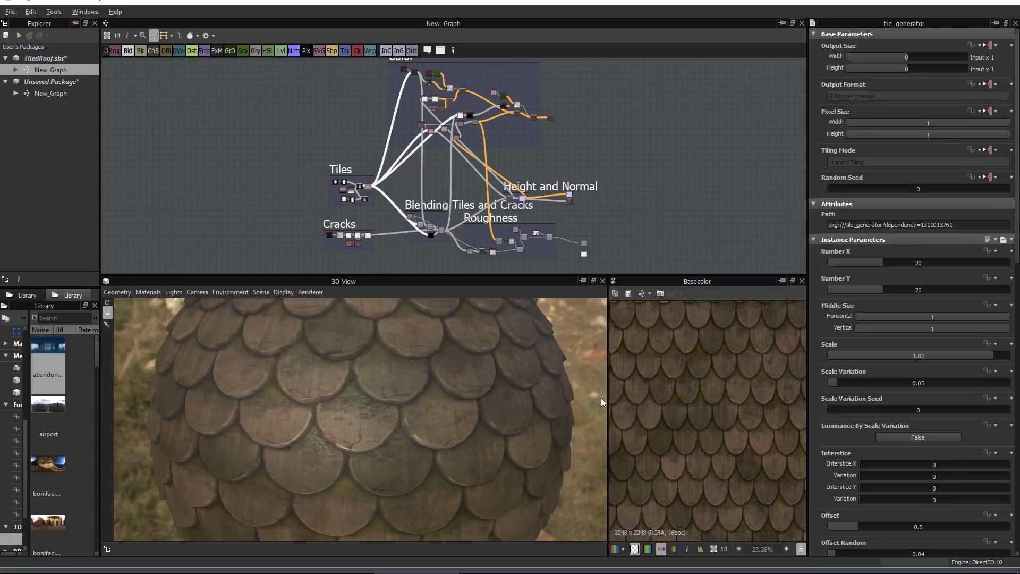
scroll(365, 190, up, 3)
double_click(373, 186)
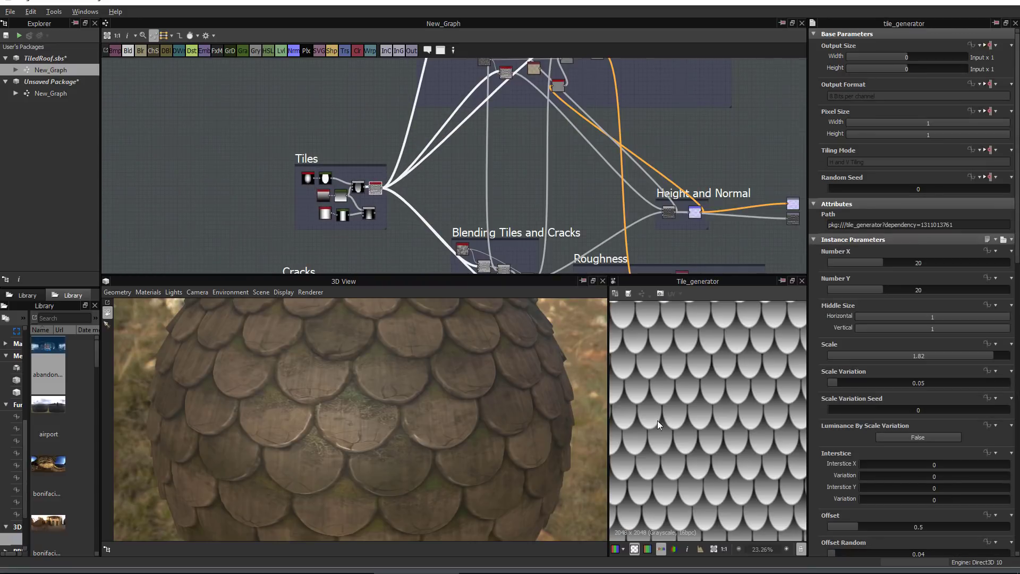
Inspect the overlapping roof tiles on the preview sphere from different angles and distances
scroll(430, 245, down, 2)
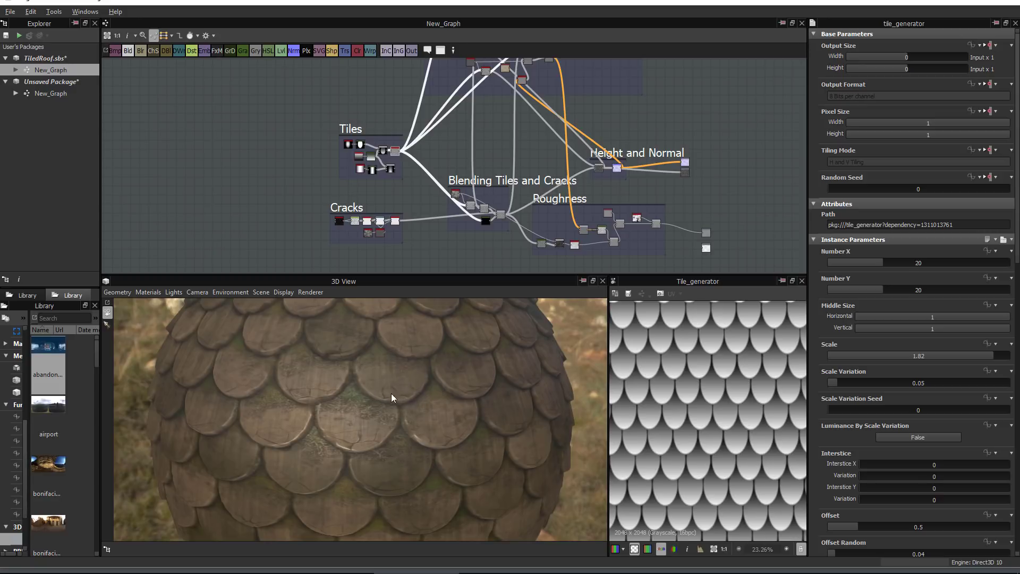
scroll(395, 394, down, 2)
drag(352, 381, 381, 376)
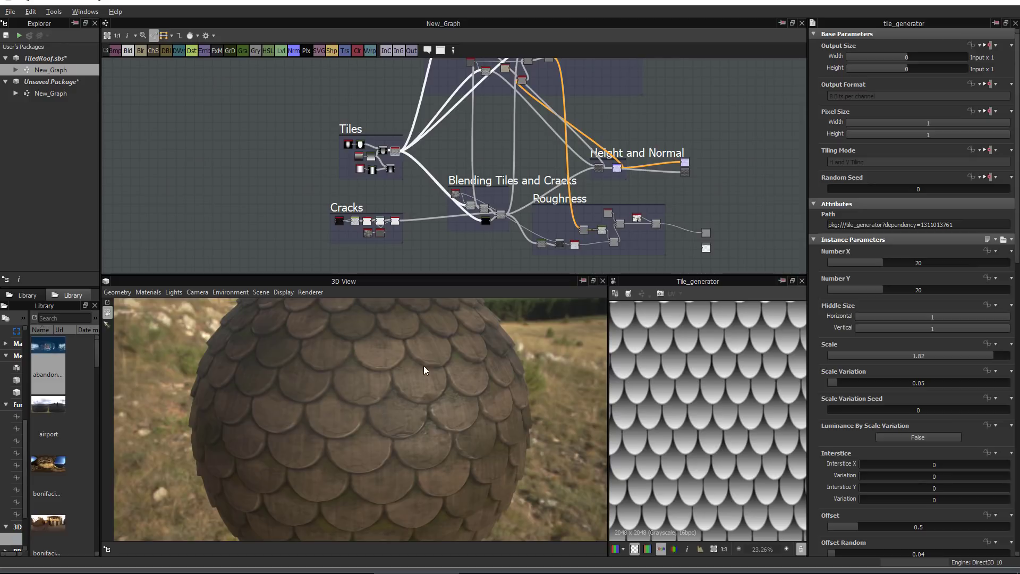
drag(462, 397, 369, 393)
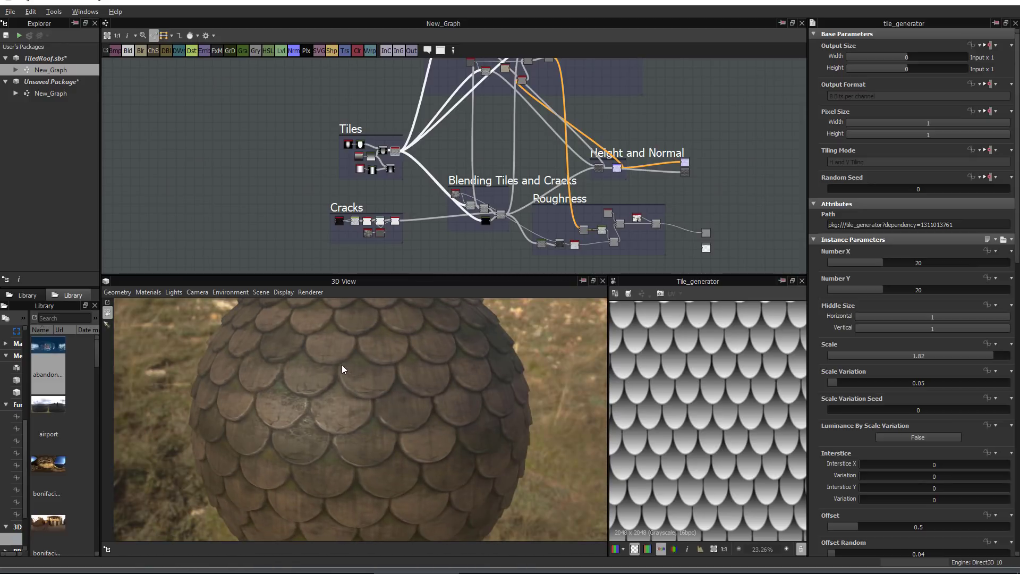
scroll(355, 394, down, 2)
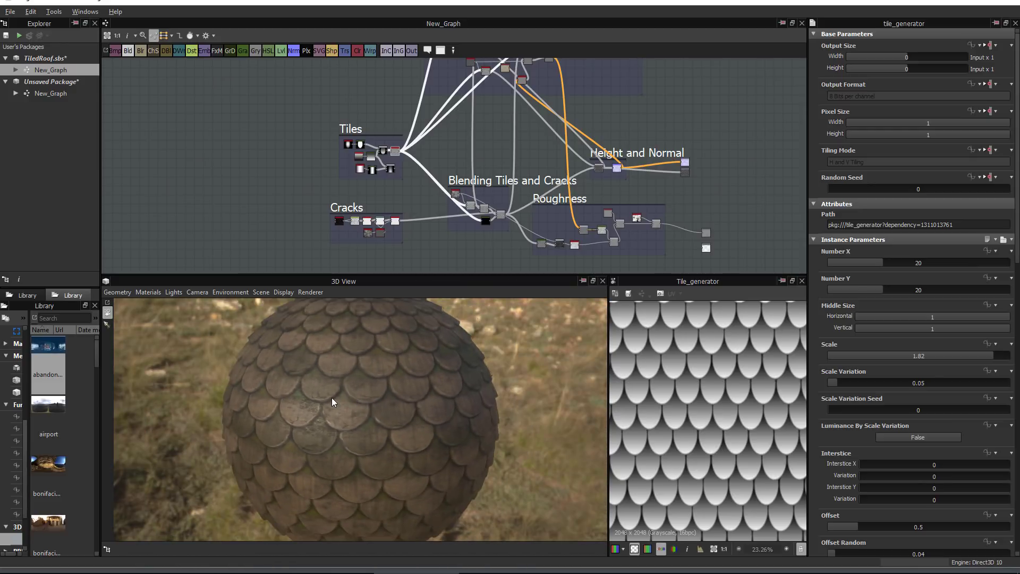
scroll(324, 396, up, 3)
drag(292, 409, 324, 410)
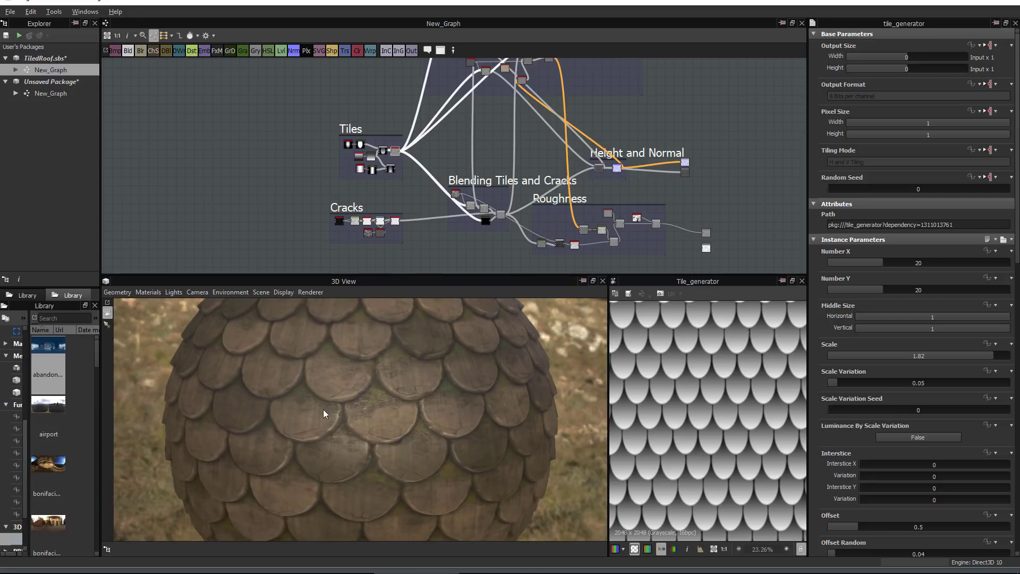
scroll(342, 367, down, 3)
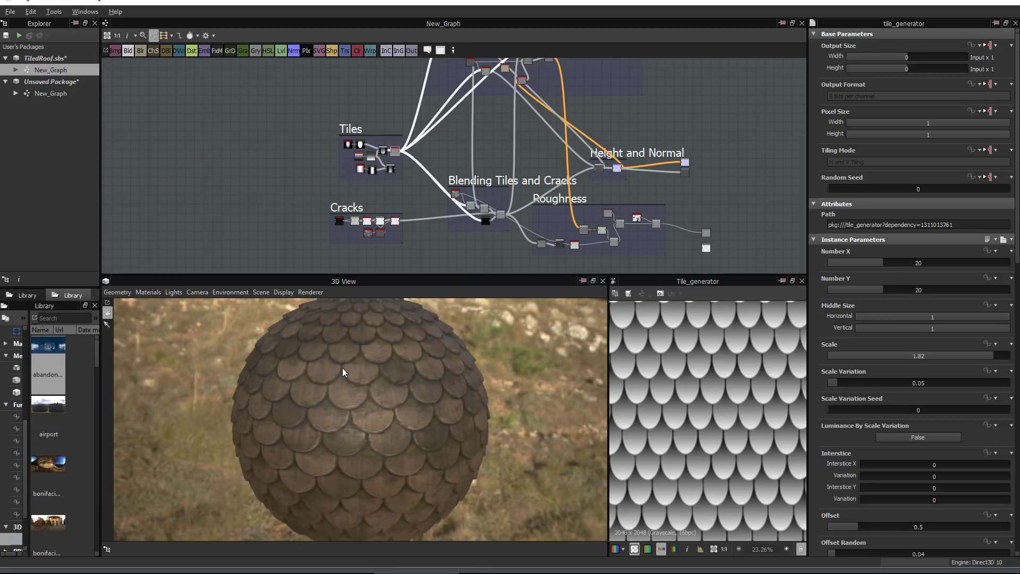
Look over the finished roof graph's framed sections, including the nodes in the Color frame
scroll(477, 180, down, 6)
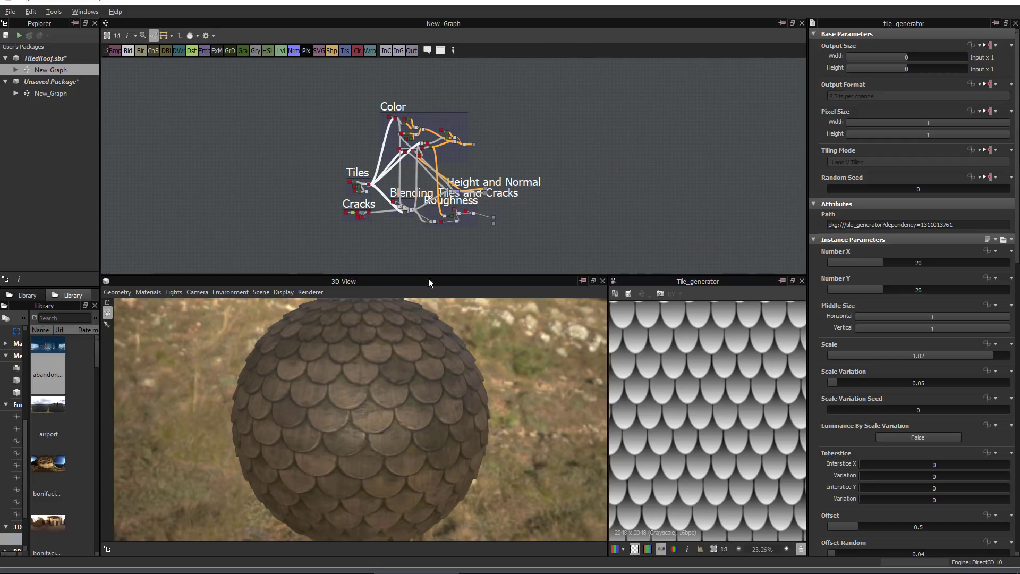
scroll(385, 128, up, 8)
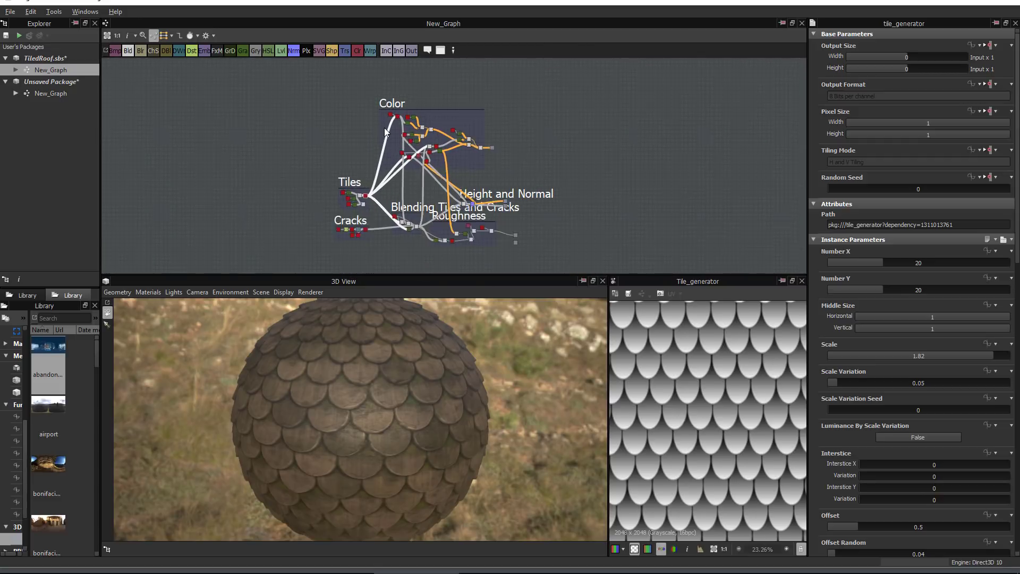
scroll(442, 145, down, 6)
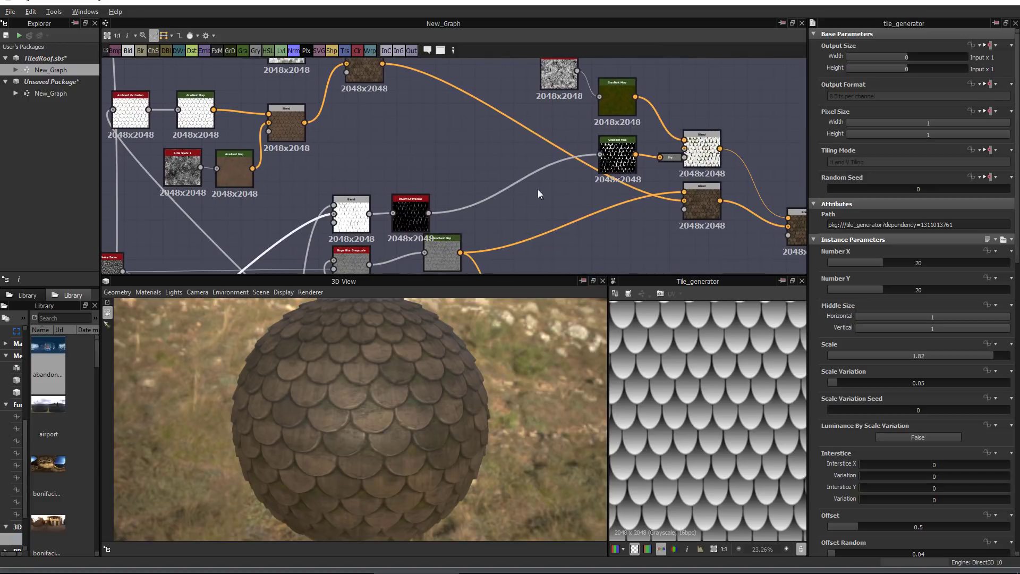
scroll(394, 358, down, 2)
scroll(419, 223, down, 5)
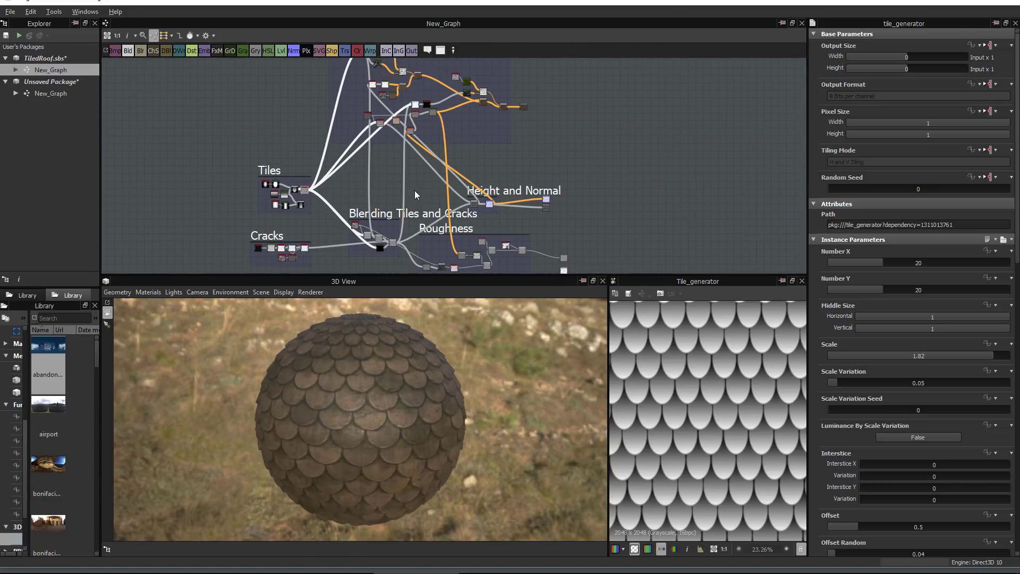
scroll(418, 205, down, 4)
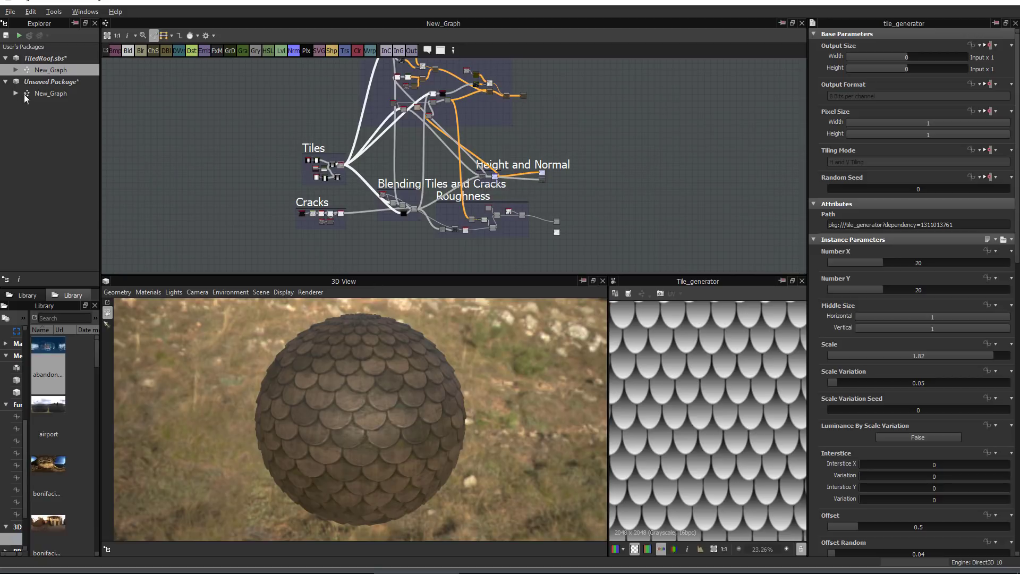
Open the New_Graph of the unsaved package for editing
double_click(39, 93)
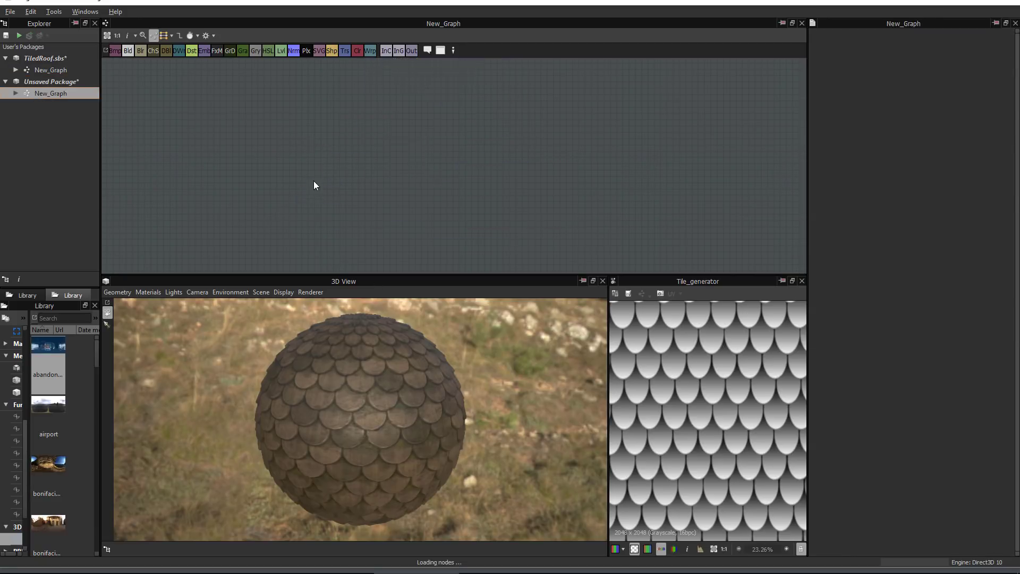
scroll(367, 194, down, 2)
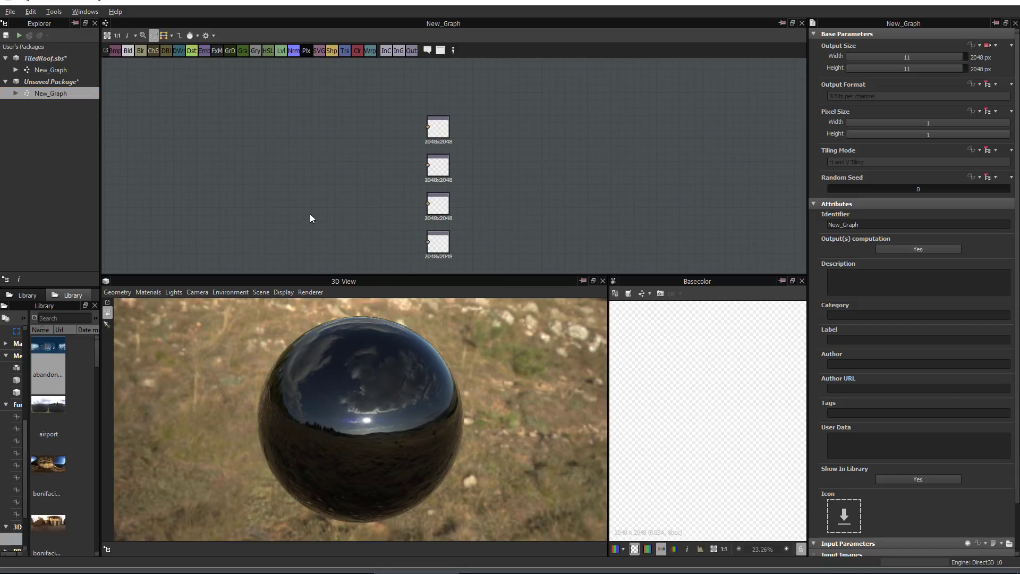
key(space)
text(no)
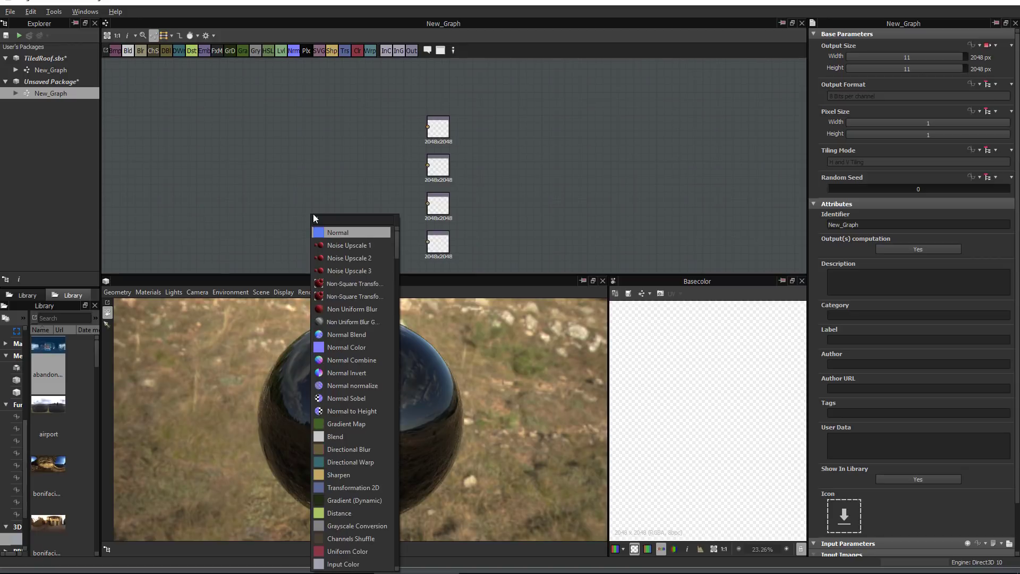
text(ise)
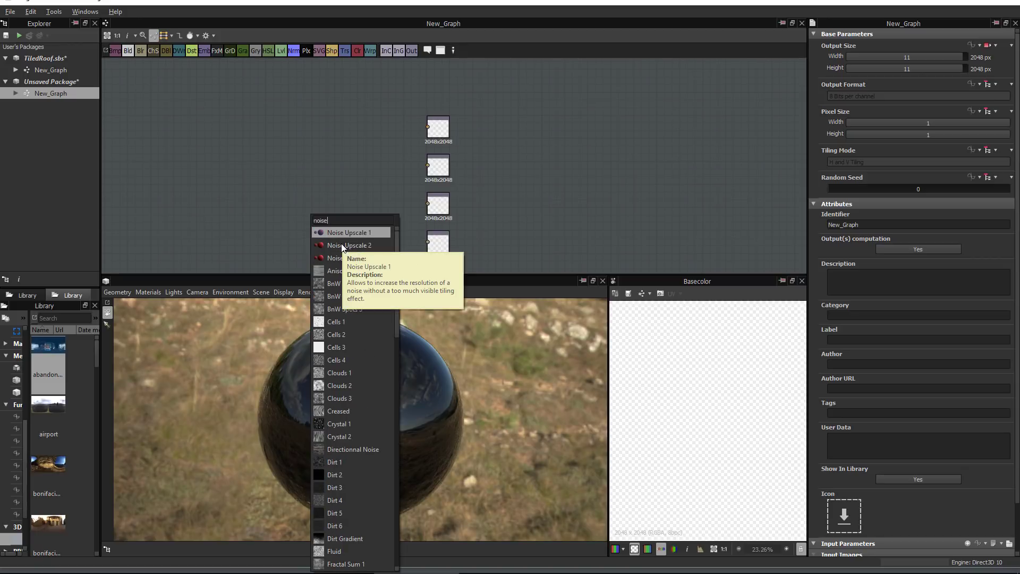
click(349, 362)
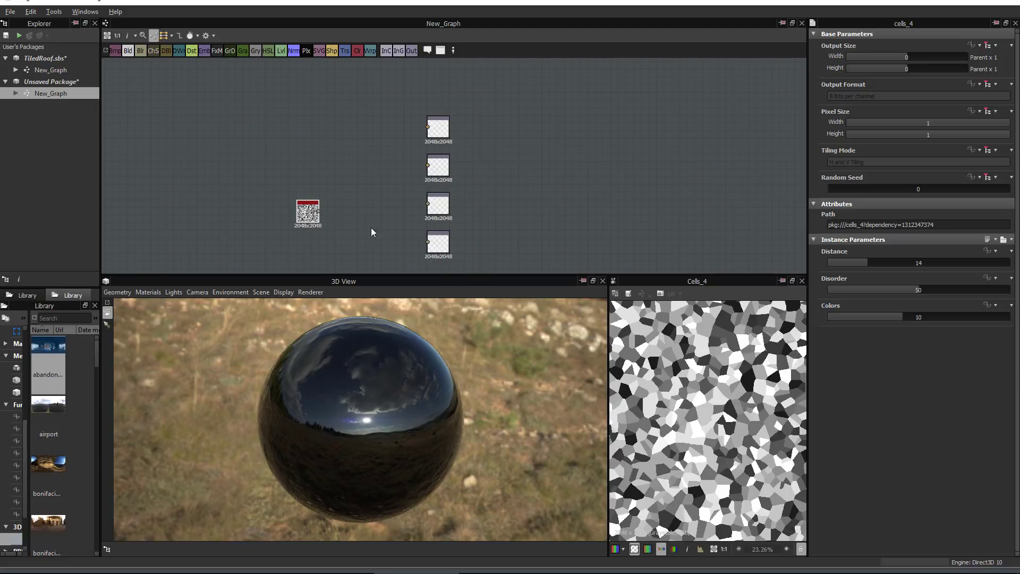
key(Delete)
Add a Clouds 2 noise node to the empty area beside the output nodes
key(space)
text(noise)
click(349, 384)
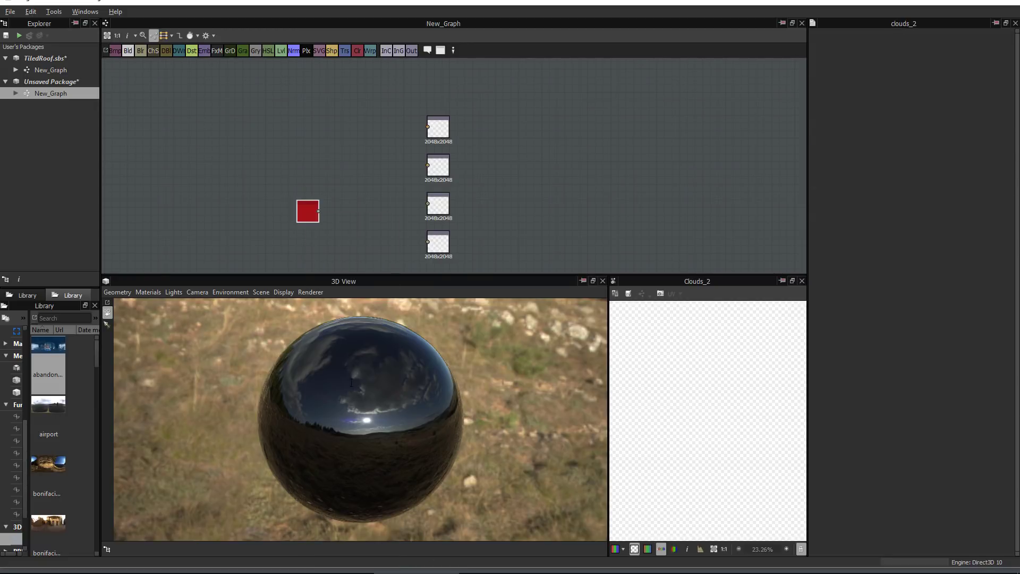
Add a Normal node fed by Clouds 2, connect it to the Normal output, and check it on the sphere
scroll(374, 190, up, 2)
key(space)
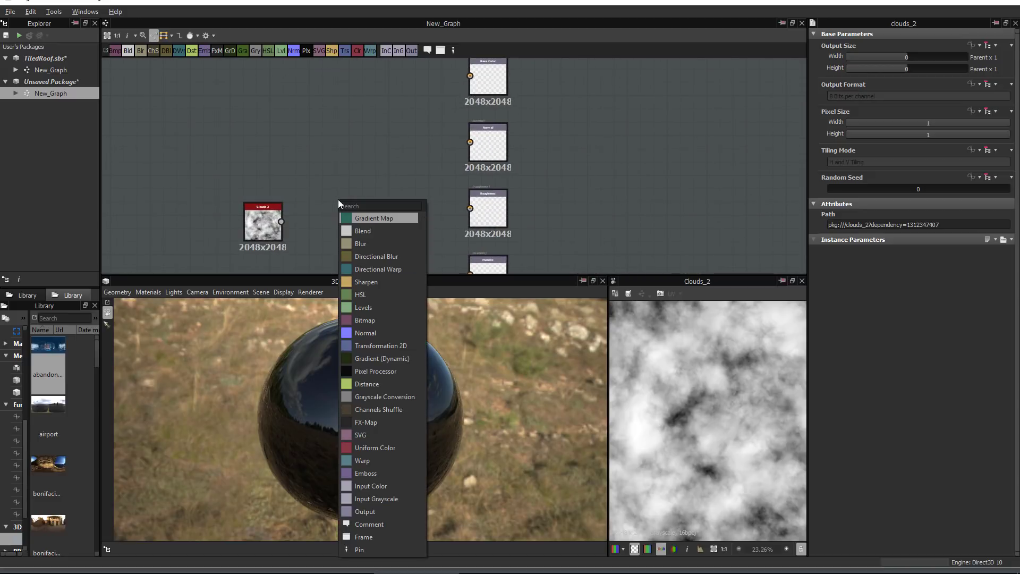
text(norm)
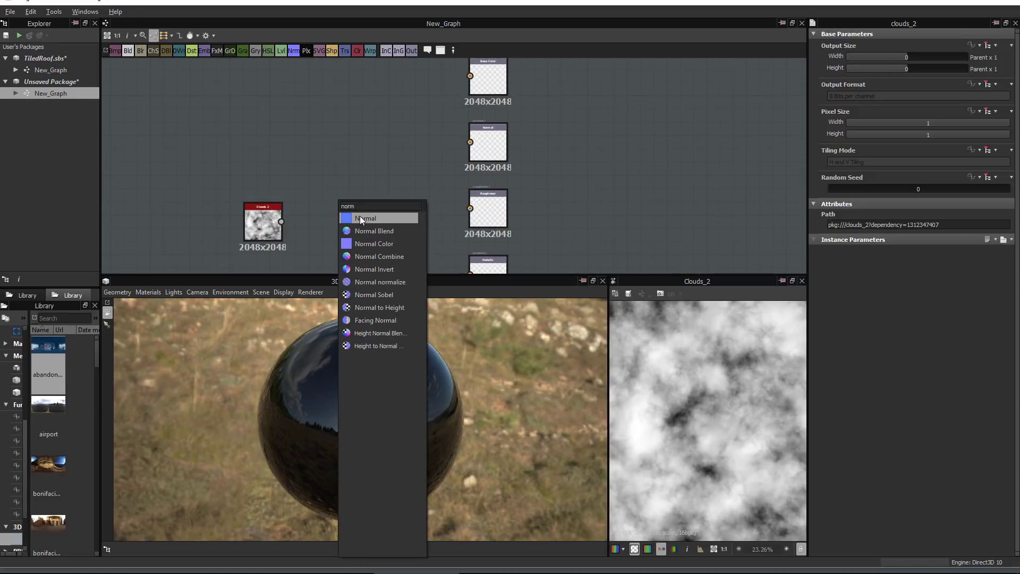
click(358, 218)
drag(437, 156, 470, 142)
drag(404, 384, 367, 362)
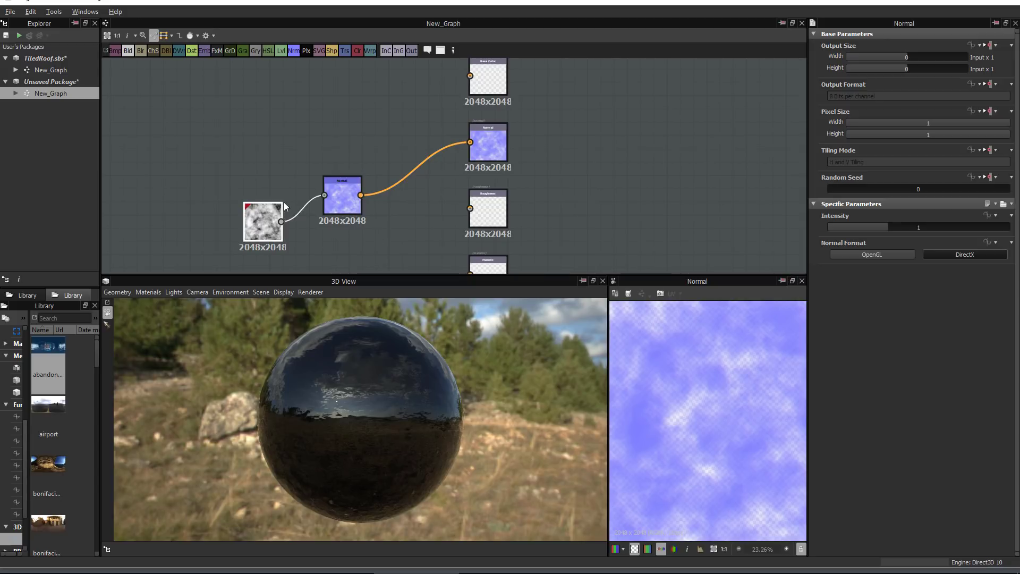
Place Clouds 2 beside the Normal node and spread the outputs to leave a gap between Normal and Roughness
drag(276, 209, 294, 193)
scroll(372, 161, down, 3)
drag(481, 162, 434, 121)
drag(447, 159, 447, 120)
drag(454, 205, 452, 227)
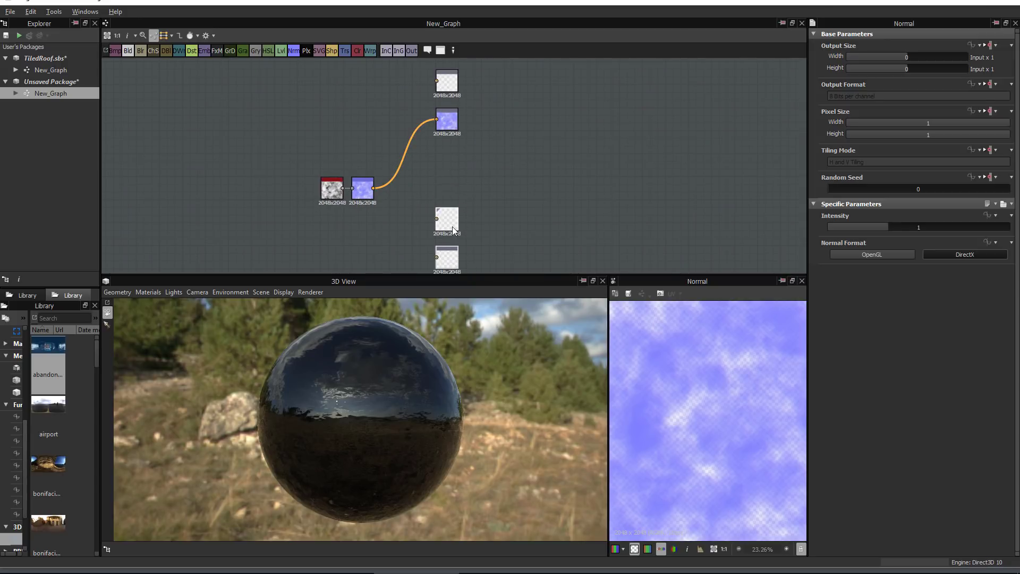
Add an Output node between the Normal and Roughness outputs and set its usage to height
key(space)
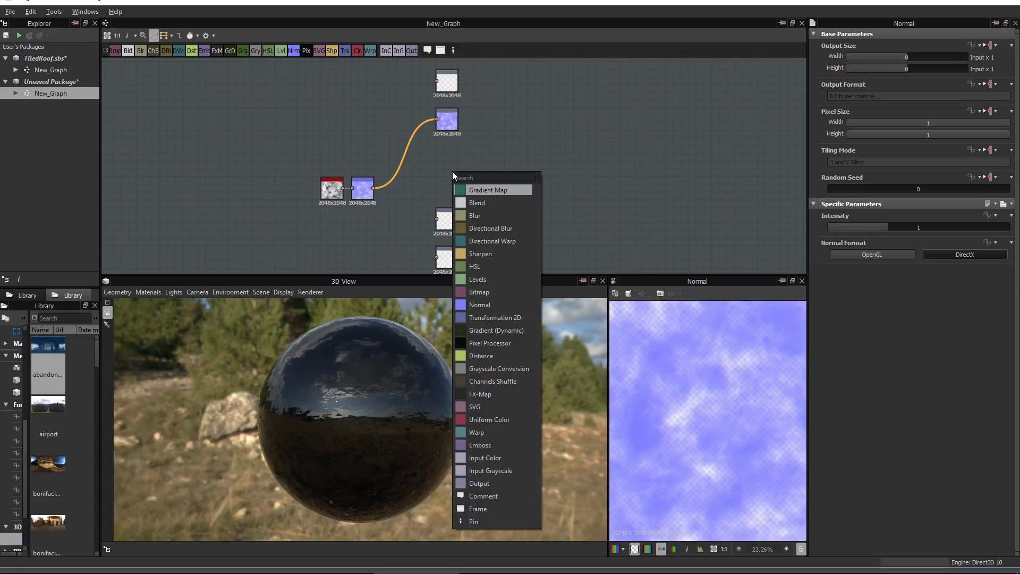
text(output)
key(Return)
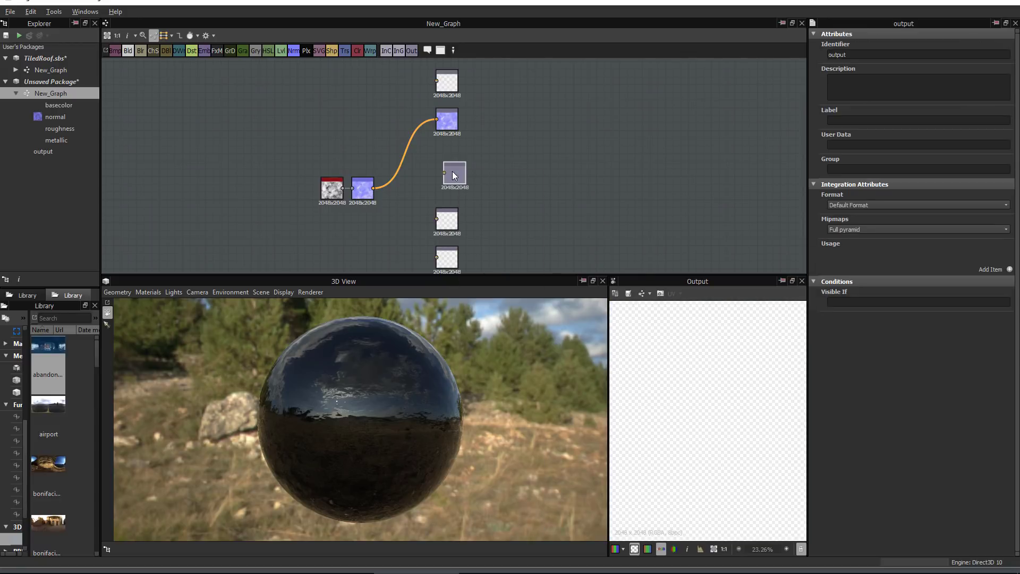
click(1010, 270)
click(942, 255)
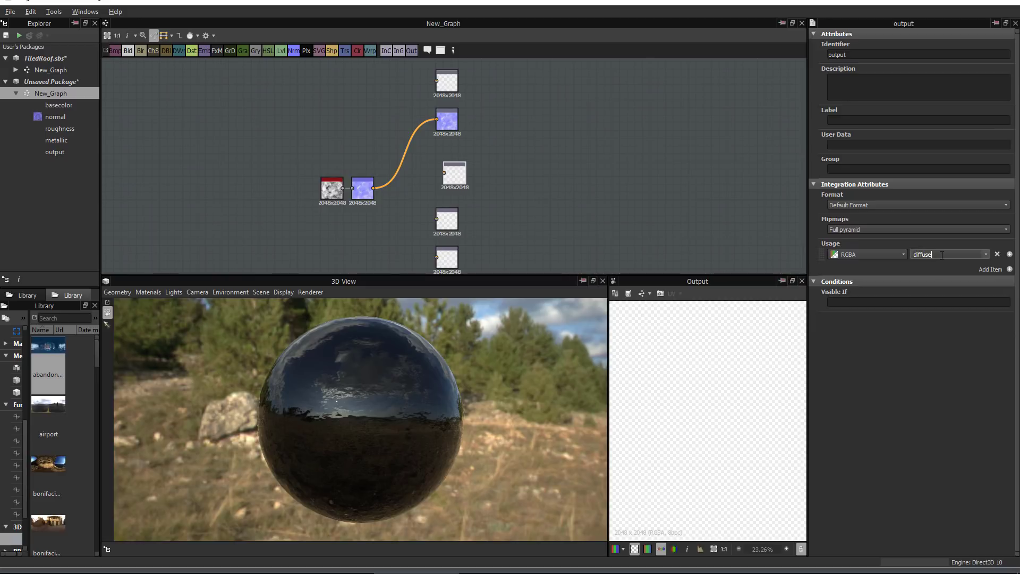
click(985, 257)
click(928, 329)
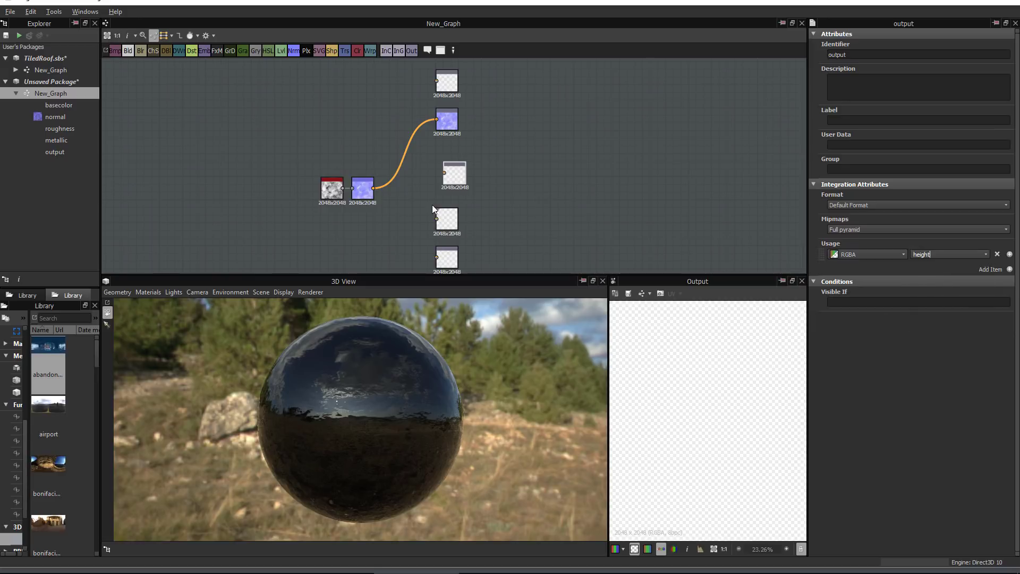
Connect Clouds 2 to the new height output and place the noise node below the Normal node
drag(376, 184, 450, 172)
drag(330, 190, 323, 221)
right_drag(410, 355, 500, 349)
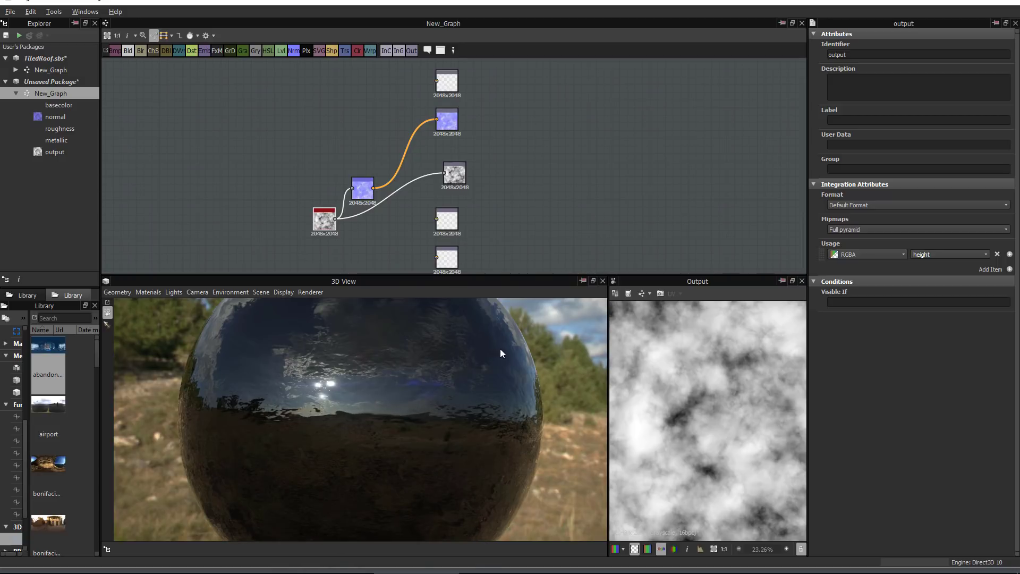
Align the height output with the other outputs, assign it as Height in the 3D view, and check the sphere
drag(453, 176, 447, 182)
right_click(448, 182)
click(481, 201)
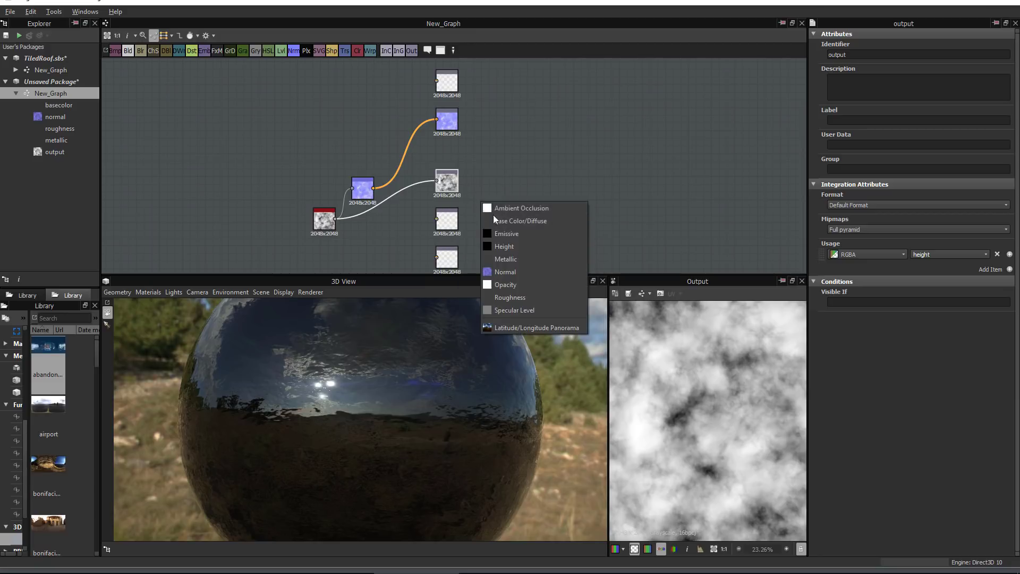
click(515, 247)
alt+drag(524, 348, 301, 353)
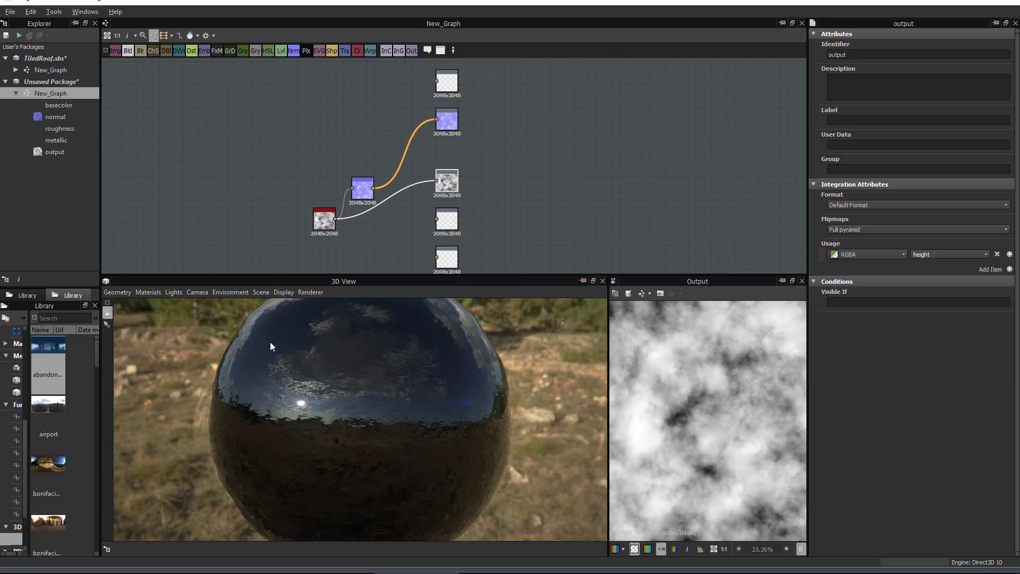
Choose Tesselation for the default material's physically_metallic_roughness definition in the 3D view
click(148, 292)
mouse_move(156, 305)
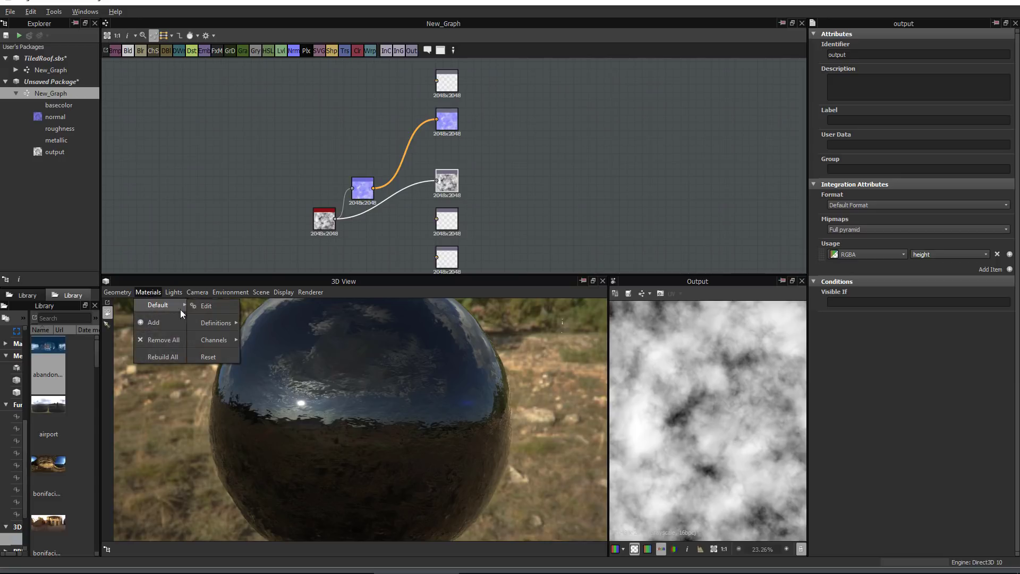
mouse_move(215, 321)
mouse_move(296, 376)
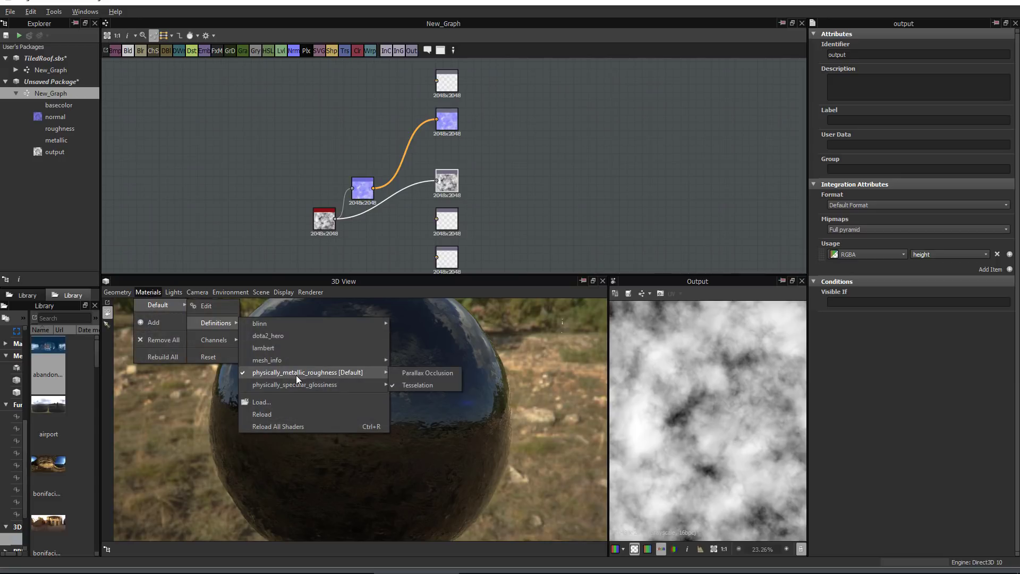
click(419, 387)
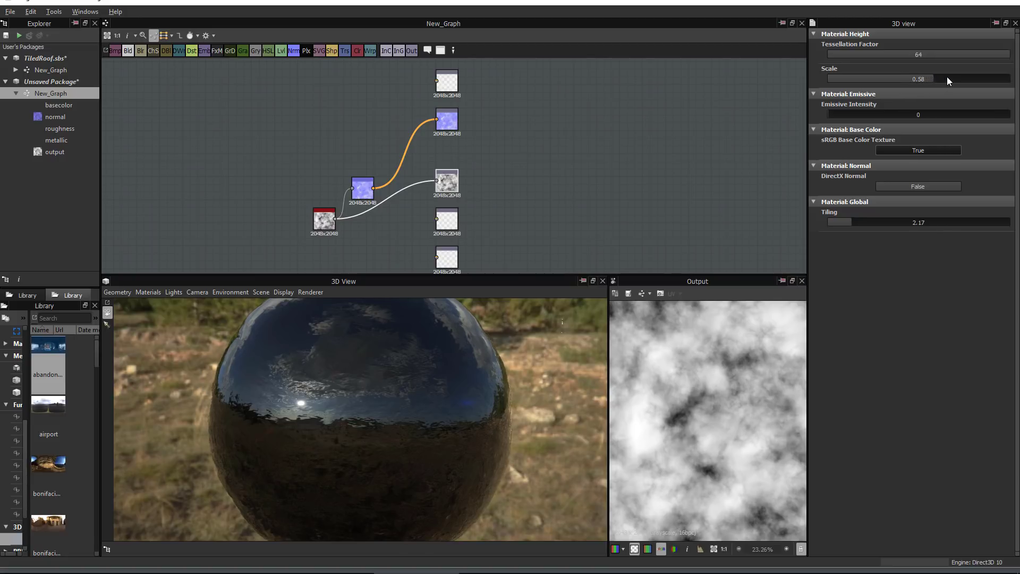
Try a Material Height scale of 1, settle on 0.46, and inspect the displaced sphere
drag(879, 79, 1010, 80)
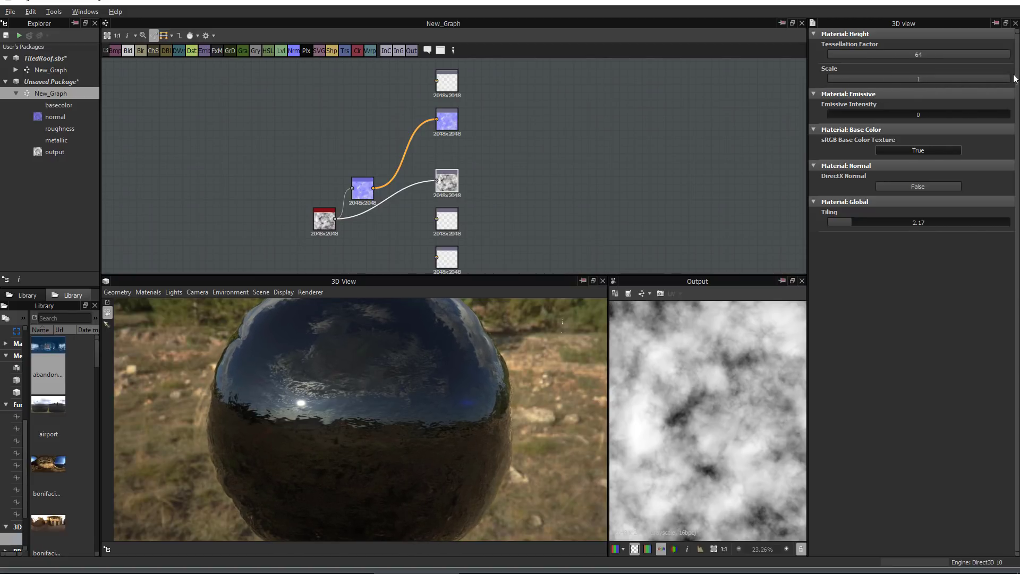
scroll(427, 361, down, 4)
drag(426, 362, 400, 375)
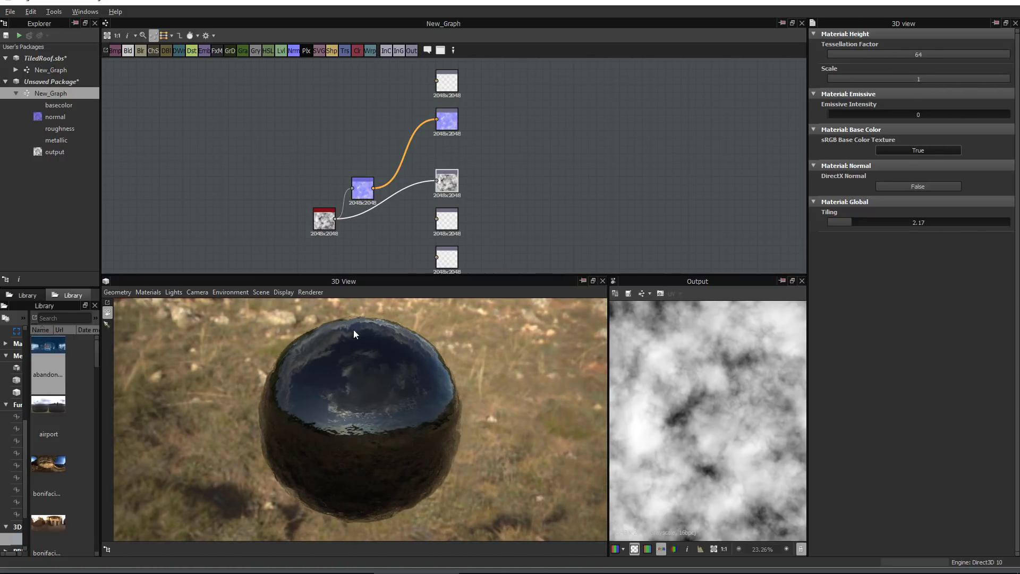
drag(941, 79, 912, 80)
drag(441, 367, 332, 318)
drag(400, 397, 428, 393)
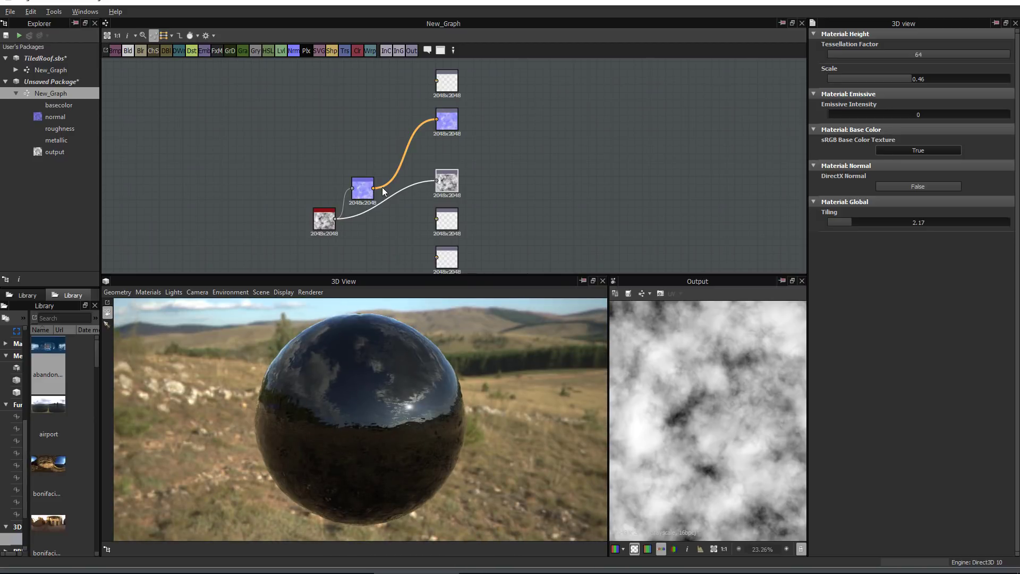
Add a Clouds 1 noise node in the empty area beside the base color output
scroll(335, 203, down, 1)
scroll(370, 357, down, 1)
scroll(351, 363, up, 2)
drag(303, 425, 404, 302)
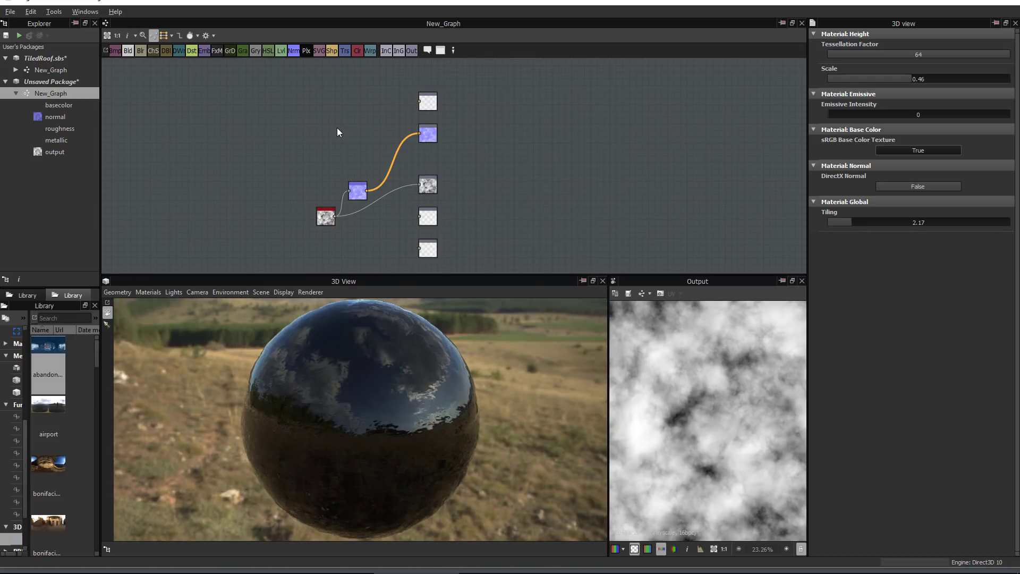
right_click(348, 89)
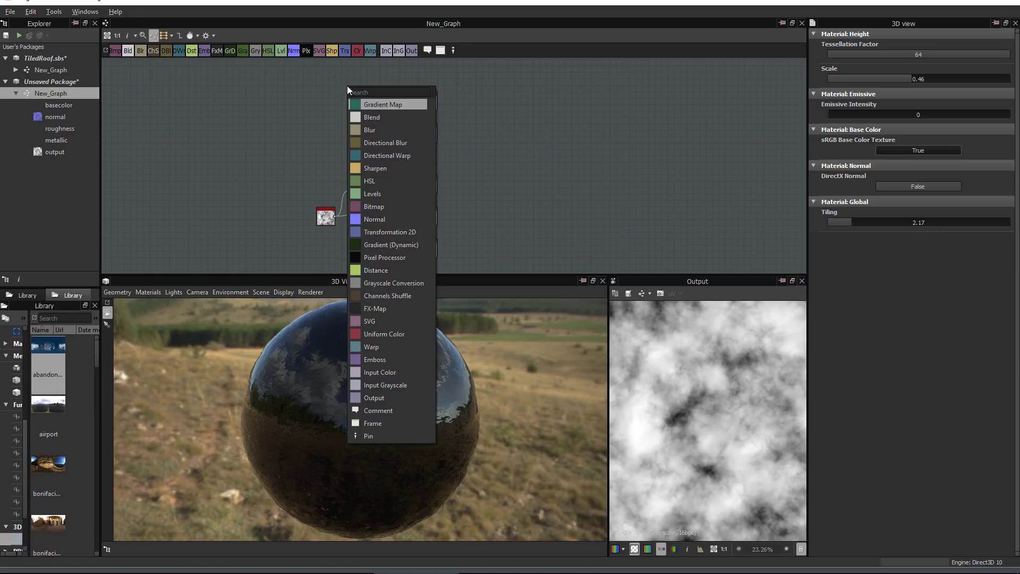
text(noi)
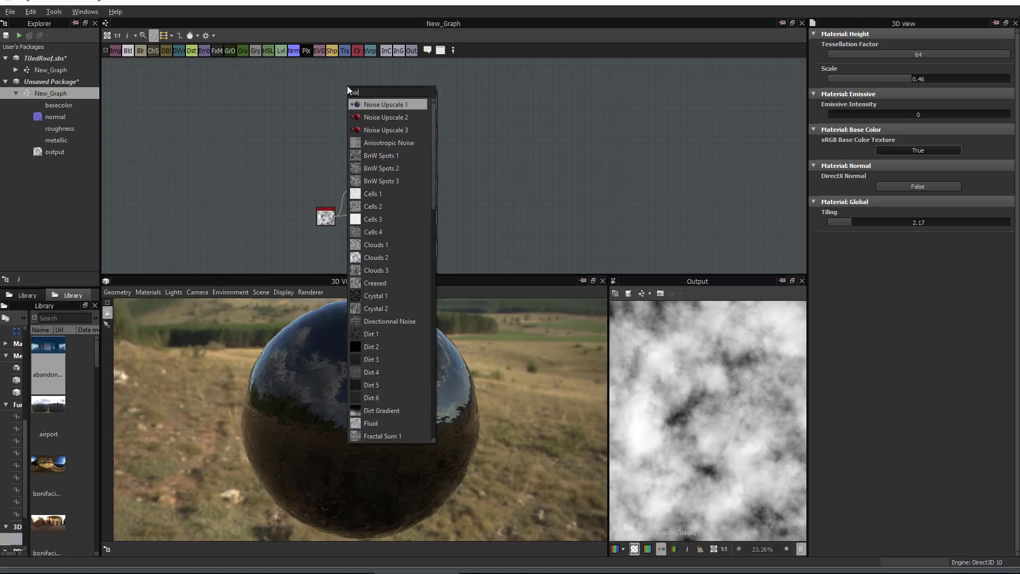
click(381, 245)
Add a Gradient Map fed by Clouds 1, connect it to the base color output, and check the sphere
right_click(374, 98)
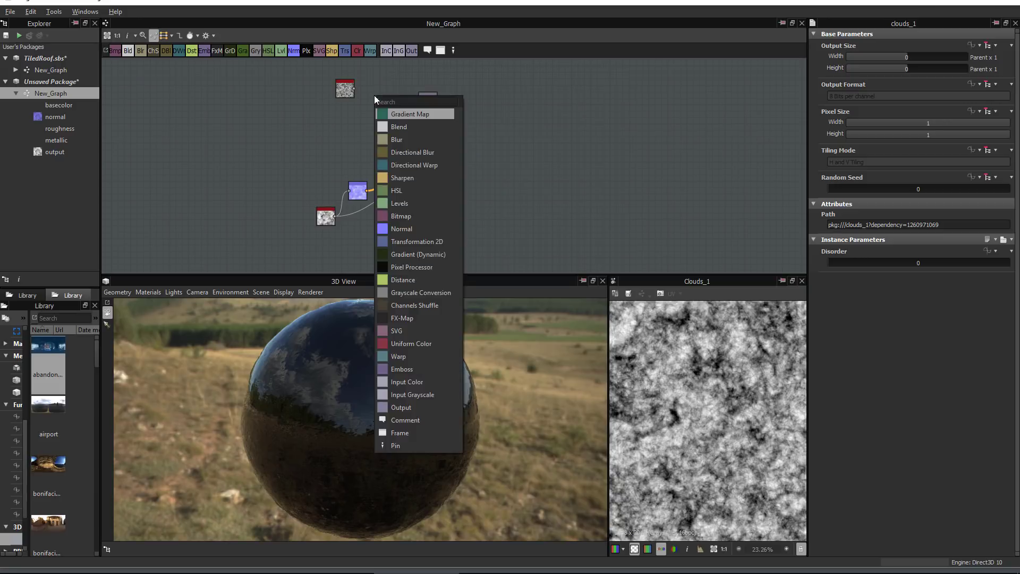
click(404, 113)
drag(354, 88, 421, 102)
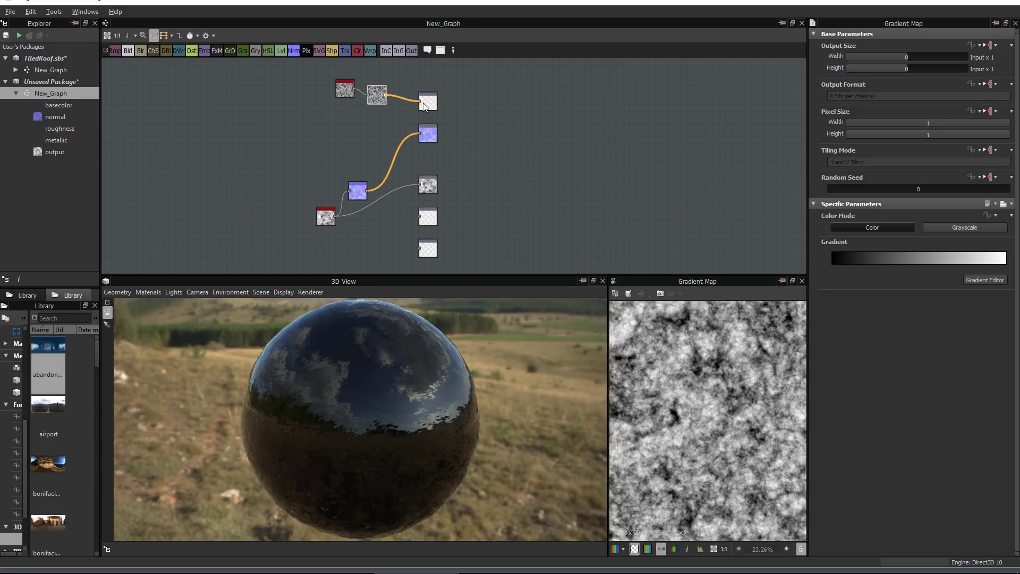
scroll(381, 418, up, 4)
mouse_move(365, 412)
mouse_down()
mouse_move(332, 408)
mouse_move(369, 394)
mouse_up()
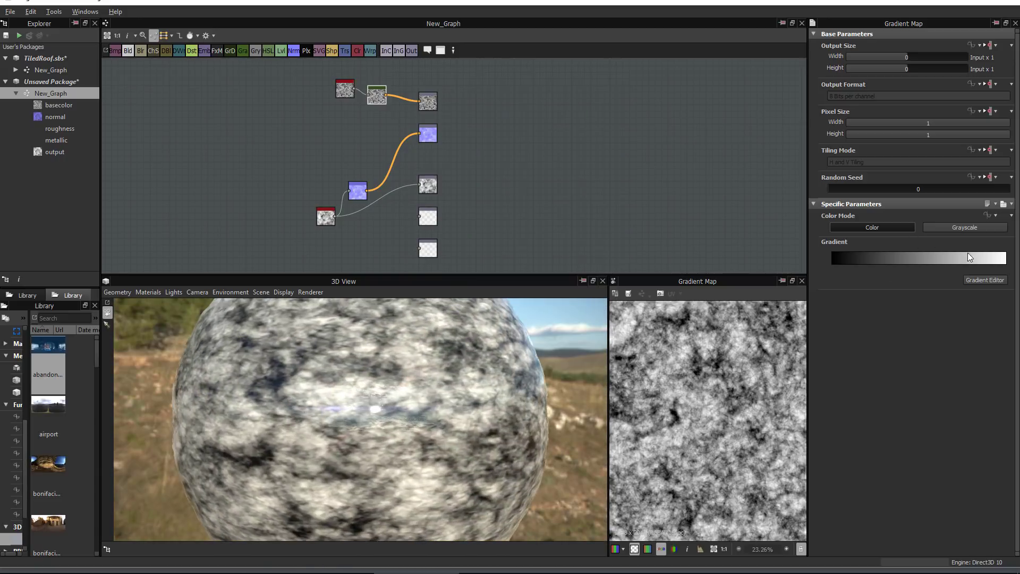
Open the Gradient Map's gradient for editing and colour the dark key at position 0.02 brown (RGB 91, 54, 0)
click(986, 280)
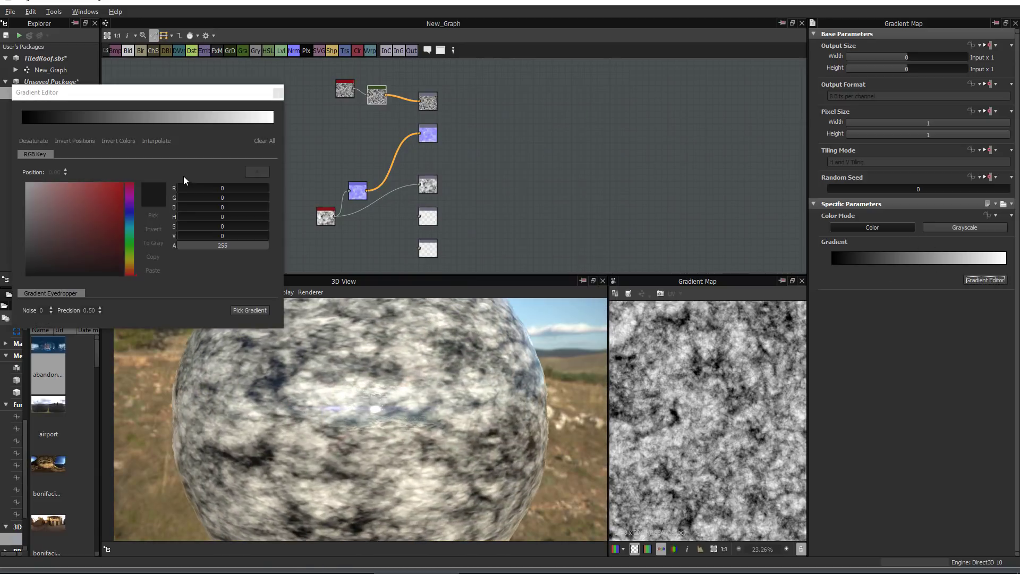
click(27, 128)
click(27, 127)
drag(130, 265, 129, 266)
drag(104, 245, 129, 242)
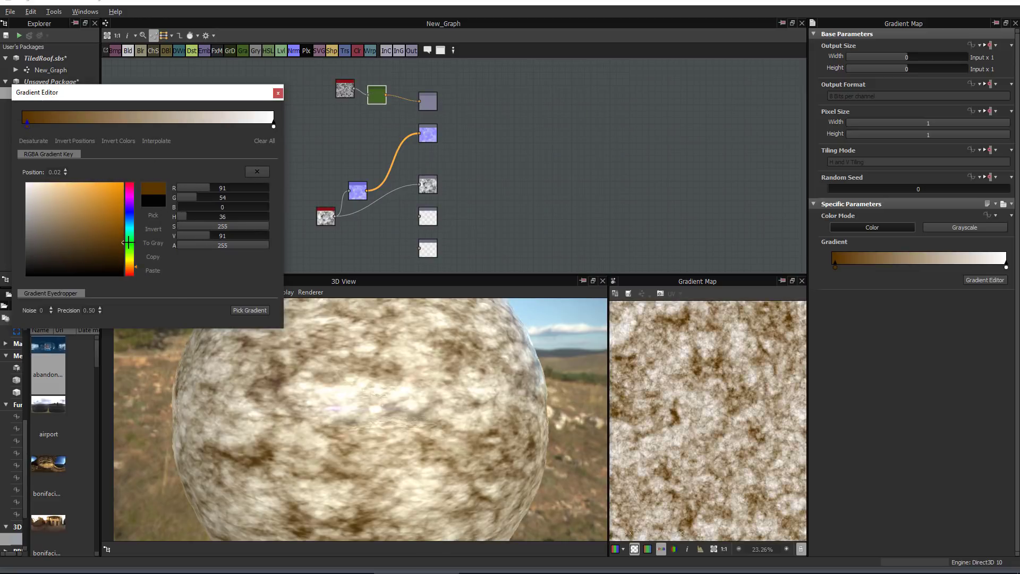
Colour the gradient's white end key at position 1.00 dark green
click(274, 126)
click(129, 244)
click(118, 250)
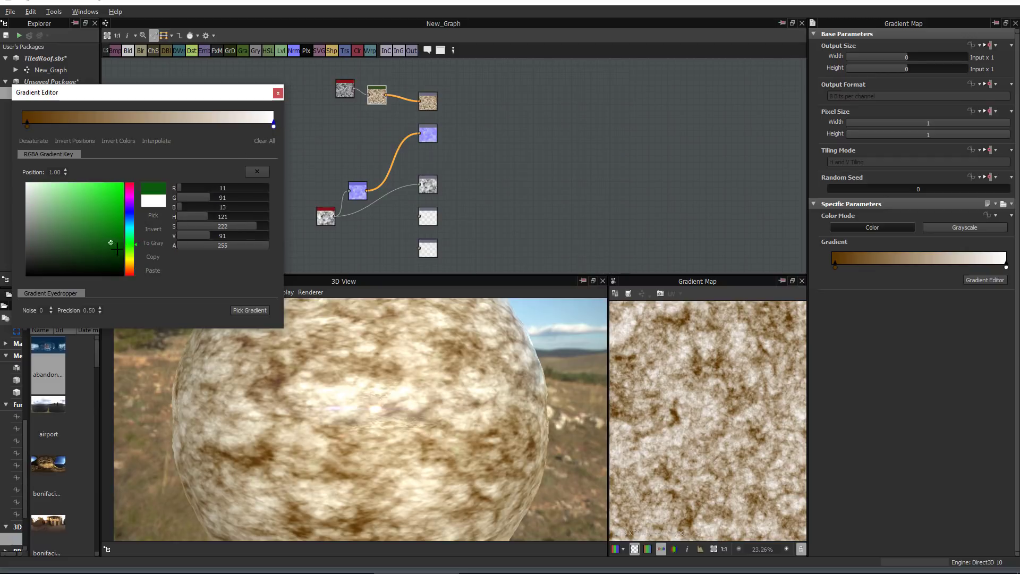
Move the brown key to about 30% of the gradient, shift the end key to dark olive green, and close the Gradient Editor
drag(27, 125, 97, 129)
click(274, 125)
mouse_move(134, 246)
mouse_down()
mouse_move(131, 268)
mouse_move(133, 260)
mouse_up()
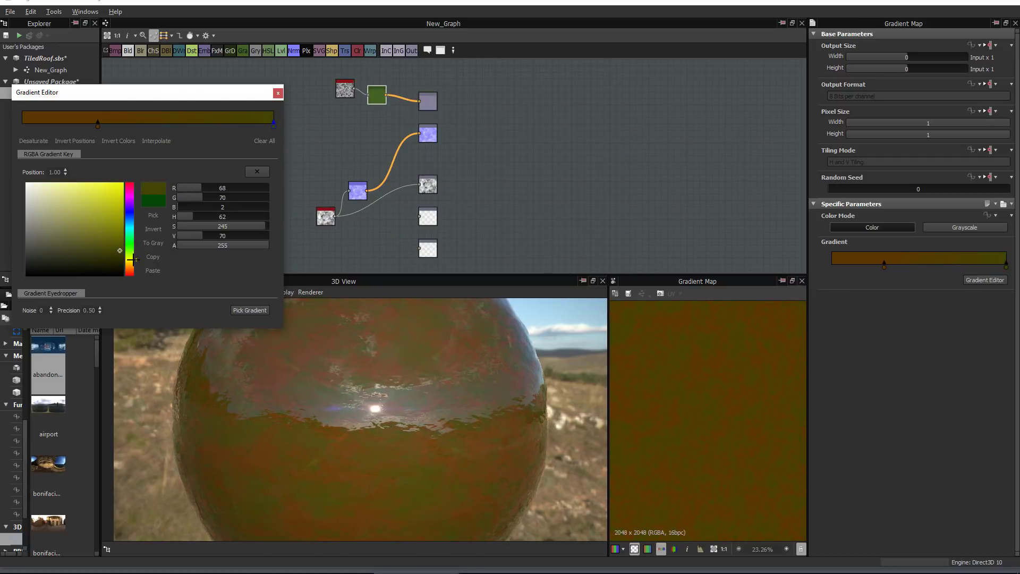
scroll(336, 412, down, 3)
drag(336, 411, 401, 423)
scroll(401, 423, up, 3)
scroll(400, 423, down, 2)
click(278, 93)
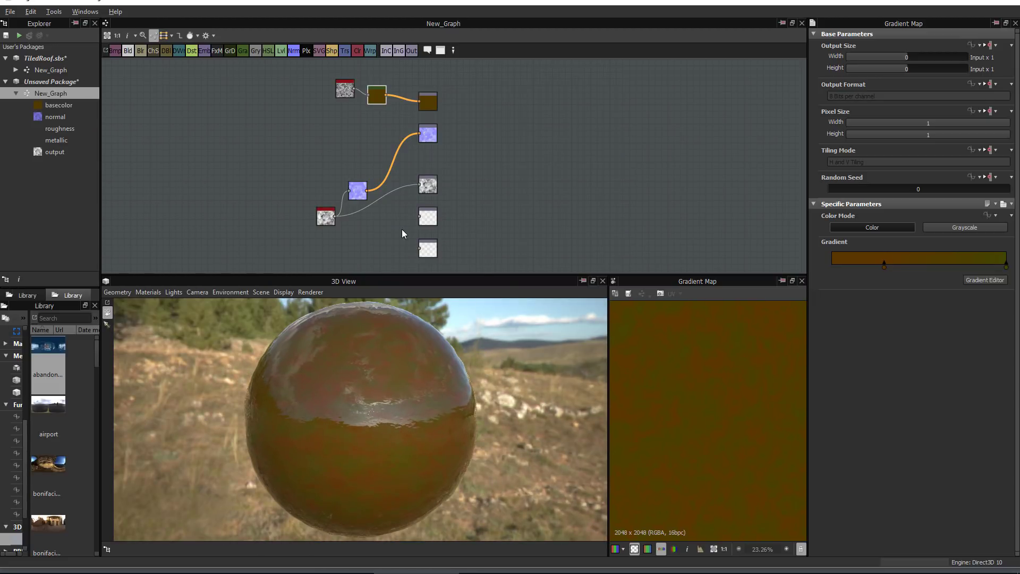
Add a Uniform Color node, switch it to Grayscale with a value of 180, and connect it to the roughness output
middle_drag(384, 256, 371, 215)
key(space)
text(un)
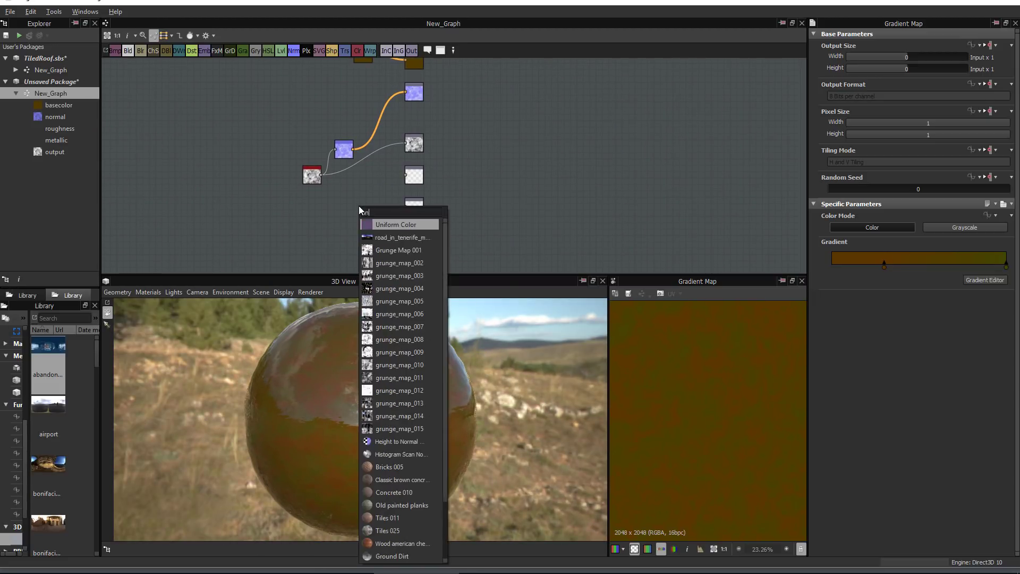
key(Return)
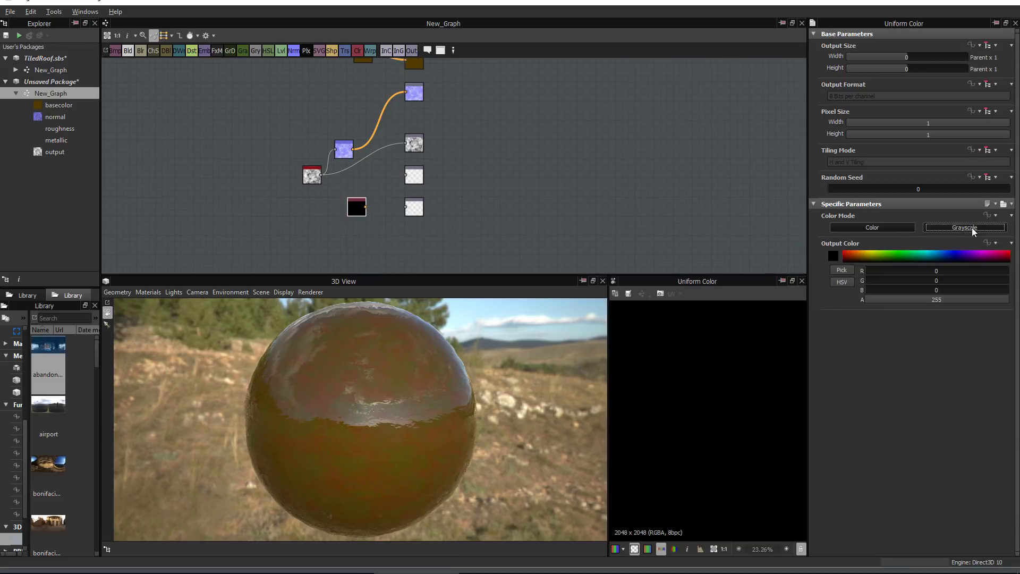
click(973, 228)
click(960, 256)
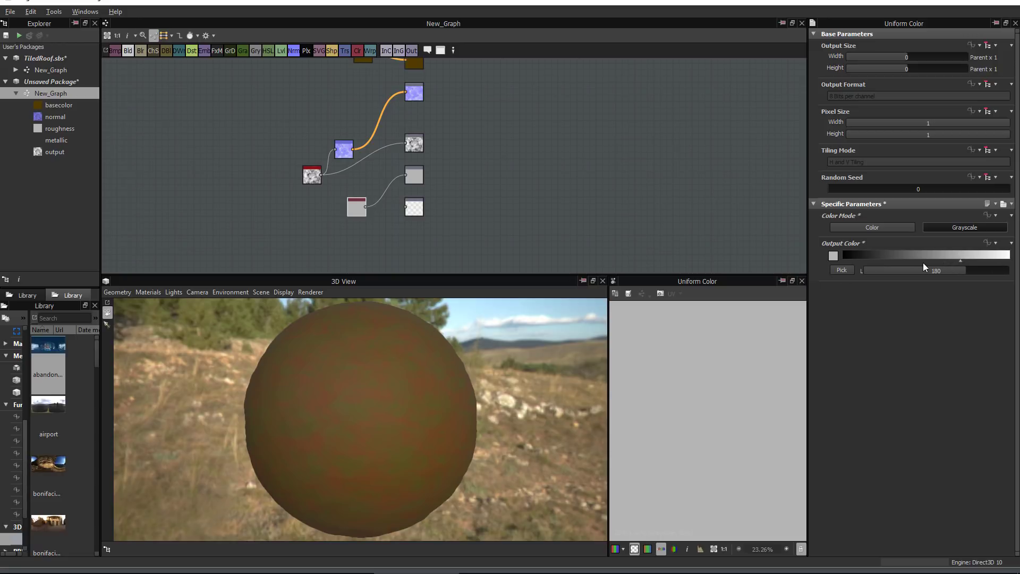
Lower the roughness Uniform Color value to 102 and finally 90, checking the highlight on the sphere
drag(950, 261, 910, 261)
mouse_move(578, 342)
mouse_down()
mouse_move(460, 369)
mouse_move(501, 365)
mouse_move(351, 375)
mouse_up()
scroll(350, 376, up, 3)
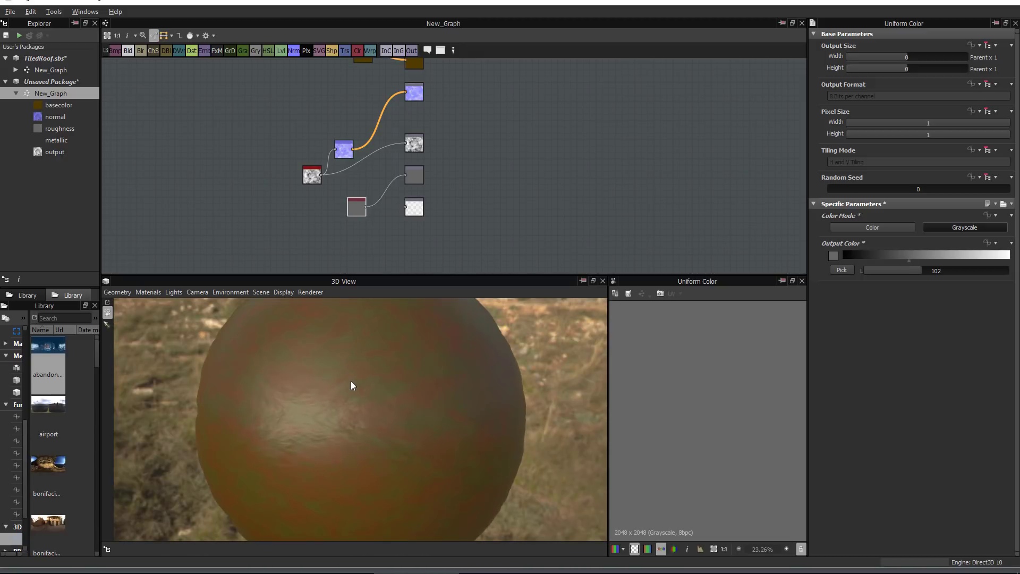
click(902, 259)
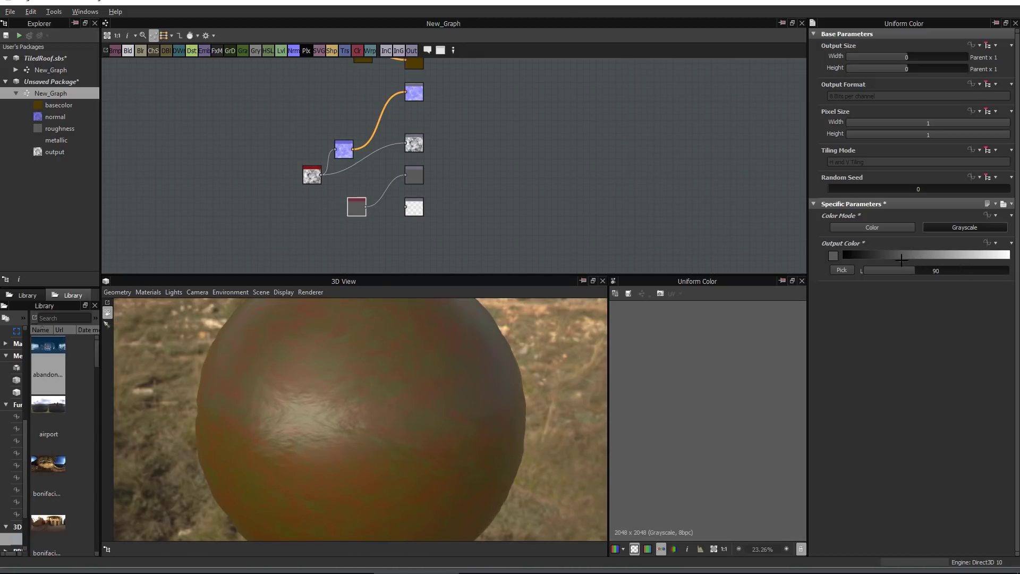
mouse_move(370, 411)
mouse_down()
mouse_move(481, 405)
mouse_move(374, 416)
mouse_up()
Duplicate the grayscale Uniform Color node, feed a black one (0) into the metallic output, and keep 90 for roughness
drag(359, 199, 360, 197)
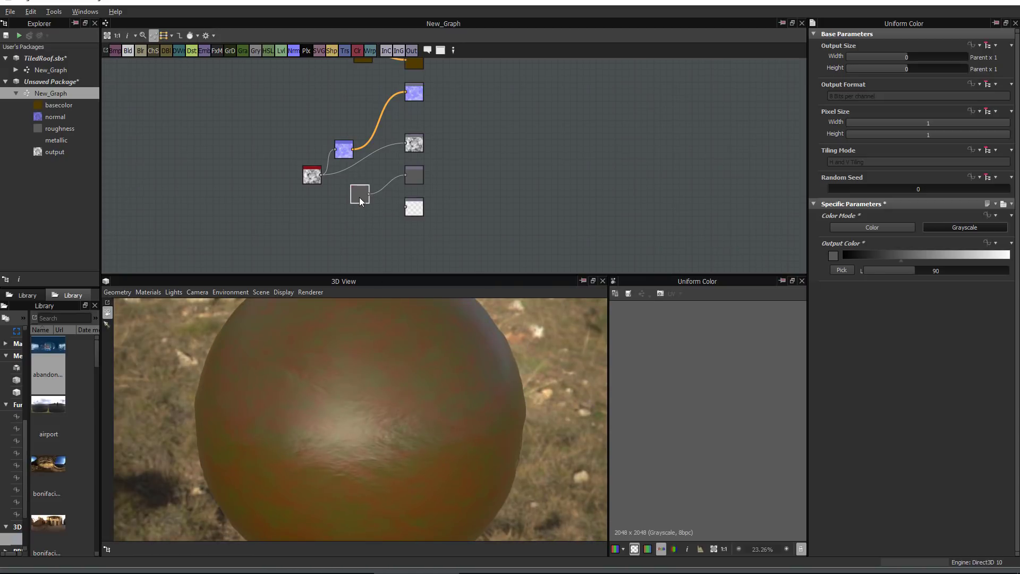
key(ctrl+c)
key(ctrl+v)
key(ctrl+z)
drag(888, 252, 844, 256)
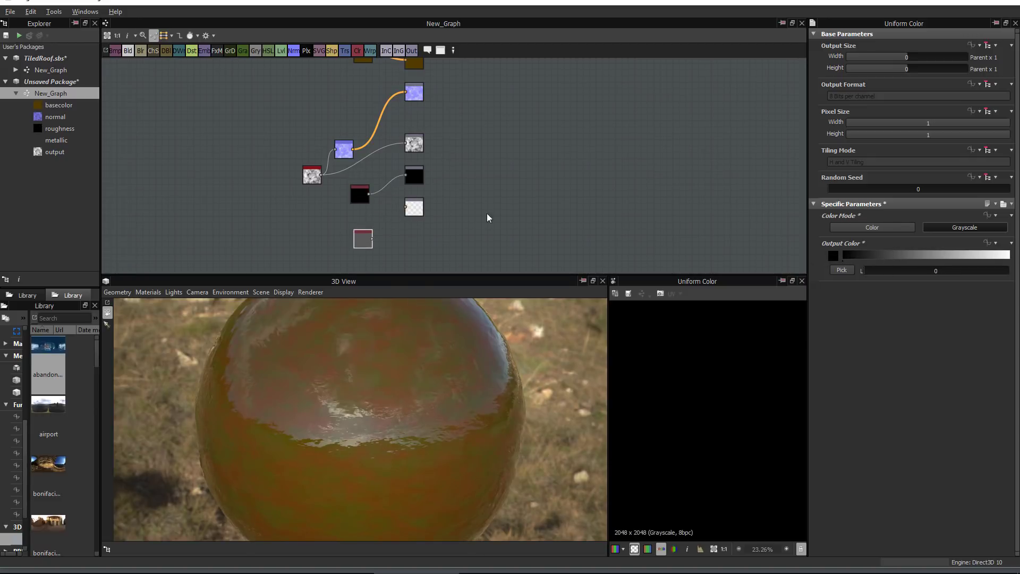
drag(371, 238, 365, 193)
drag(393, 371, 367, 423)
scroll(305, 412, down, 6)
Tidy the graph by moving the Normal and Clouds 2 nodes up closer to their outputs
middle_drag(351, 208, 407, 249)
drag(400, 189, 413, 158)
drag(368, 217, 369, 190)
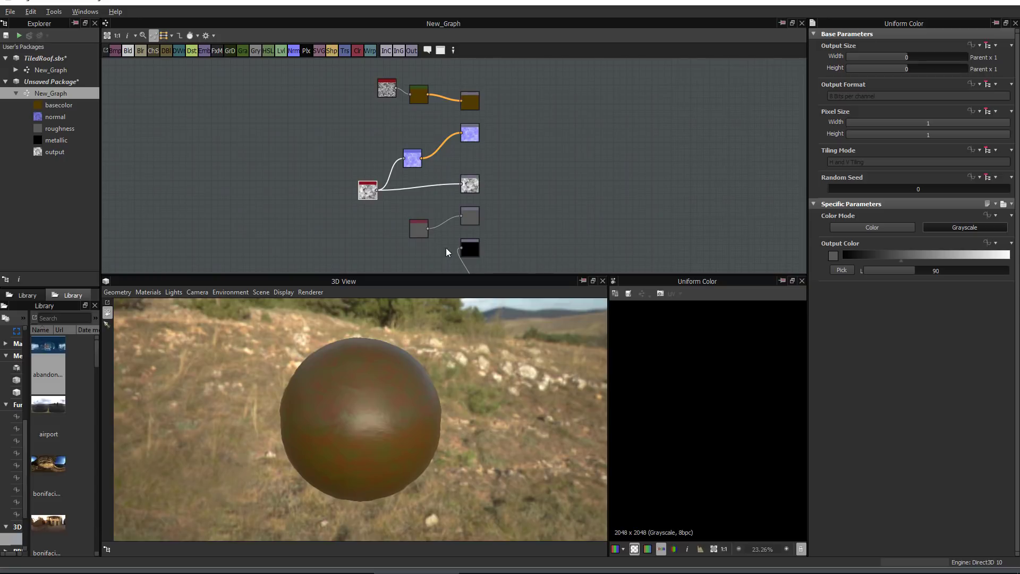
click(318, 180)
Add a Shape node in the empty area well before the noise nodes and set its pattern to Paraboloid
right_click(170, 159)
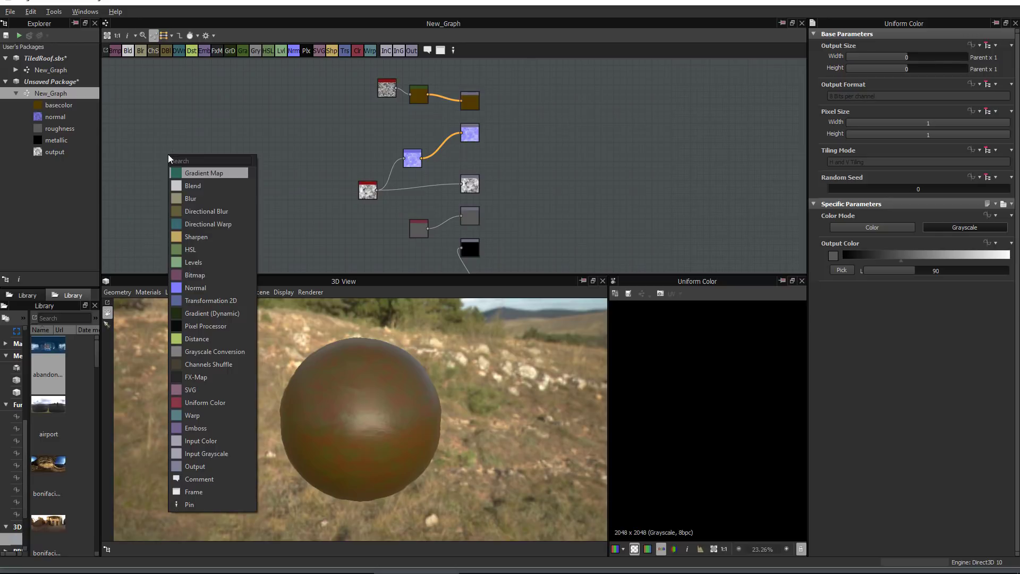
text(shap)
click(195, 174)
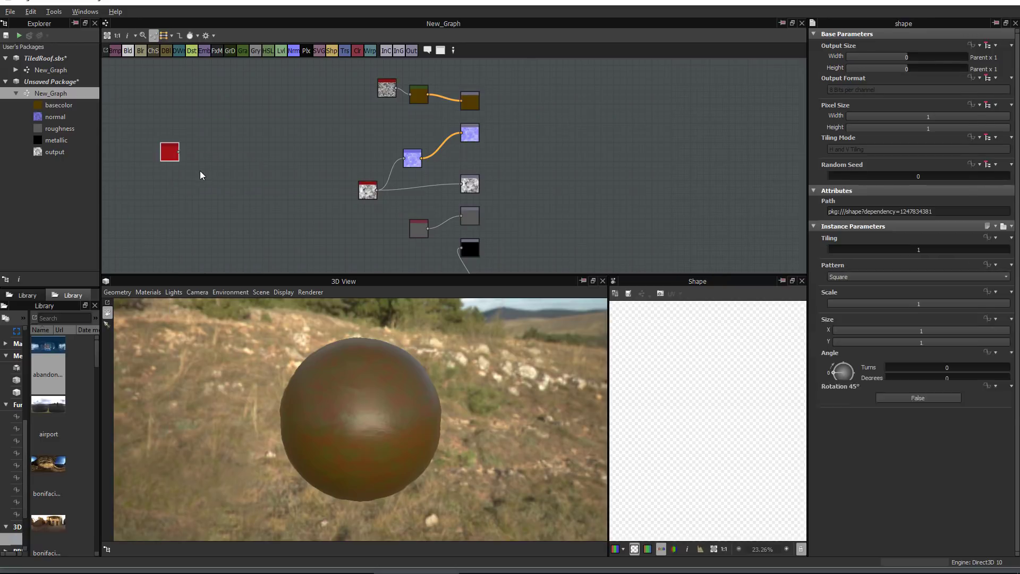
click(879, 291)
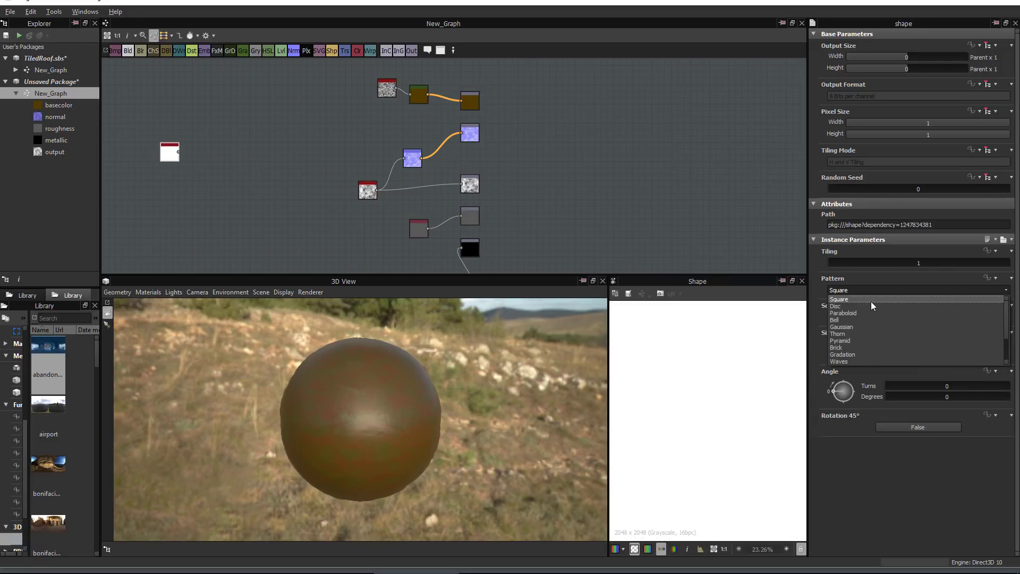
click(843, 314)
Connect the Shape node directly to the Normal node and the height output, and inspect the sphere
drag(179, 153, 404, 158)
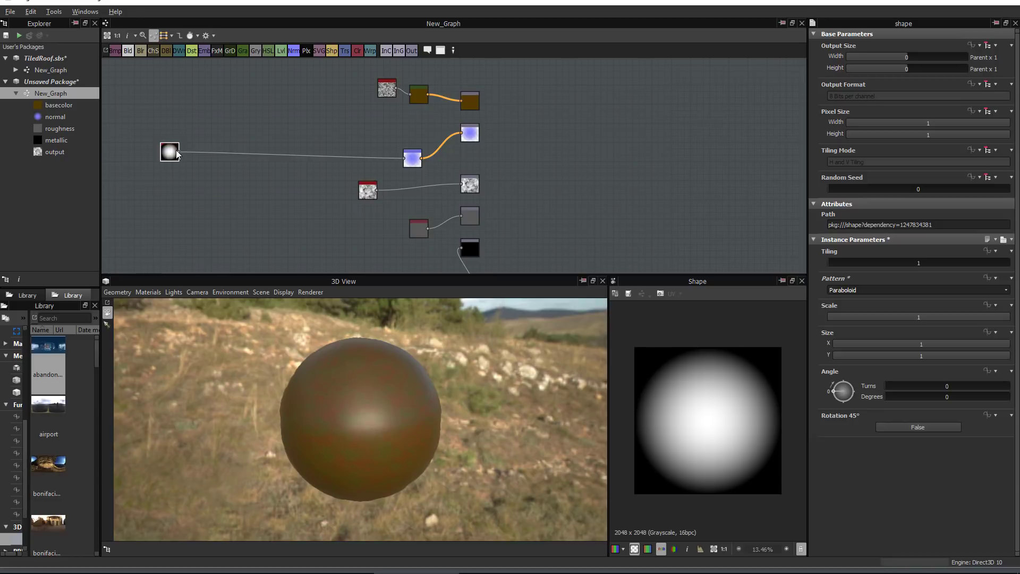
drag(180, 152, 461, 185)
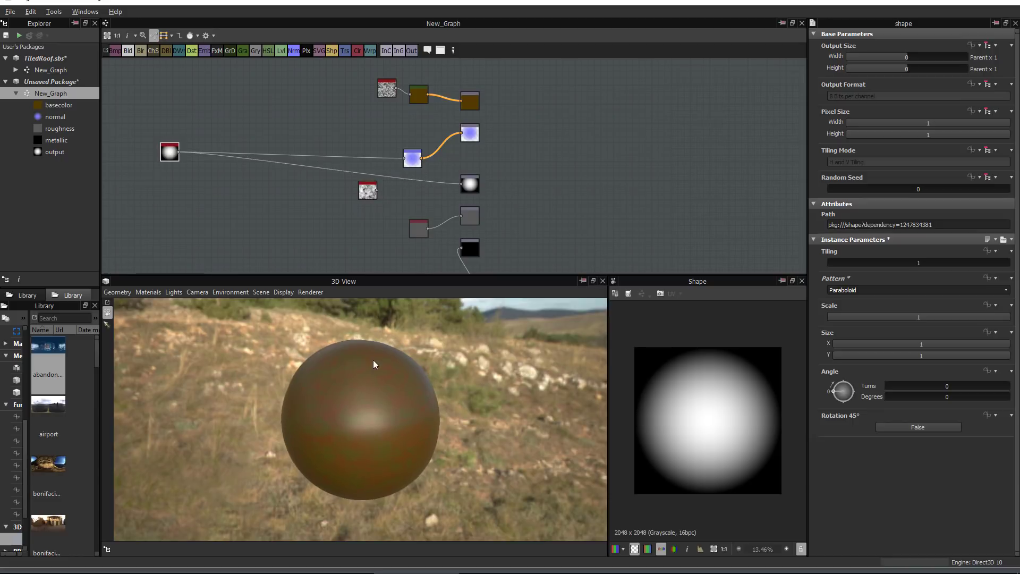
drag(371, 369, 425, 396)
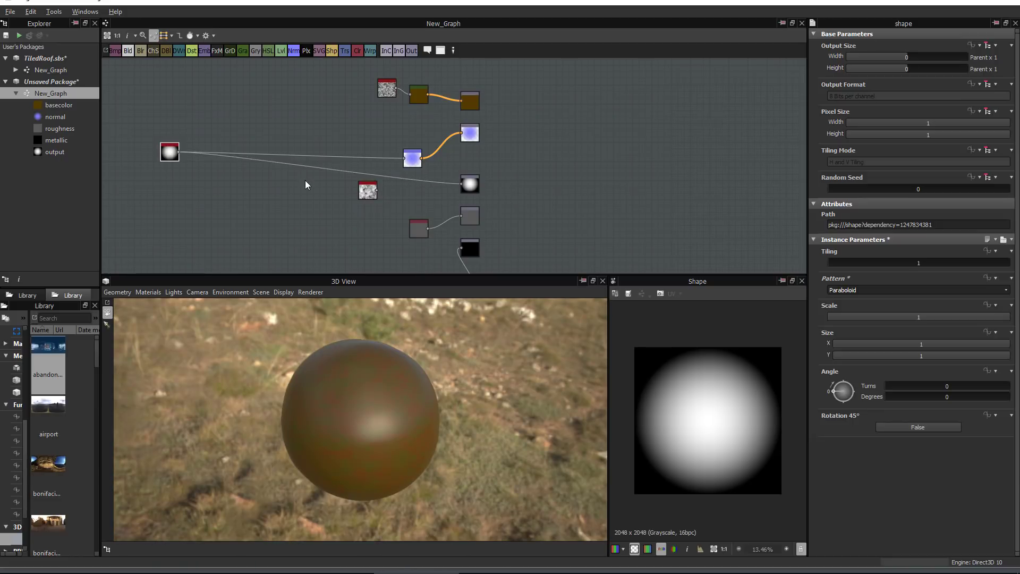
Add a Blend node fed by Clouds 2 and connect its output to the Normal node and the height output
drag(130, 54, 341, 149)
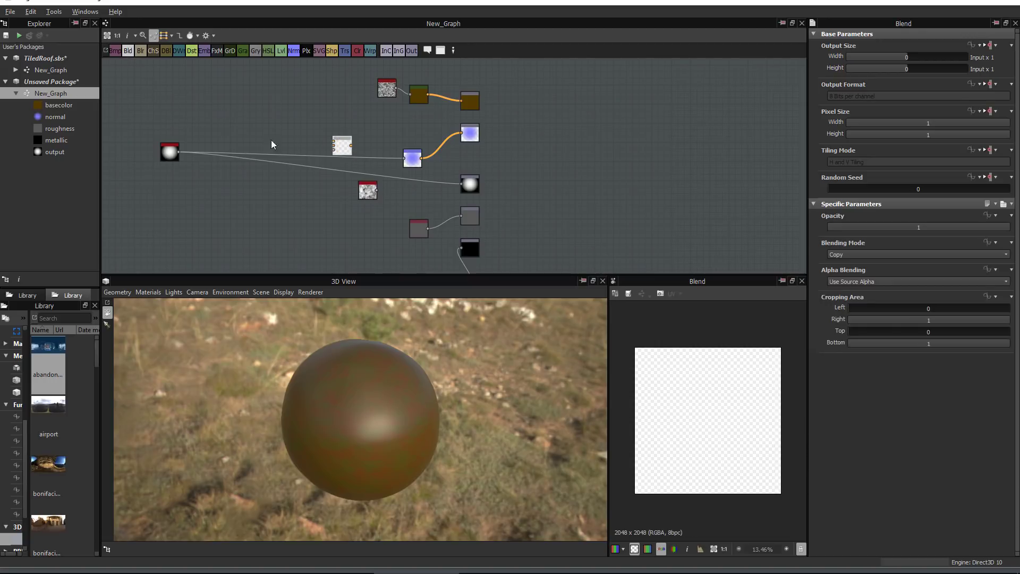
drag(346, 149, 462, 186)
mouse_move(344, 146)
mouse_down()
mouse_move(356, 169)
mouse_move(316, 235)
mouse_move(344, 192)
mouse_move(347, 165)
mouse_up()
drag(343, 410, 349, 382)
scroll(342, 389, up, 3)
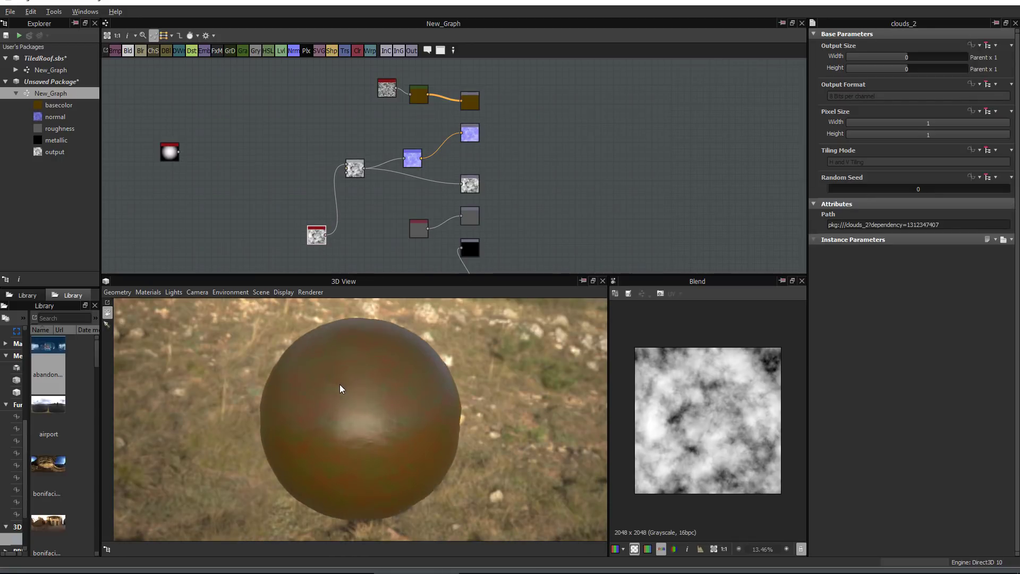
Add a Tile Generator node beside the Shape node and feed the Shape's output into its pattern input
click(174, 156)
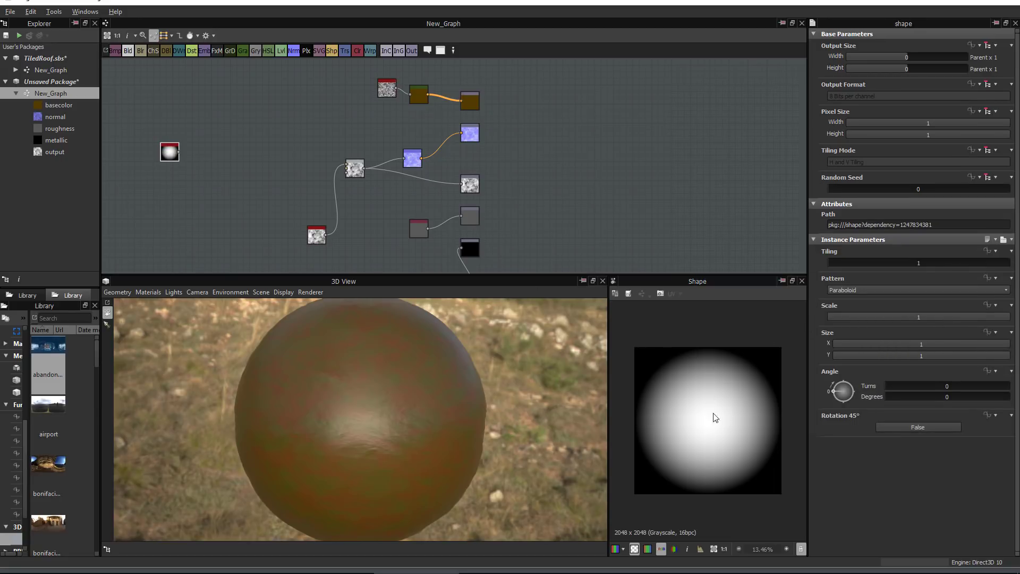
key(space)
text(blege)
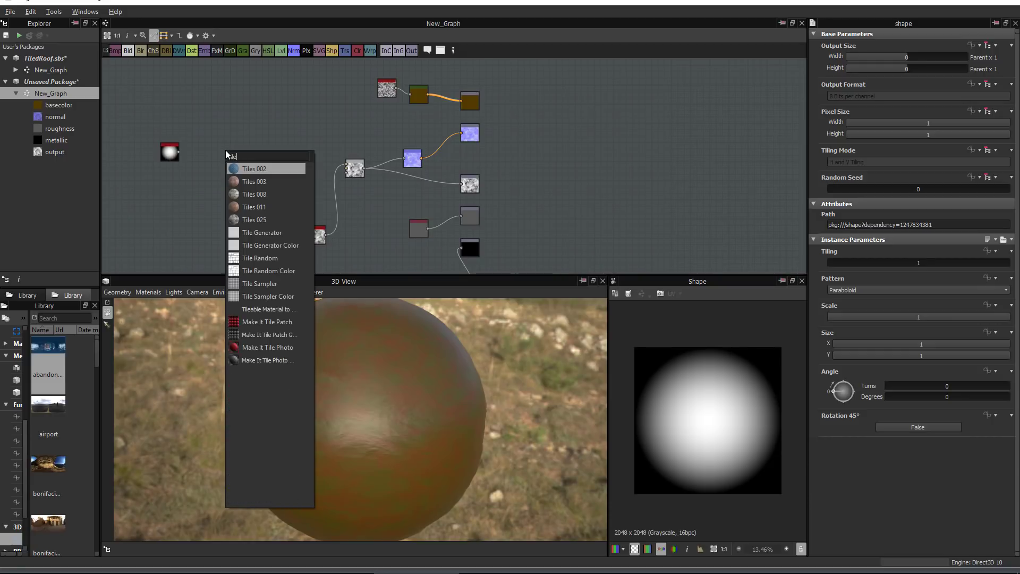
click(282, 233)
drag(179, 154, 226, 154)
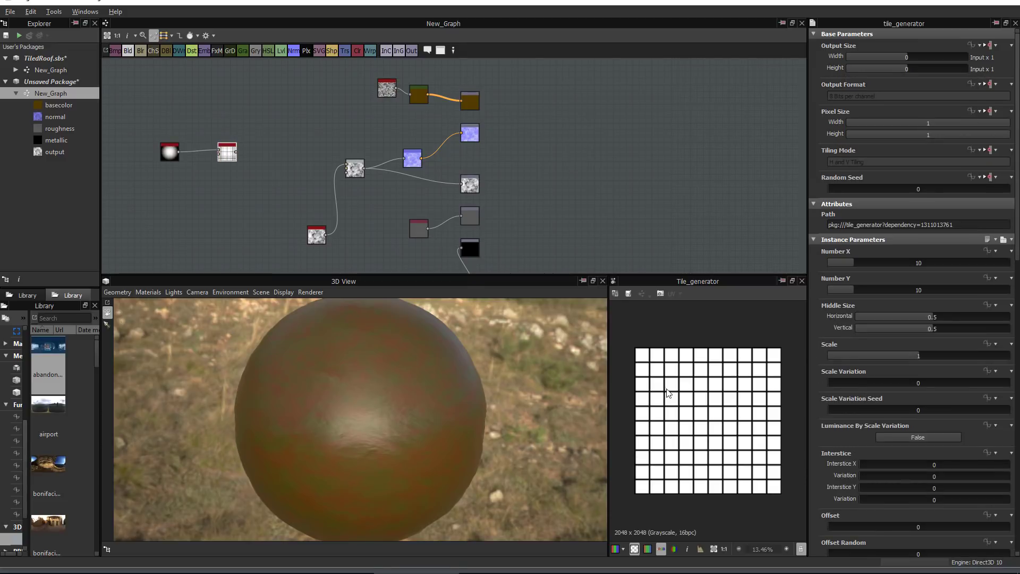
Set the Tile Generator's pattern type to Image Input
scroll(662, 397, up, 2)
scroll(659, 401, down, 1)
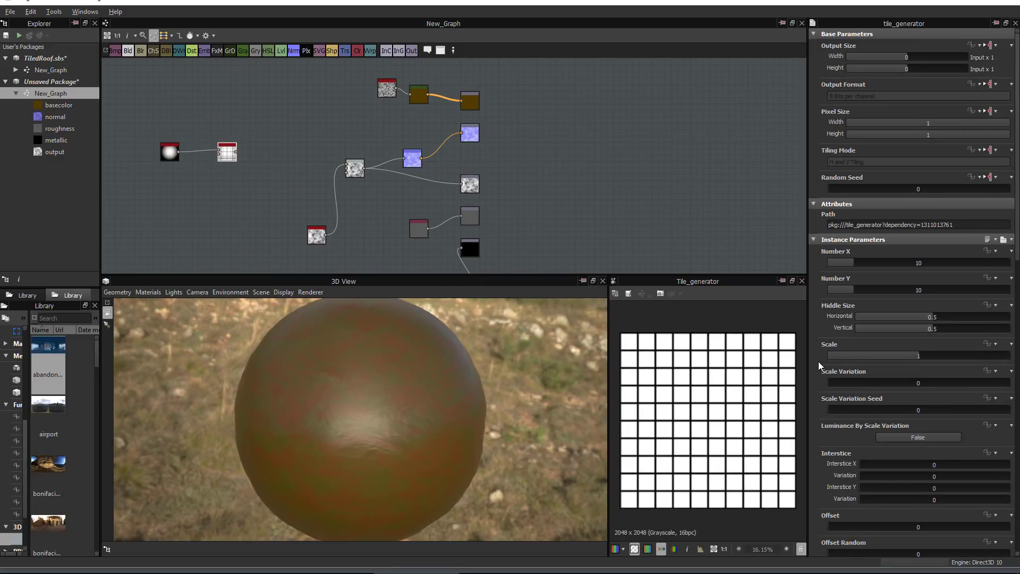
scroll(817, 366, down, 3)
scroll(817, 367, down, 5)
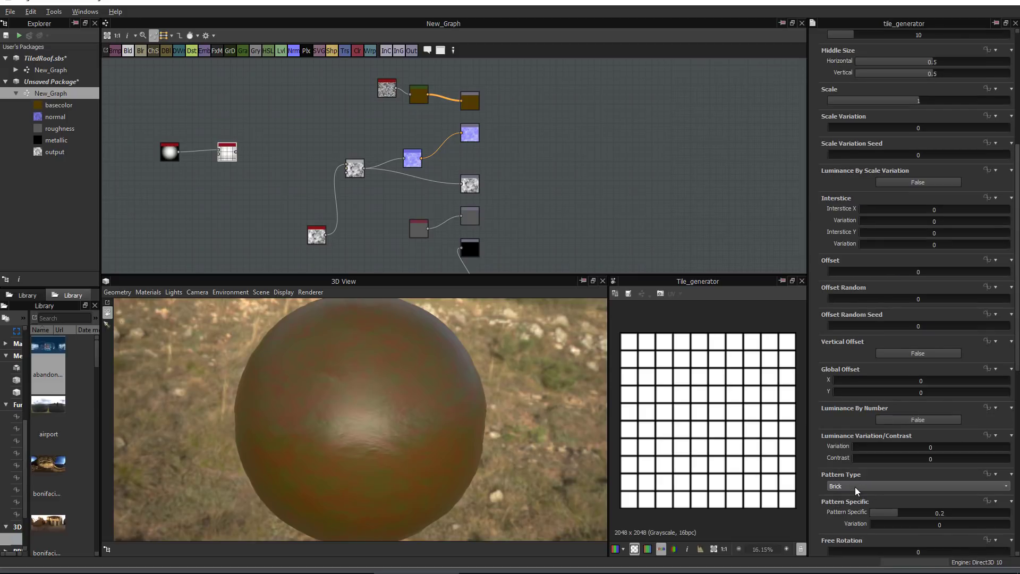
click(855, 486)
click(850, 495)
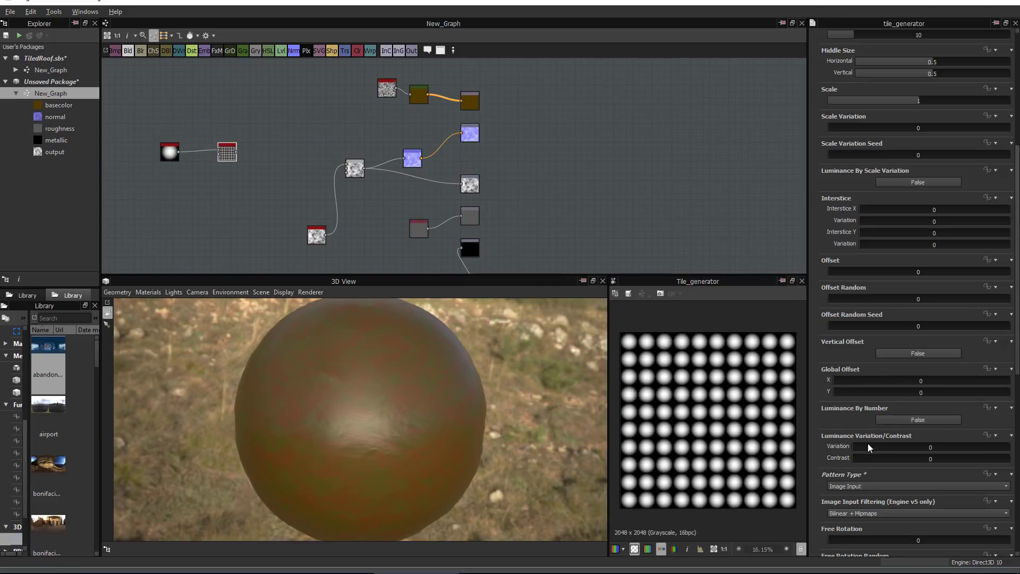
Set the Tile Generator's offset to 0.5 to stagger the rows
drag(838, 272, 886, 272)
double_click(886, 272)
text(.5)
key(Return)
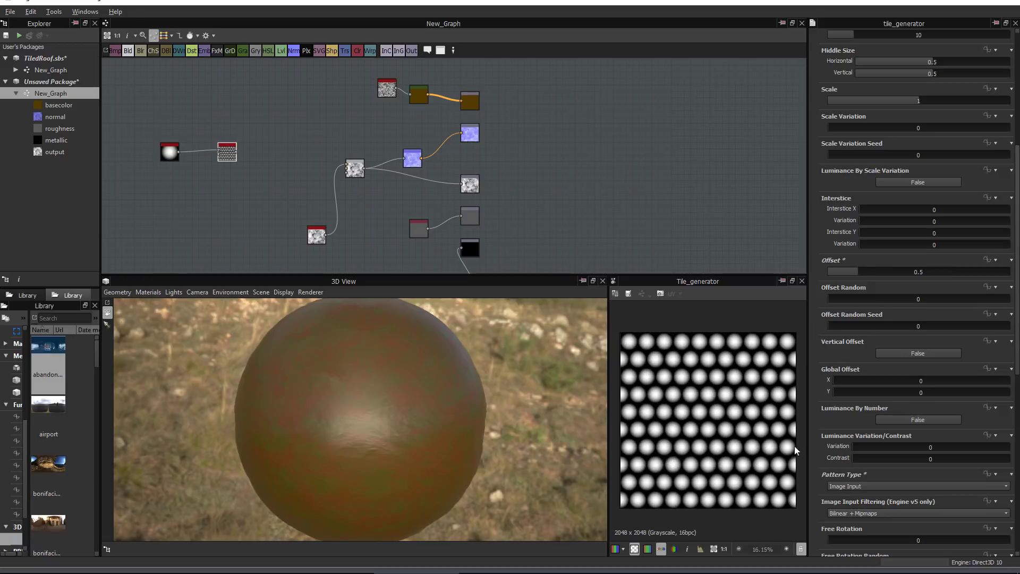
scroll(791, 454, up, 1)
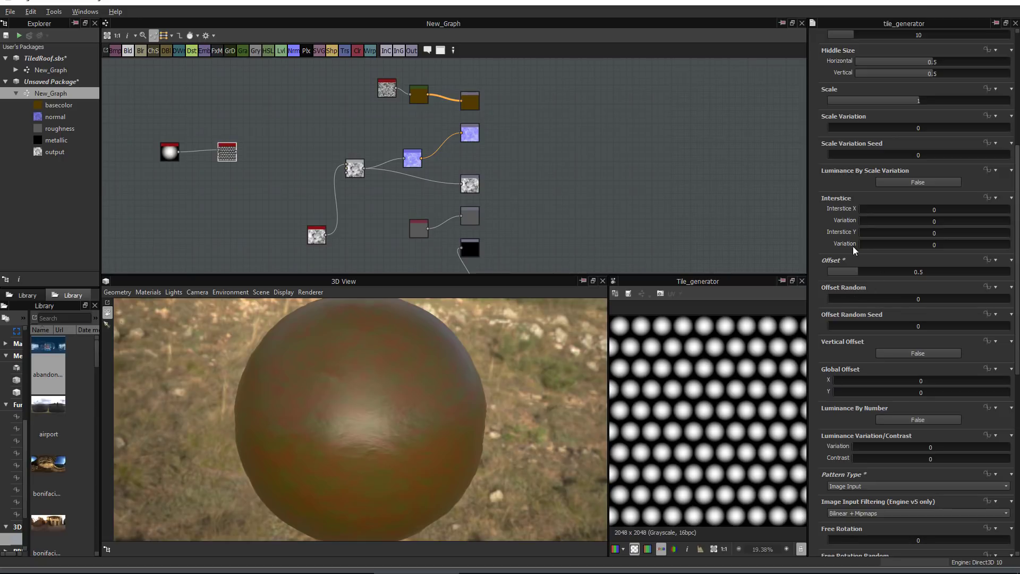
Set the Tile Generator's scale to 1.28 and its blending mode to Max, and check the overlapping pattern
drag(922, 102, 947, 106)
scroll(684, 348, up, 2)
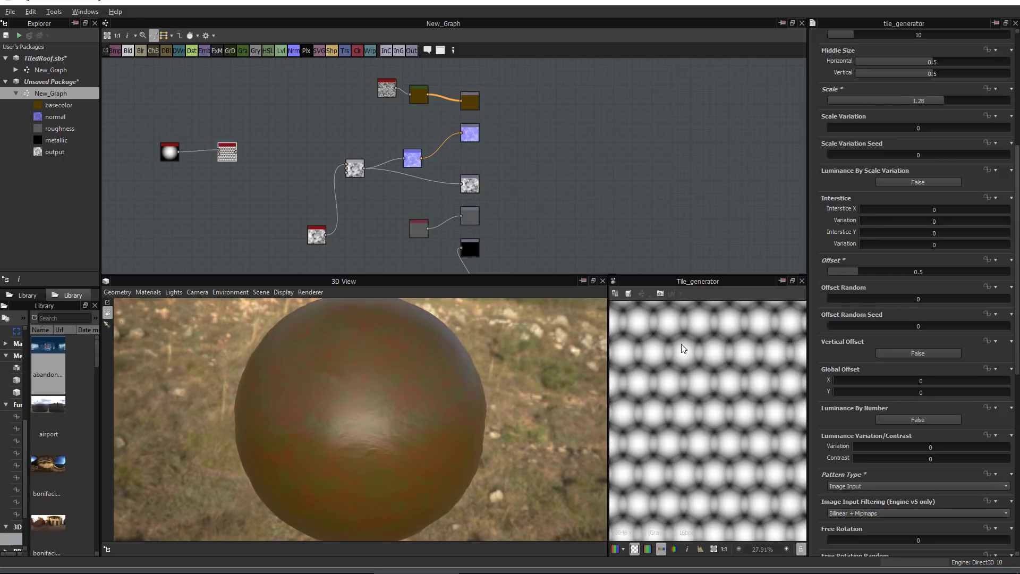
scroll(818, 394, down, 8)
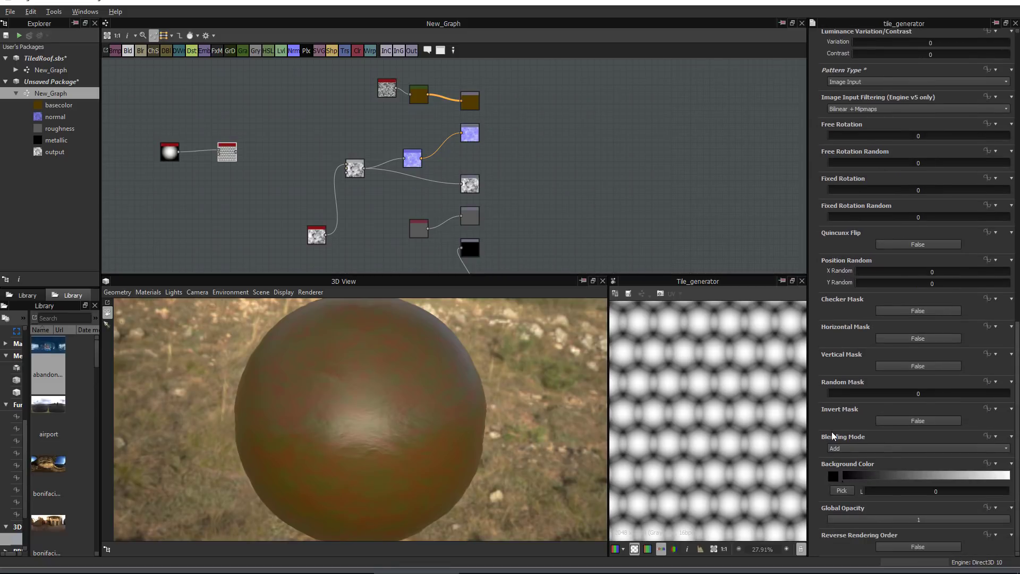
click(850, 448)
click(846, 468)
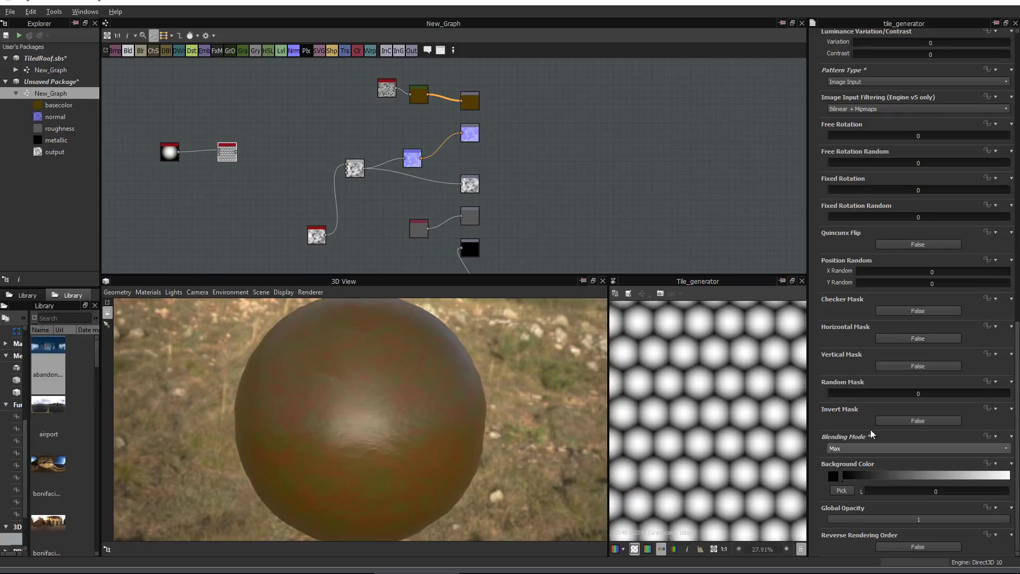
scroll(707, 451, down, 3)
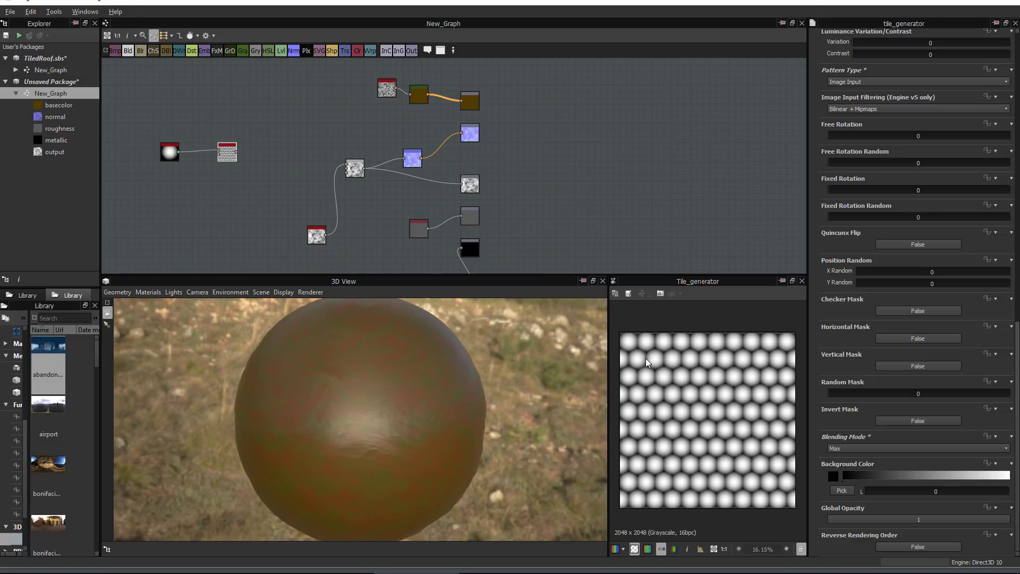
scroll(647, 362, up, 7)
scroll(664, 399, down, 6)
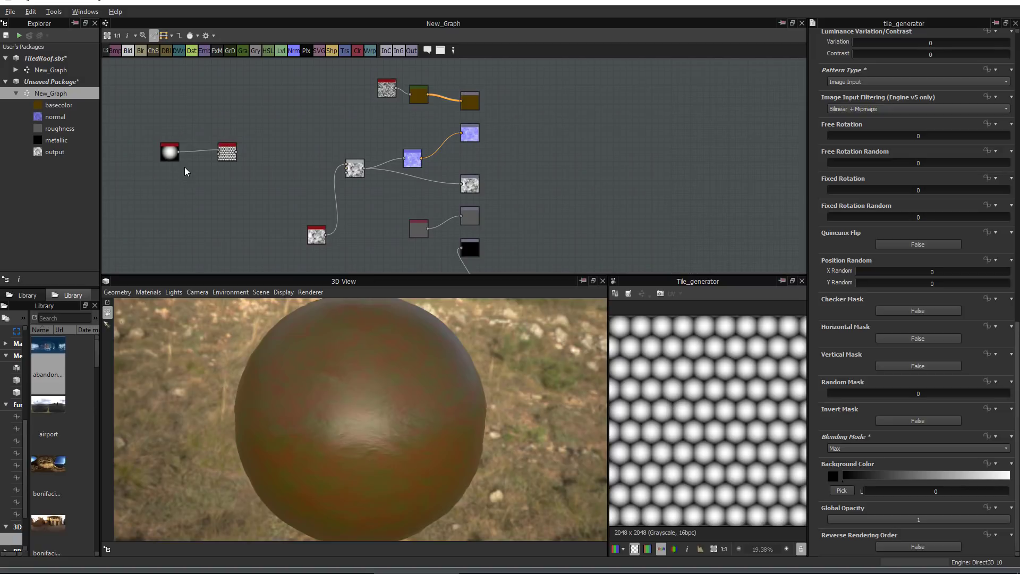
Add a Gradient Linear 1 node below the Shape node and set its rotation to 180°
scroll(254, 179, up, 5)
scroll(275, 204, up, 2)
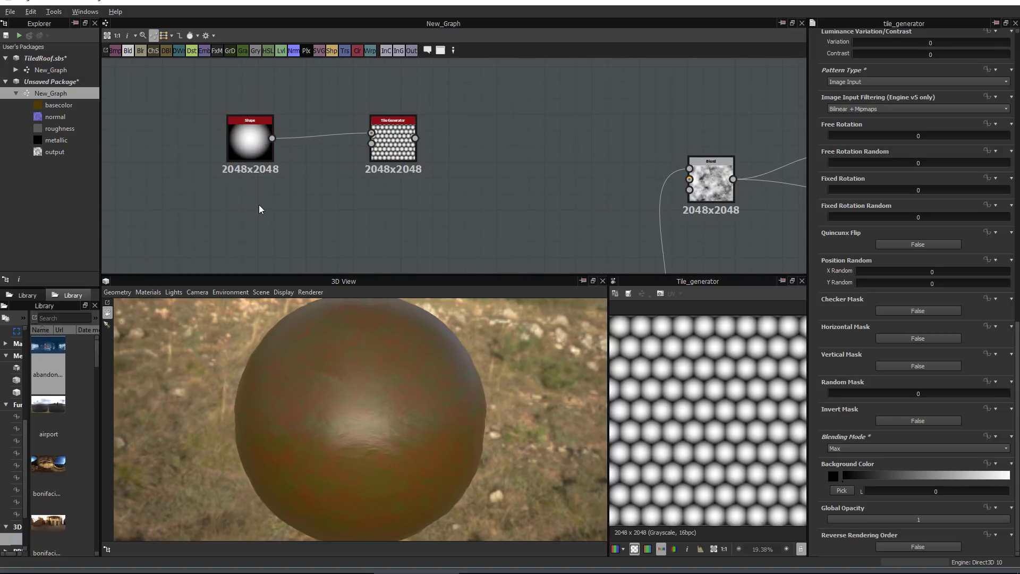
key(space)
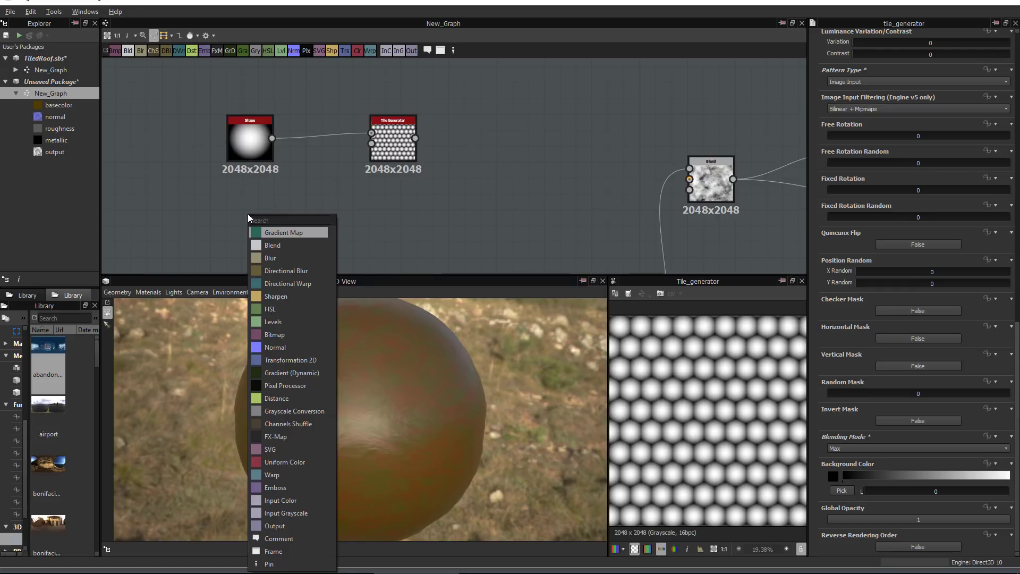
text(gra)
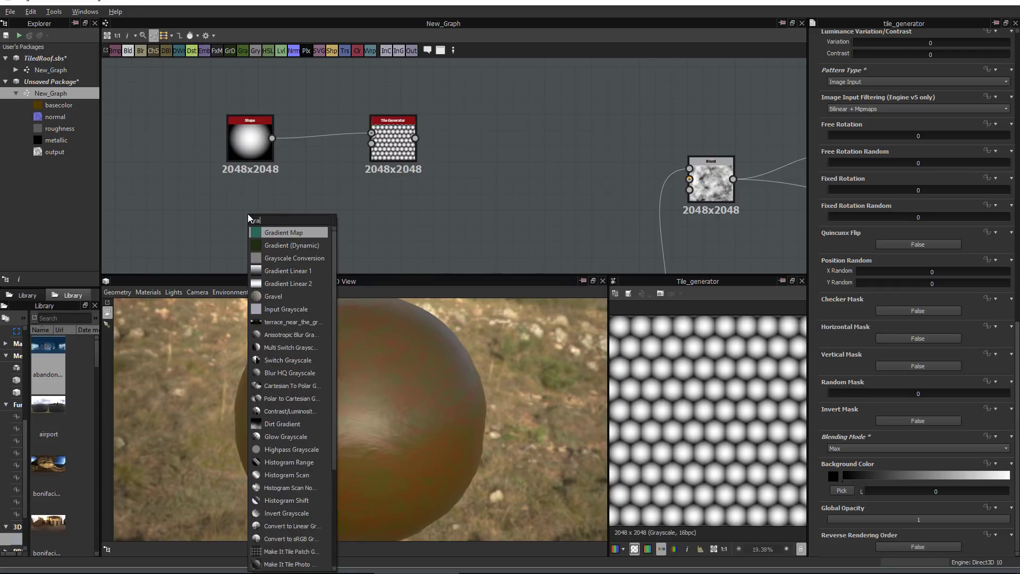
click(287, 270)
click(850, 290)
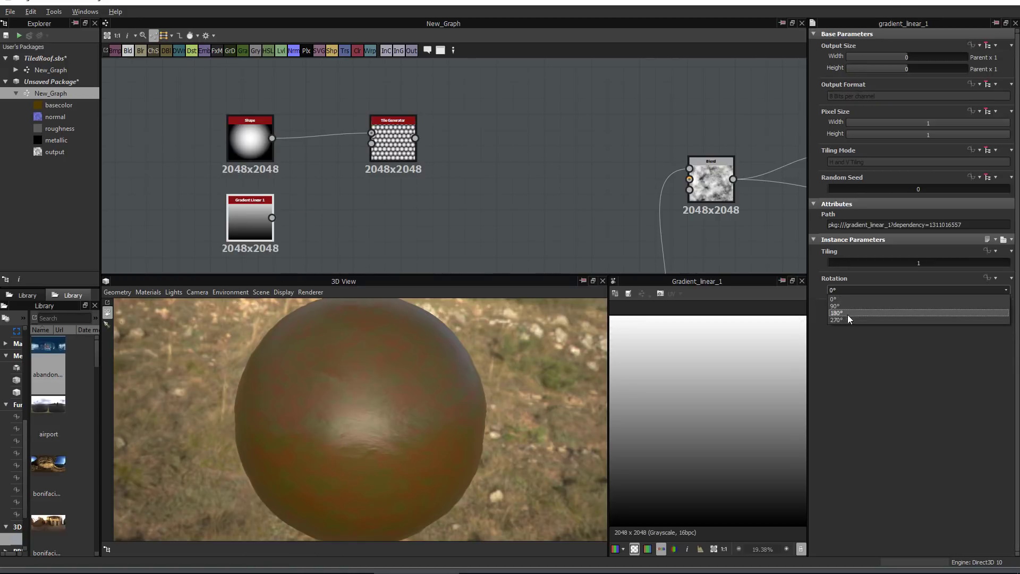
click(848, 314)
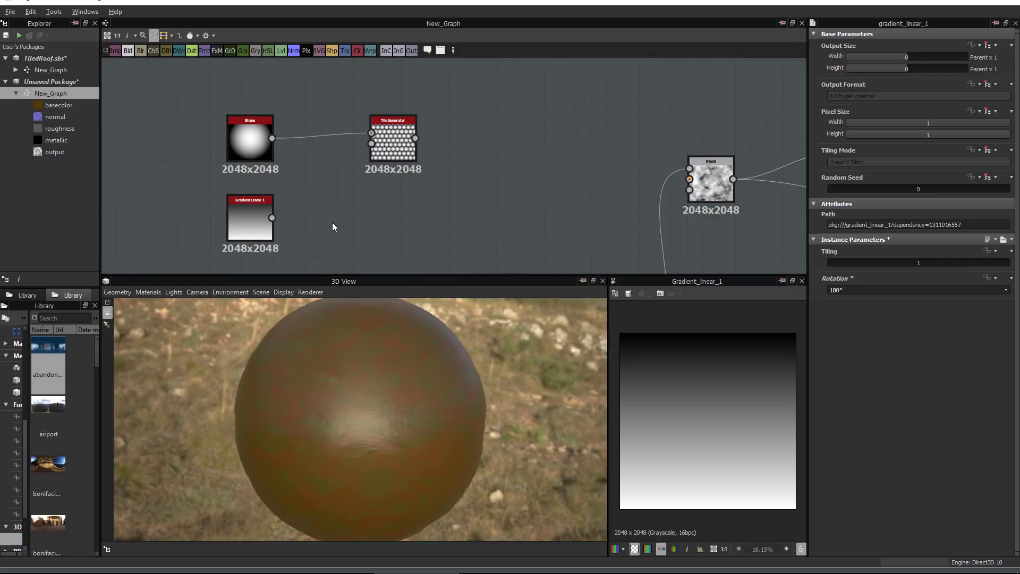
Add a Blend node combining the Shape as foreground with the linear gradient as background, in Multiply mode
key(space)
text(bl)
key(Return)
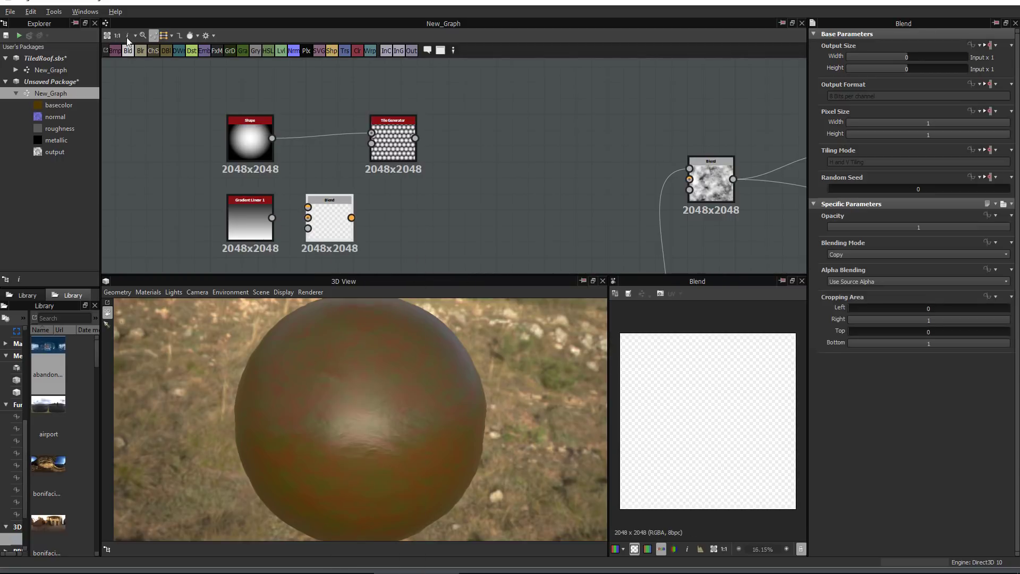
drag(333, 208, 333, 192)
drag(272, 138, 308, 191)
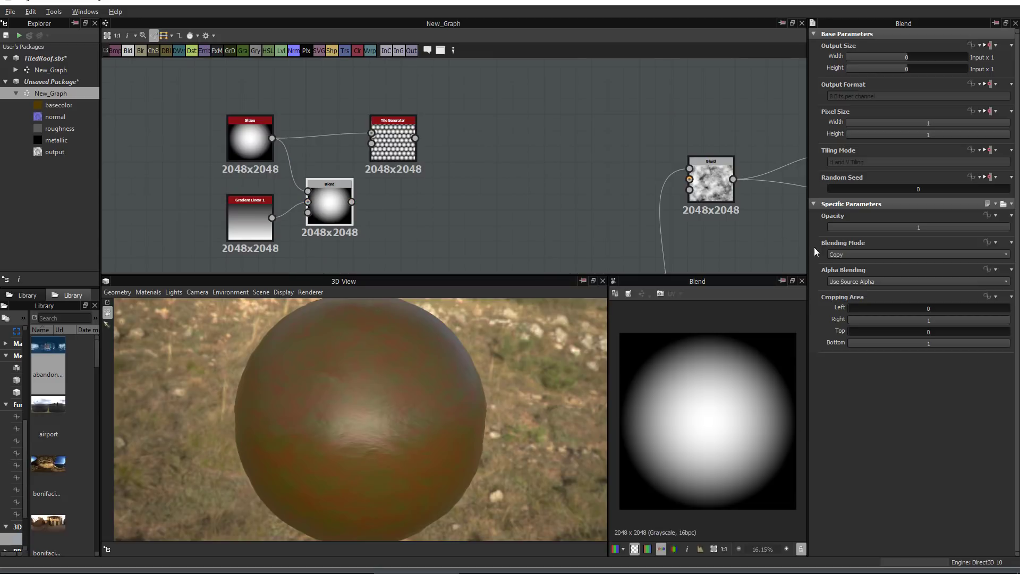
click(872, 255)
click(849, 287)
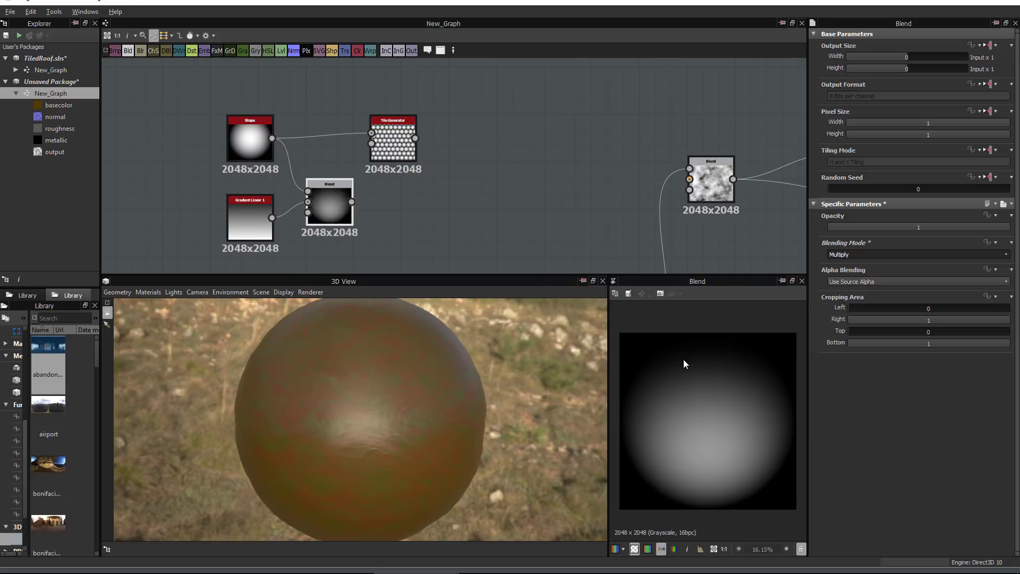
Feed the multiplied Blend into the Tile Generator in place of the Shape and raise the tile scale to 1.54
drag(352, 202, 377, 135)
double_click(391, 144)
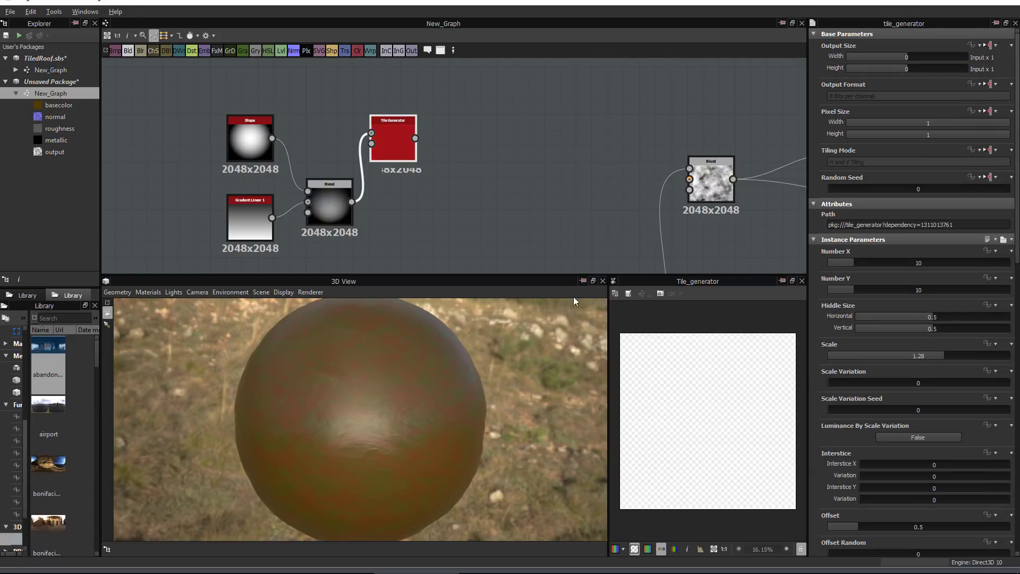
scroll(669, 413, up, 5)
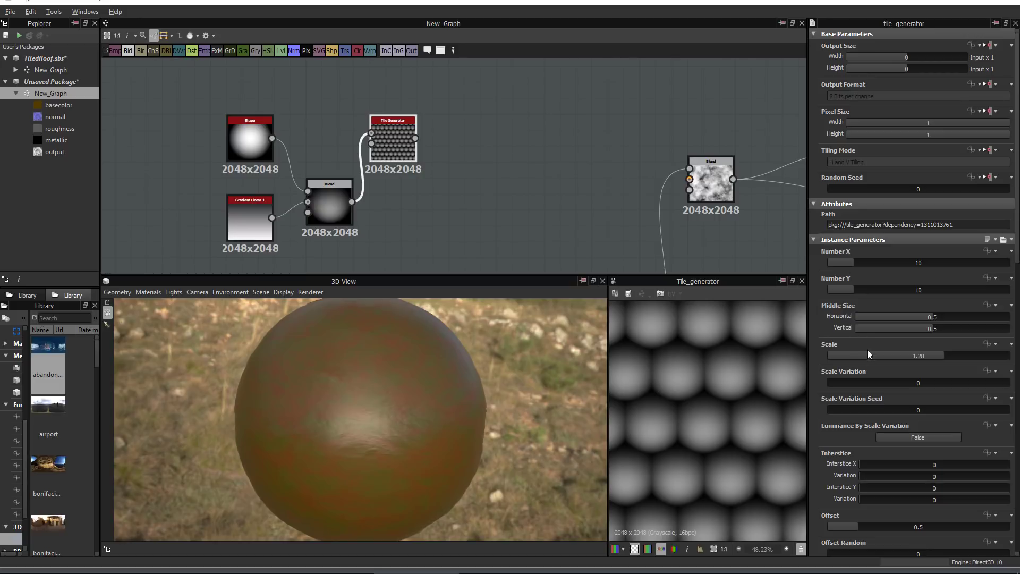
drag(942, 353, 968, 353)
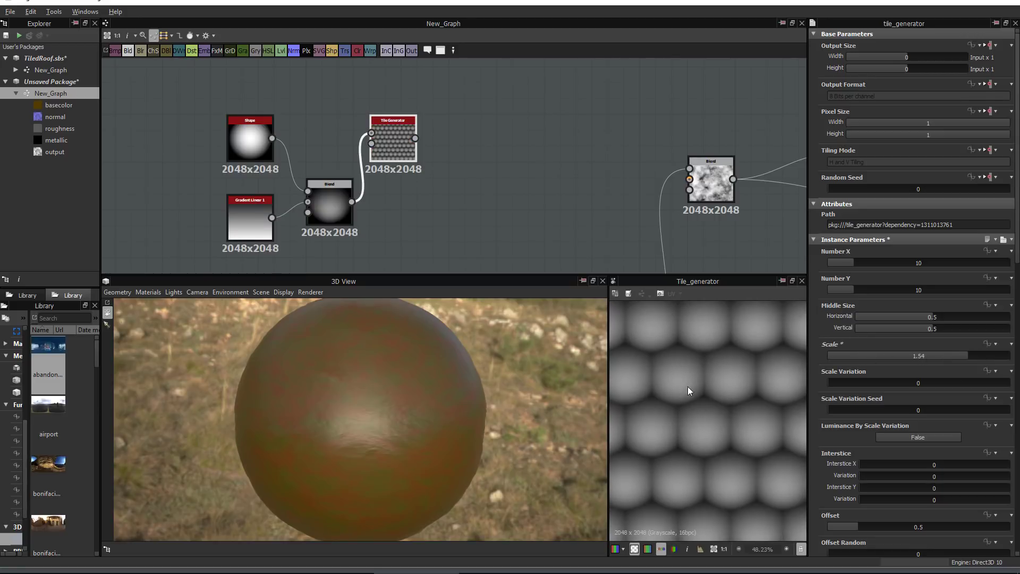
scroll(536, 173, down, 2)
Connect the Tile Generator to the Blend before the Normal node, replacing Clouds 2, and inspect the sphere
drag(407, 351, 365, 401)
middle_drag(588, 273, 583, 246)
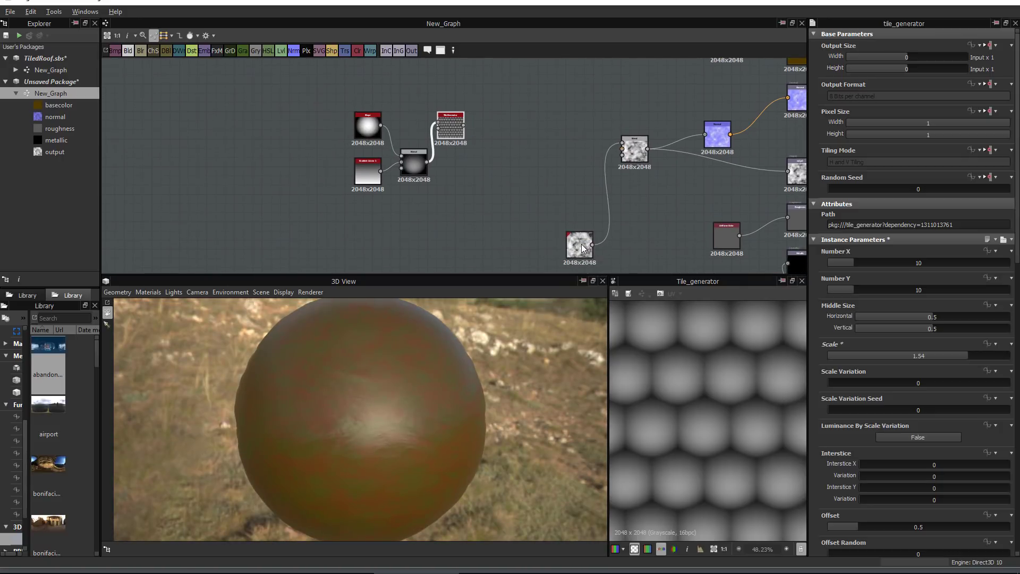
drag(464, 125, 626, 142)
mouse_move(390, 361)
mouse_down()
mouse_move(355, 346)
mouse_move(461, 349)
mouse_move(450, 358)
mouse_move(396, 355)
mouse_up()
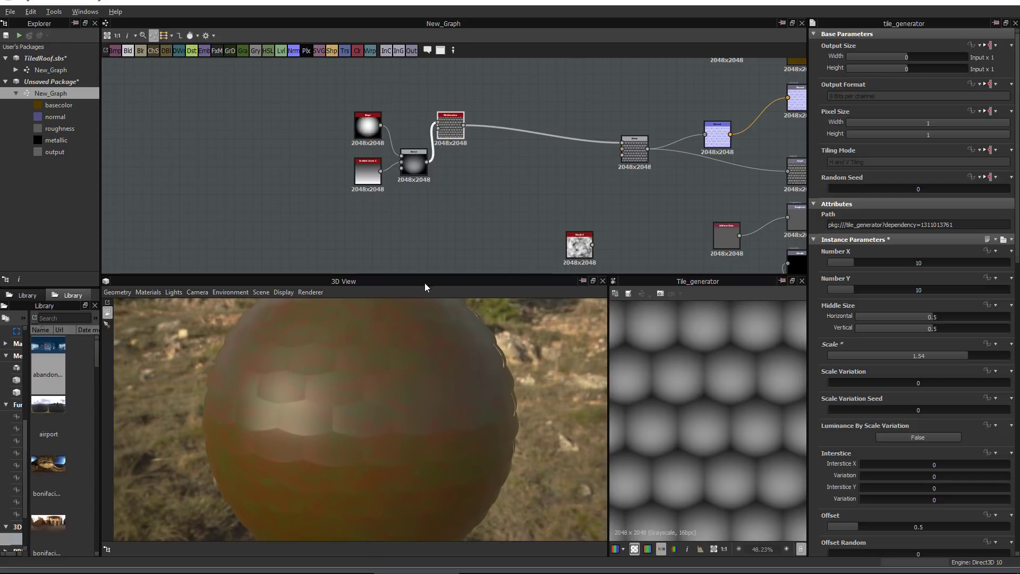
Move the Shape node back to make room and add a Gradient Map fed by it, in grayscale color mode
drag(361, 118, 297, 120)
key(space)
text(gra)
click(396, 124)
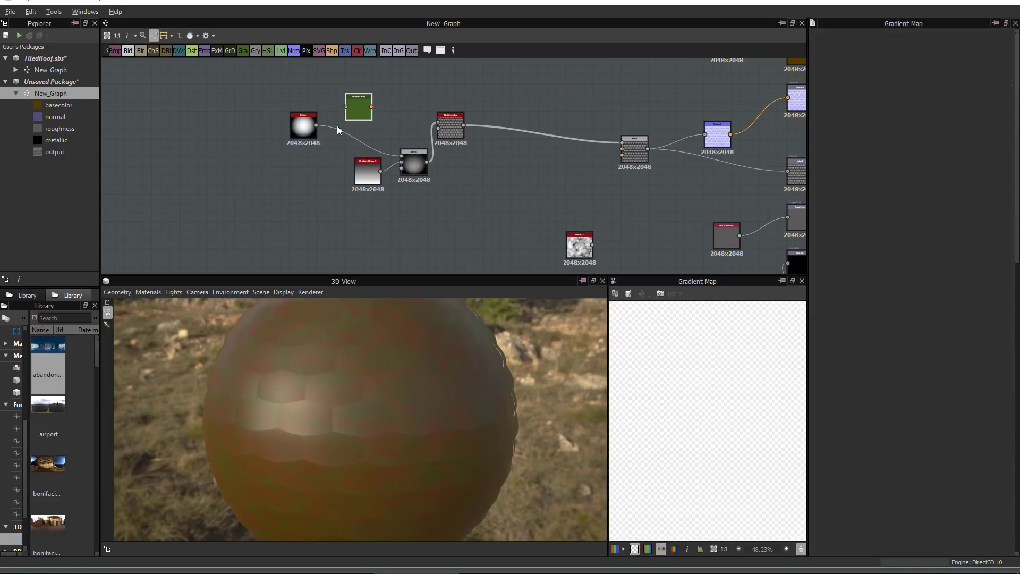
click(992, 227)
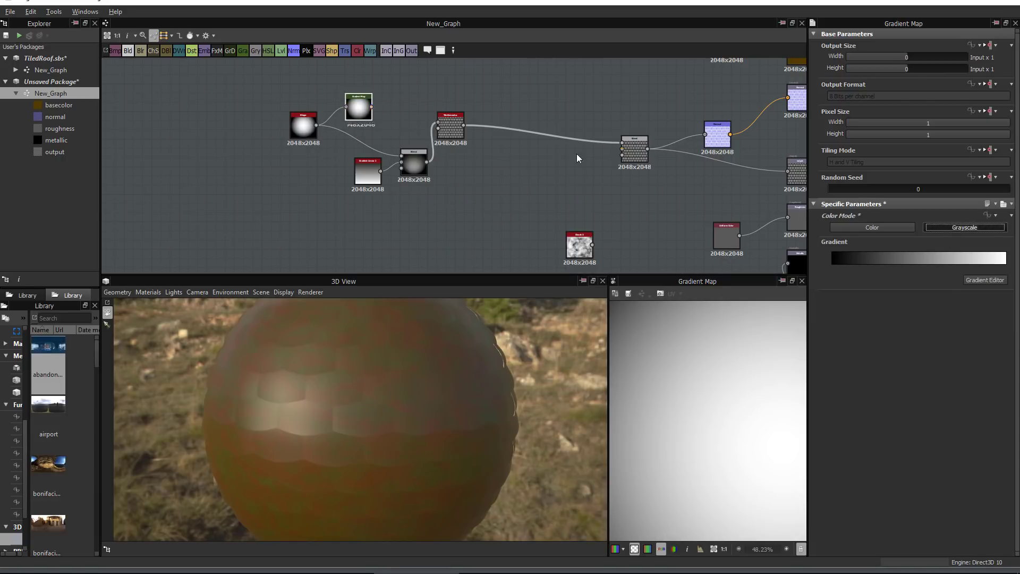
Add a white key before the middle of the Gradient Map's ramp and feed the map into the Multiply Blend instead of the Shape
drag(1001, 266, 898, 268)
scroll(728, 335, down, 6)
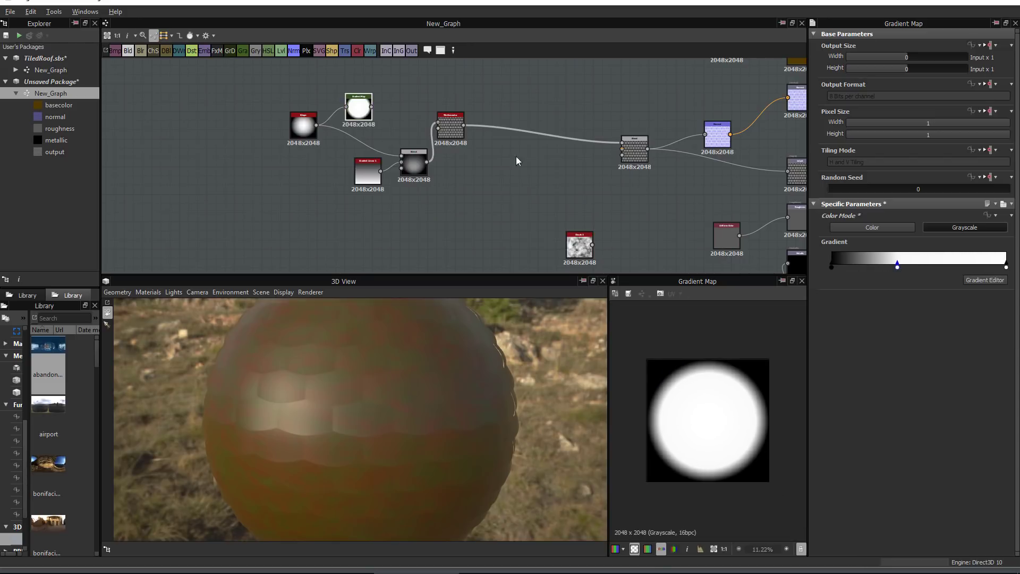
click(415, 169)
scroll(361, 417, up, 3)
drag(360, 417, 402, 426)
click(460, 132)
scroll(684, 413, up, 4)
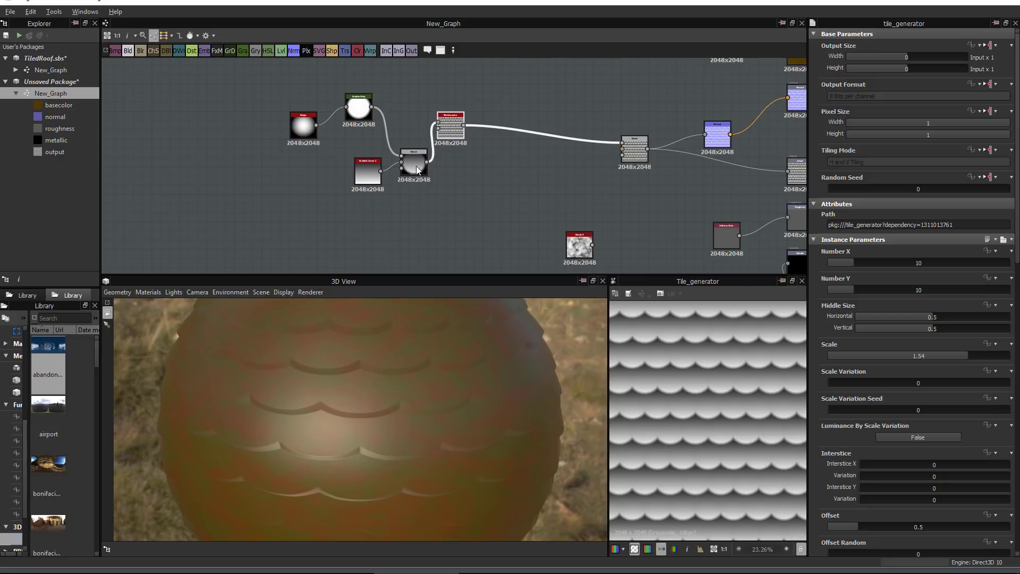
Narrow the Shape node by setting its X size to 0.75
click(299, 130)
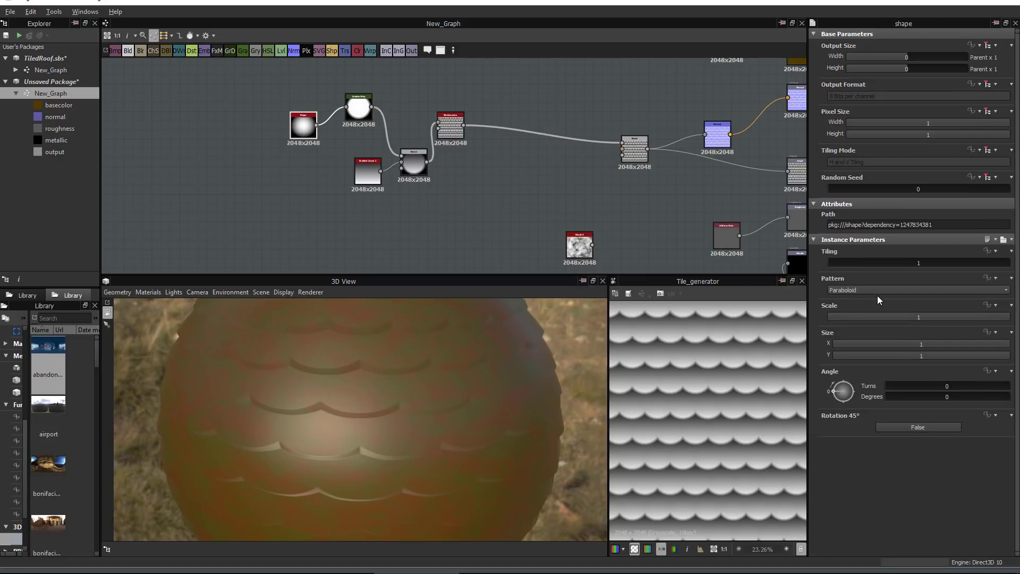
drag(1002, 345, 965, 344)
scroll(673, 363, up, 4)
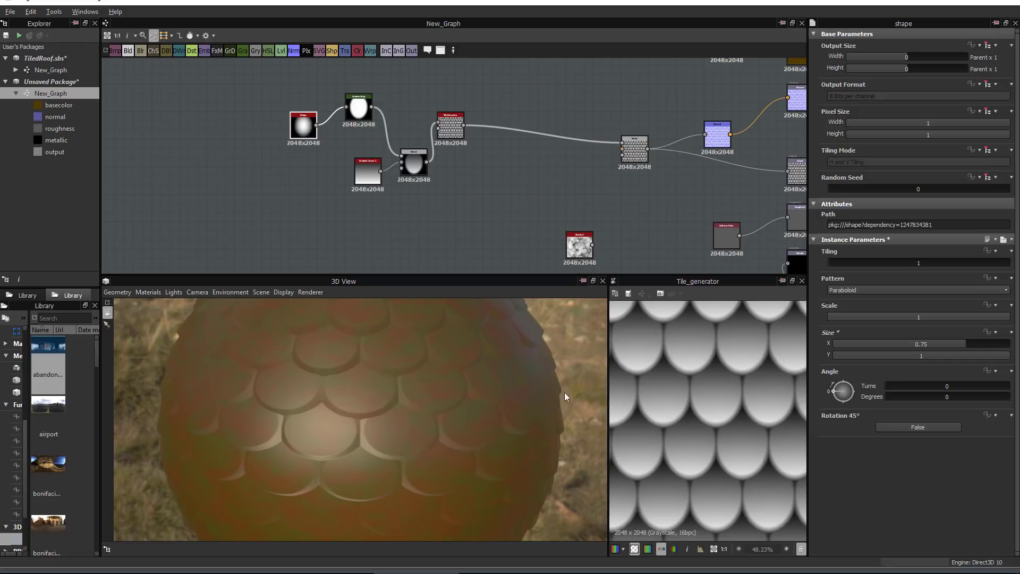
Try a Y size of 1.5 on the Shape node, and settle on 0.98
click(924, 356)
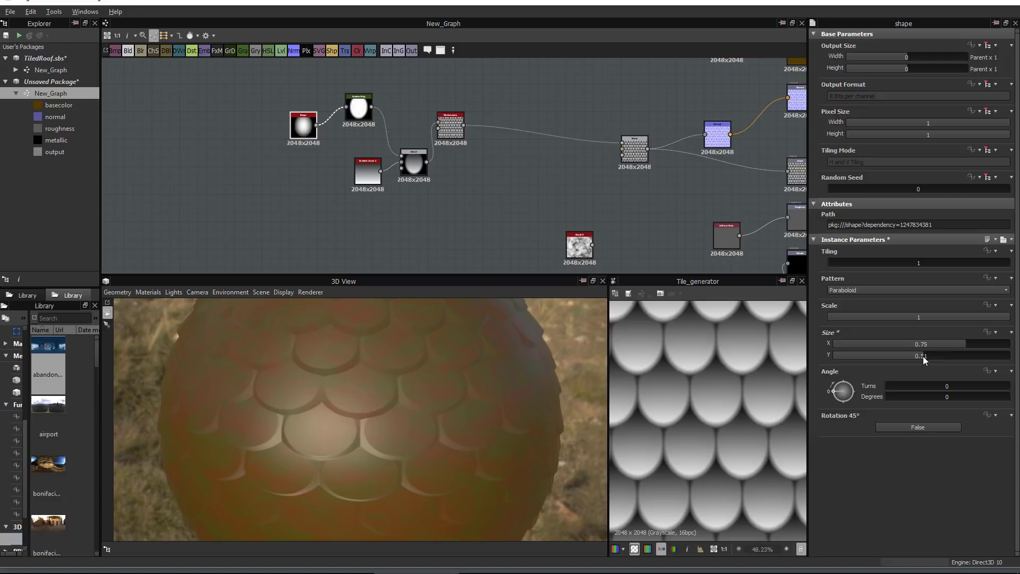
text(1.5)
key(Return)
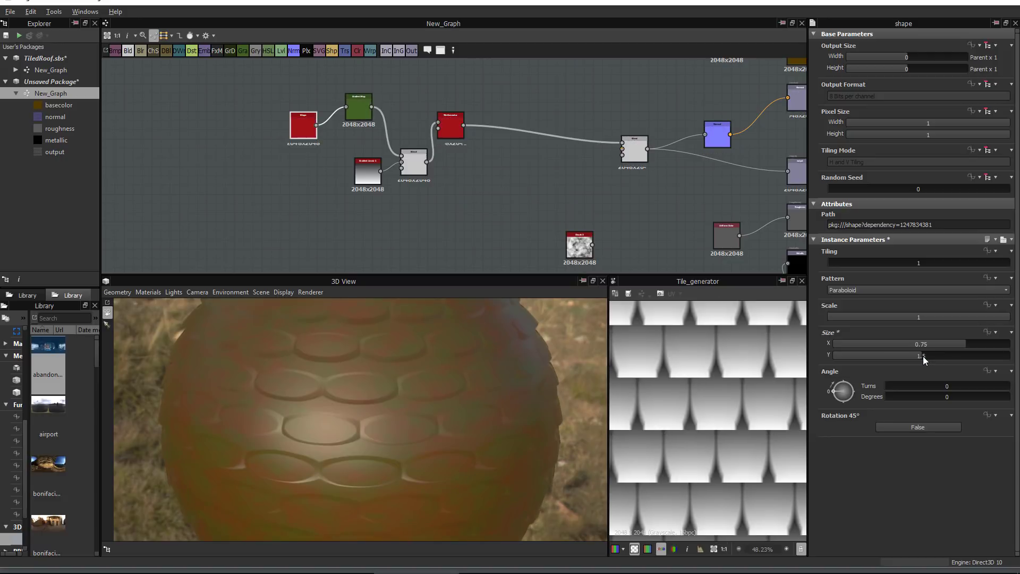
drag(923, 354, 891, 354)
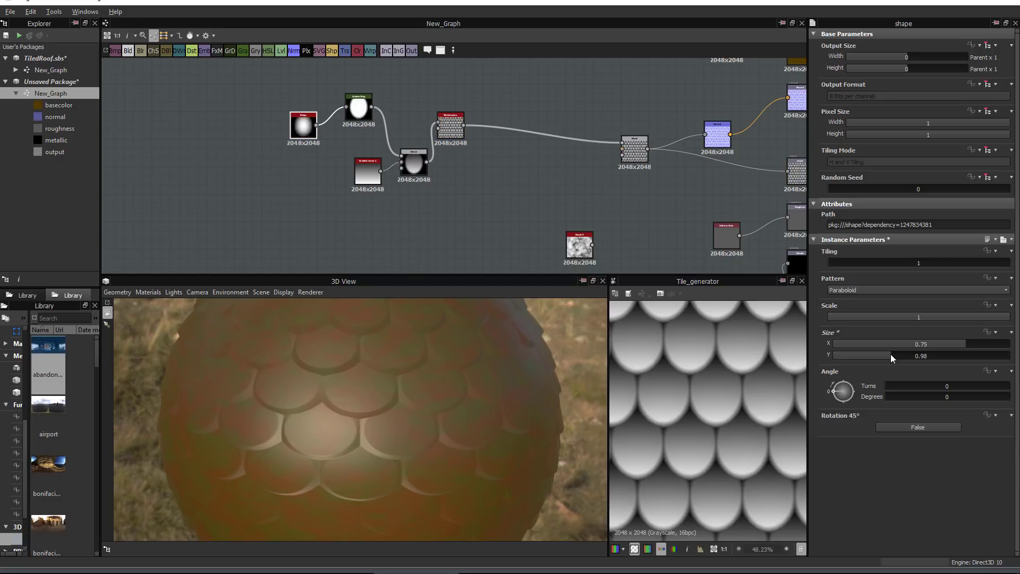
Set the Shape node's Y size to exactly 1
click(945, 356)
text(1)
key(Return)
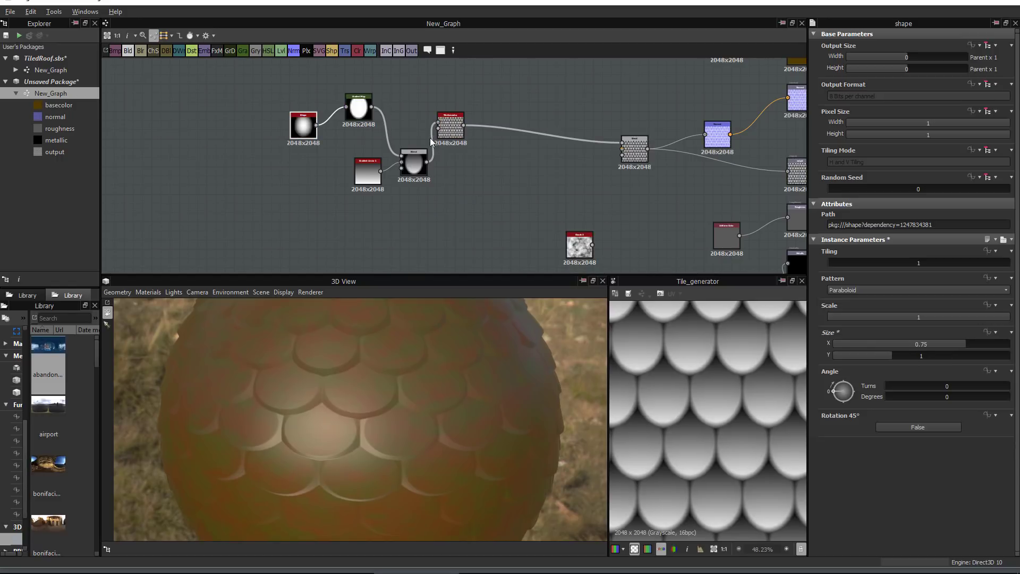
Raise the Tile Generator's scale to 1.81 and narrow the Shape node's X size to 0.64
click(450, 126)
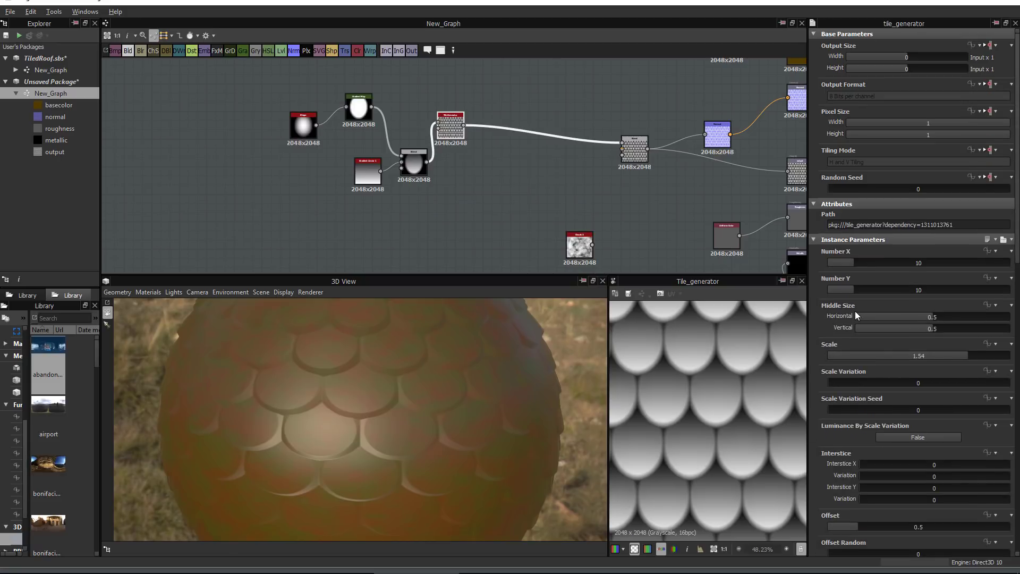
drag(972, 358, 993, 357)
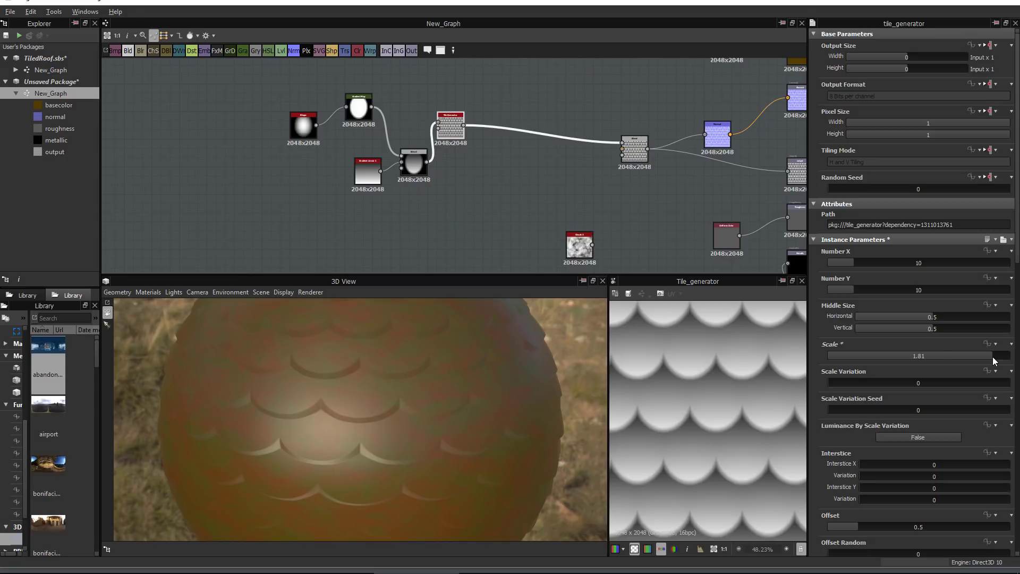
click(302, 124)
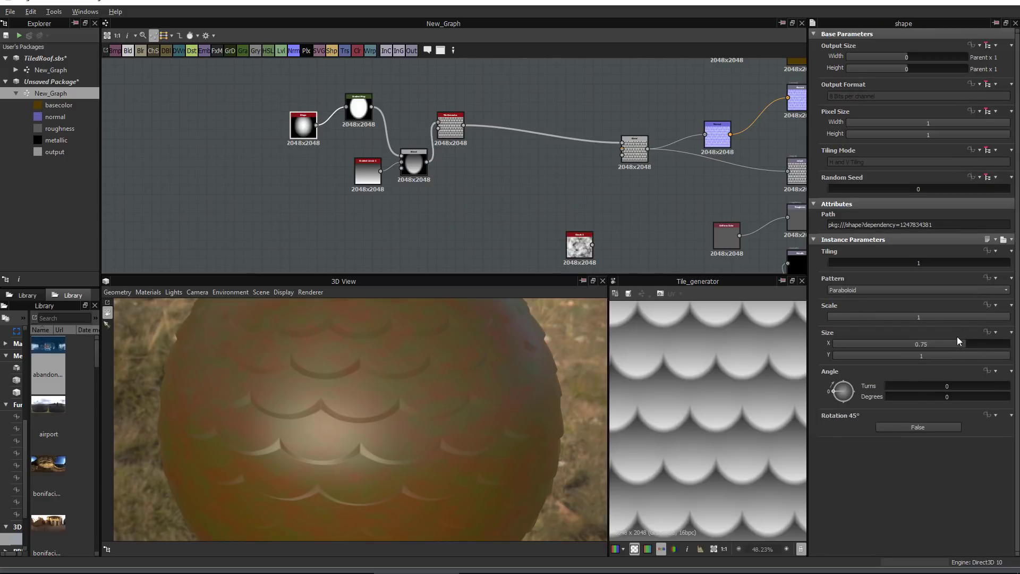
drag(952, 345, 947, 345)
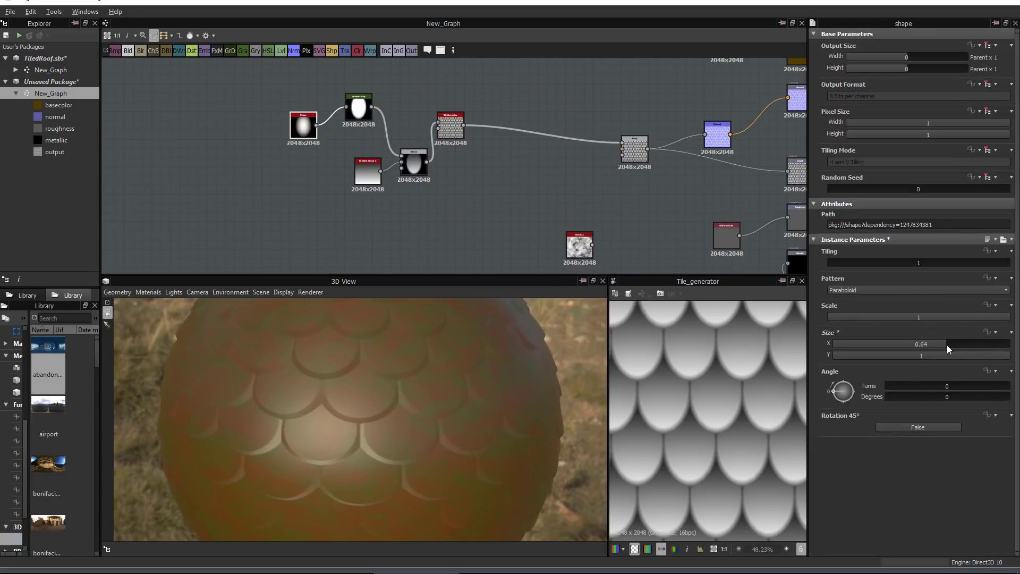
scroll(701, 383, down, 3)
scroll(700, 387, down, 2)
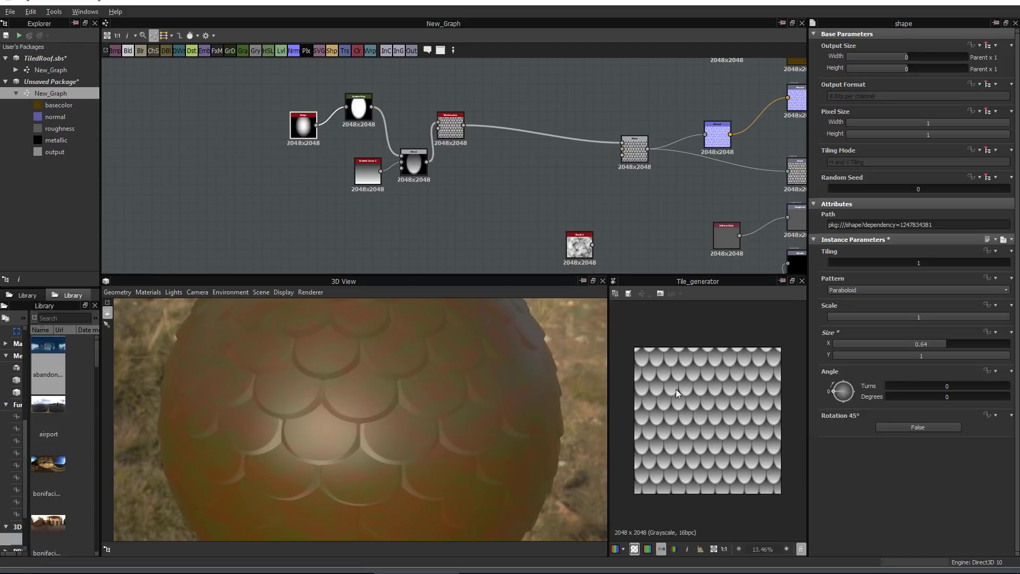
Tidy the graph by moving the Tile Generator, Gradient Map and Shape nodes into a compact arrangement around the Blend node
drag(451, 125, 461, 143)
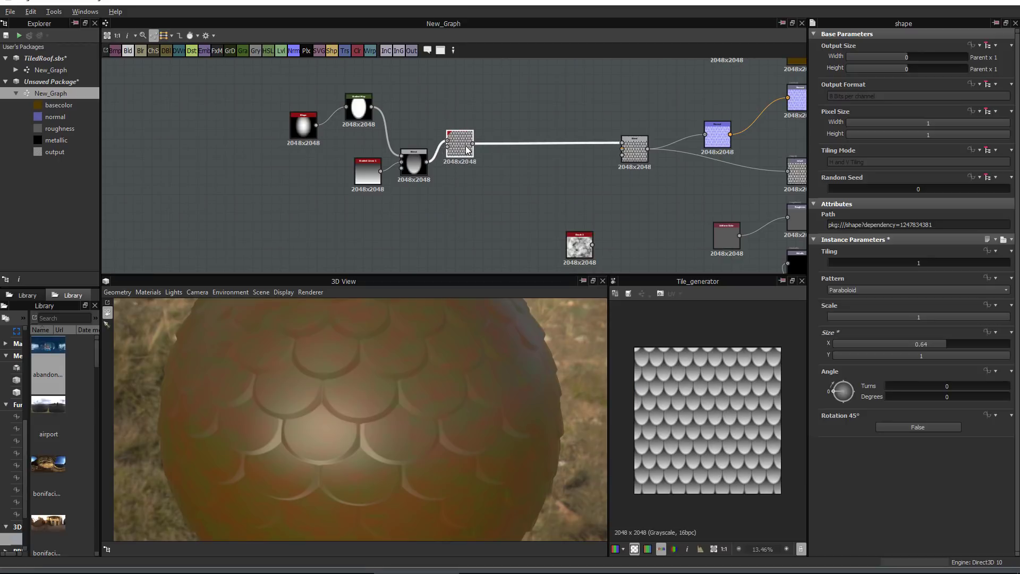
drag(357, 105, 334, 140)
click(502, 183)
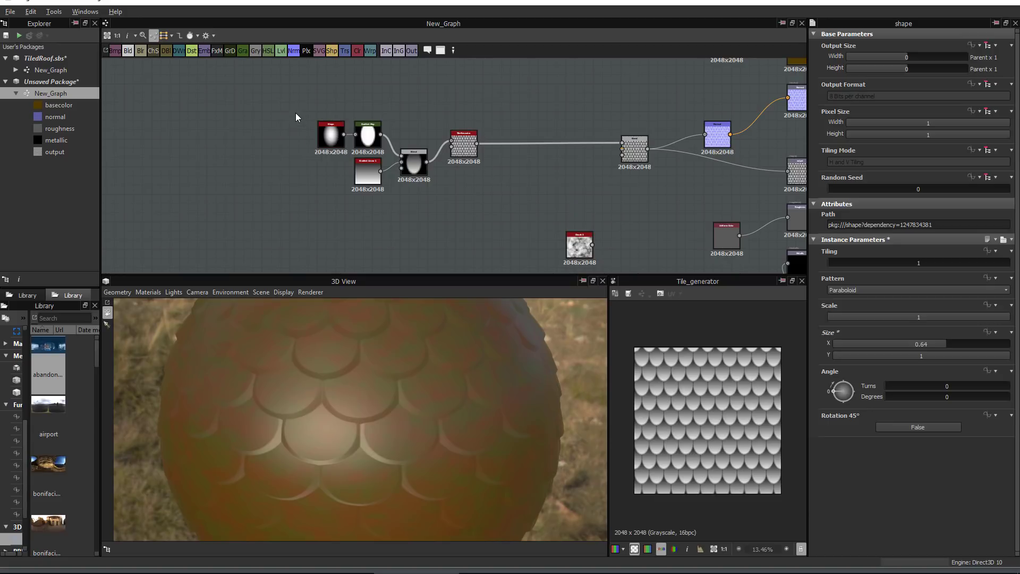
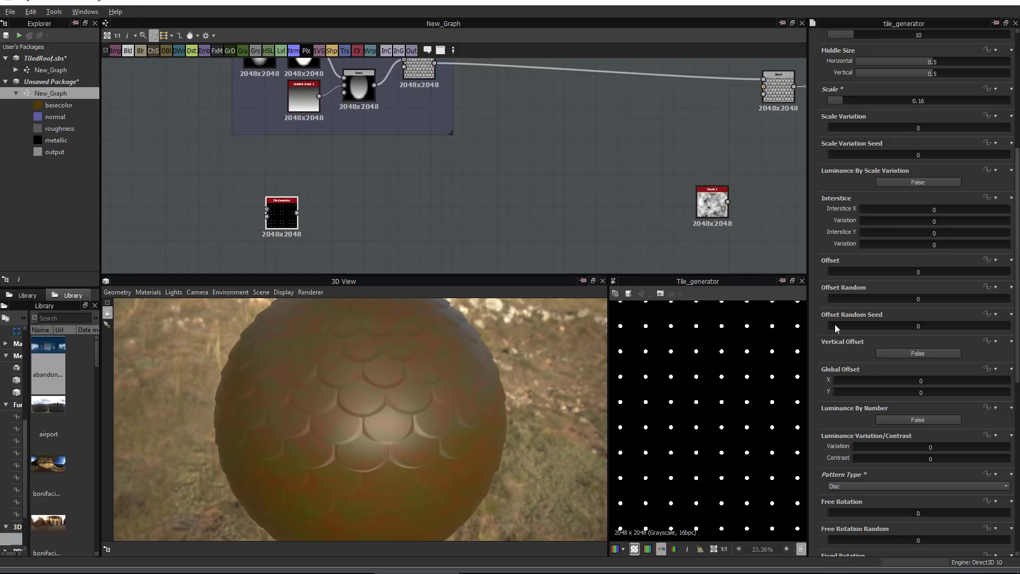
Randomize the disc positions in the Tile Generator with X Random 9.34 and Y Random 7.76
scroll(823, 372, down, 7)
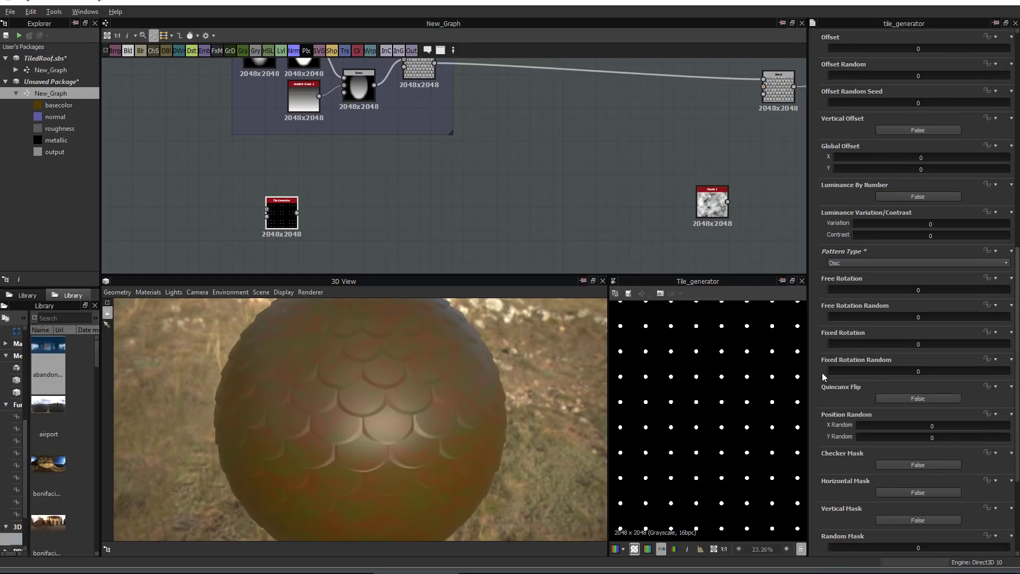
drag(870, 426, 1000, 425)
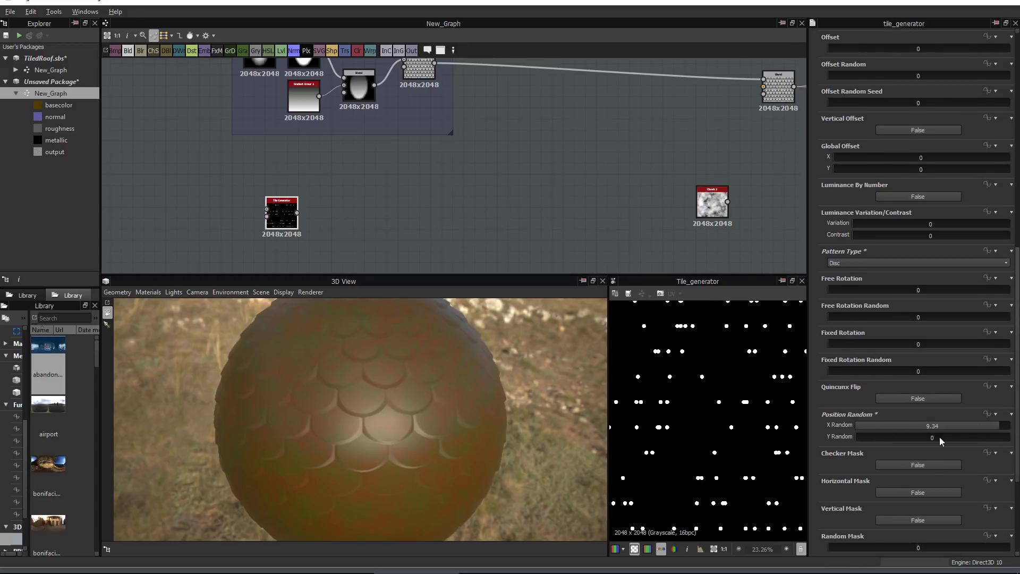
drag(940, 437, 958, 437)
click(975, 437)
scroll(737, 388, down, 2)
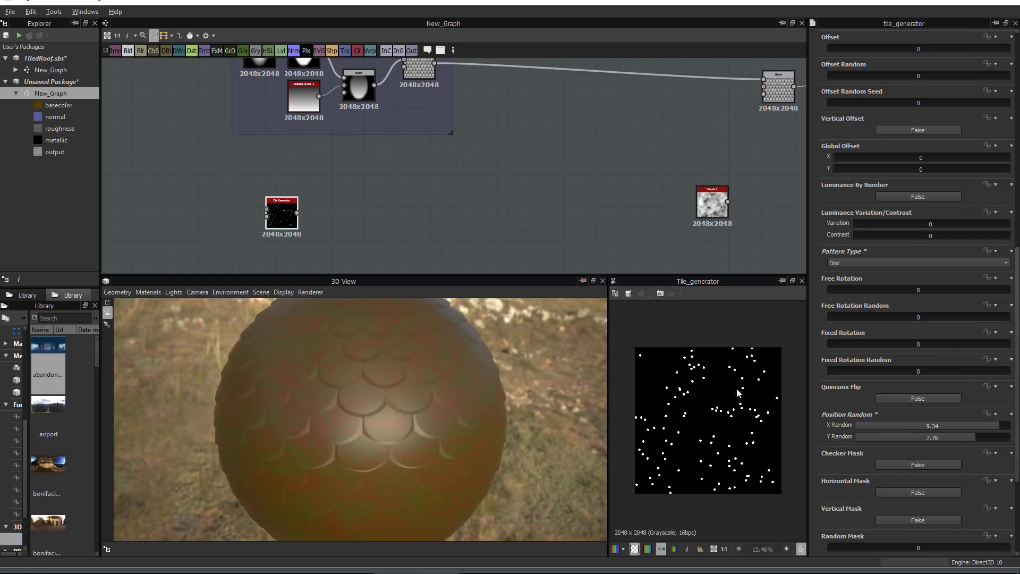
Raise the disc Tile Generator's tile counts to Number X 34 and Number Y 32
scroll(845, 318, up, 5)
scroll(818, 222, up, 4)
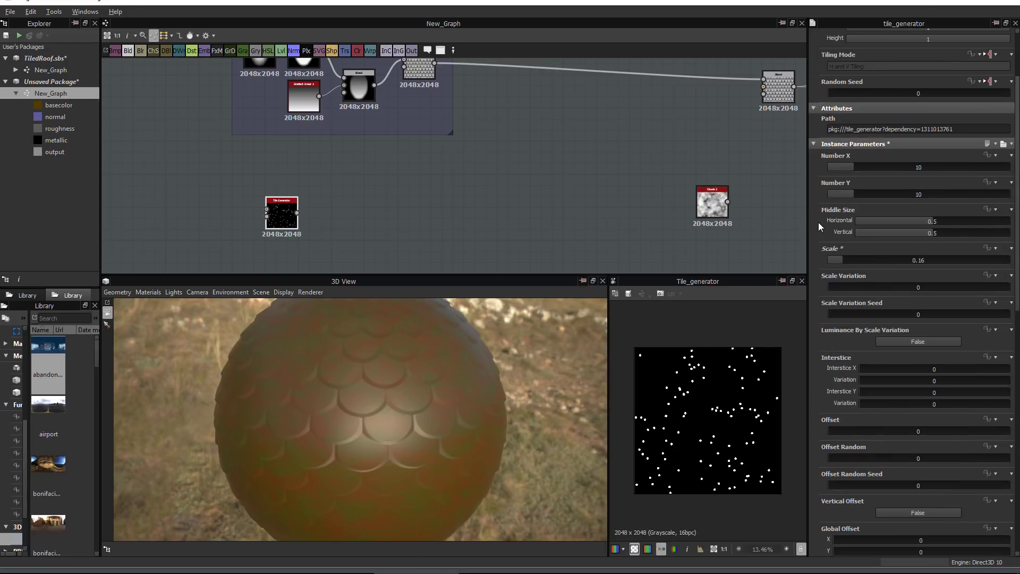
click(923, 167)
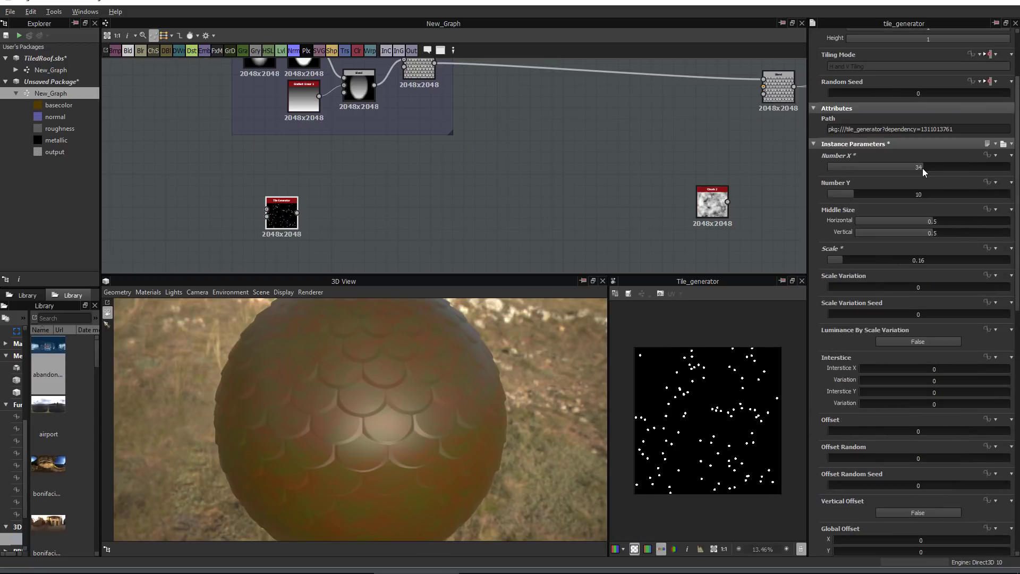
click(917, 195)
scroll(700, 419, up, 2)
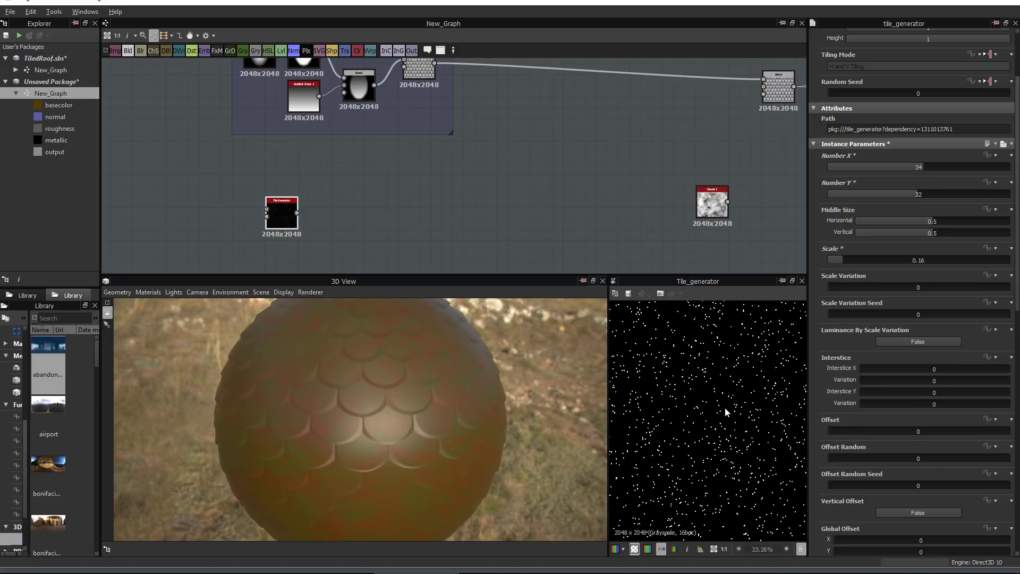
Set the disc Tile Generator's Luminance Variation to 1
scroll(814, 431, down, 5)
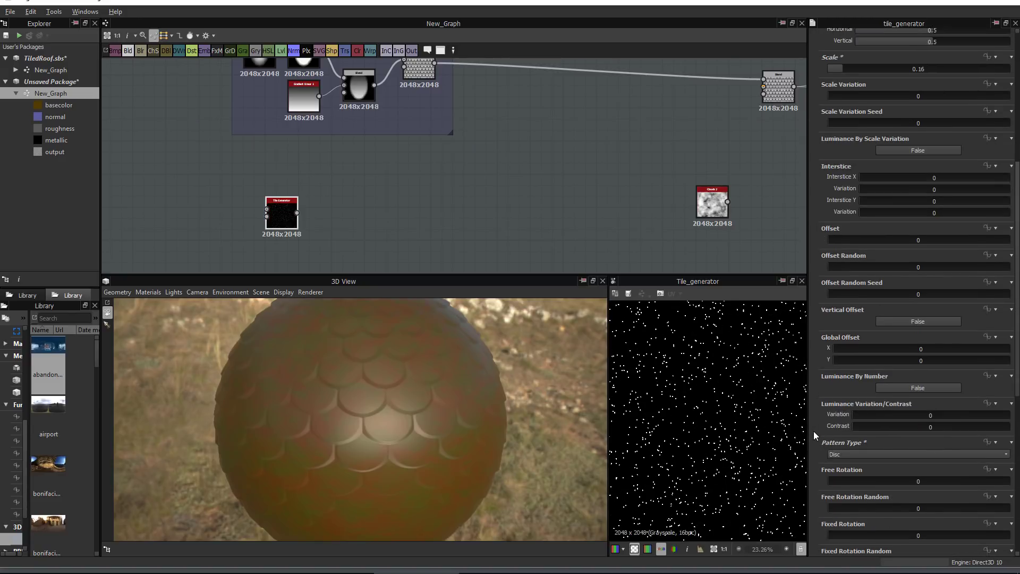
drag(880, 414, 1010, 414)
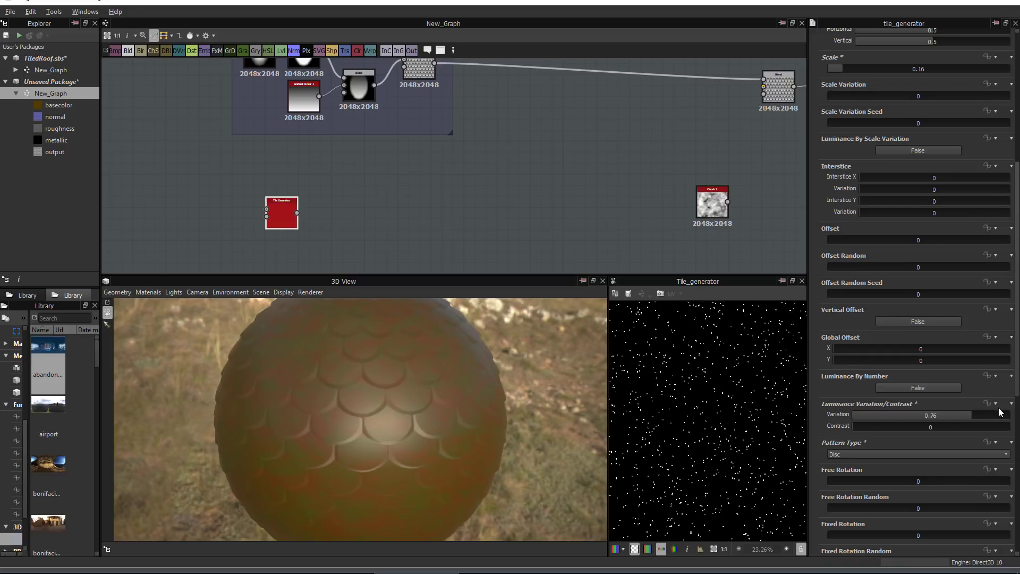
scroll(677, 409, down, 2)
scroll(691, 398, down, 1)
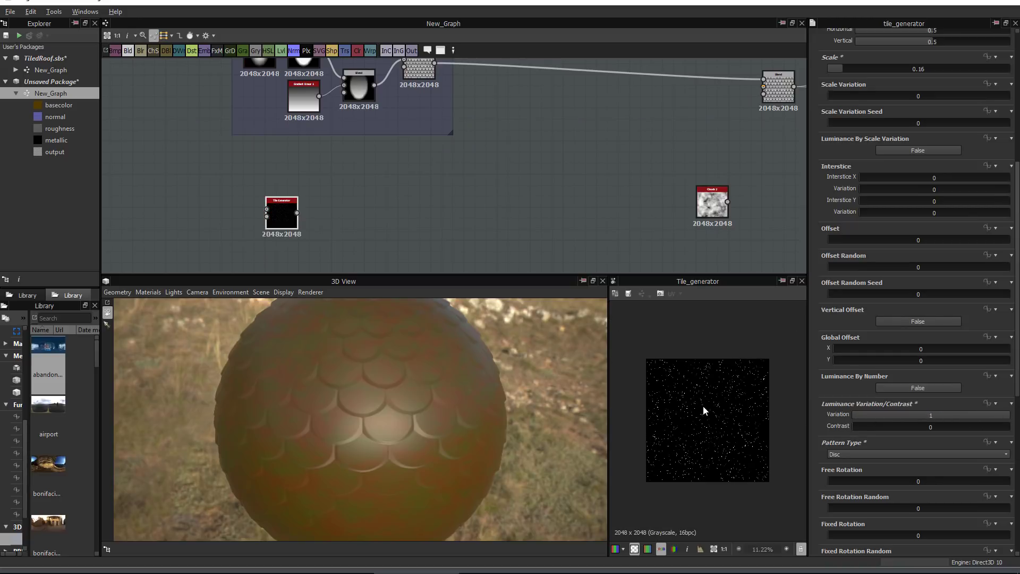
scroll(703, 406, up, 3)
Add a Distance node, feed the disc Tile Generator into both of its inputs, and set it to Only Source
key(space)
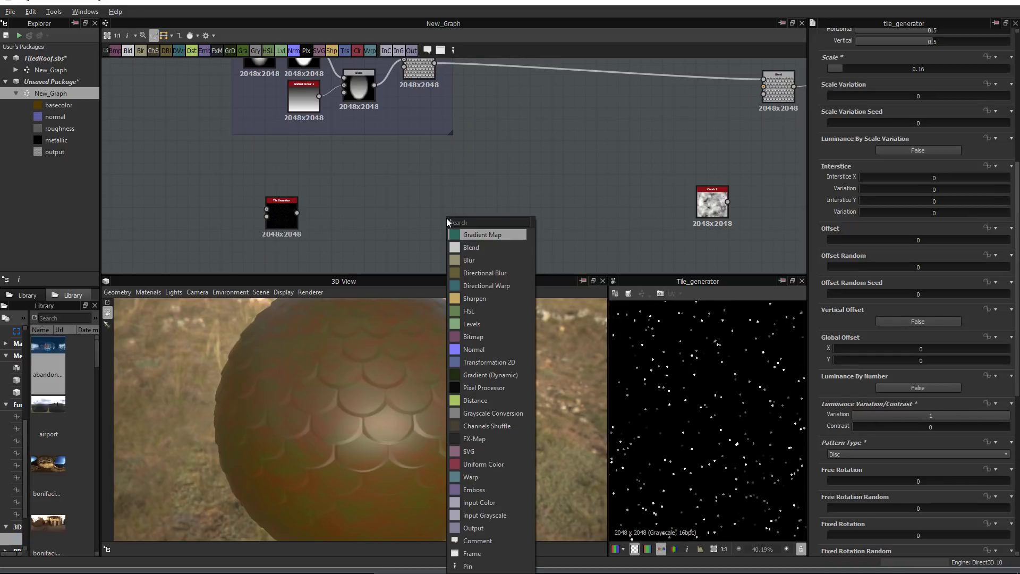
text(dis)
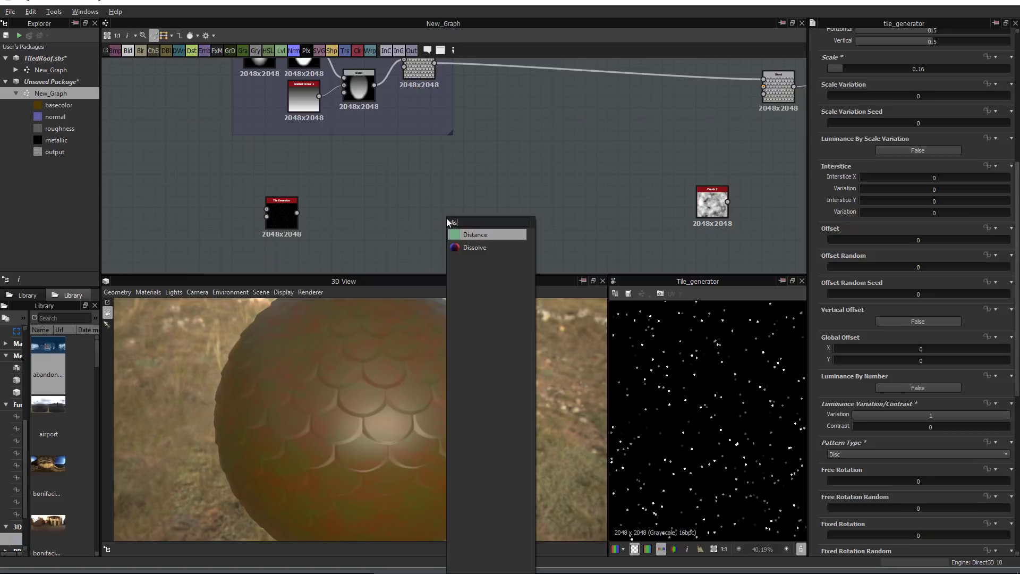
key(Return)
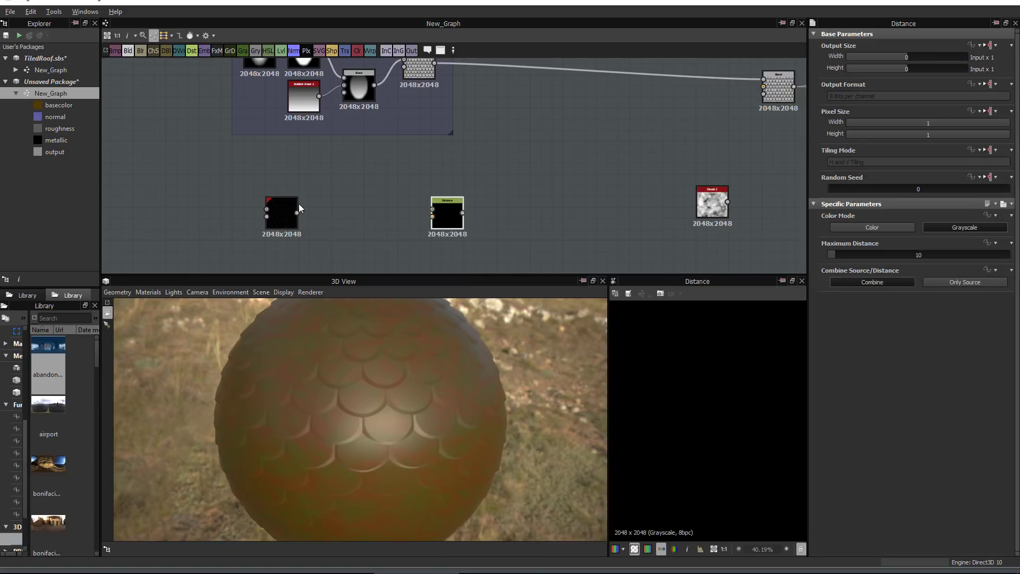
drag(298, 213, 434, 214)
drag(298, 212, 374, 233)
click(975, 282)
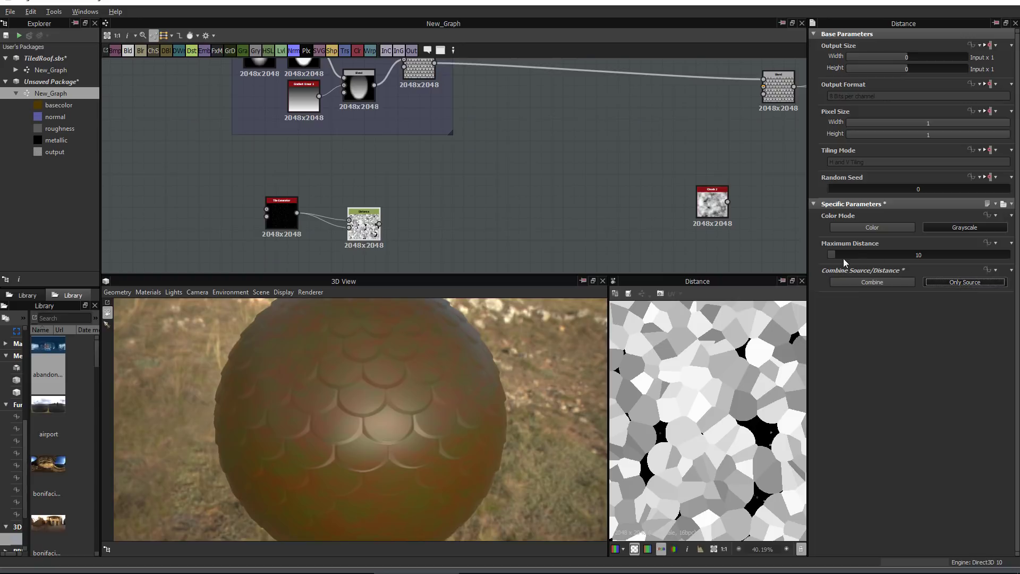
Try a Maximum Distance of 0 on the Distance node, and settle on 142.97
drag(844, 258, 813, 257)
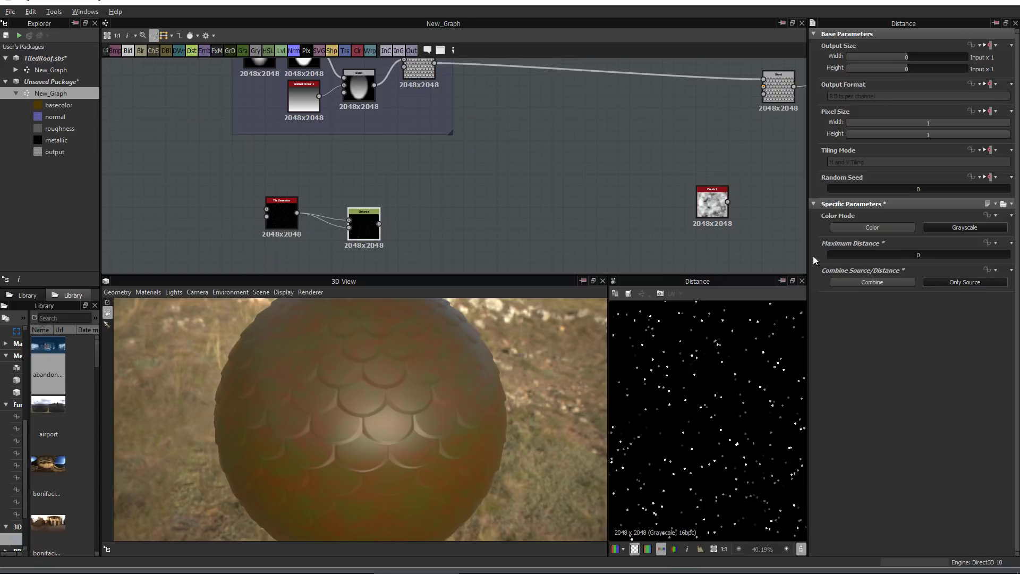
scroll(708, 388, up, 3)
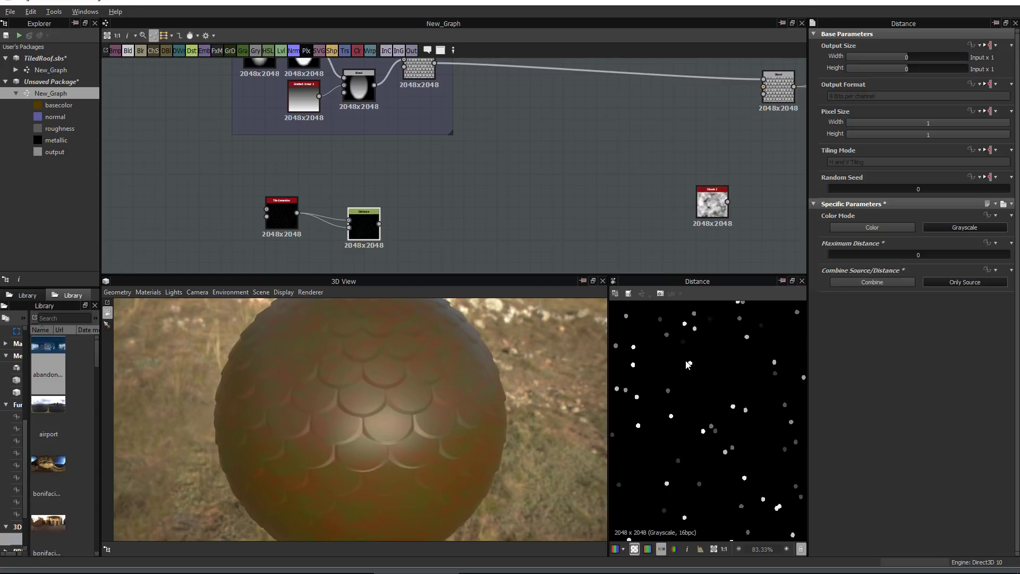
drag(844, 258, 828, 254)
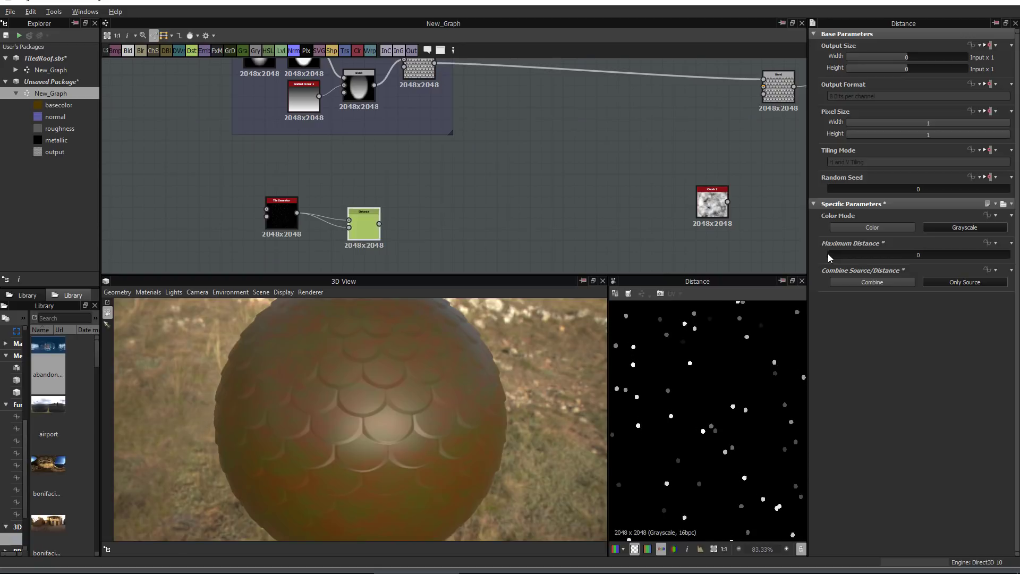
double_click(897, 254)
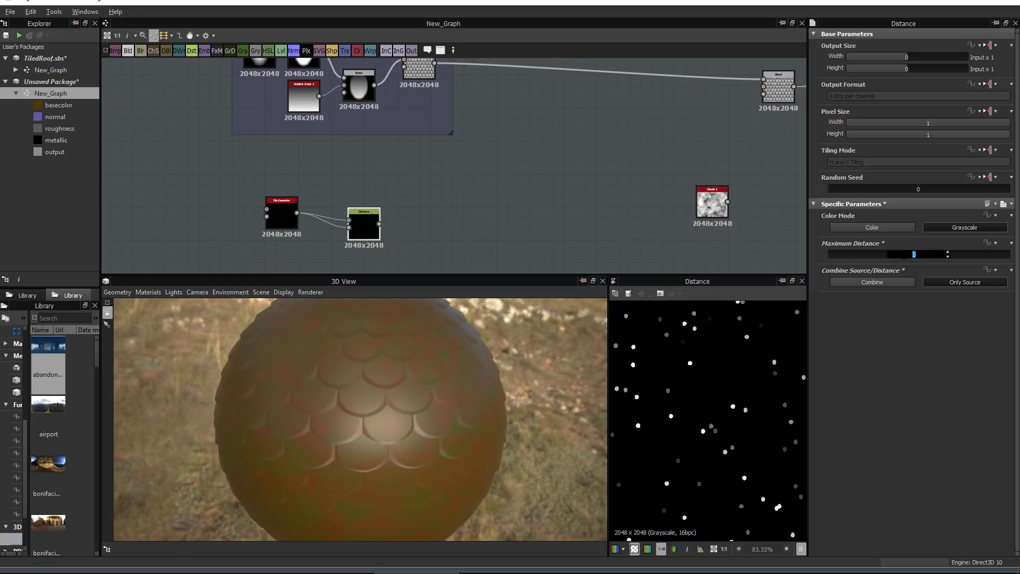
key(Return)
drag(904, 255, 870, 254)
scroll(674, 383, down, 10)
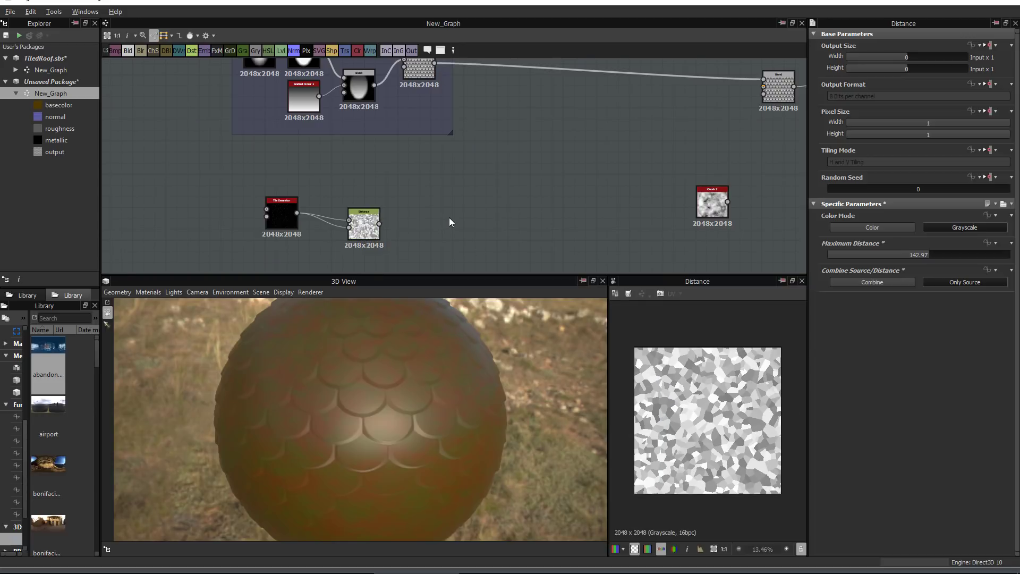
Add an Edge Detect node and connect the Distance output to it
key(space)
text(edg)
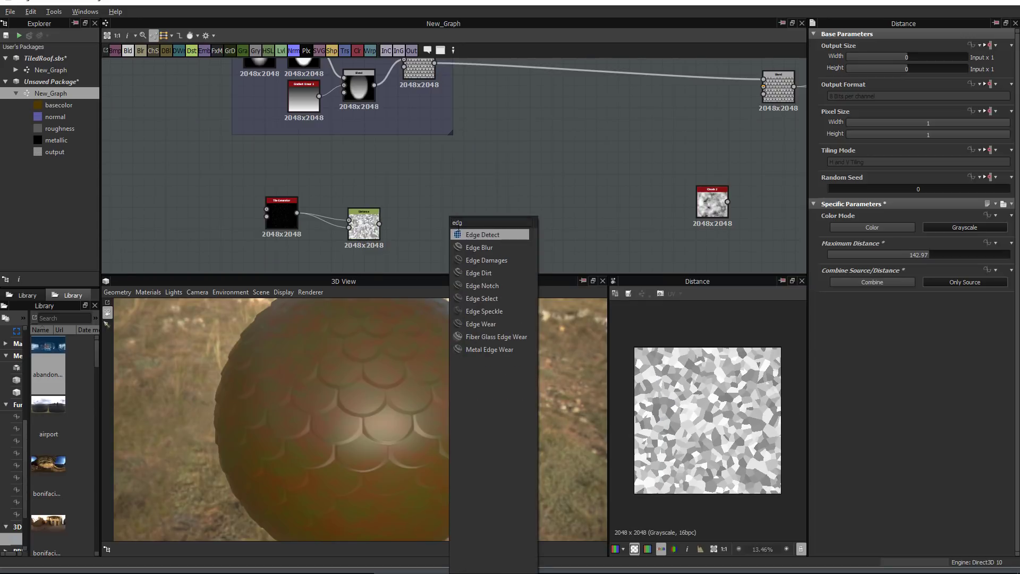
click(482, 234)
drag(379, 224, 436, 214)
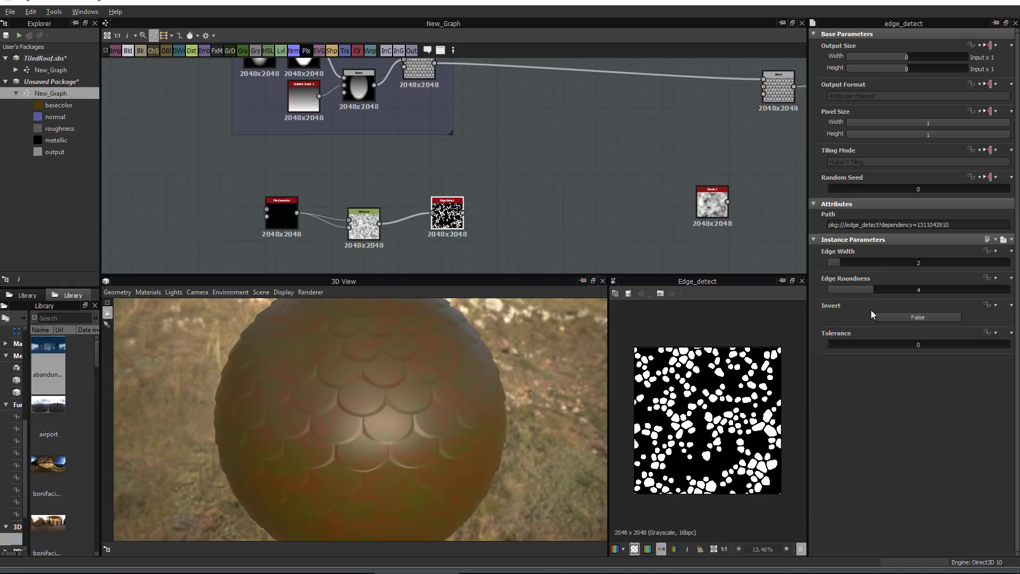
Reduce the Edge Detect node's Edge Width to 1 and its Edge Roundness to 0.05
drag(843, 262, 788, 262)
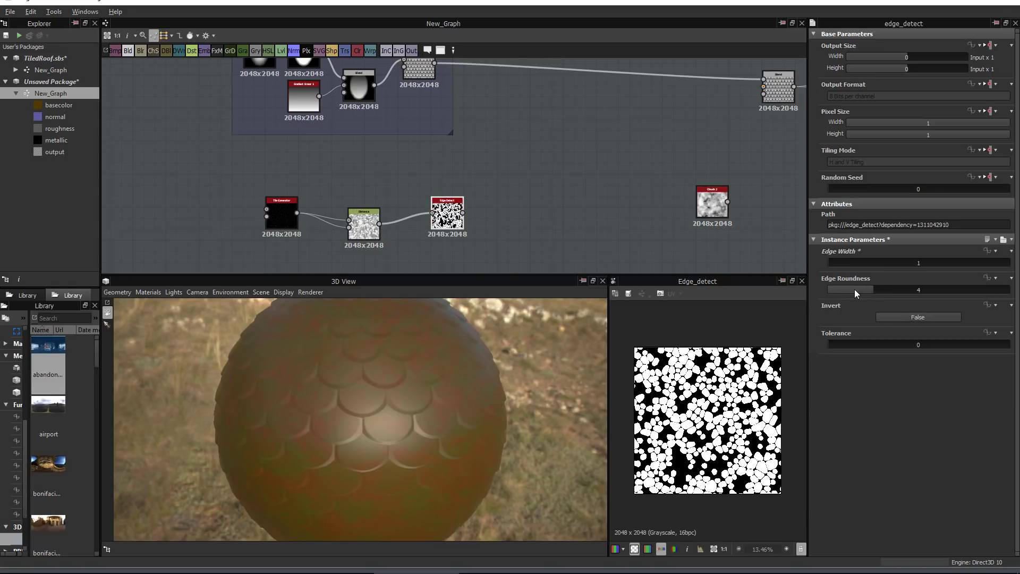
drag(854, 289, 827, 291)
scroll(750, 399, up, 3)
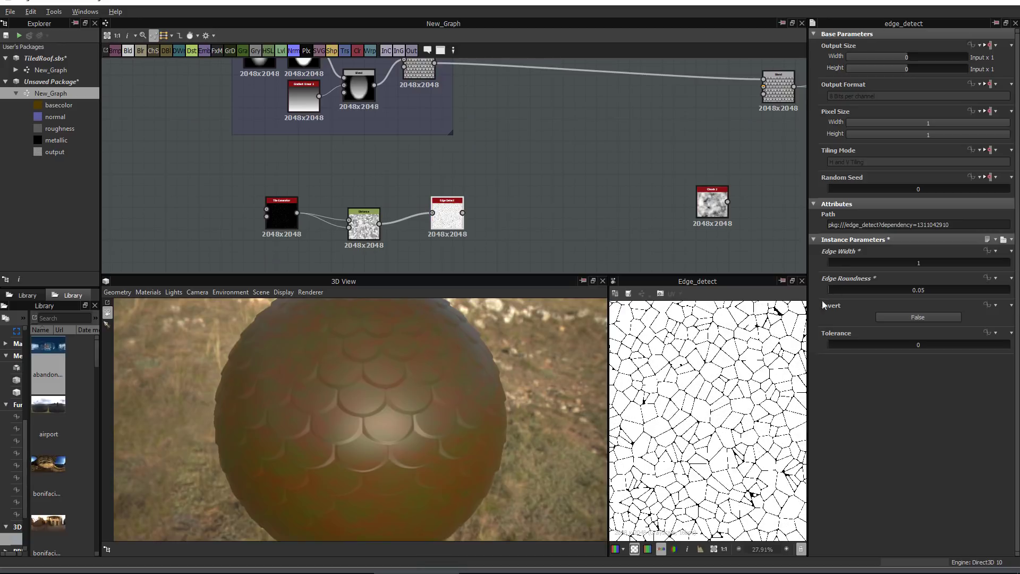
scroll(679, 410, up, 2)
scroll(671, 398, down, 1)
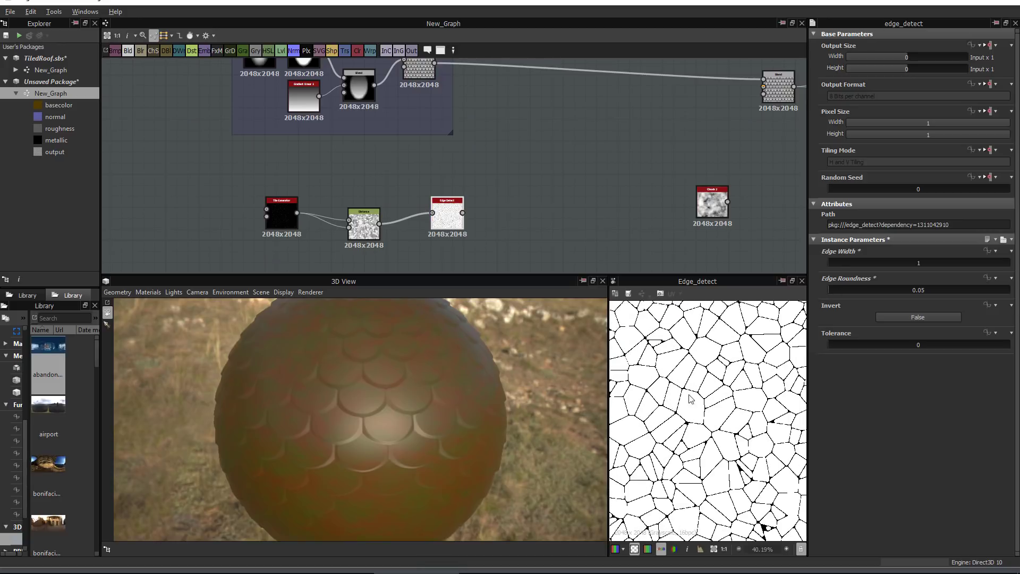
Set the Edge Detect node's Tolerance to 1 and its Edge Roundness to 0
drag(833, 344, 1010, 346)
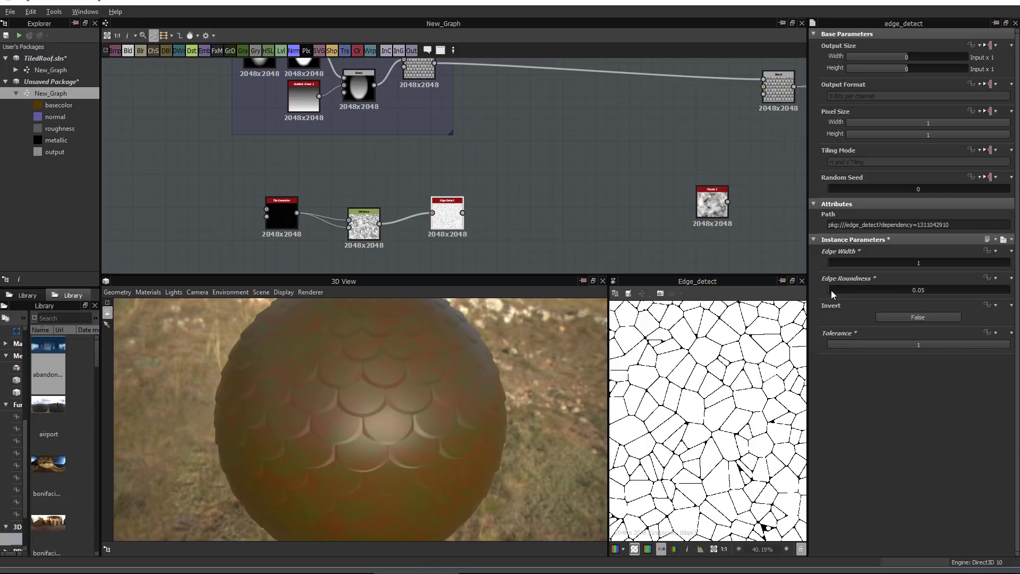
drag(832, 290, 808, 288)
scroll(694, 378, down, 3)
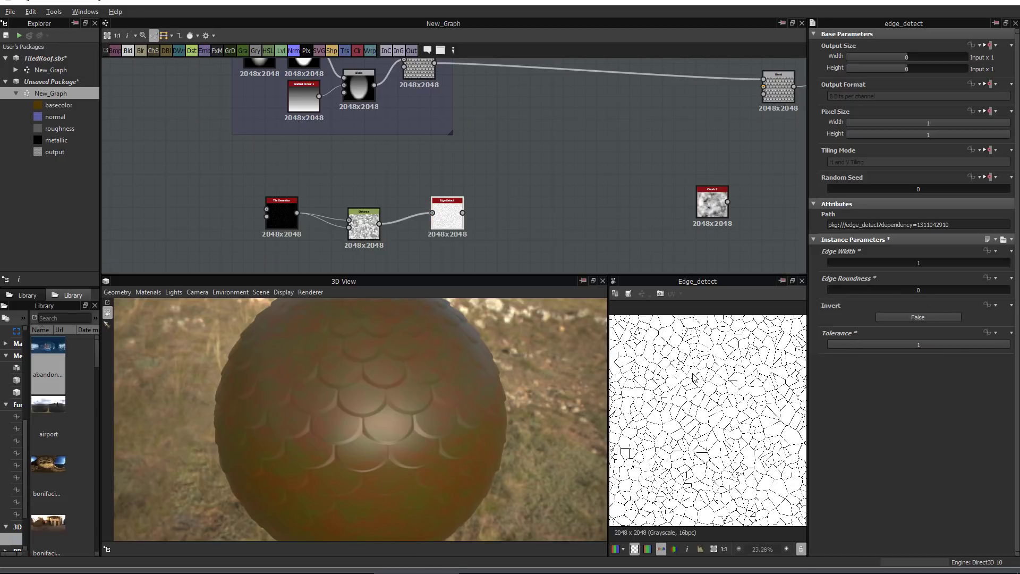
scroll(694, 377, up, 3)
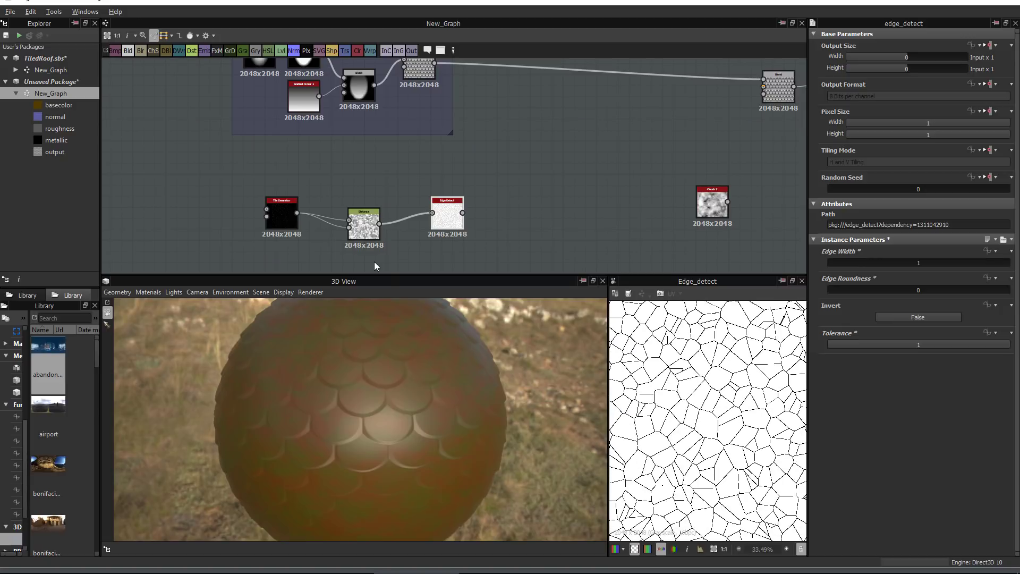
Arrange the Distance and Edge Detect nodes closer together and add a Warp node fed by the Edge Detect output
drag(364, 218, 326, 208)
mouse_move(451, 215)
mouse_down()
mouse_move(379, 216)
mouse_move(454, 209)
mouse_up()
key(space)
text(warp)
click(493, 230)
middle_drag(446, 217, 459, 143)
Add a Perlin Noise Zoom node, connect it to the Warp node's second input, and raise its Distance
click(434, 213)
key(space)
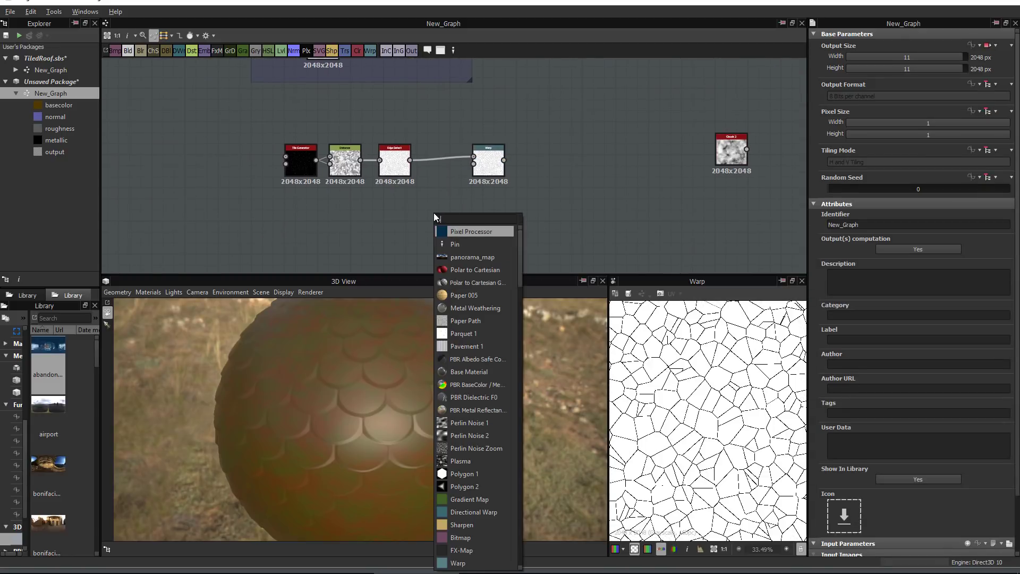
text(perlin)
click(477, 259)
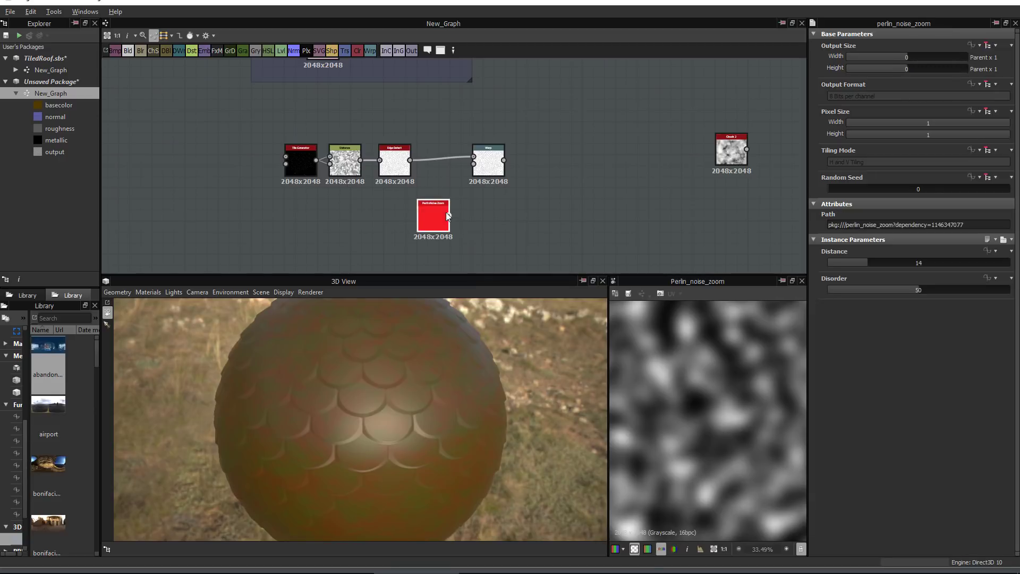
drag(477, 178, 473, 165)
drag(864, 263, 924, 261)
Reduce the Warp node's Intensity to 0.04 and check the warped crack lines
click(491, 160)
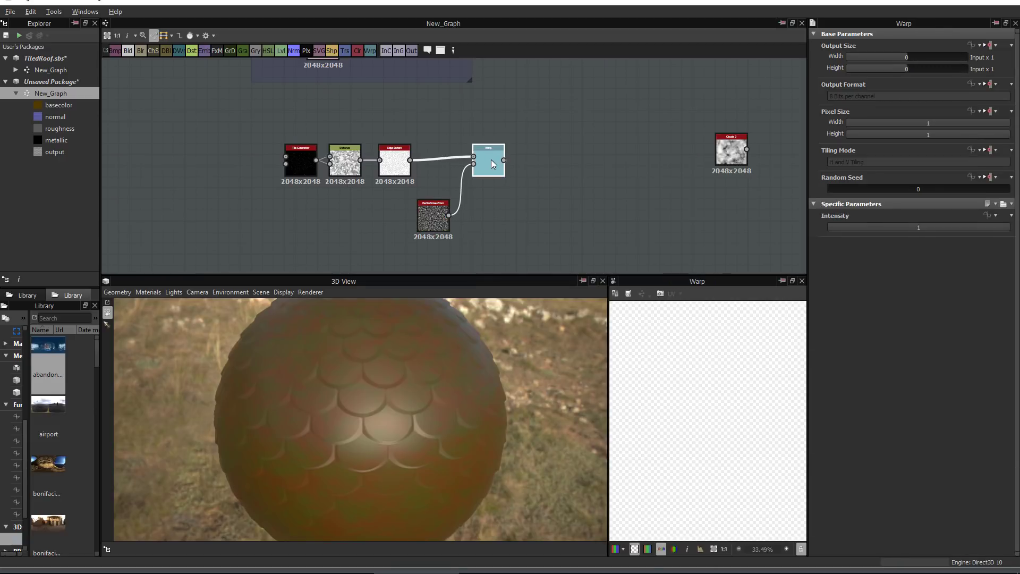
drag(905, 227, 836, 227)
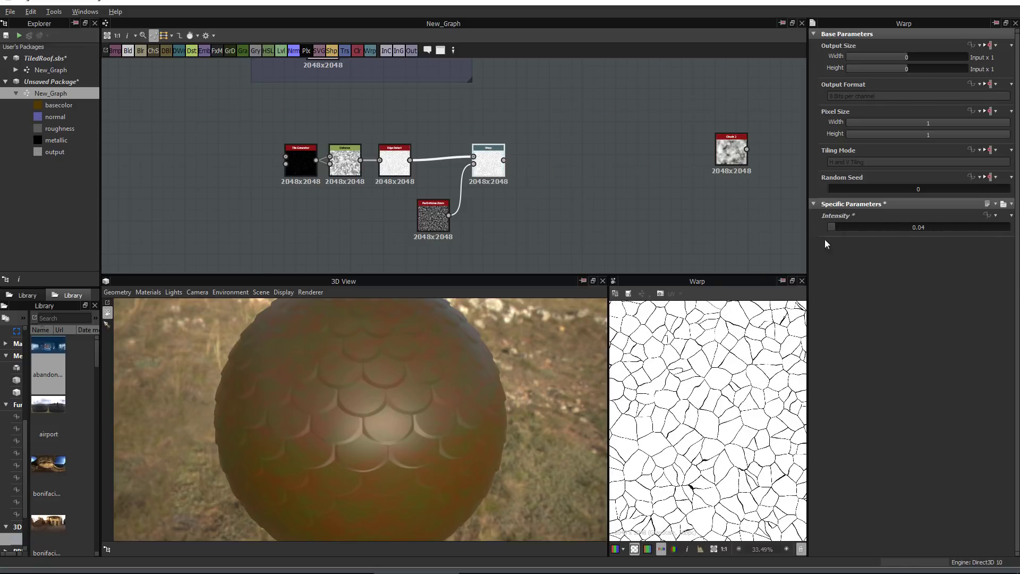
scroll(735, 384, down, 2)
scroll(669, 406, up, 2)
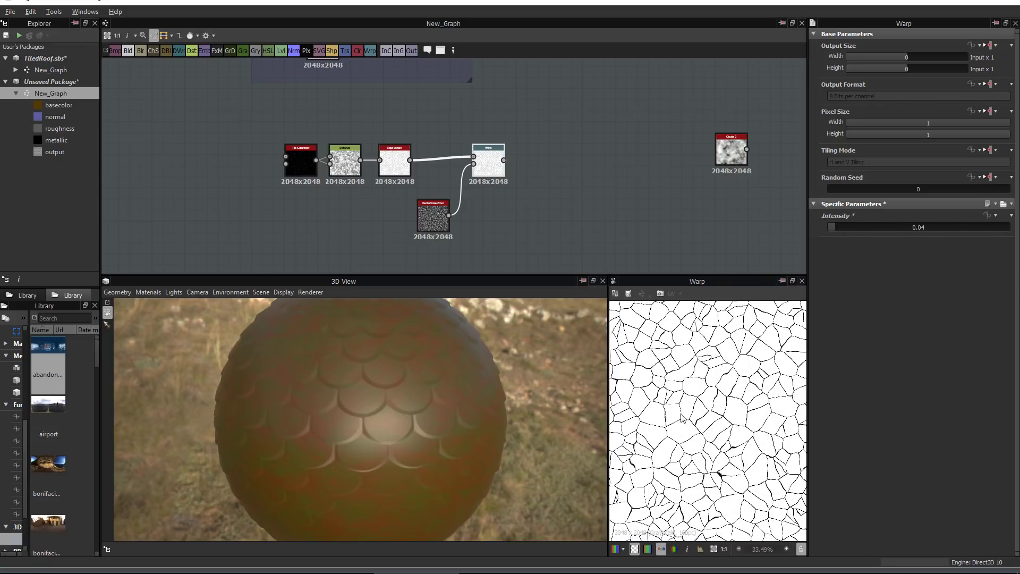
scroll(682, 417, down, 3)
scroll(525, 209, down, 3)
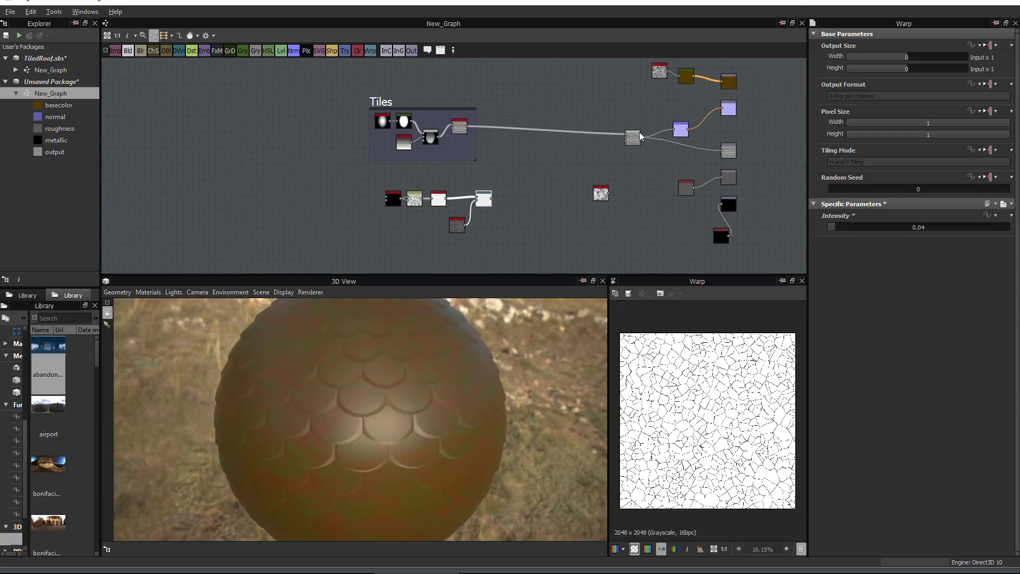
Connect the Warp output to the Blend node in place of the scale tiles and inspect the cracks on the 3D sphere
drag(494, 200, 631, 137)
scroll(359, 411, up, 3)
drag(360, 407, 382, 397)
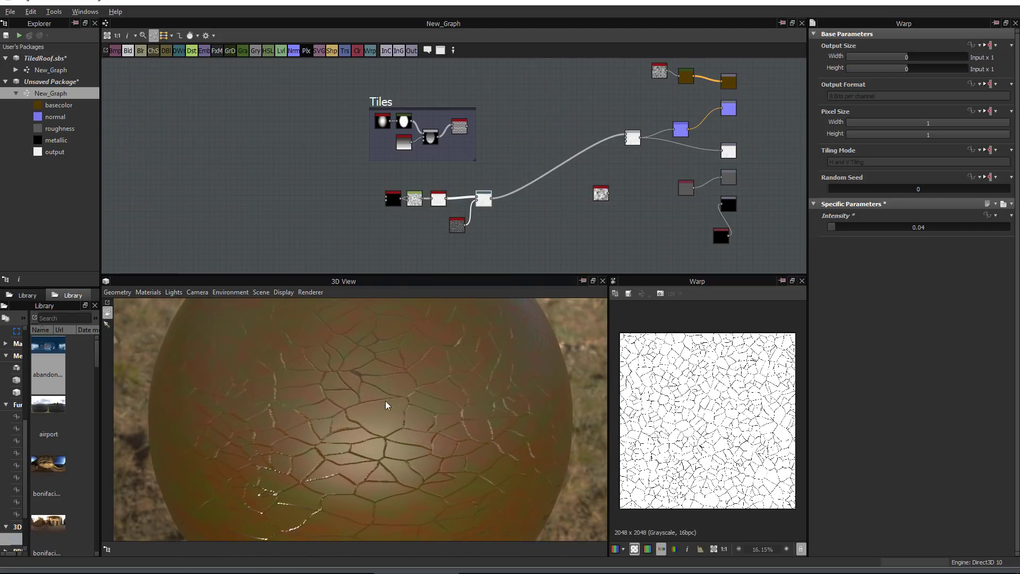
scroll(373, 369, down, 1)
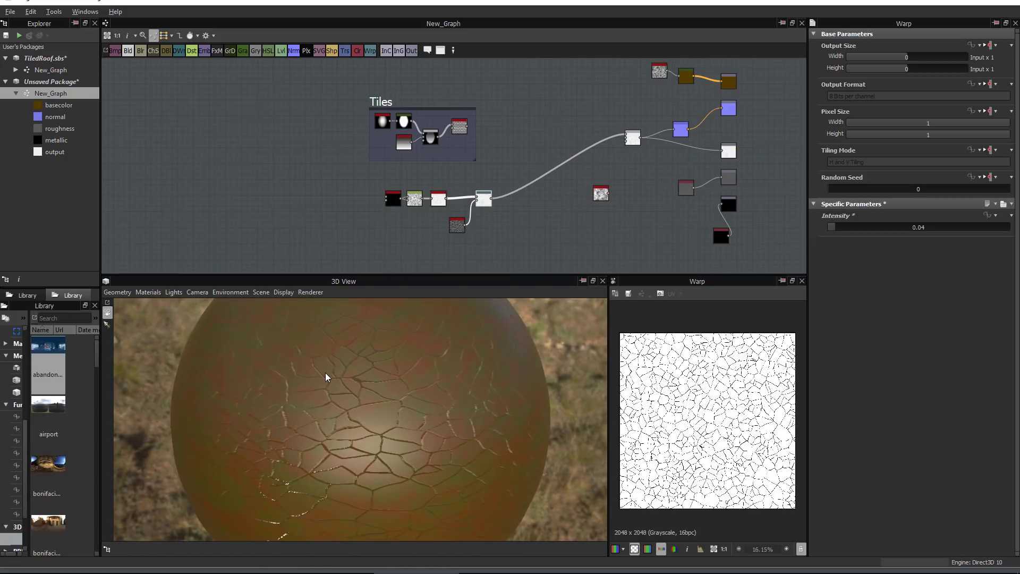
scroll(326, 377, down, 1)
Add a Clouds 1 noise node and place it below the Perlin Noise Zoom node
key(space)
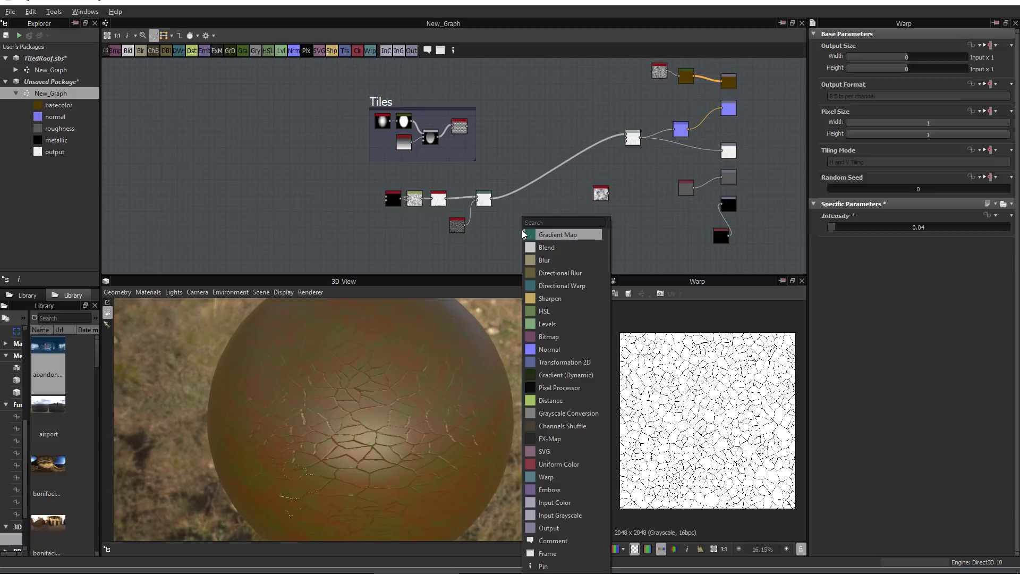
text(noise)
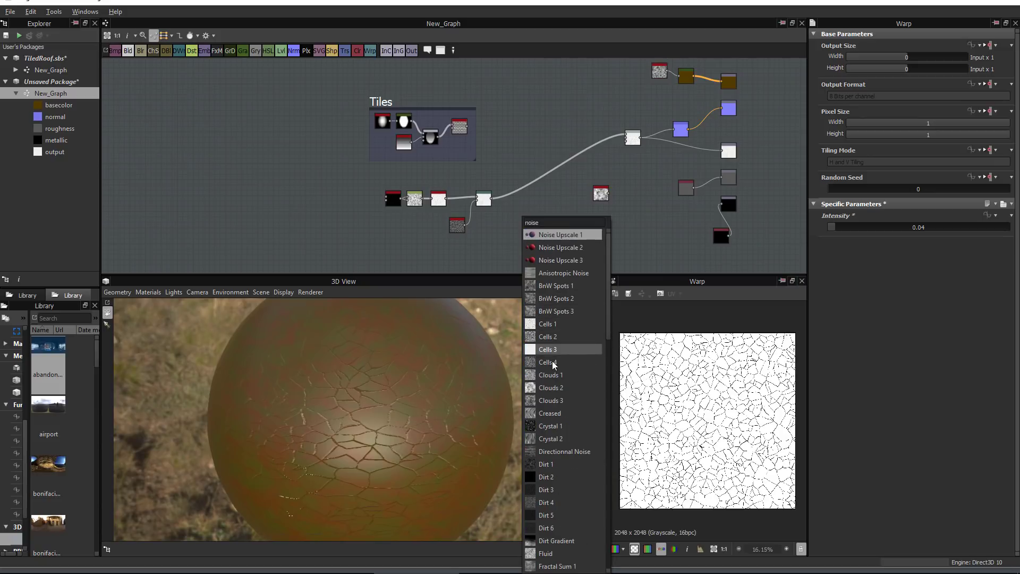
click(551, 375)
drag(520, 228, 474, 253)
click(523, 225)
Add a Blend node after the Warp node and connect the Warp and Clouds 1 outputs to its foreground and background inputs
click(127, 50)
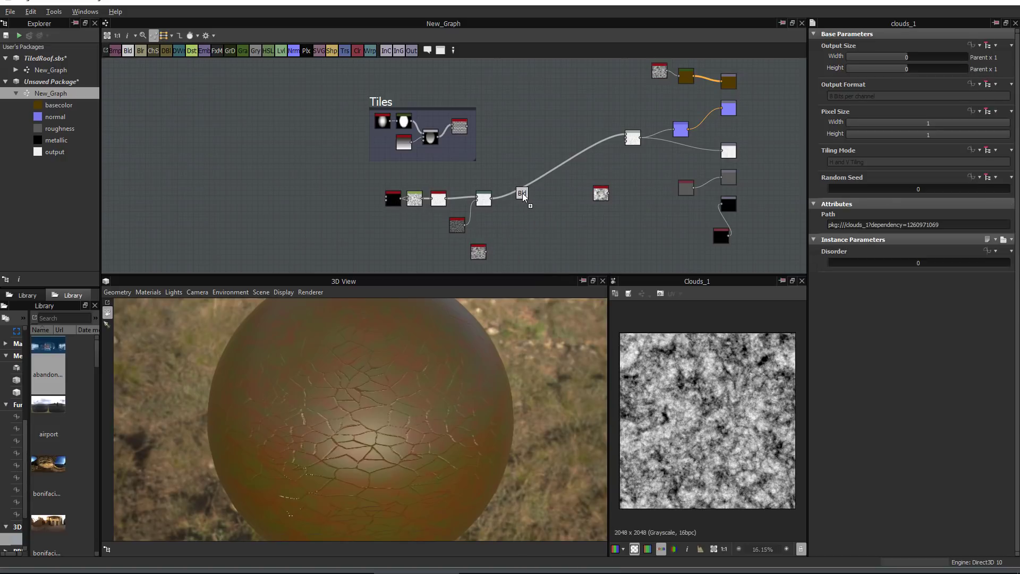
click(529, 218)
scroll(499, 205, up, 2)
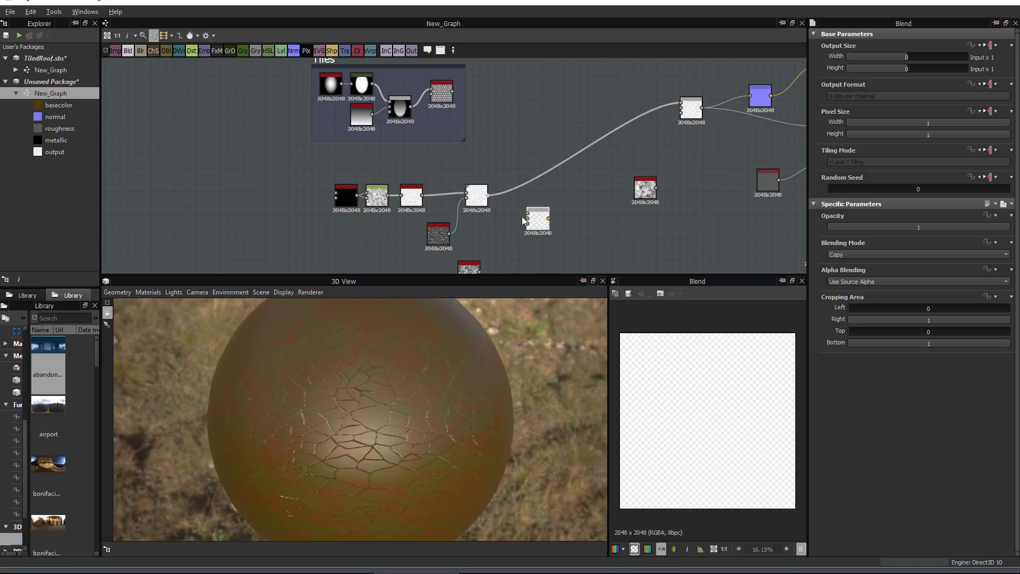
drag(532, 215, 529, 219)
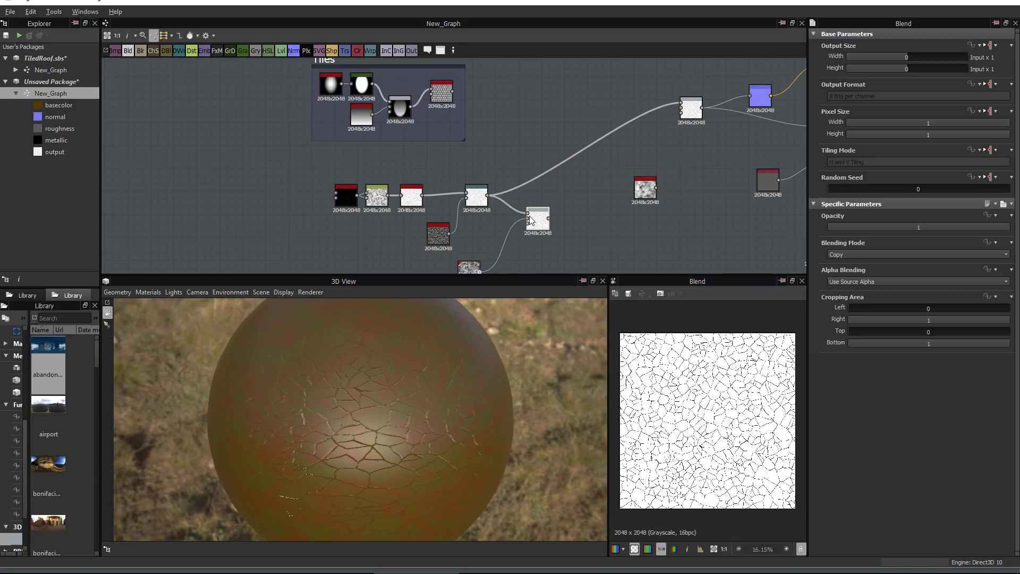
click(847, 253)
click(578, 258)
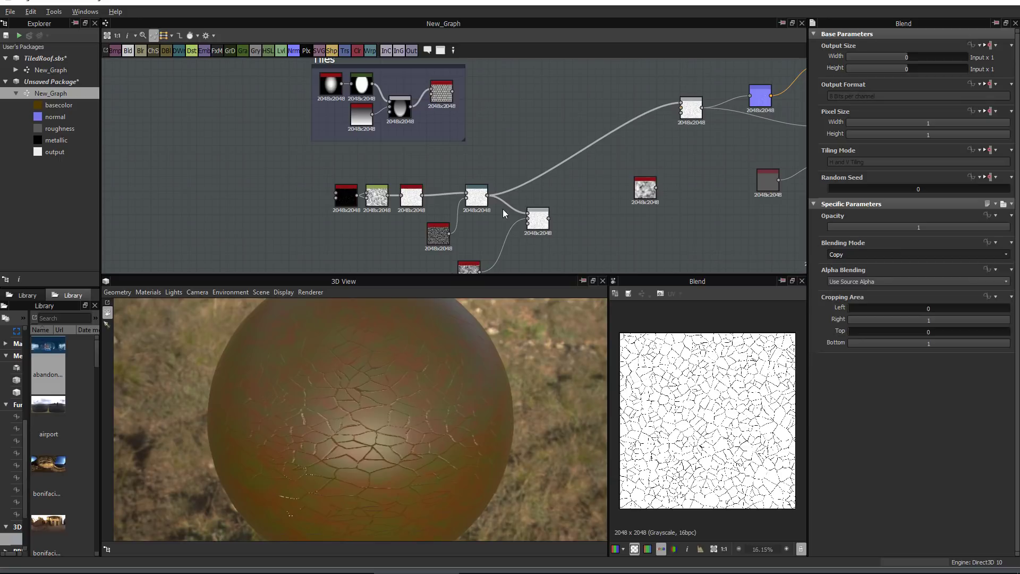
drag(488, 196, 529, 218)
drag(480, 272, 528, 215)
Set the new Blend node's Blending Mode to Max (Lighten) and inspect the broken-up crack lines in the 2D preview
click(882, 281)
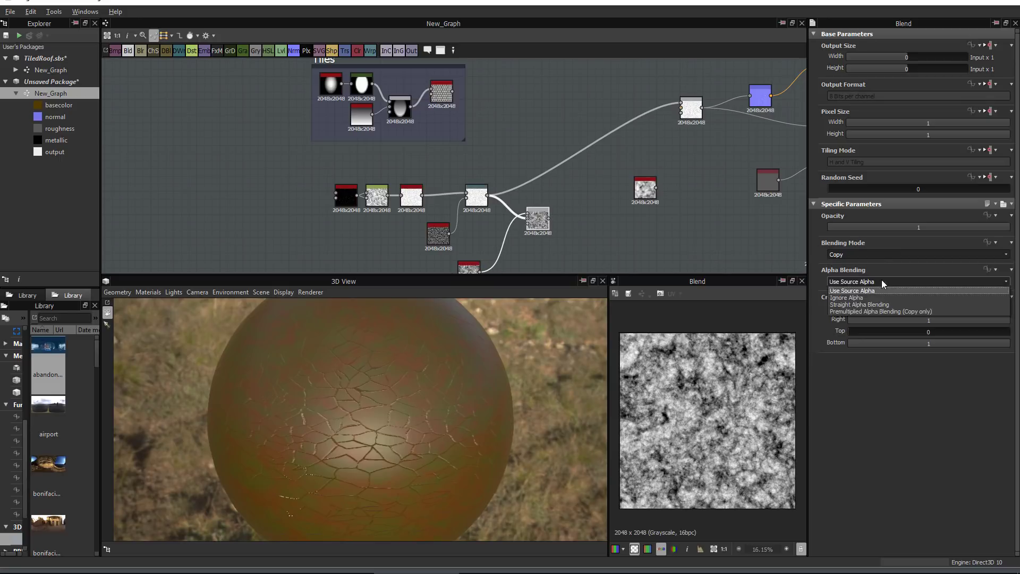
click(872, 254)
click(873, 254)
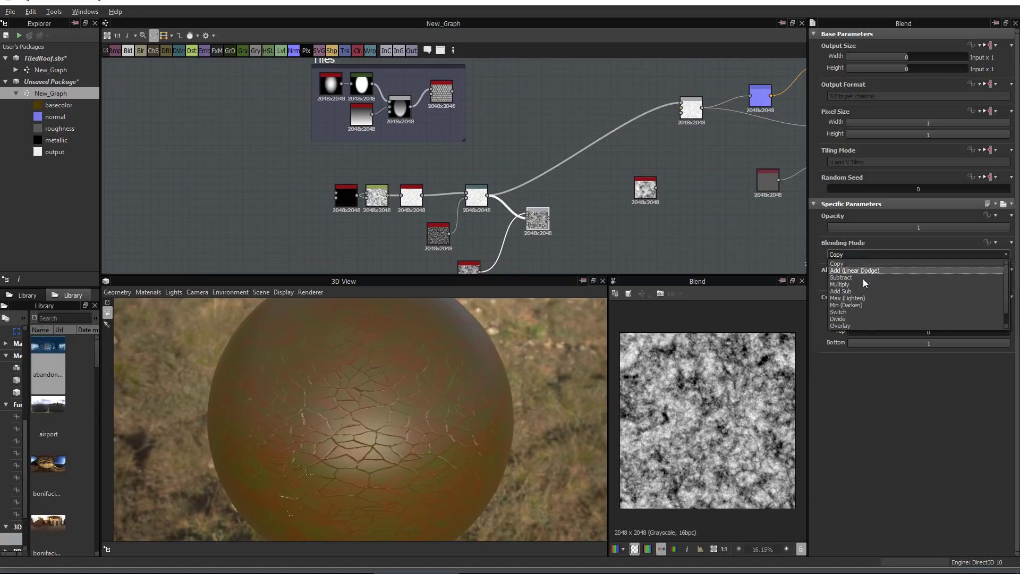
click(859, 301)
scroll(688, 397, up, 4)
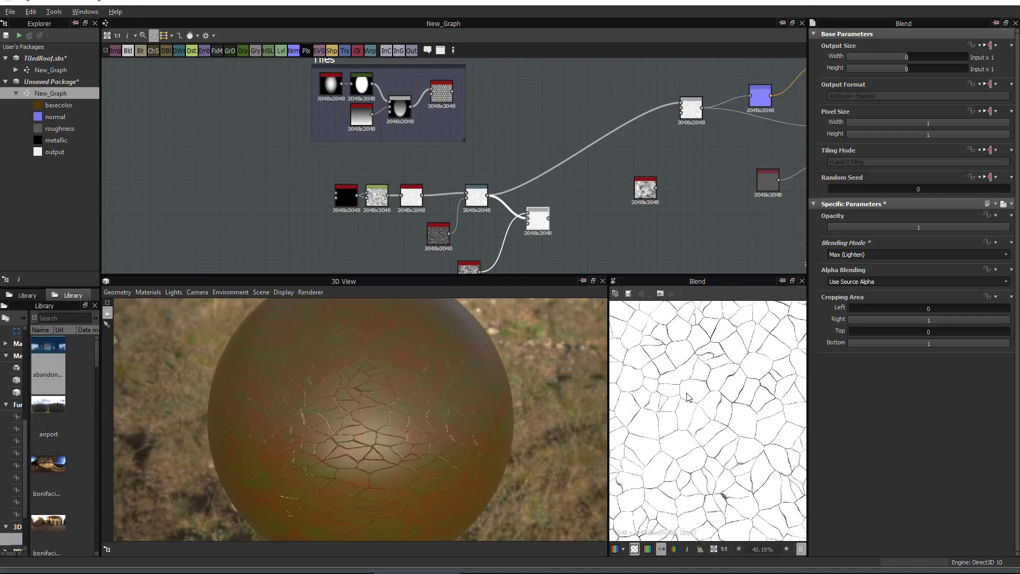
scroll(683, 401, down, 1)
scroll(673, 409, down, 1)
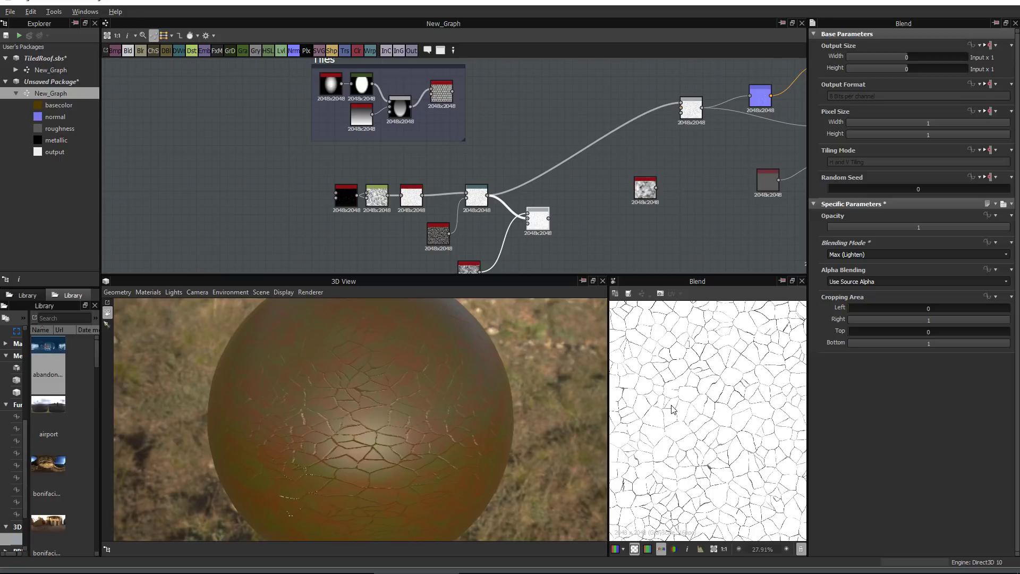
scroll(670, 359, down, 1)
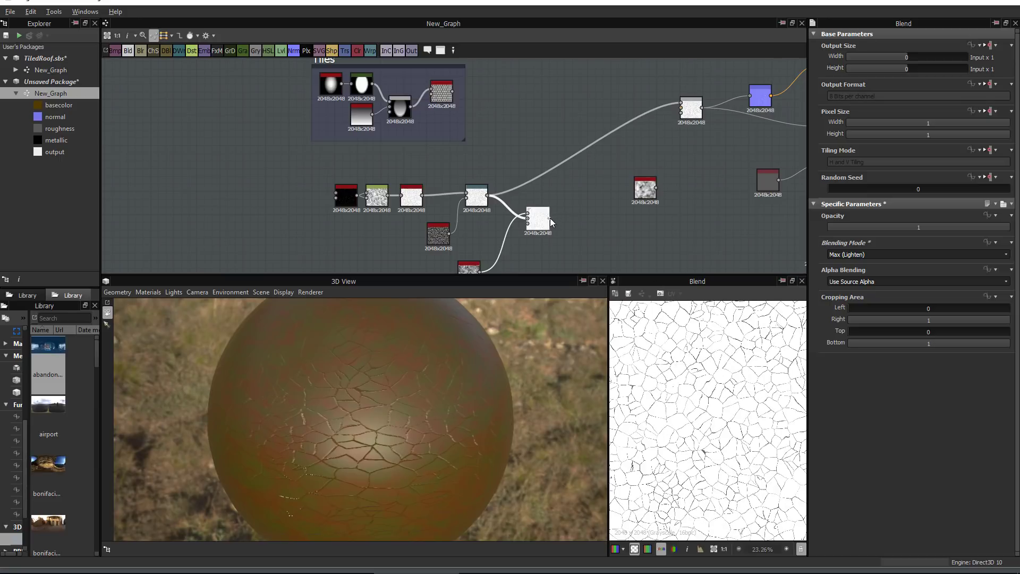
Connect the crack Blend output to the Blend node before the Normal node, replacing the Warp link, and check the sphere
drag(549, 218, 680, 106)
scroll(407, 396, up, 1)
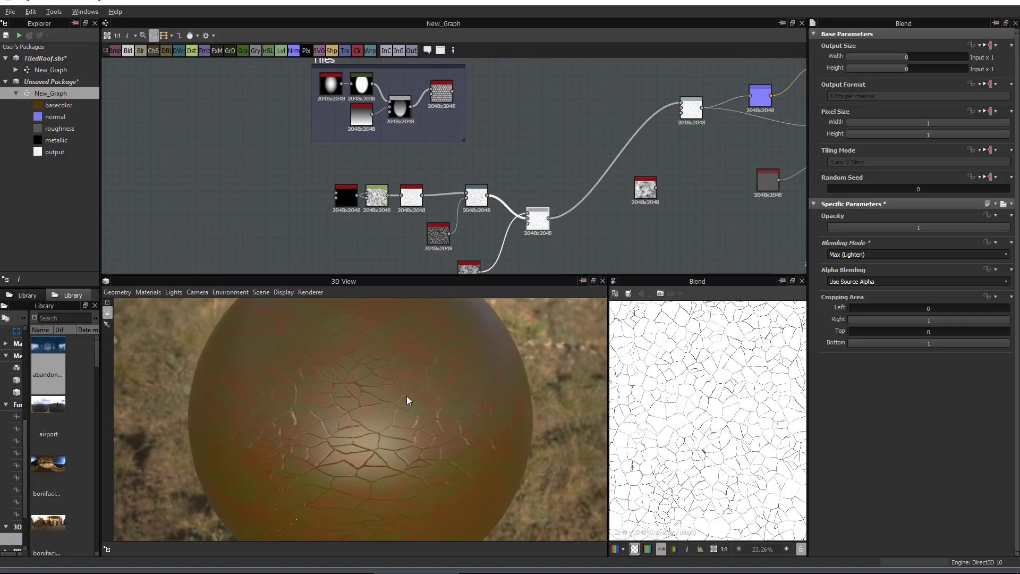
drag(407, 397, 364, 389)
middle_drag(513, 205, 510, 139)
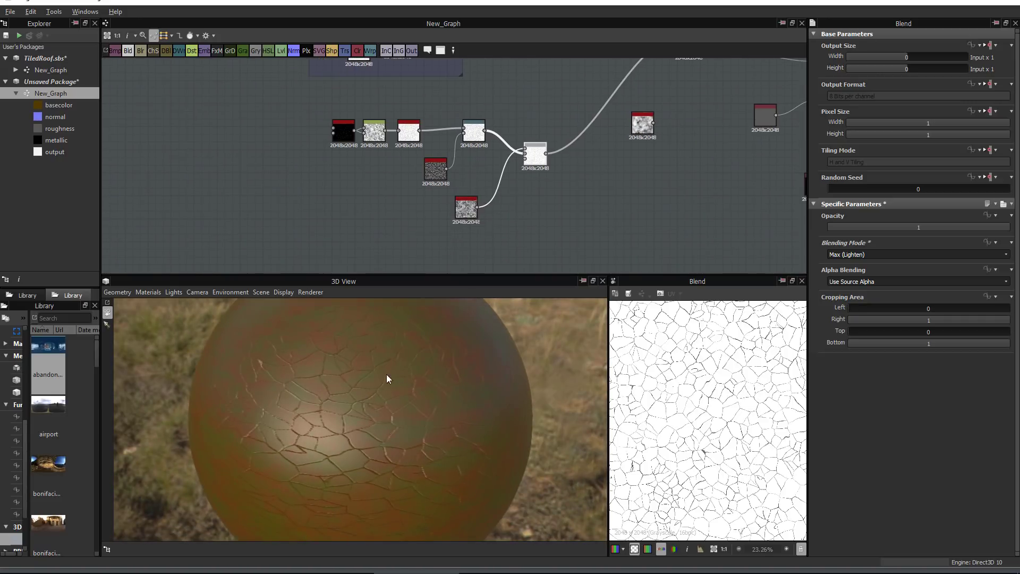
Add a Gradient Map node fed by Clouds 1 and shift its white stop toward the middle of the gradient
key(space)
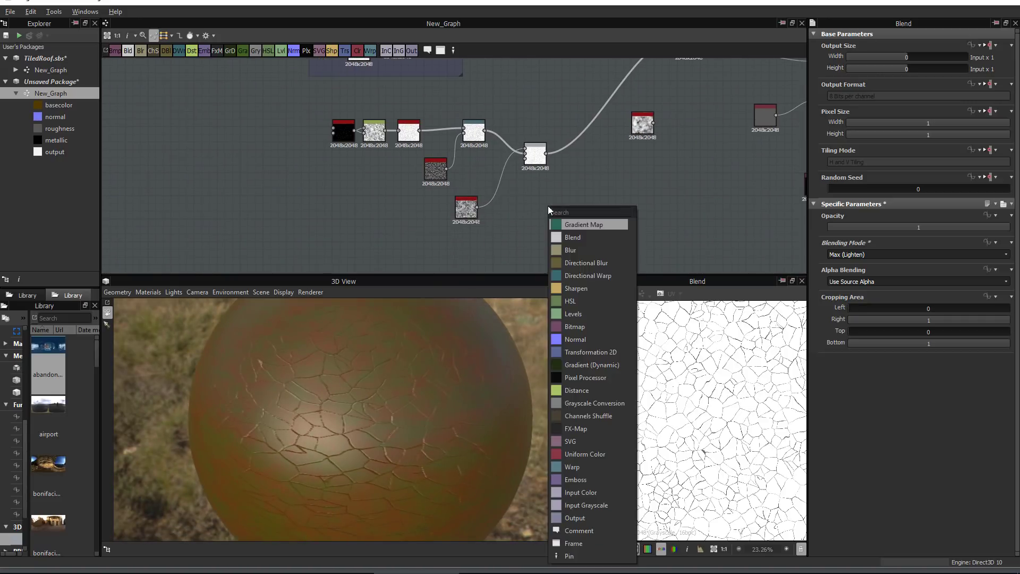
text(gra)
click(576, 224)
drag(478, 207, 540, 208)
drag(1002, 268, 936, 266)
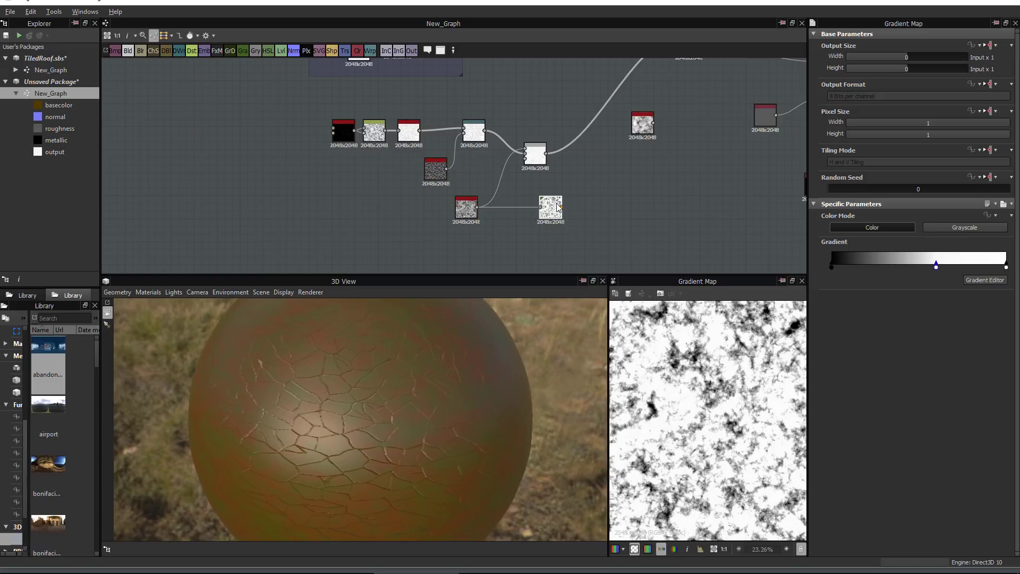
Feed the Gradient Map into the crack Blend in place of Clouds 1, set its Color Mode to Grayscale, and check the cracks
drag(562, 207, 525, 153)
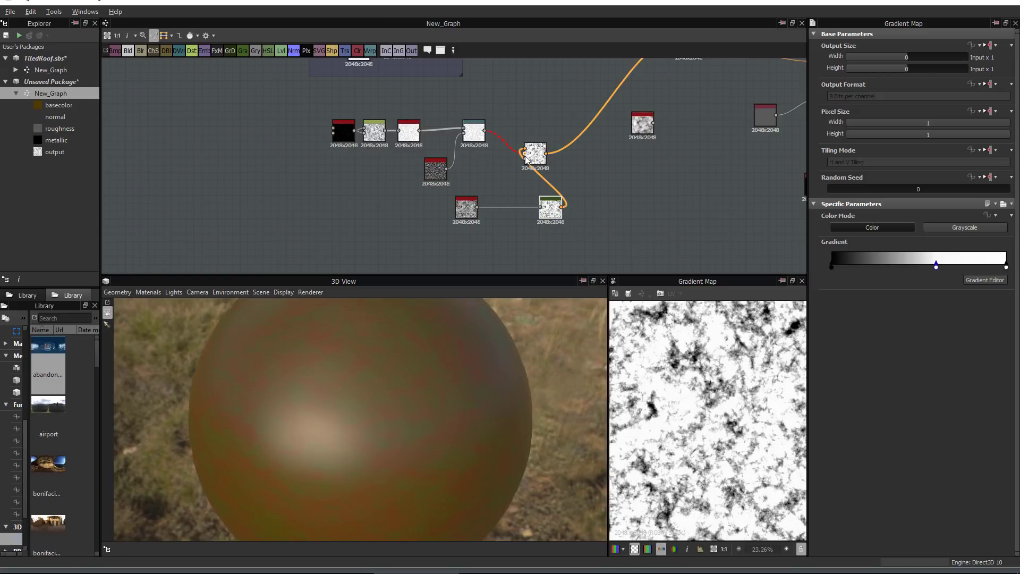
click(962, 228)
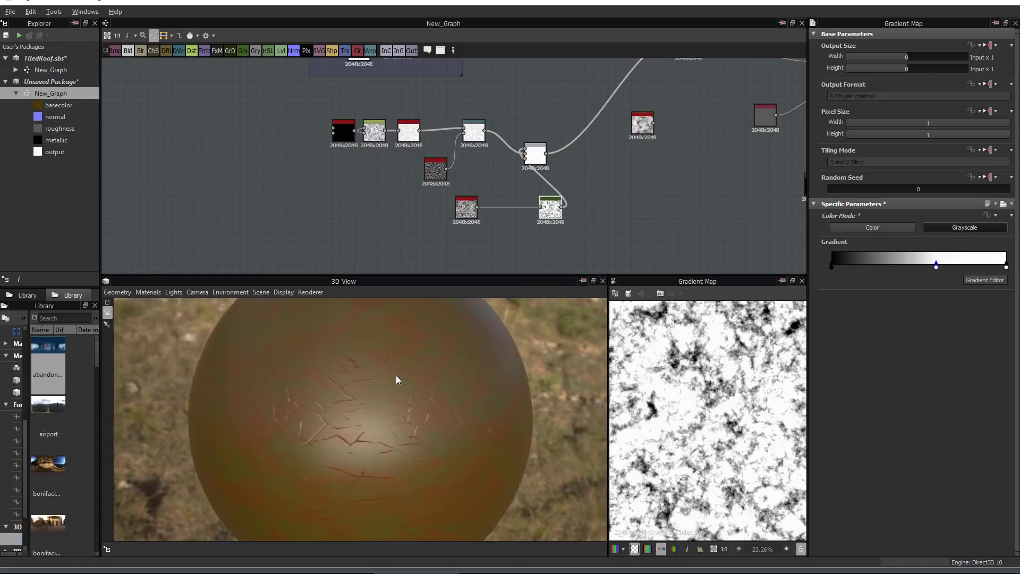
drag(396, 386, 337, 392)
click(535, 154)
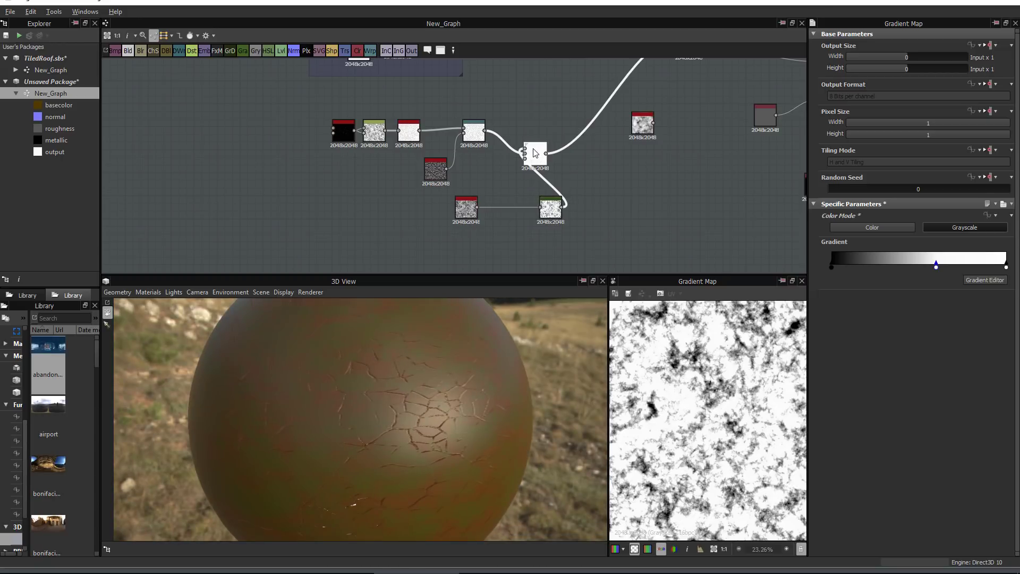
scroll(686, 402, down, 3)
scroll(685, 399, up, 5)
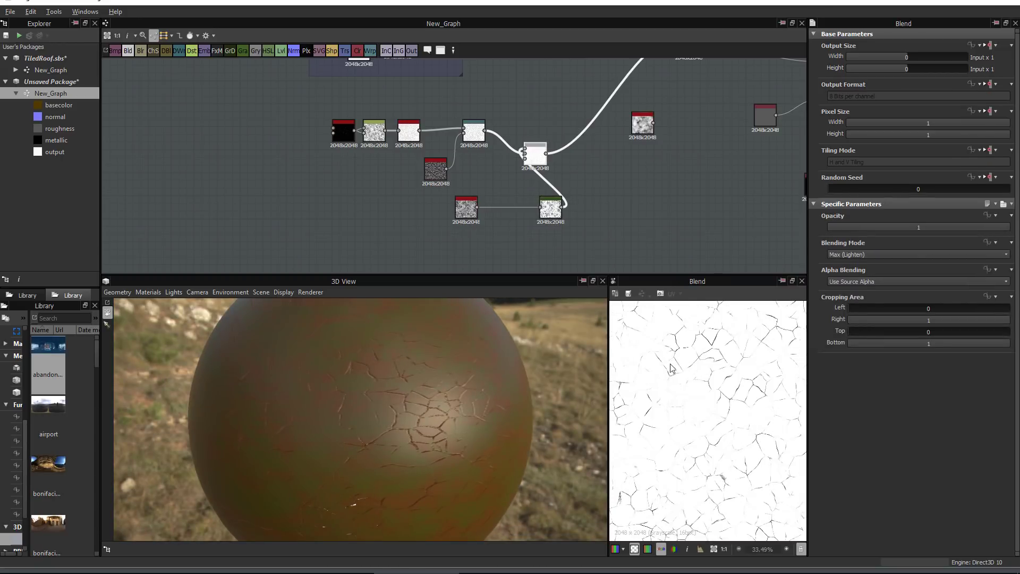
Place the Clouds 1 and Gradient Map nodes above the Warp node and move the whole crack node group away from the outputs
drag(553, 212, 499, 184)
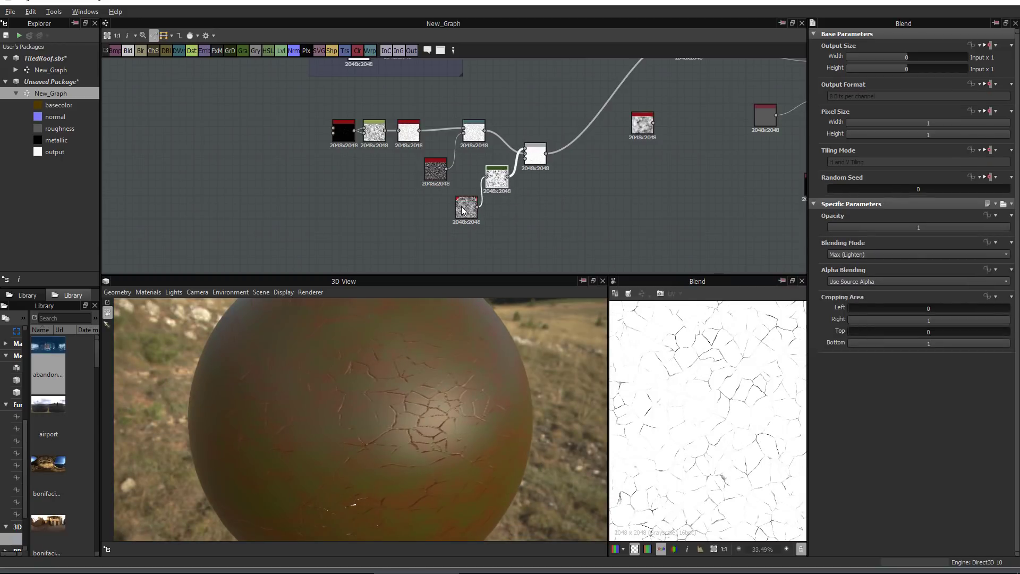
drag(465, 213, 465, 182)
mouse_move(449, 218)
mouse_down()
mouse_move(495, 182)
mouse_move(489, 100)
mouse_move(470, 96)
mouse_up()
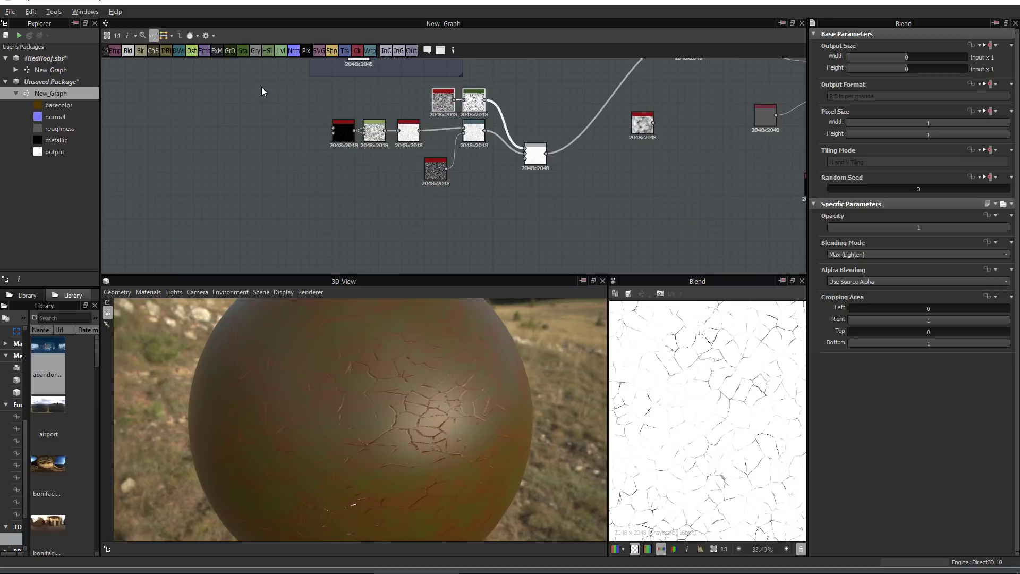
mouse_move(262, 86)
mouse_down()
mouse_move(526, 182)
mouse_move(480, 168)
mouse_move(431, 169)
mouse_up()
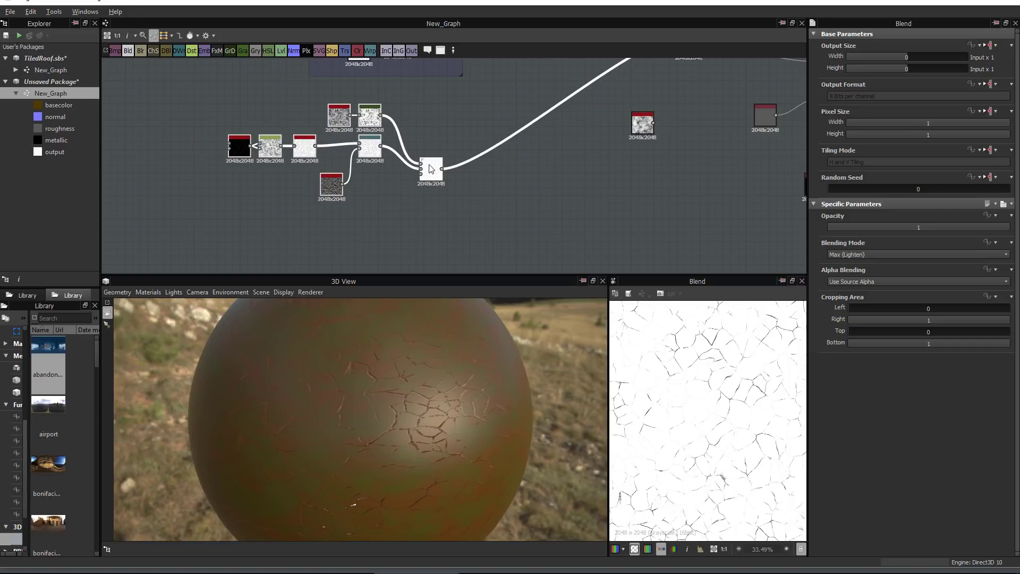
click(444, 133)
Add a frame around all the crack nodes and title it Cracks
scroll(444, 132, down, 2)
middle_drag(276, 115, 296, 152)
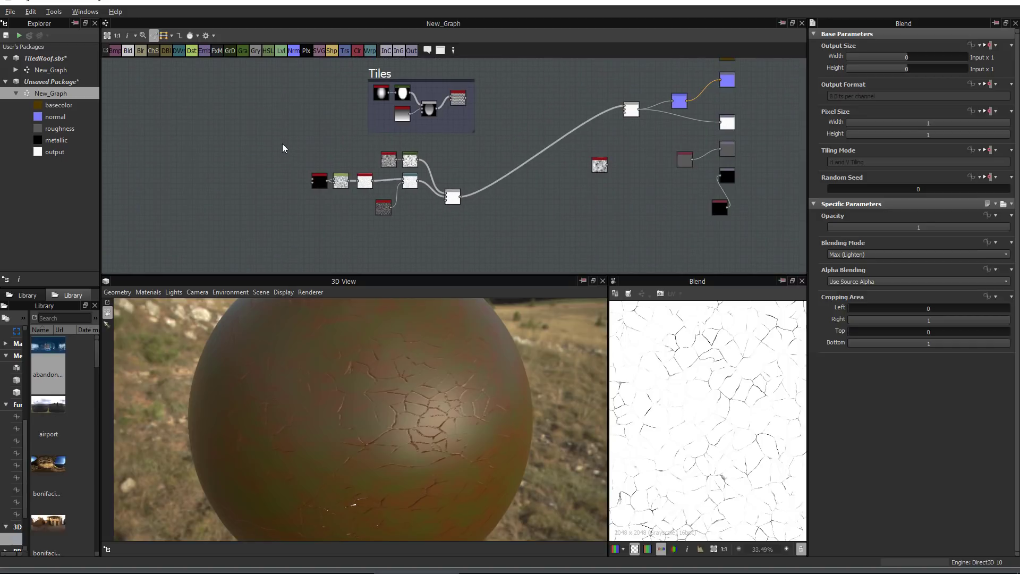
drag(283, 148, 477, 247)
right_click(451, 198)
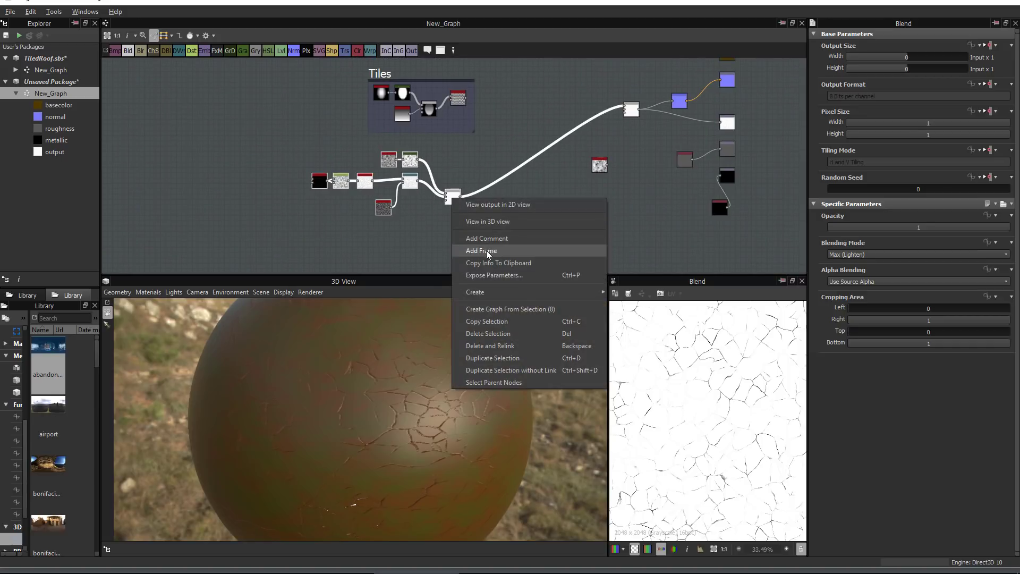
click(488, 251)
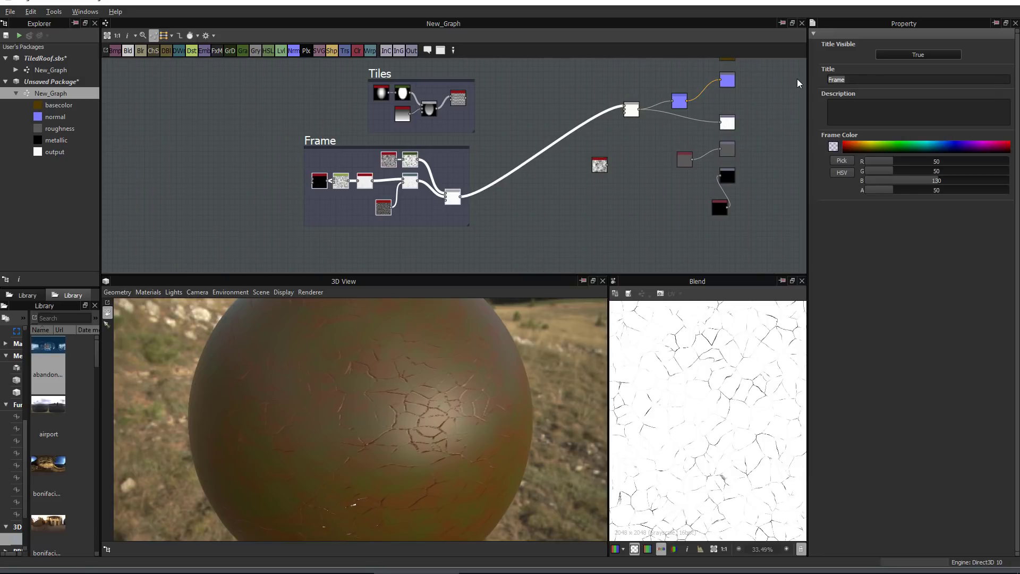
text(Cracks)
key(Return)
Add a Blend node with the cracks as foreground and the Tile Generator output as both background and opacity mask
double_click(457, 100)
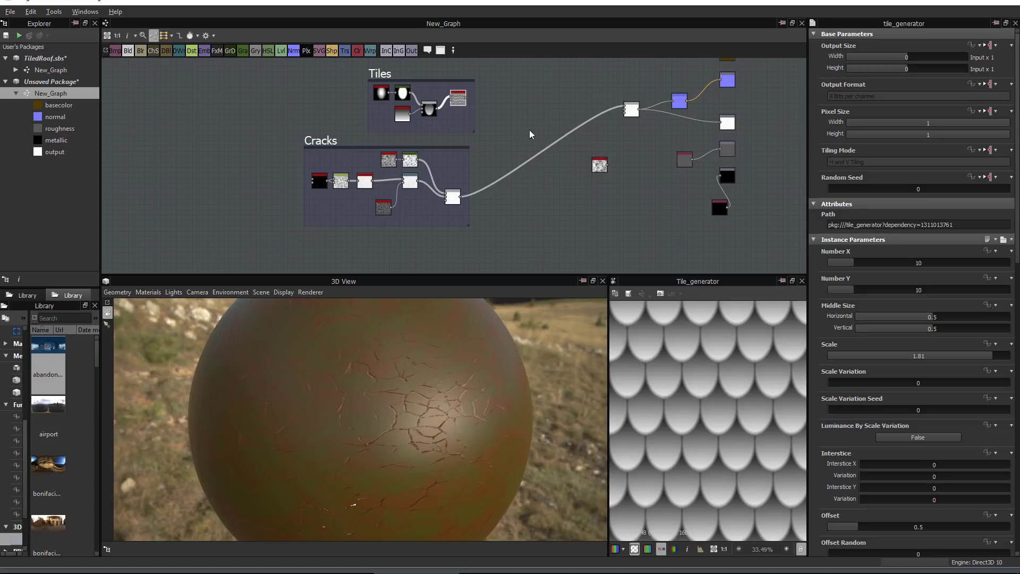
click(128, 50)
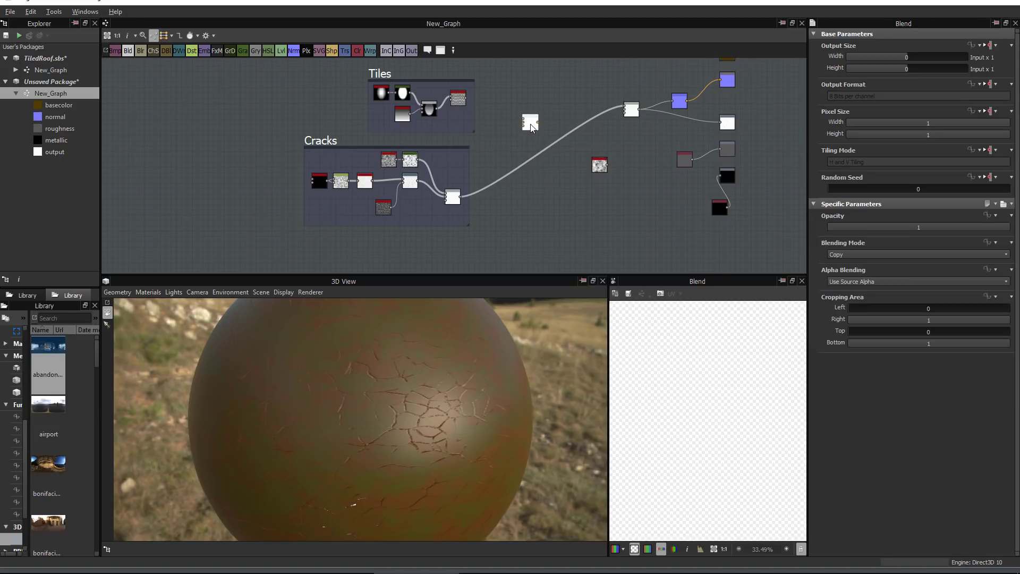
middle_drag(467, 102, 464, 139)
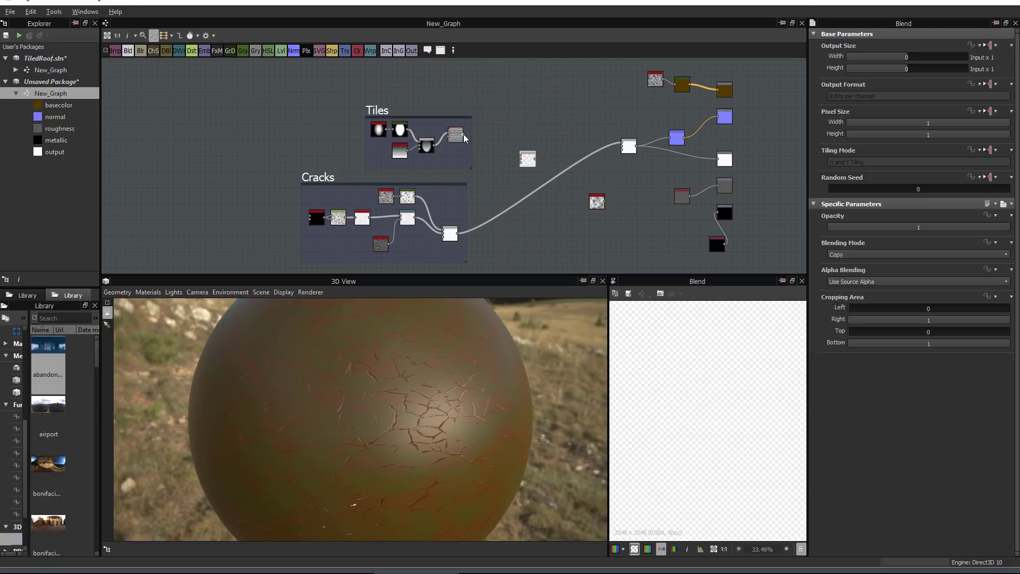
drag(464, 138, 522, 159)
scroll(522, 156, up, 2)
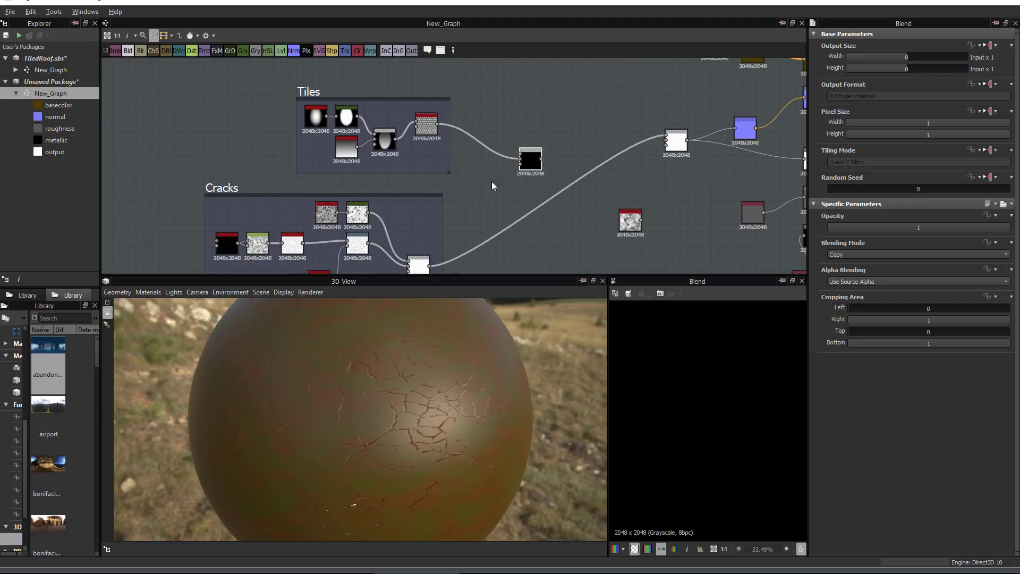
drag(429, 266, 522, 158)
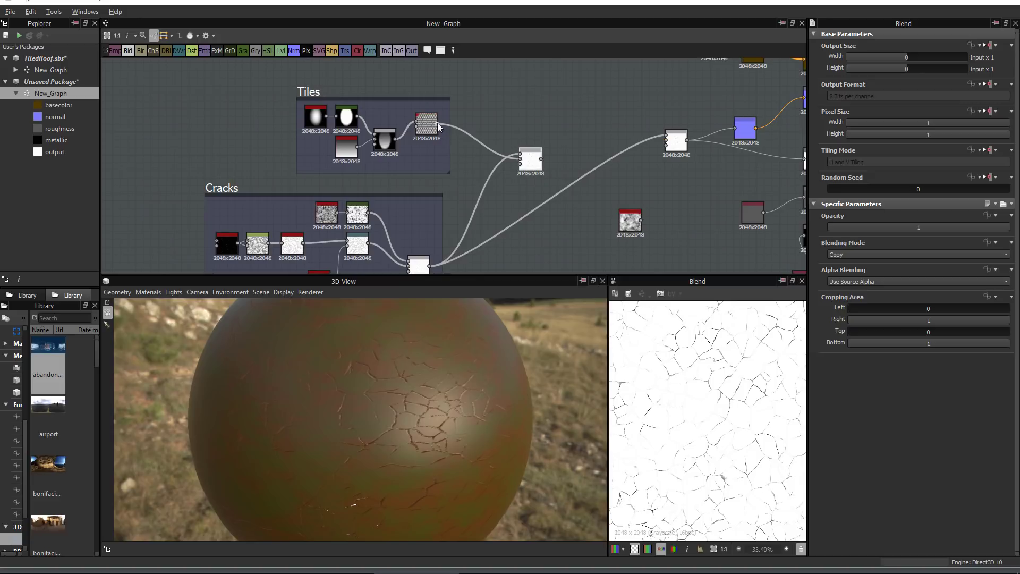
scroll(515, 174, up, 2)
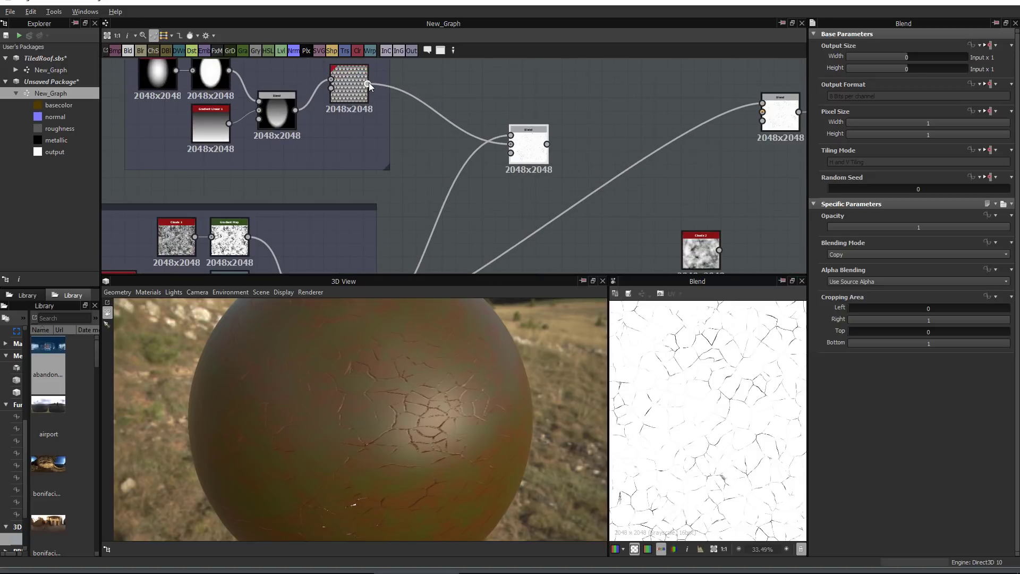
drag(368, 83, 522, 158)
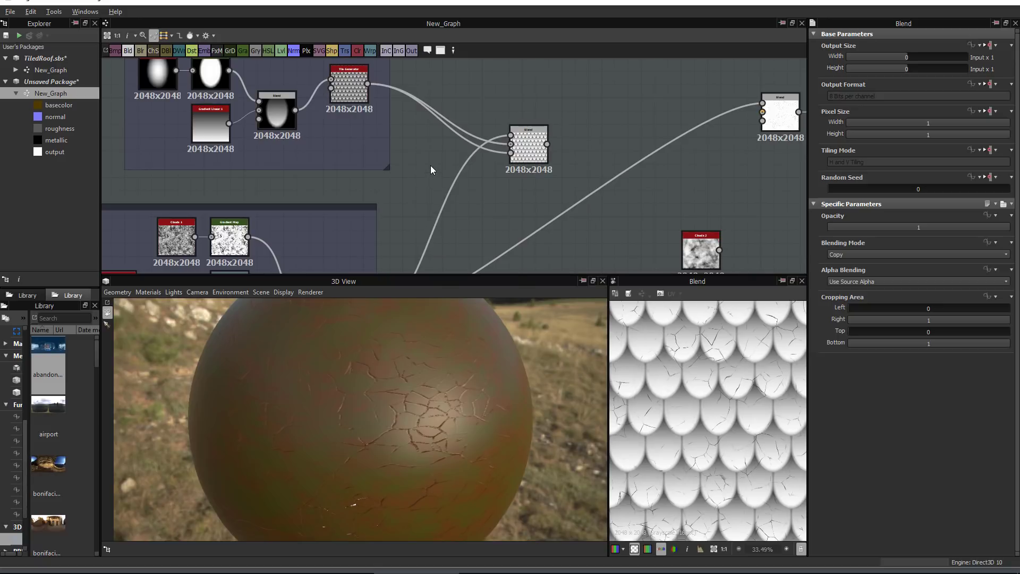
Insert a Gradient Map between the Tile Generator and the Blend's opacity input, shifting its black stop toward the white end
key(space)
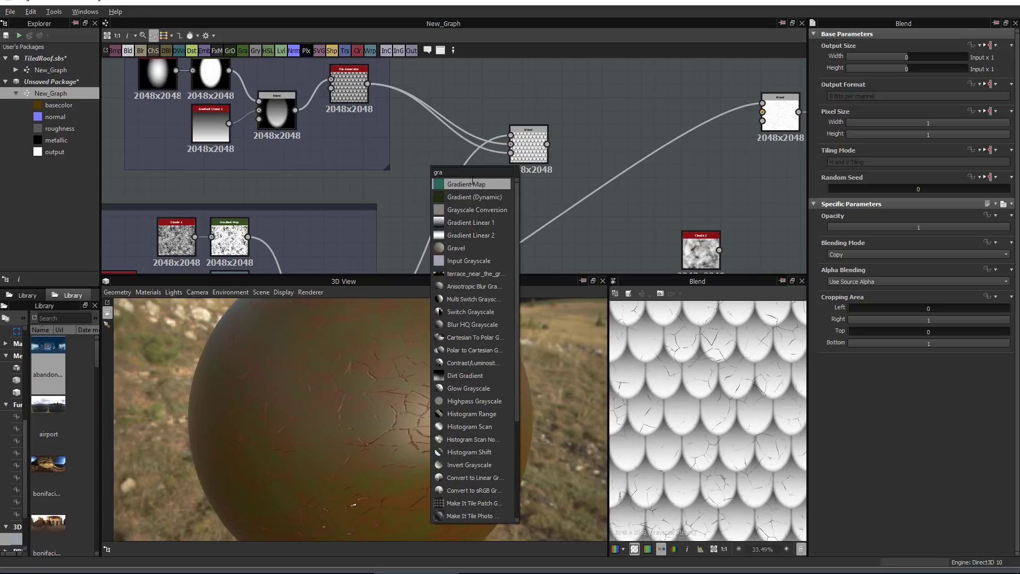
click(472, 184)
drag(367, 83, 423, 177)
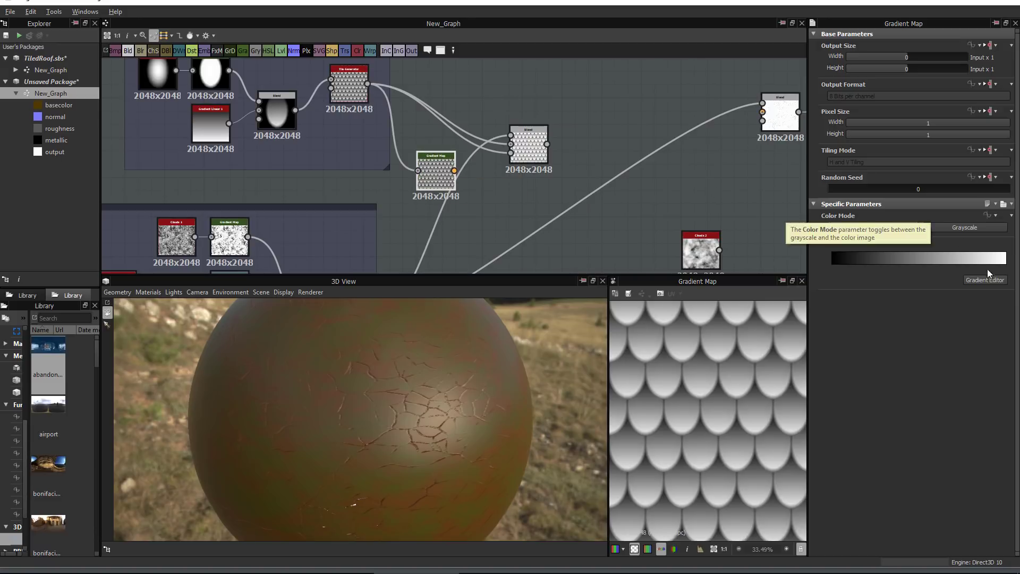
drag(834, 266, 939, 264)
click(943, 265)
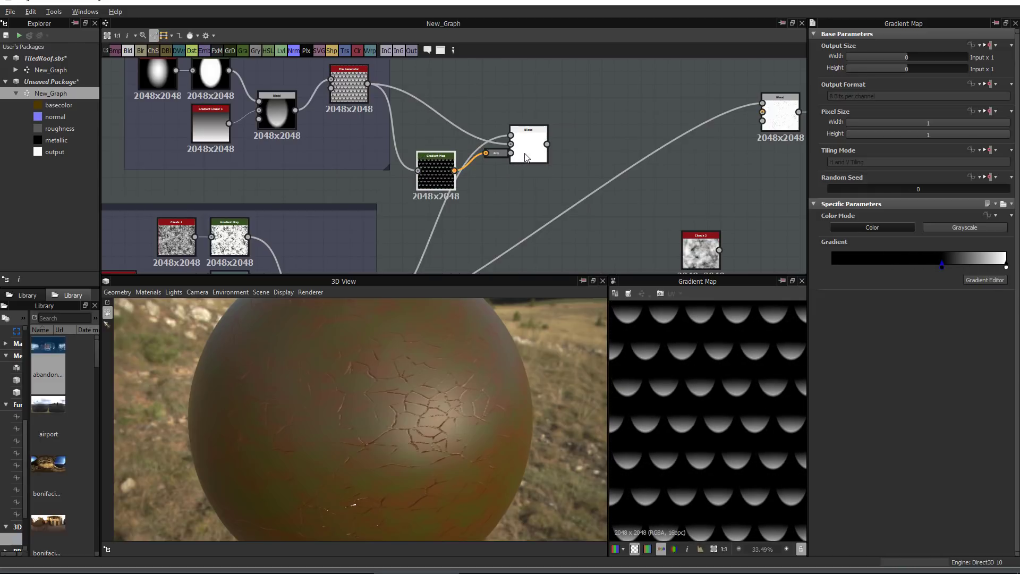
Switch the Gradient Map to Grayscale, remove the Grayscale Conversion node and connect the map directly to the Blend's opacity input
click(952, 228)
click(495, 155)
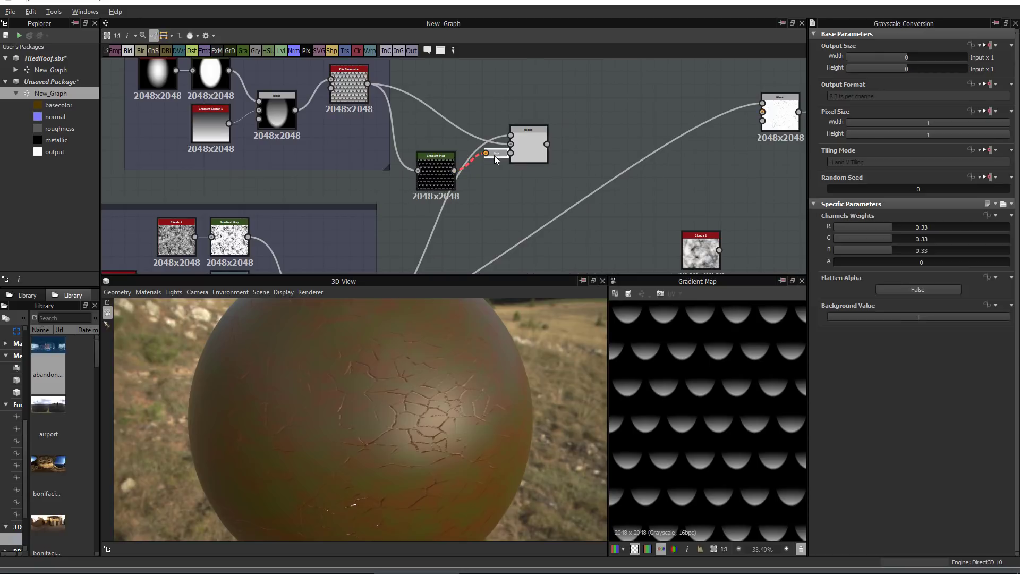
key(Delete)
drag(455, 170, 511, 153)
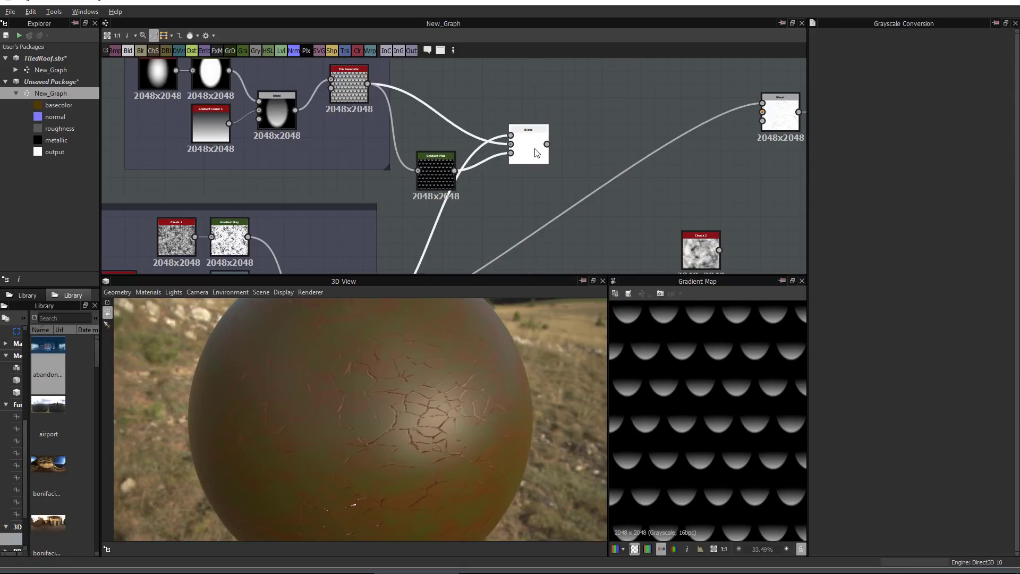
double_click(529, 146)
scroll(678, 356, up, 4)
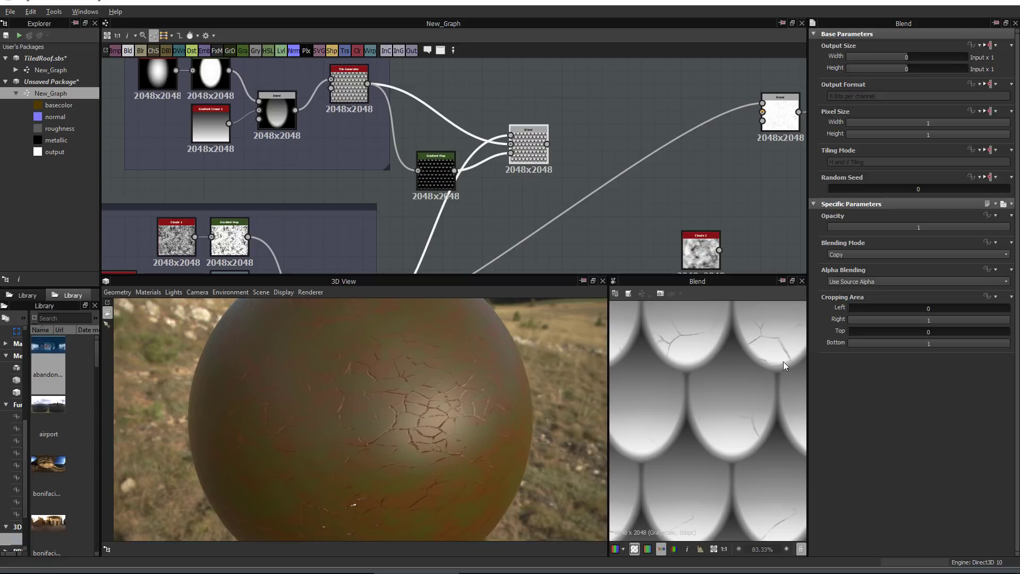
Feed the tile-and-crack Blend into the foreground of the Blend driving the normal, and shift the Gradient Map slightly away from it
scroll(601, 205, down, 3)
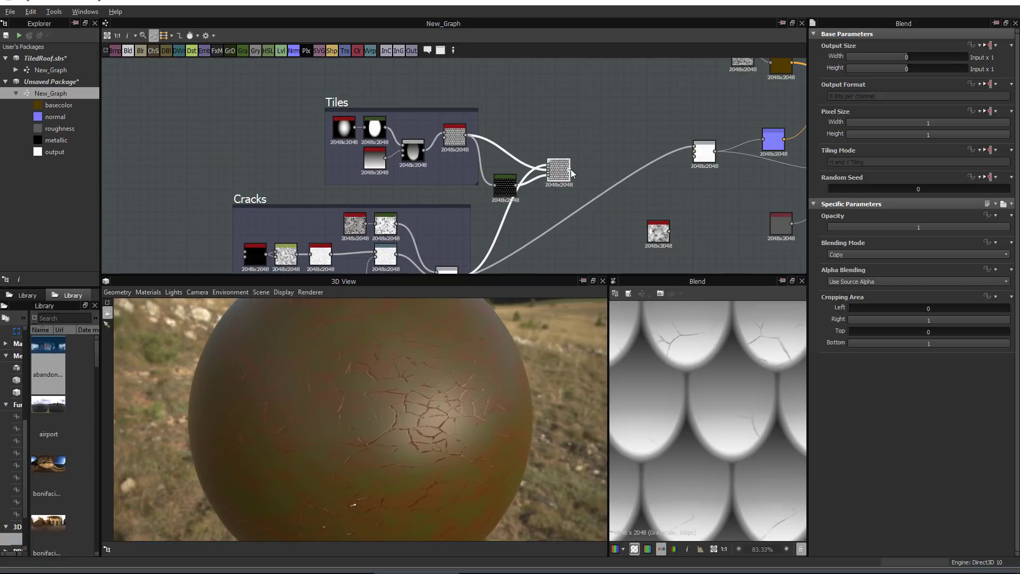
drag(697, 154, 697, 153)
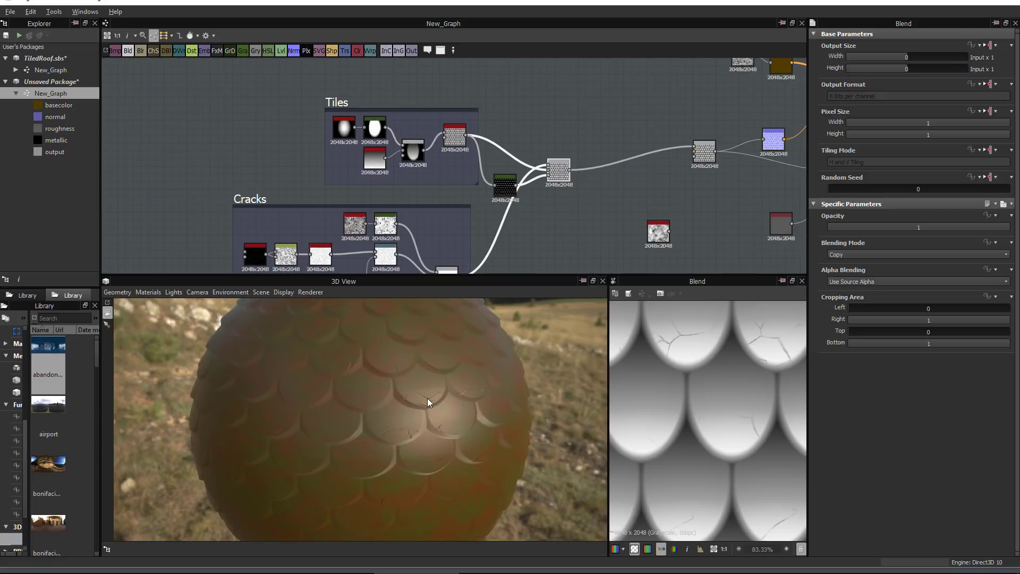
scroll(426, 400, down, 3)
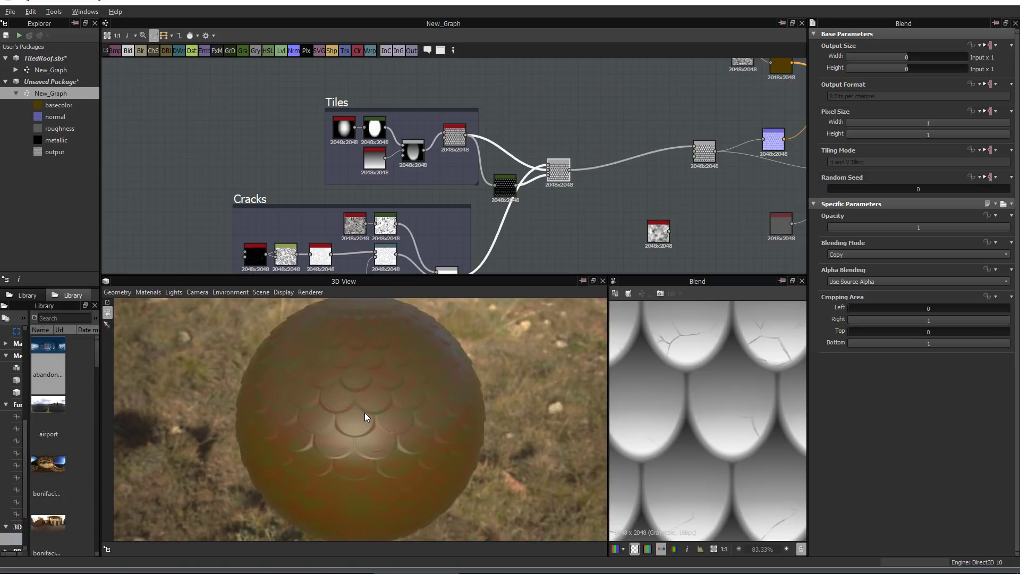
scroll(364, 412, up, 3)
scroll(365, 412, up, 4)
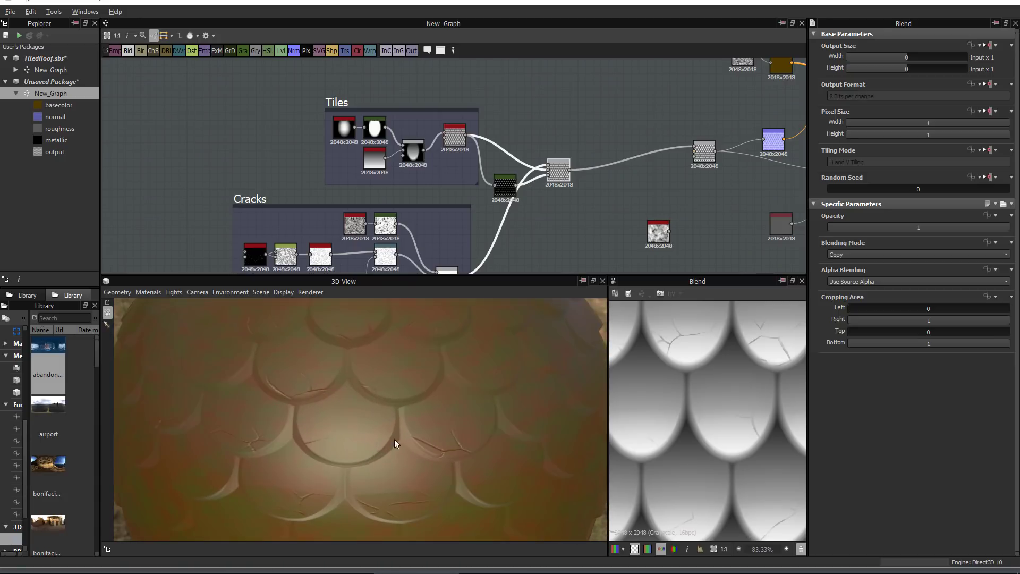
drag(505, 193, 493, 193)
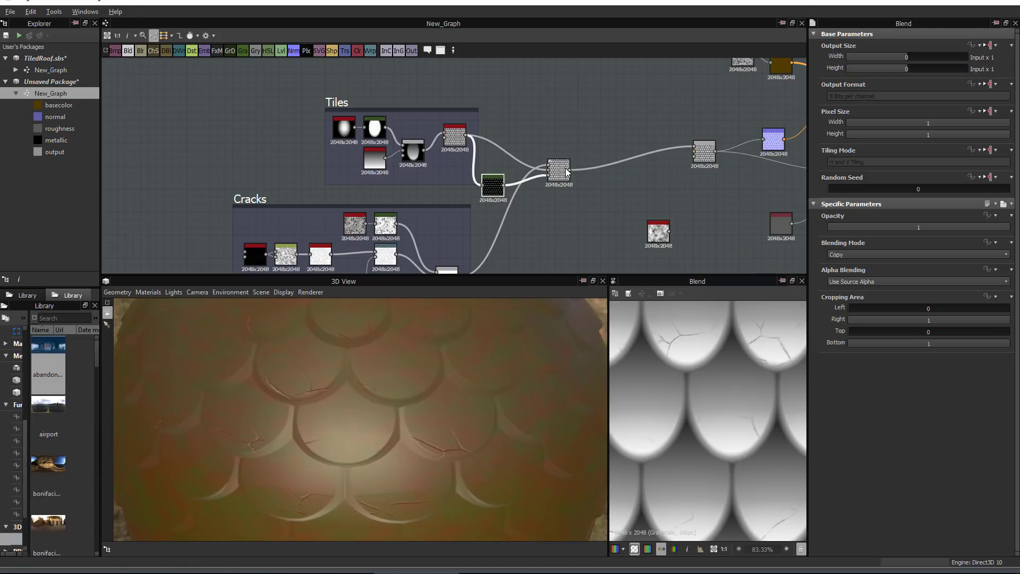
Try the Add (Linear Dodge) blending mode on the tile-and-crack Blend and revert to Copy
click(850, 255)
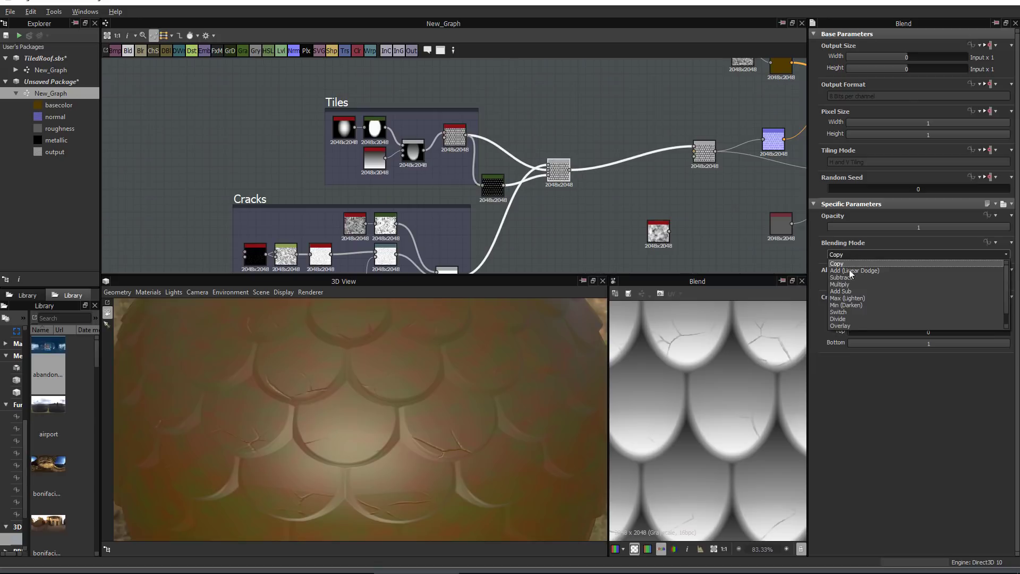
click(851, 270)
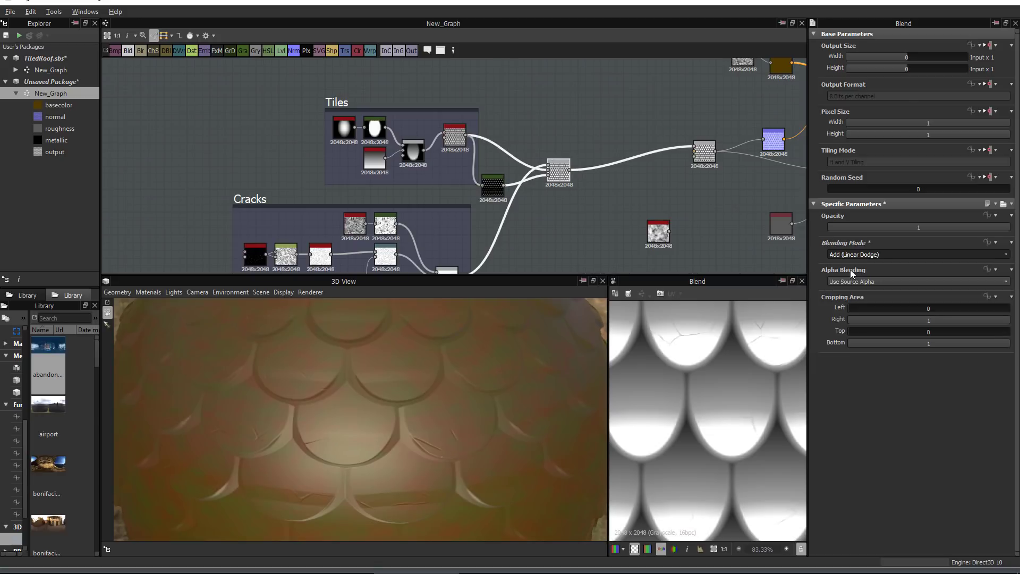
click(847, 255)
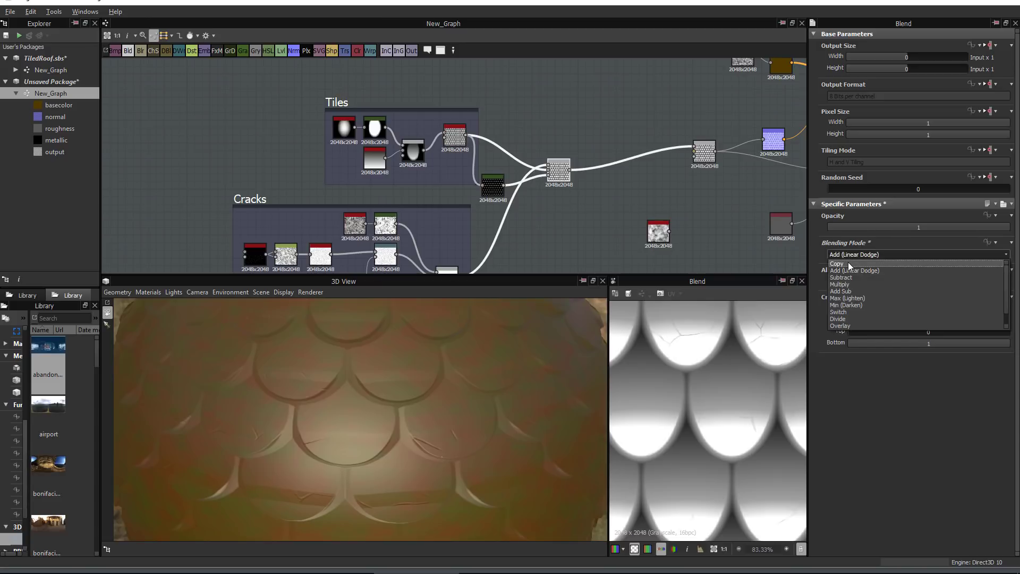
click(846, 263)
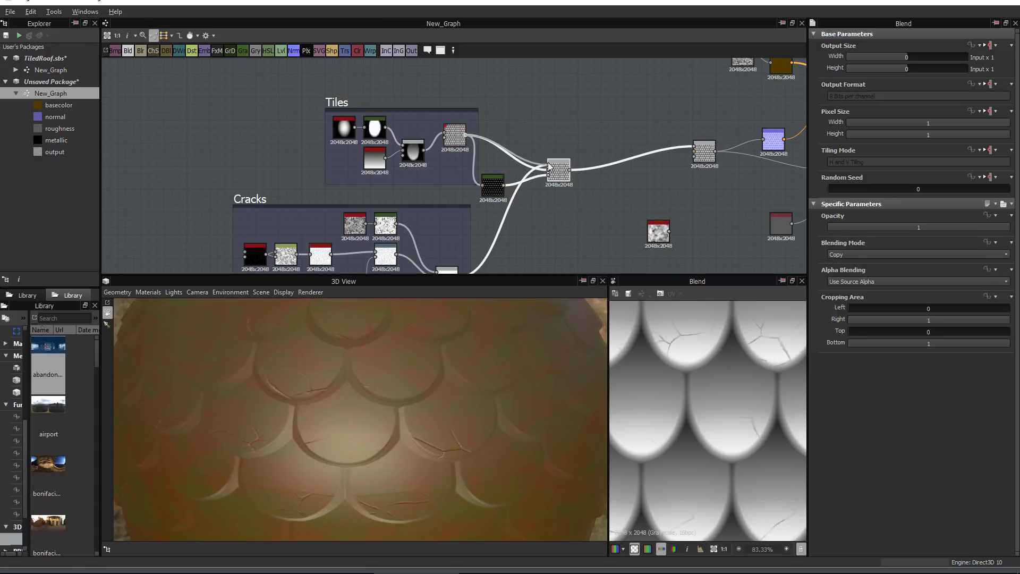
Swap the Blend's inputs, with tiles as foreground and cracks as background, and try Multiply before reverting to Copy
middle_drag(501, 238, 497, 206)
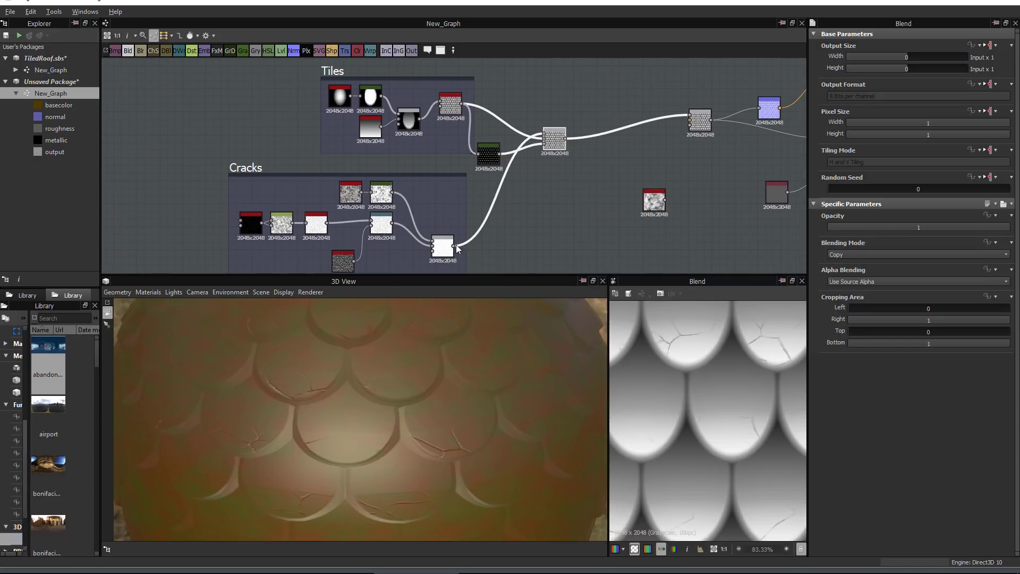
drag(456, 244, 544, 133)
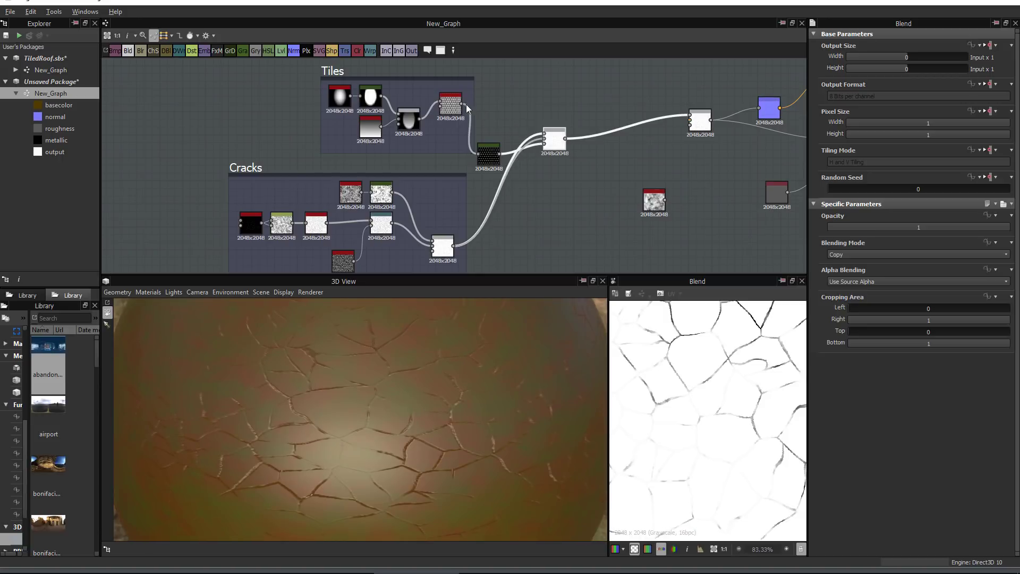
drag(467, 108, 545, 134)
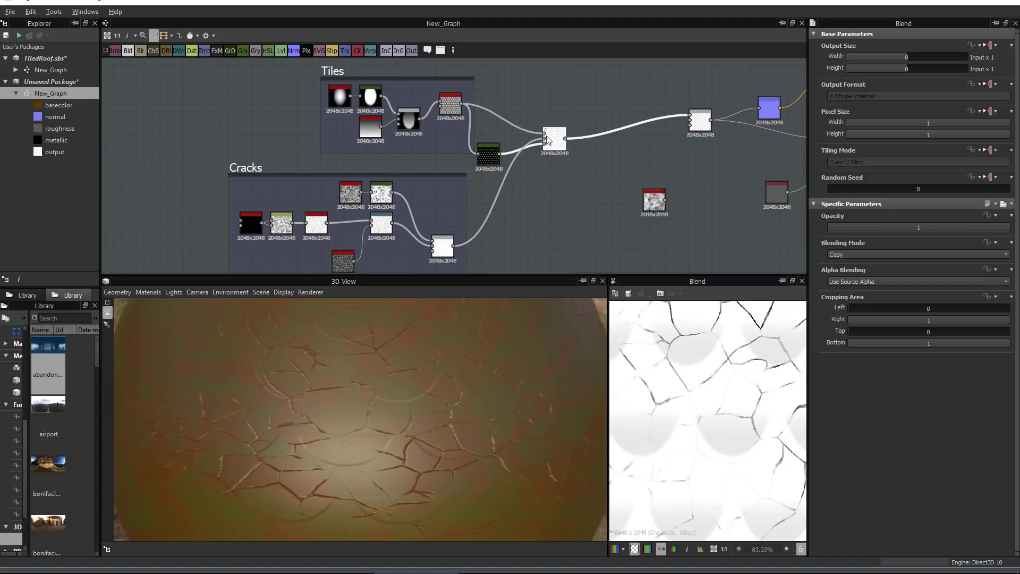
click(847, 255)
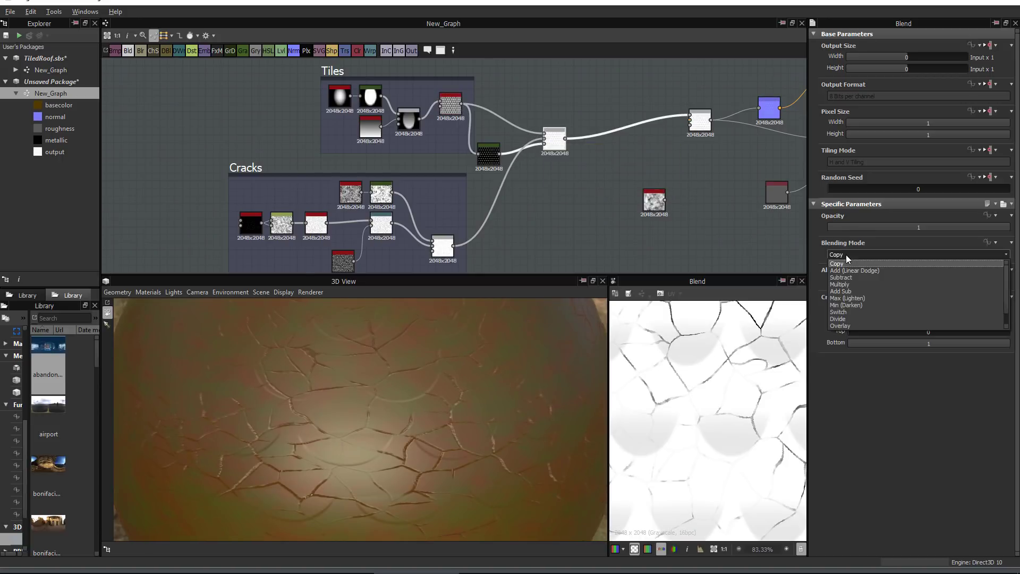
click(845, 284)
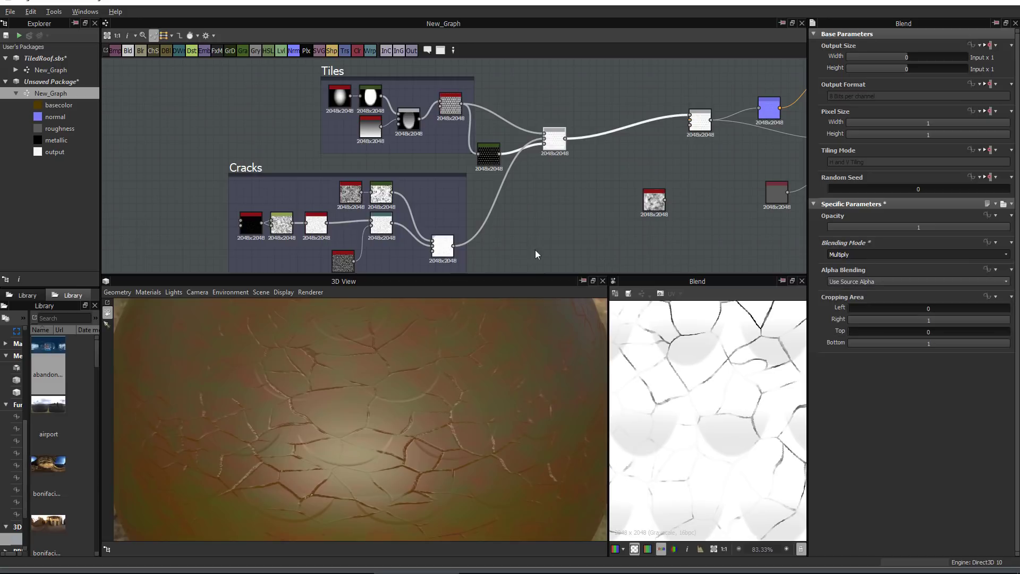
click(850, 255)
click(842, 261)
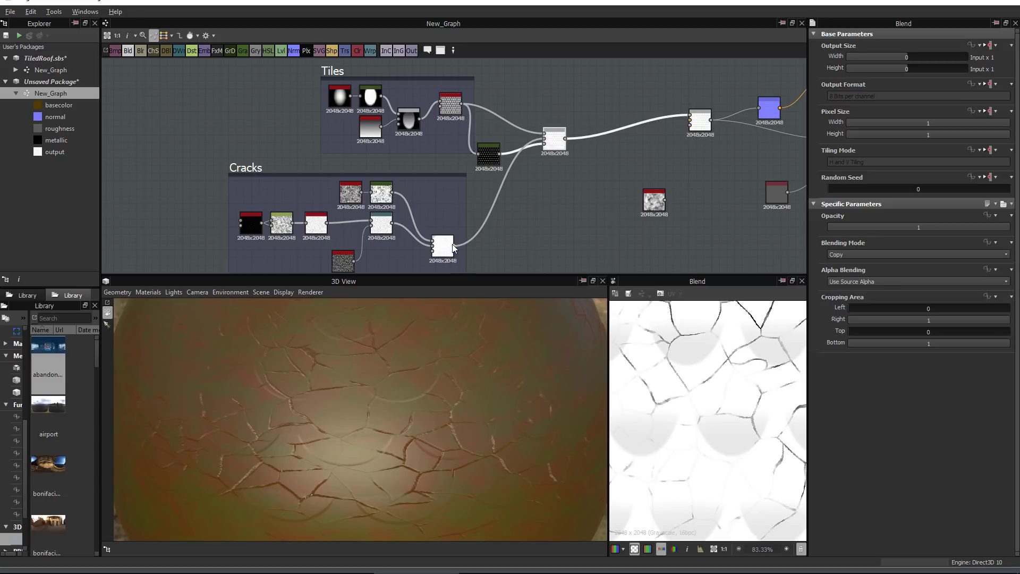
Restore the cracks as the Blend's foreground and the Tile Generator as its background
drag(453, 245, 546, 132)
drag(461, 104, 538, 149)
click(536, 142)
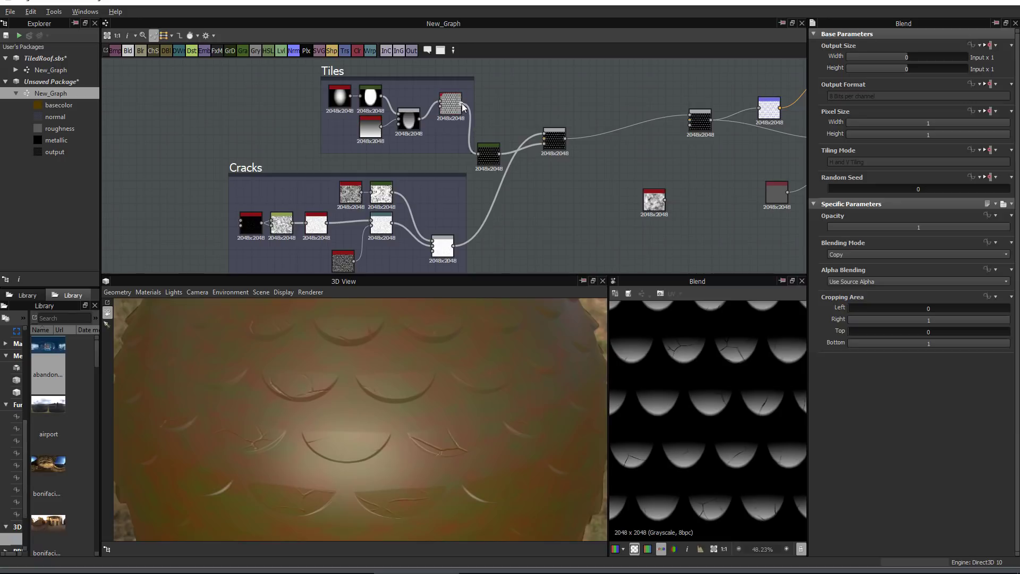
drag(461, 104, 548, 143)
Set the tile-and-crack Blend to Multiply and check it against its mask, the crack input and the 3D preview
click(849, 255)
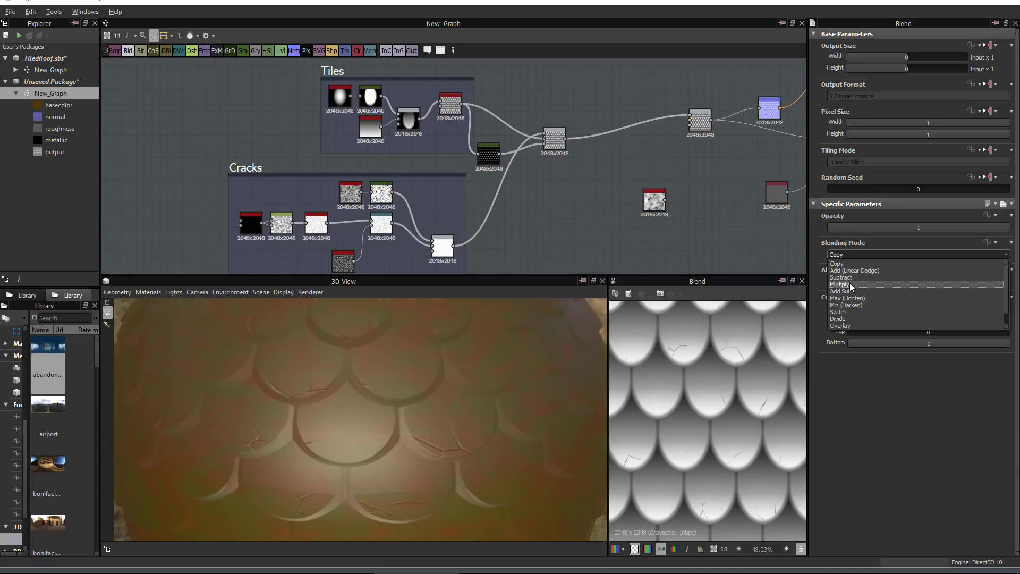
click(850, 284)
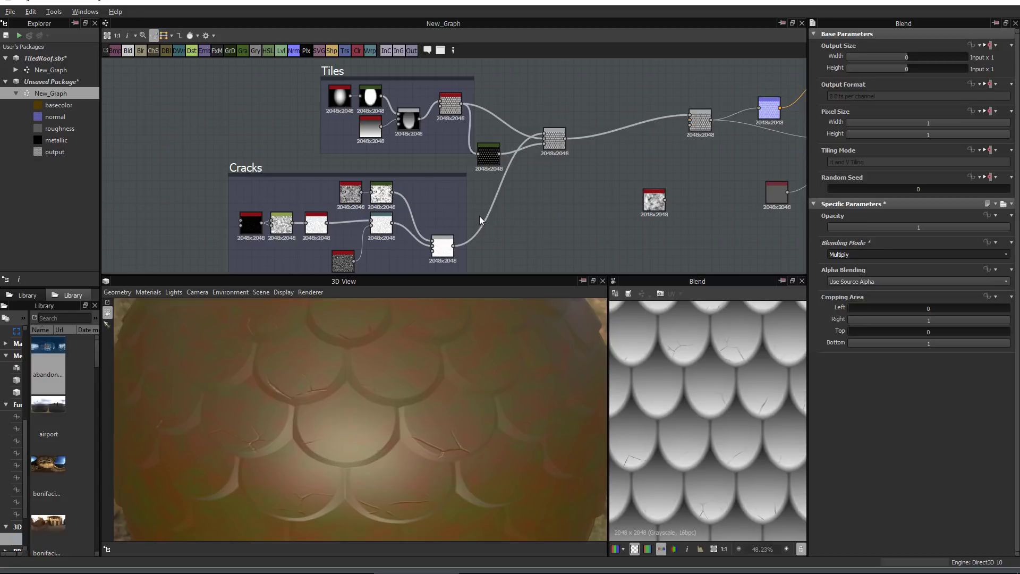
click(489, 156)
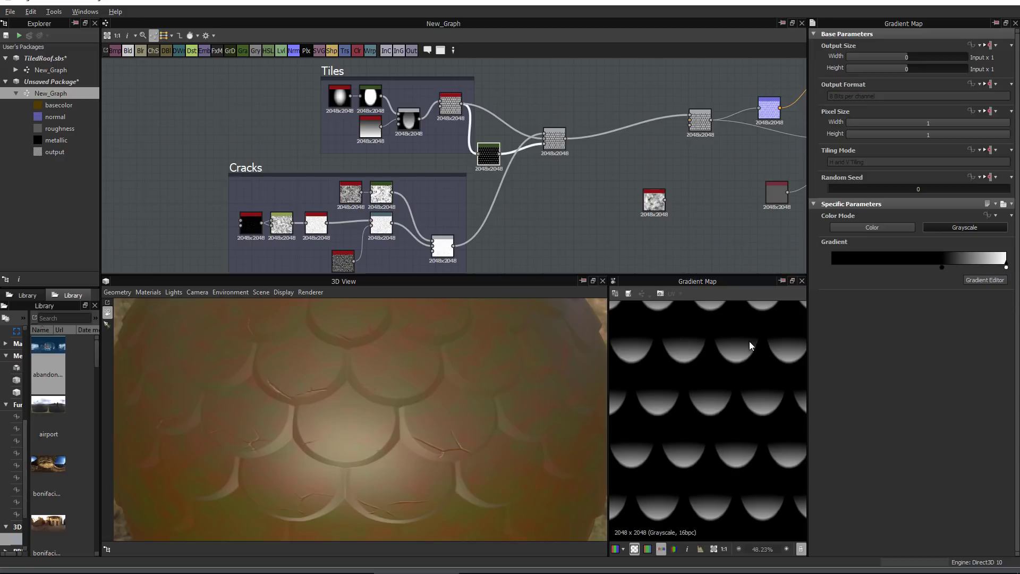
double_click(443, 245)
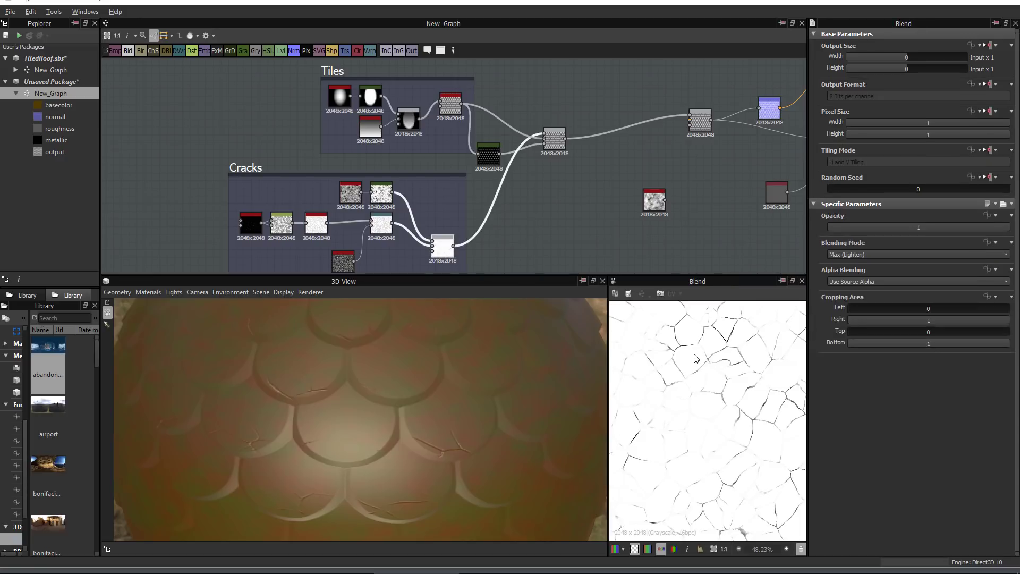
double_click(556, 138)
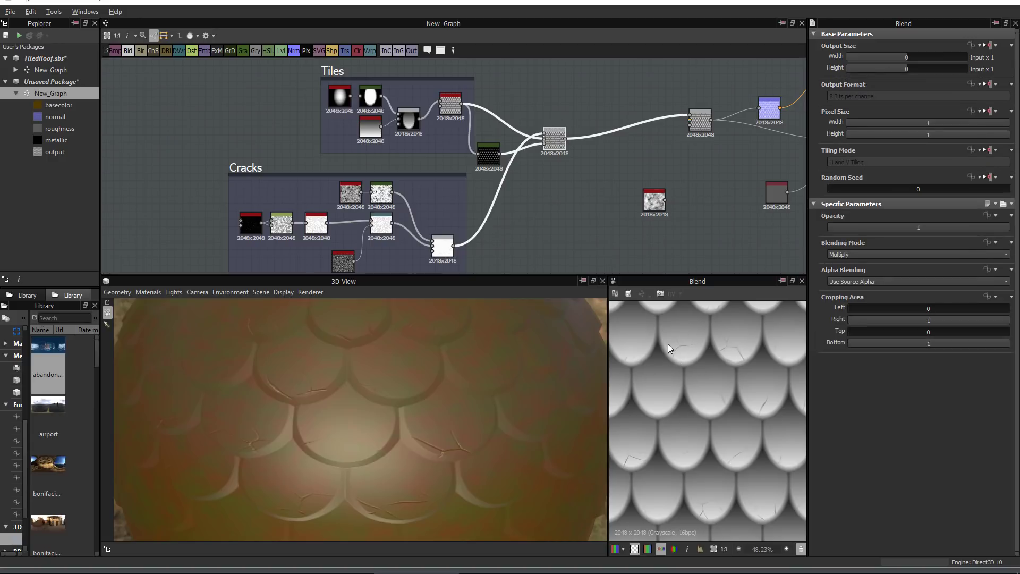
scroll(423, 435, down, 6)
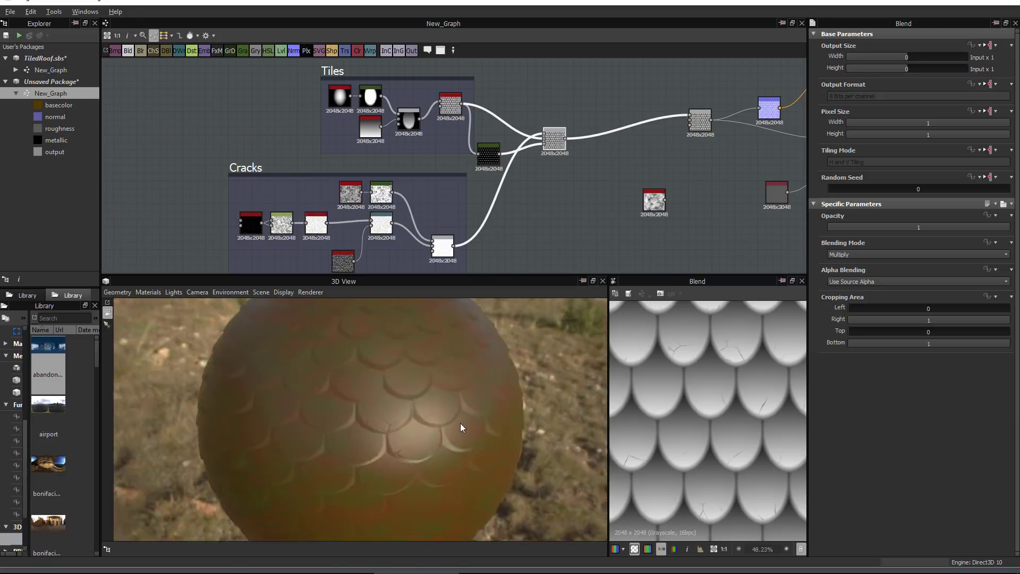
drag(460, 423, 430, 410)
scroll(430, 410, up, 5)
Move the white stop of the Tiles frame's Gradient Map toward the black end and check the tiles in 3D
click(371, 97)
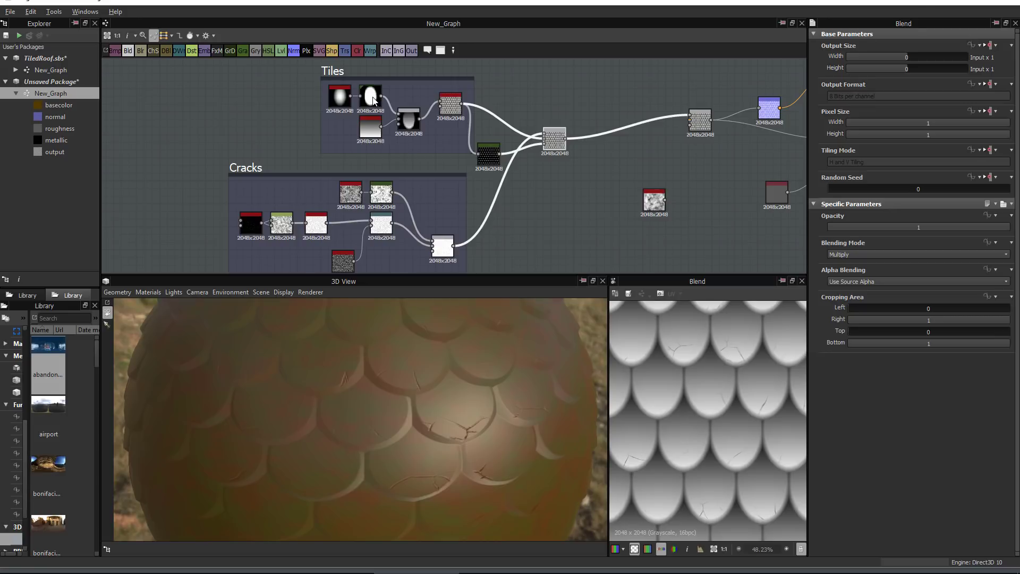
mouse_move(894, 262)
mouse_down()
mouse_move(875, 262)
mouse_move(915, 261)
mouse_move(892, 262)
mouse_up()
scroll(434, 425, down, 5)
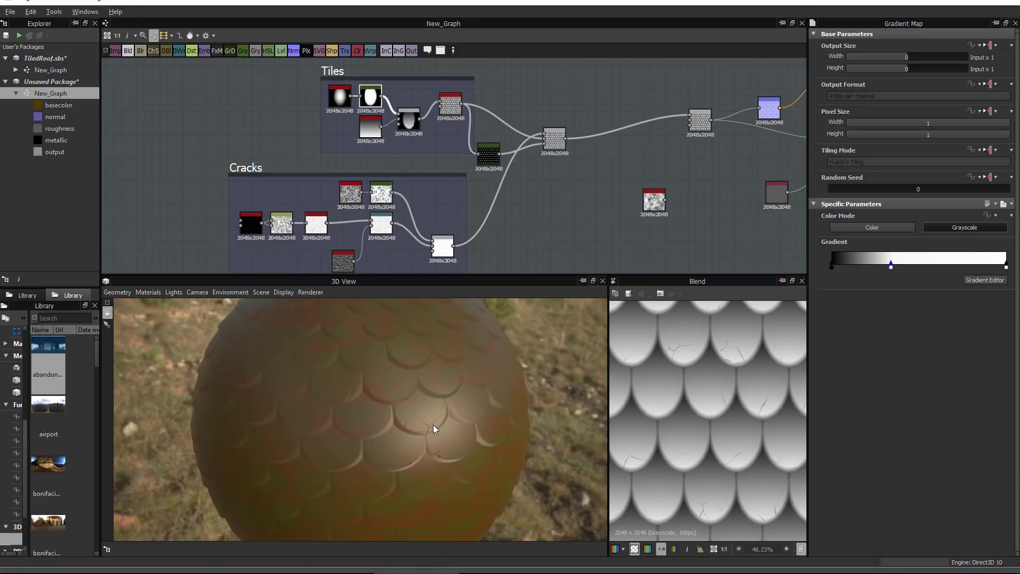
drag(433, 425, 357, 410)
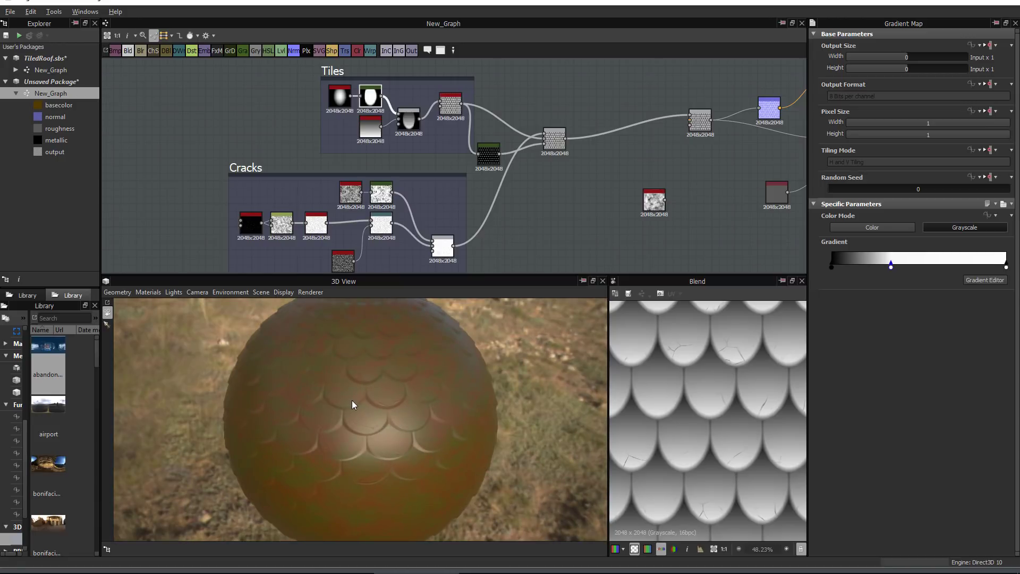
Add a Slope Blur Grayscale node below the tile-and-crack Blend and feed it the Blend's output
scroll(570, 194, up, 3)
right_click(573, 192)
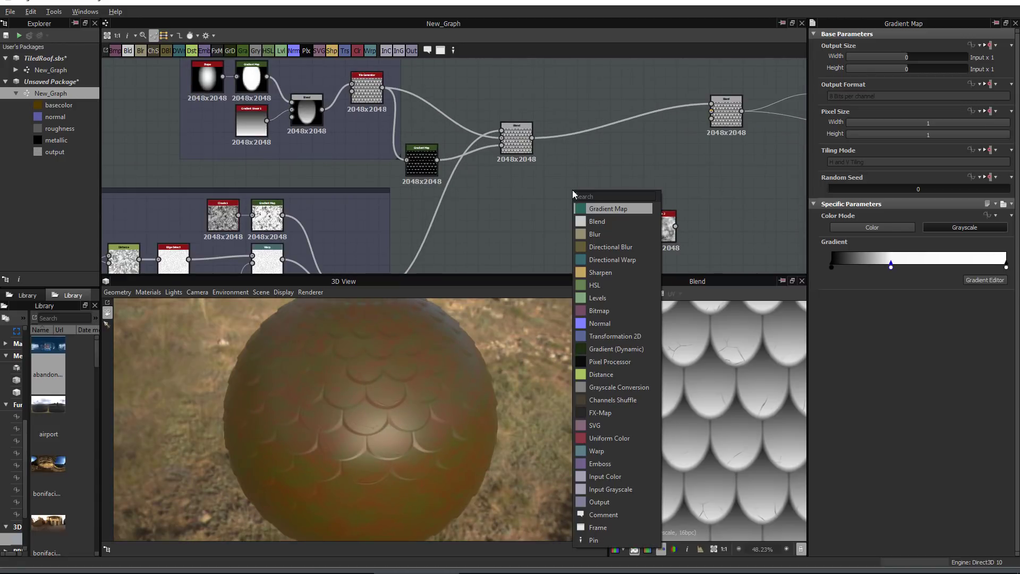
text(slo)
click(603, 221)
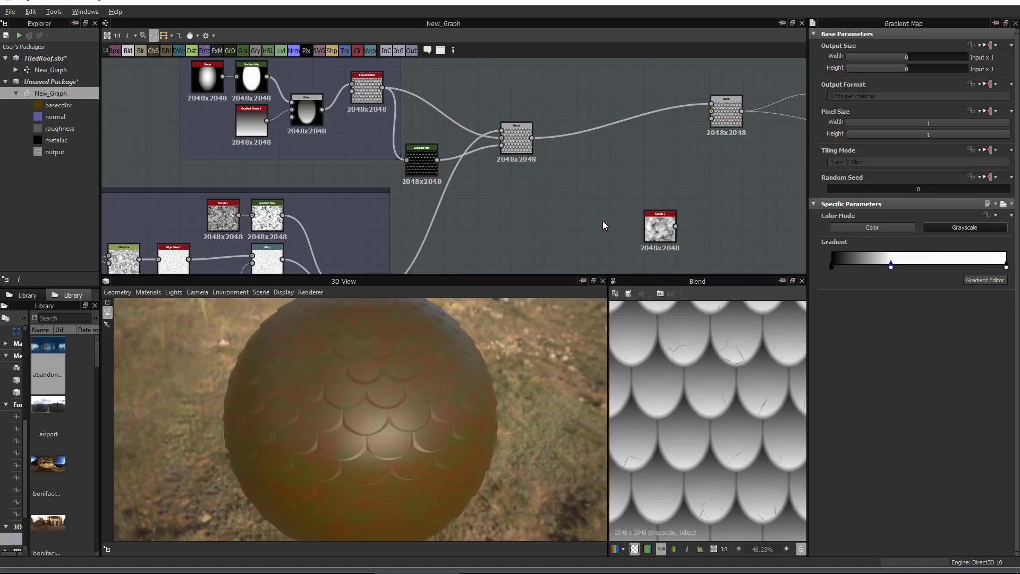
drag(557, 189, 557, 189)
Add a Perlin Noise Zoom node and connect it to the slope input of the Slope Blur Grayscale node
click(520, 221)
key(space)
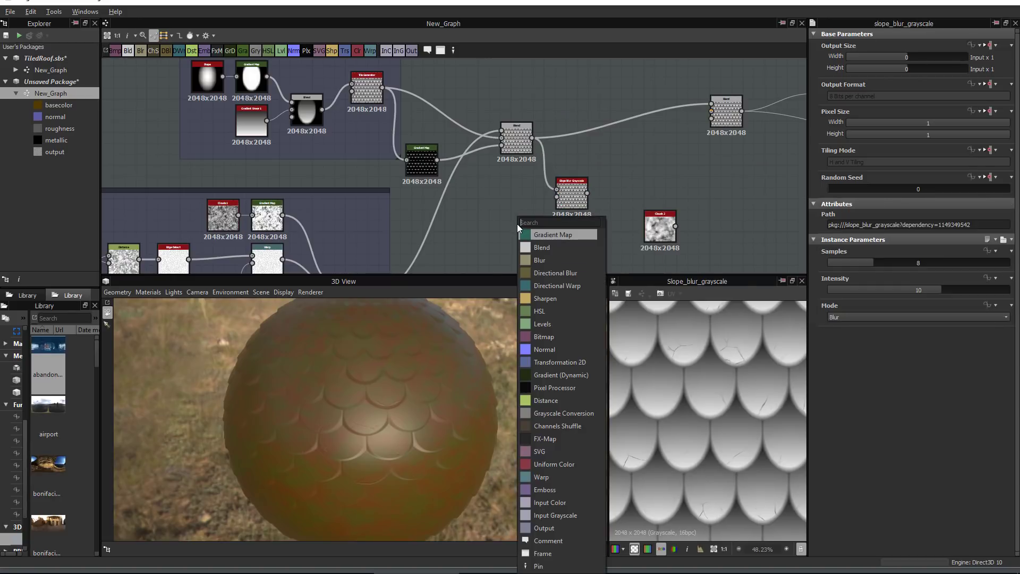
text(pel)
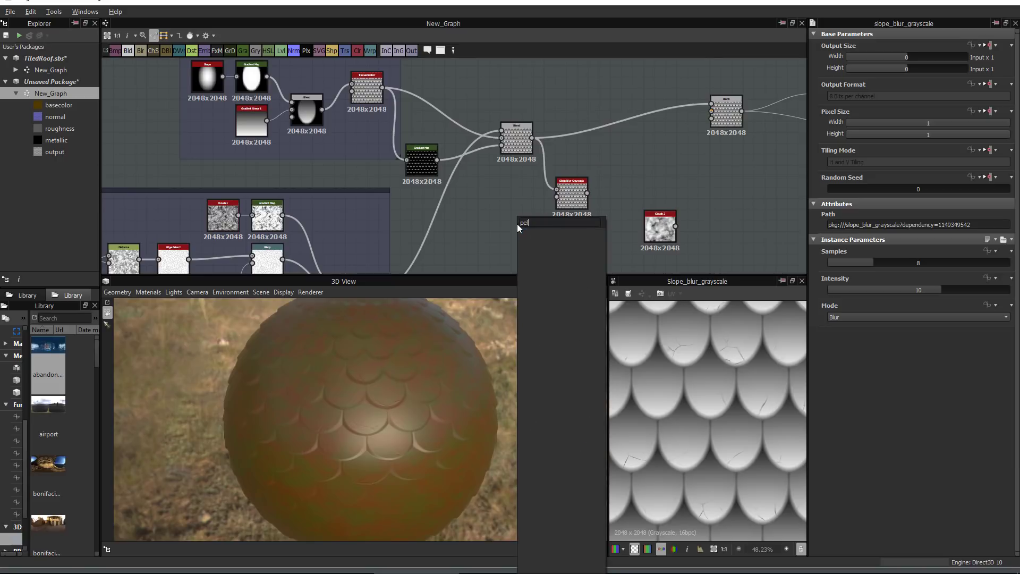
key(BackSpace)
text(r)
click(546, 261)
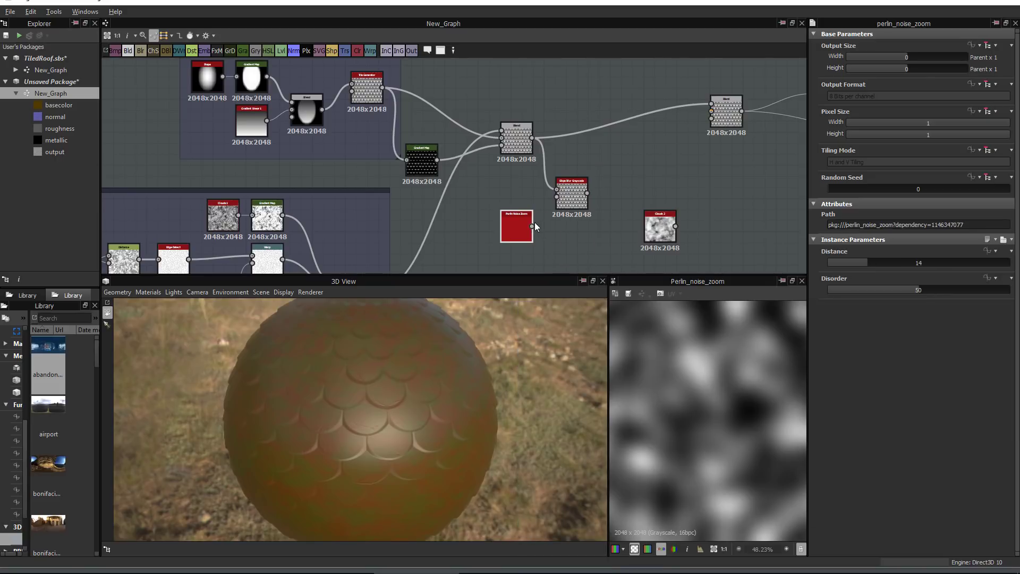
drag(532, 226, 564, 193)
Set the Slope Blur Grayscale node's mode to Min
double_click(567, 193)
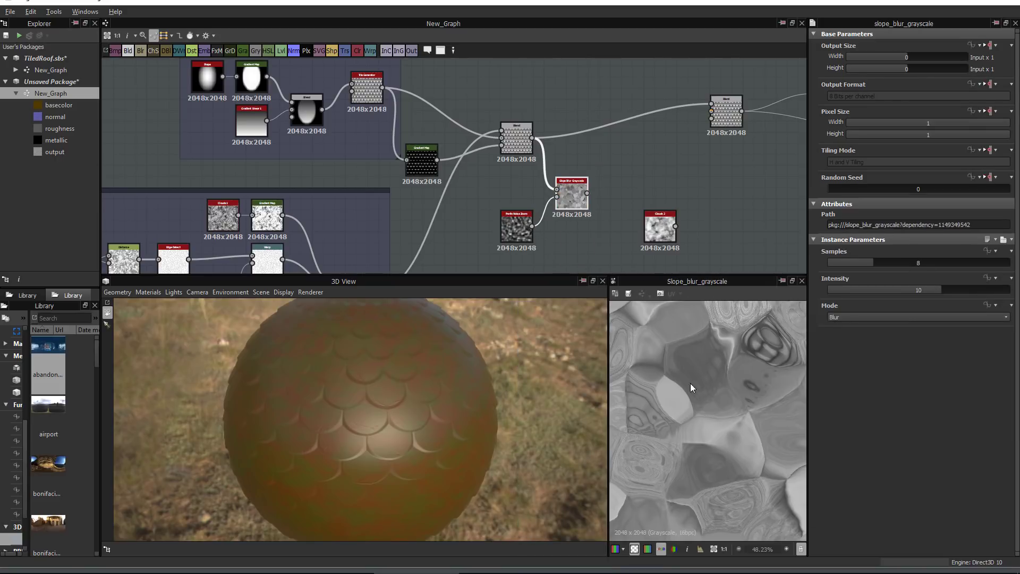
click(855, 316)
click(845, 333)
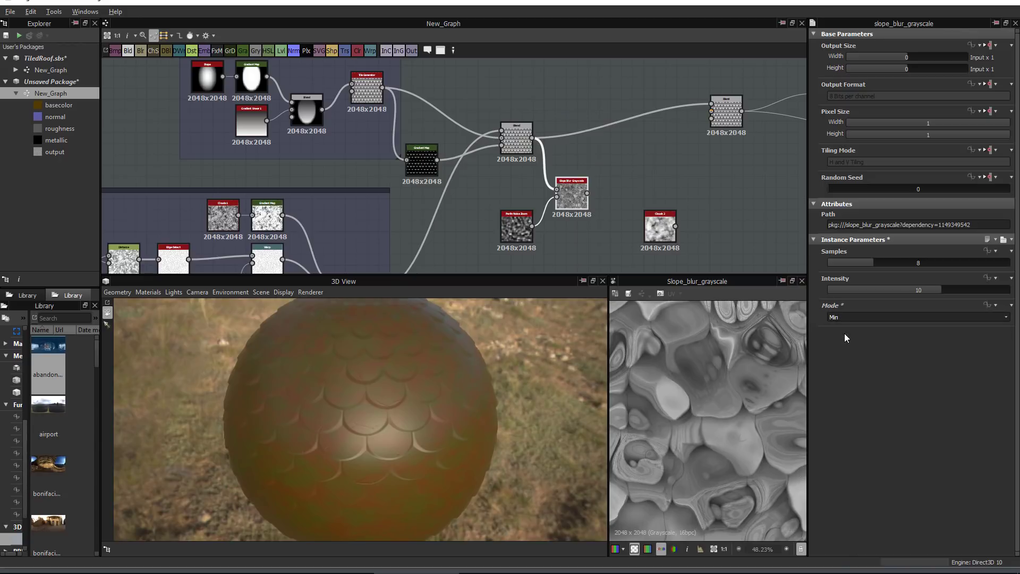
Set the Slope Blur Grayscale node's samples to 28 and its intensity to 0.51
drag(938, 286, 961, 264)
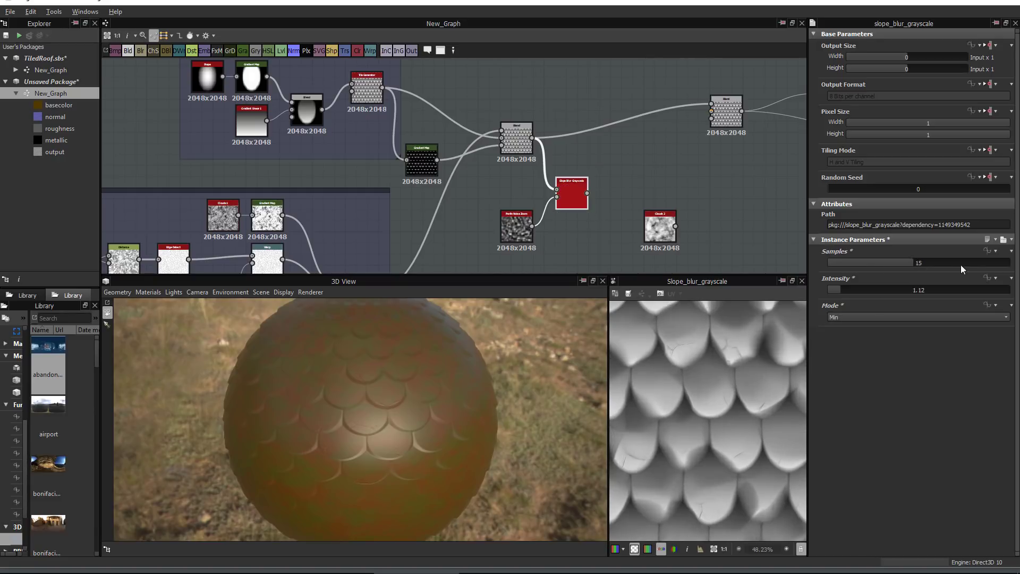
drag(837, 291, 834, 289)
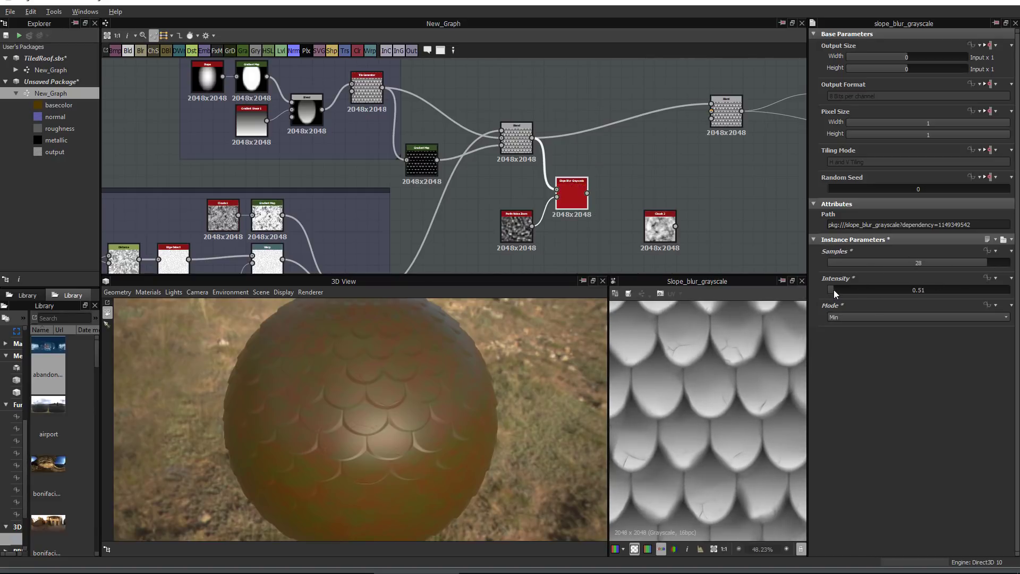
scroll(705, 439, down, 2)
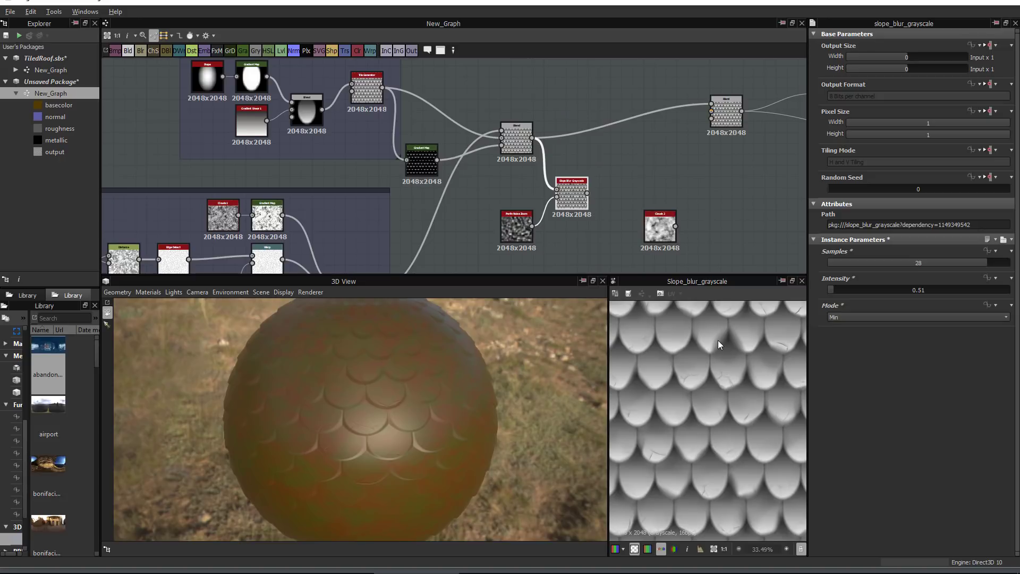
Set the Perlin Noise Zoom node's distance to 64 and check the distorted tile edges up close
click(518, 230)
drag(874, 262, 1015, 263)
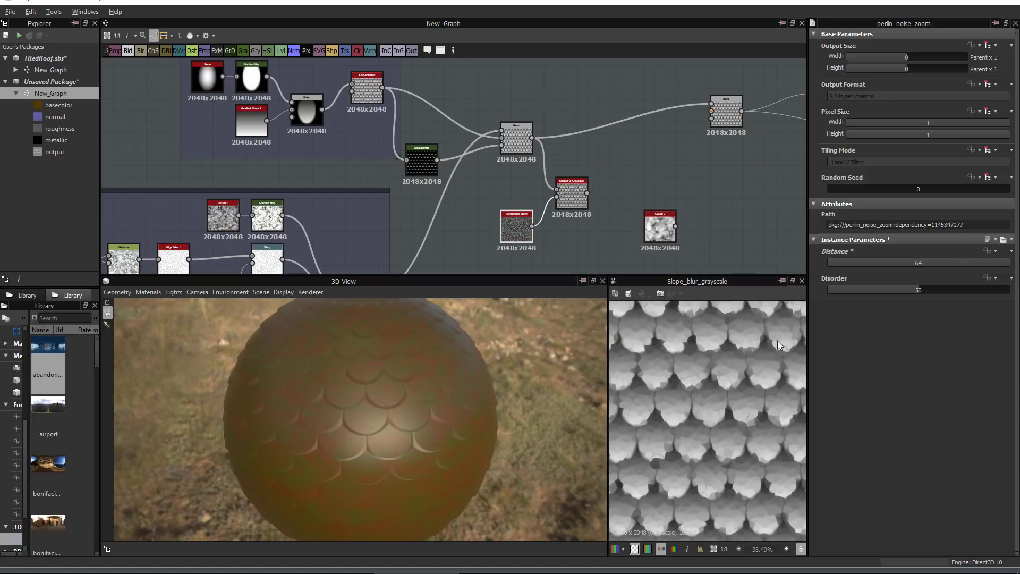
scroll(677, 370, up, 5)
scroll(713, 408, up, 3)
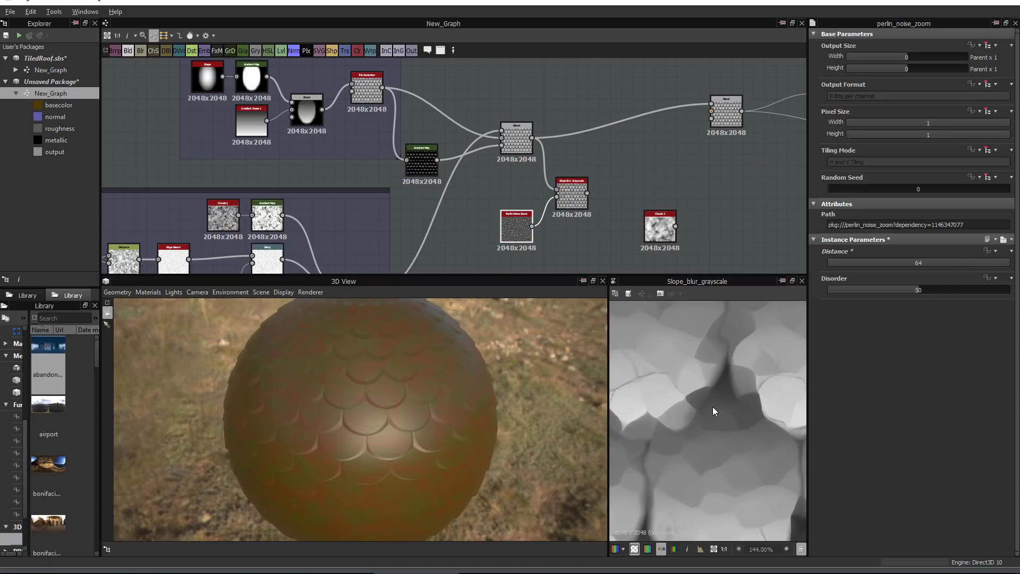
Set the Slope Blur Grayscale node's intensity to 0.01
click(575, 199)
mouse_move(830, 289)
mouse_down()
mouse_move(870, 288)
mouse_move(825, 288)
mouse_up()
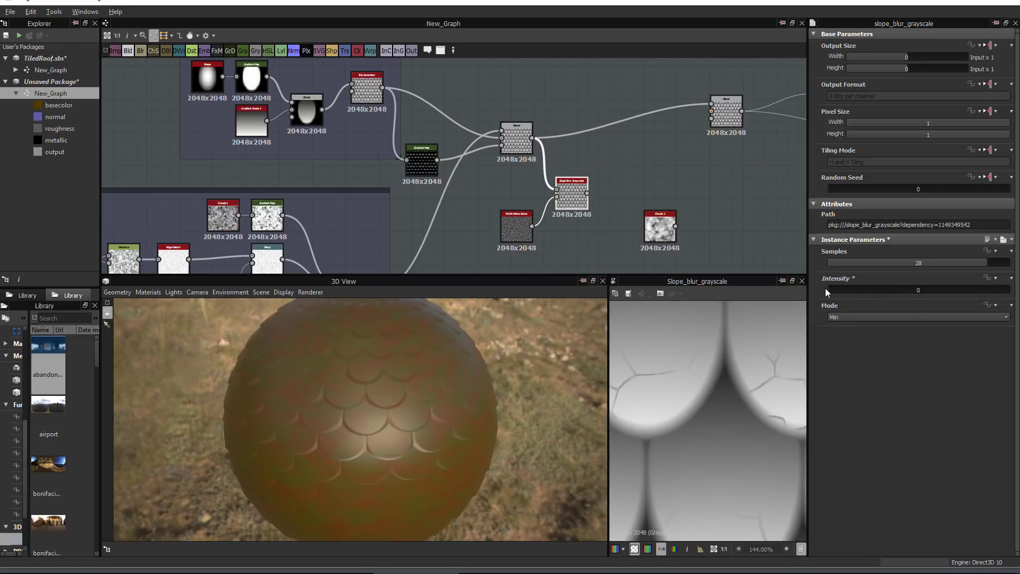
double_click(913, 290)
text(.01)
key(Return)
scroll(696, 392, down, 3)
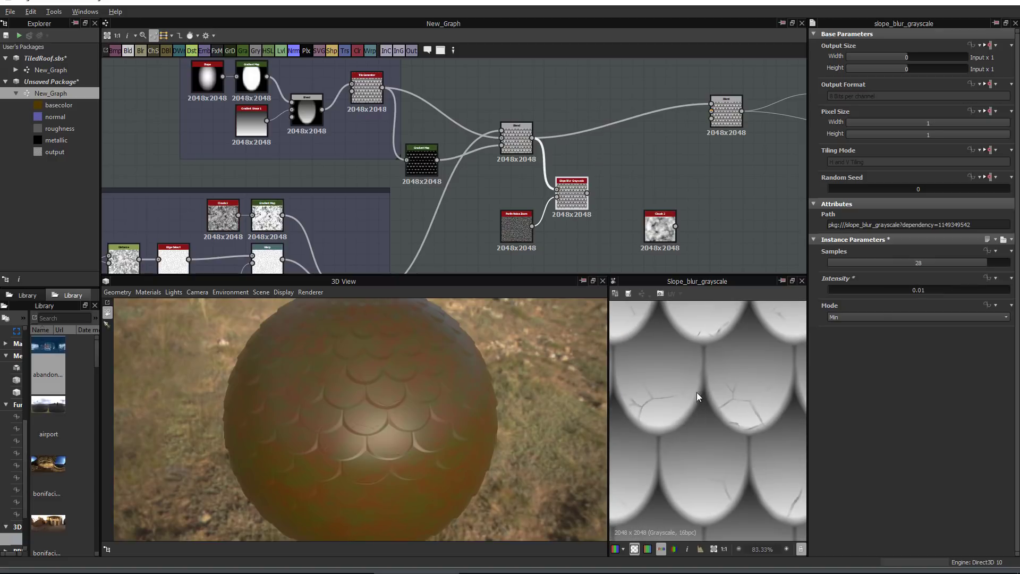
Raise the slope blur intensity to 0.03 and check the tile edges in the 2D preview
double_click(912, 288)
text(.03)
key(Return)
scroll(716, 429, down, 3)
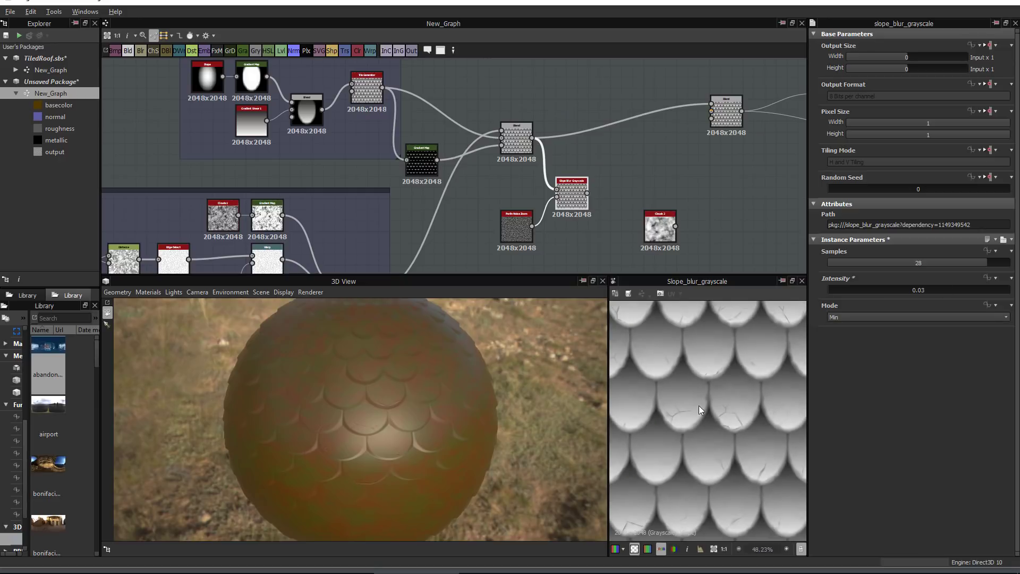
scroll(684, 401, up, 4)
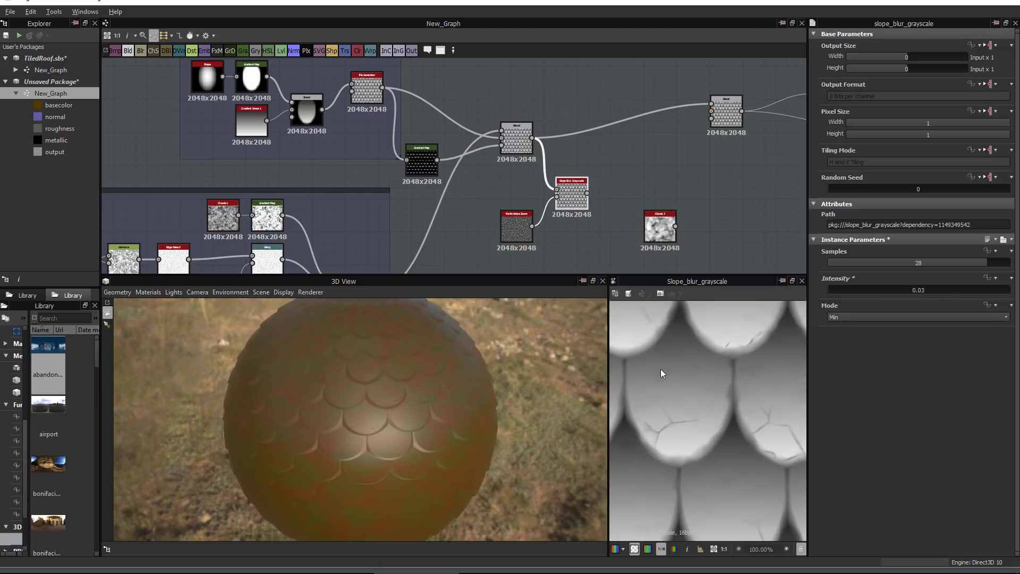
Feed the Slope Blur Grayscale output into the Blend node that drives normal and height, and check the tiles in 3D
scroll(661, 369, down, 2)
drag(588, 193, 711, 111)
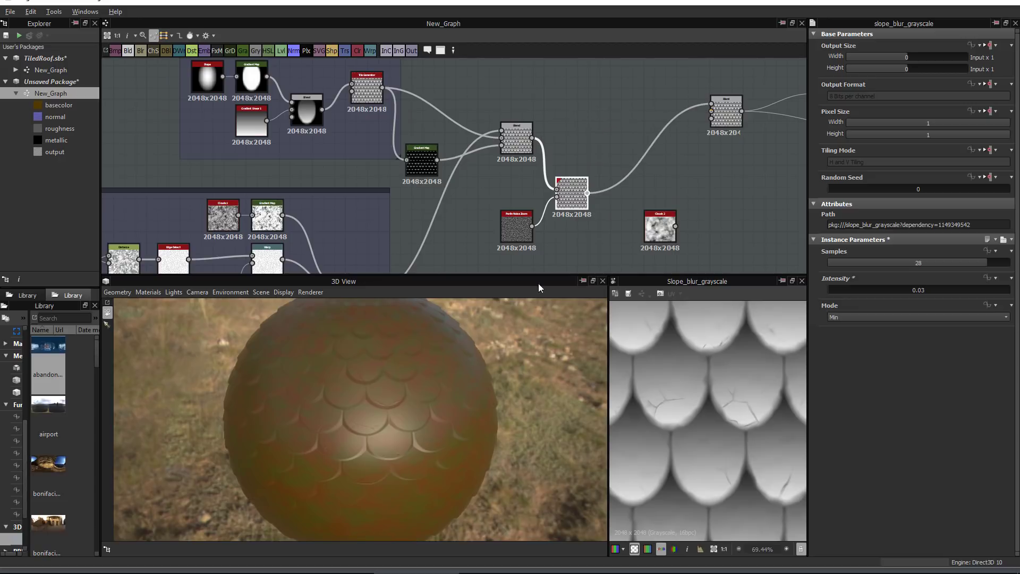
scroll(364, 425, up, 5)
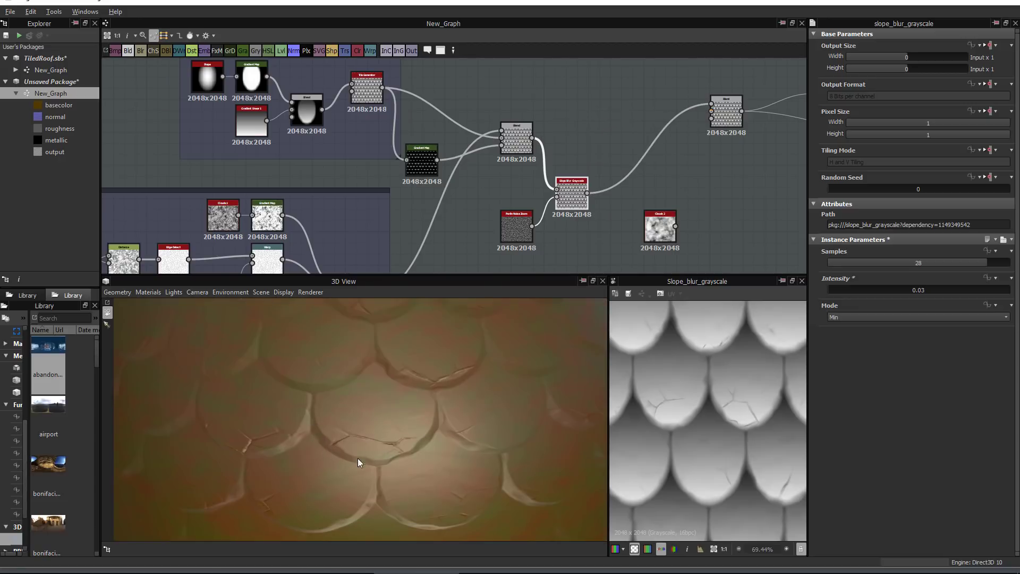
Set the slope blur intensity to 0.01 and check the tile edges and cracks around the 3D sphere
double_click(922, 288)
text(.02)
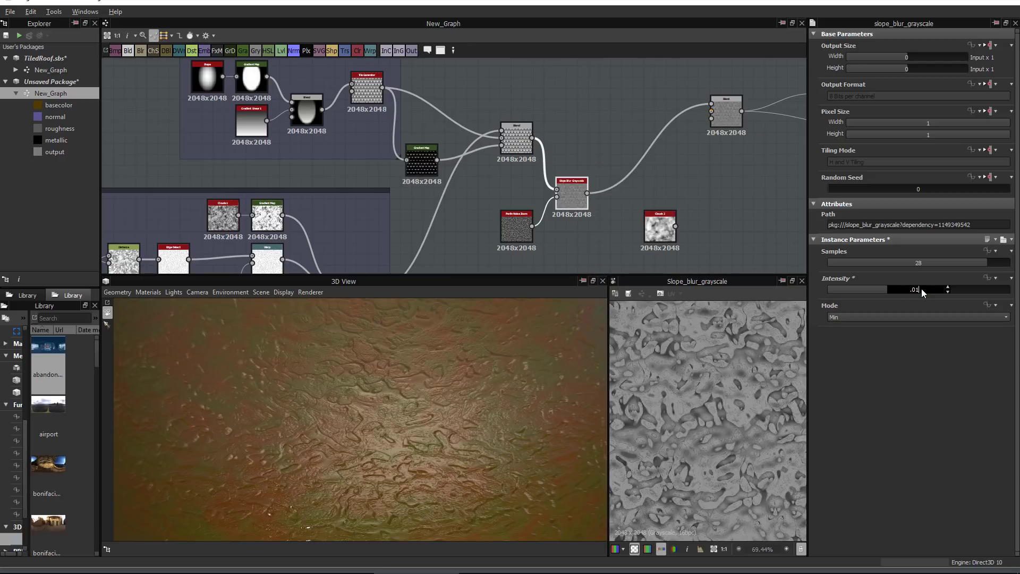
key(Return)
drag(381, 415, 378, 435)
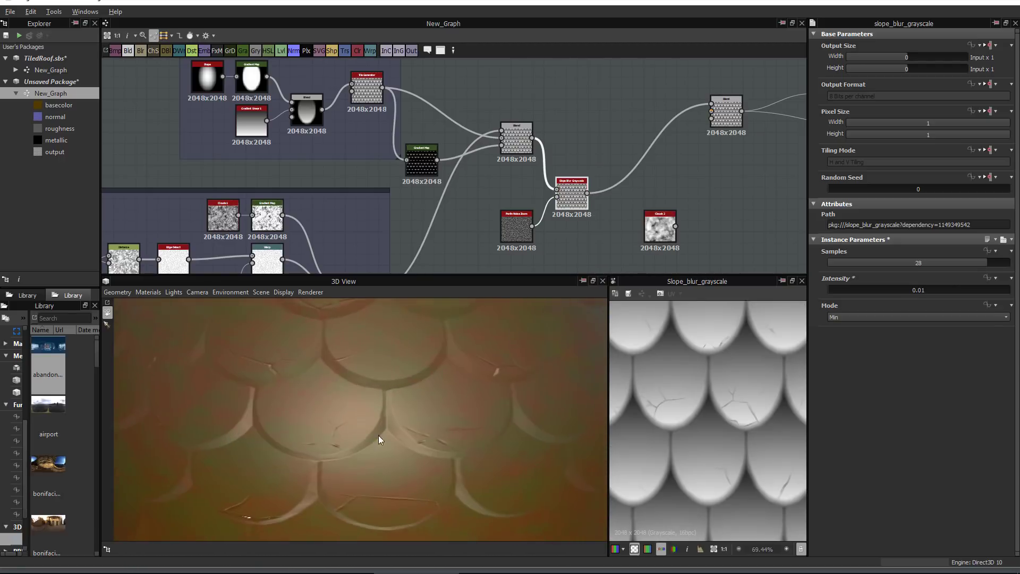
scroll(335, 381, down, 5)
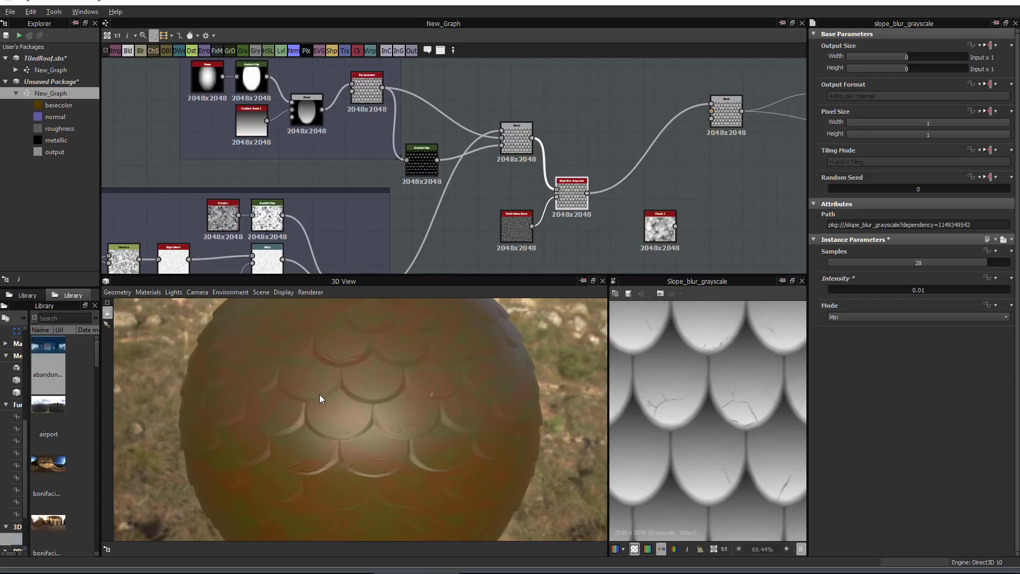
drag(320, 394, 362, 419)
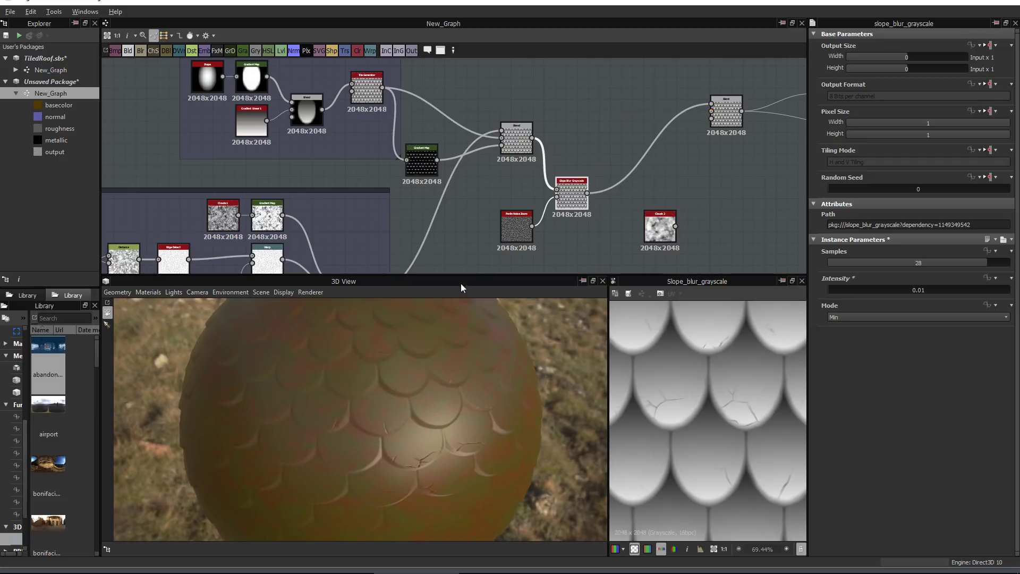
scroll(520, 242, down, 2)
scroll(448, 383, down, 3)
mouse_move(449, 383)
mouse_down()
mouse_move(436, 375)
mouse_move(390, 387)
mouse_move(439, 383)
mouse_up()
Add an Ambient Occlusion node above the final height Blend, feed it the Blend's output, and move the Blend back for room
middle_drag(588, 109, 457, 124)
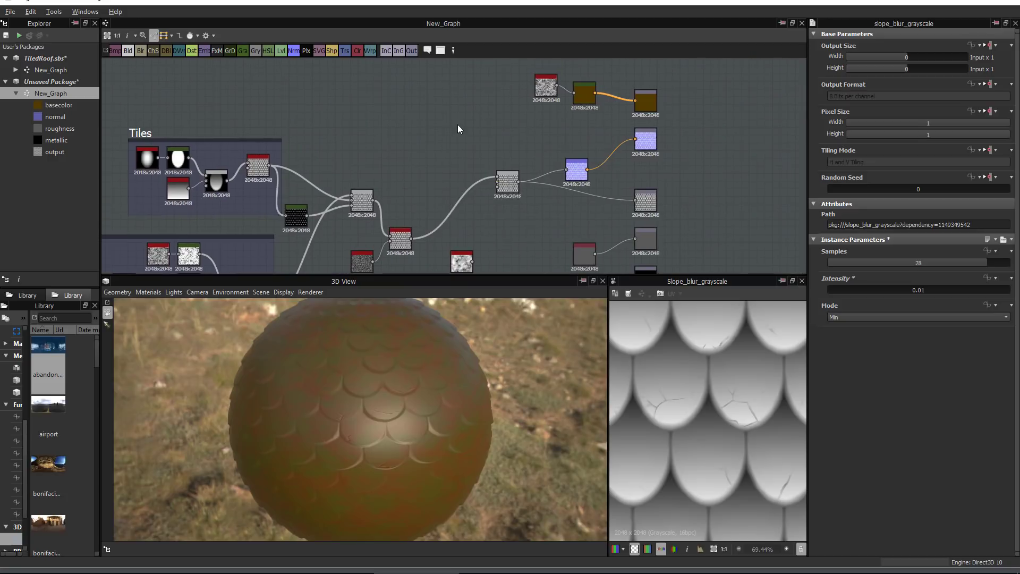
key(space)
text(am)
click(492, 143)
drag(455, 130, 524, 141)
drag(518, 181, 513, 140)
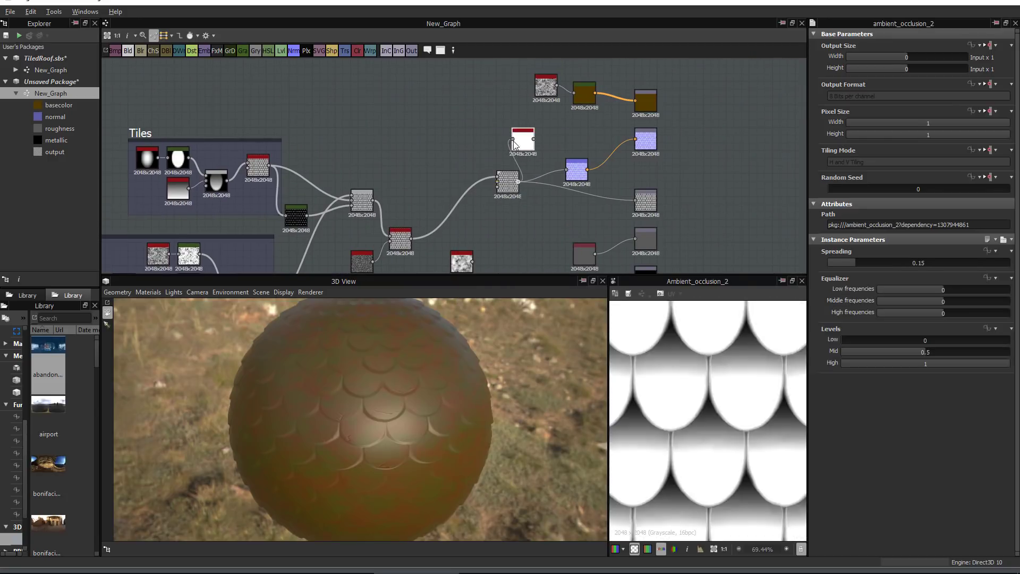
drag(519, 184, 466, 191)
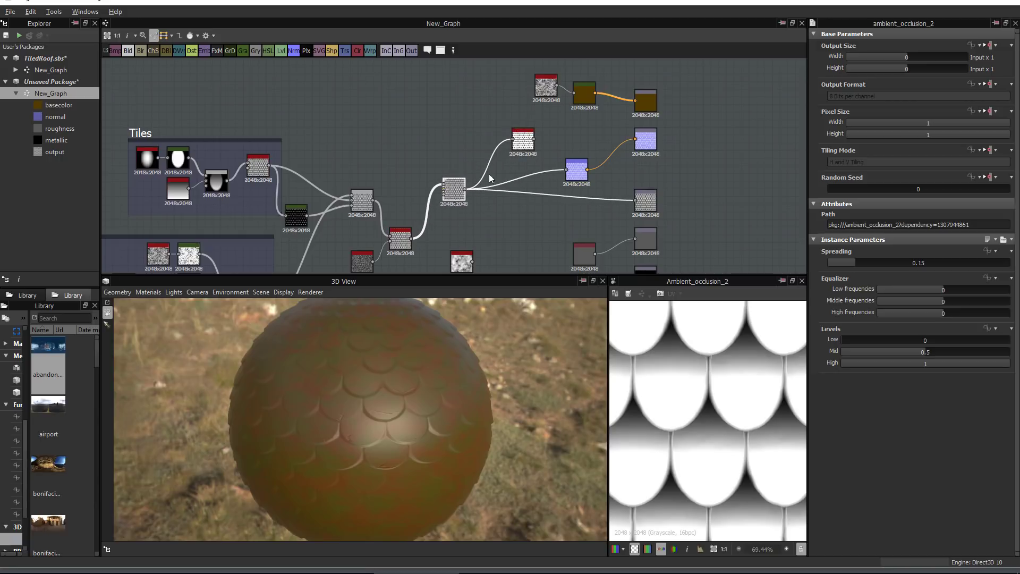
click(523, 141)
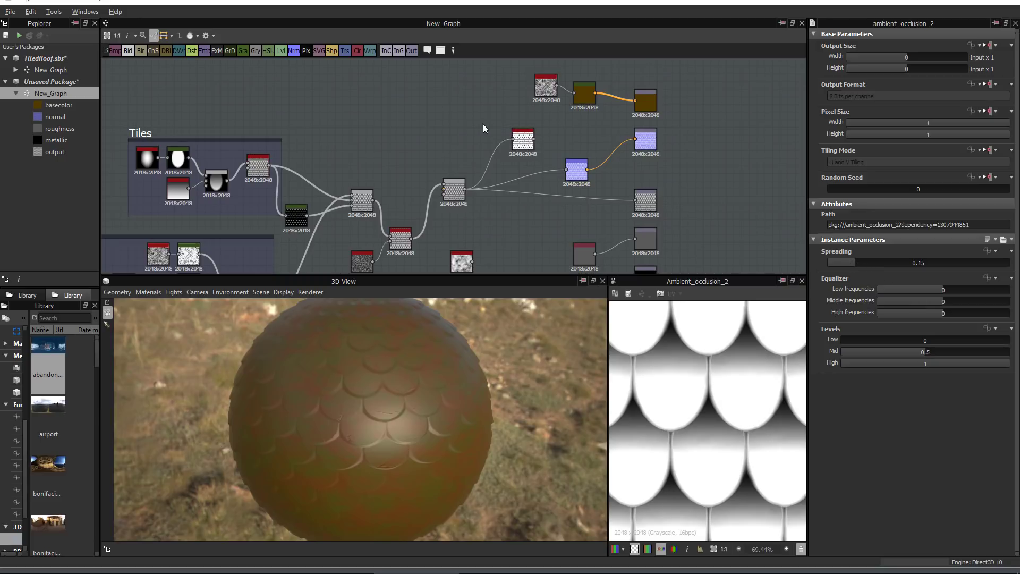
Try an Ambient Occlusion (HBAO) node on the final height Blend's output, and delete it again
key(space)
text(am)
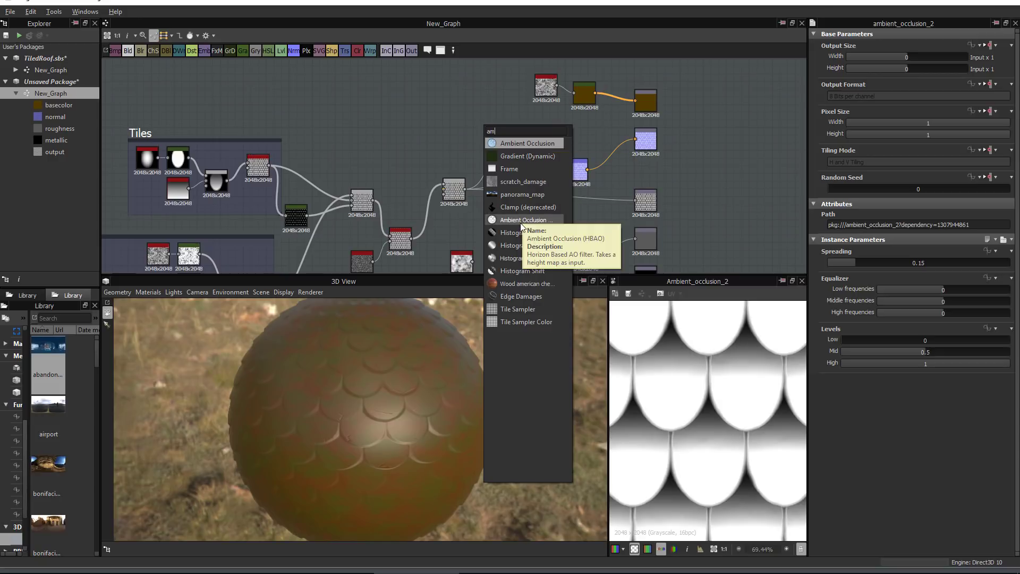
text(bi)
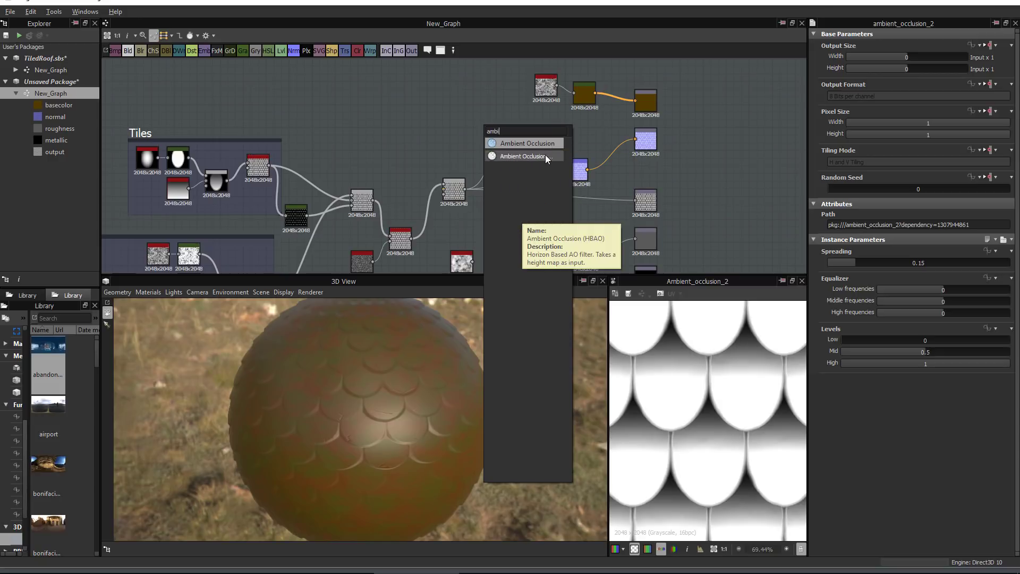
click(544, 156)
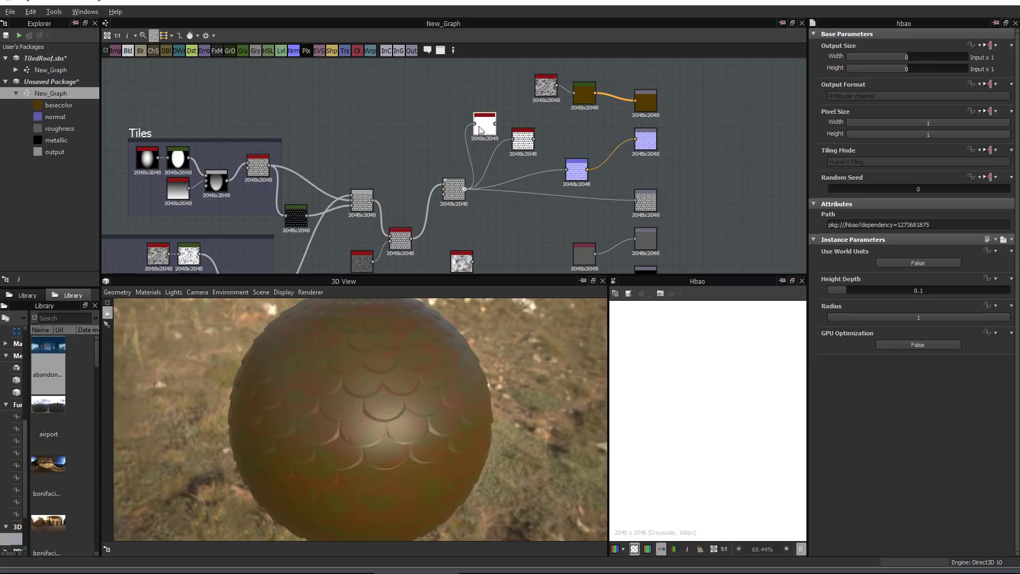
key(Delete)
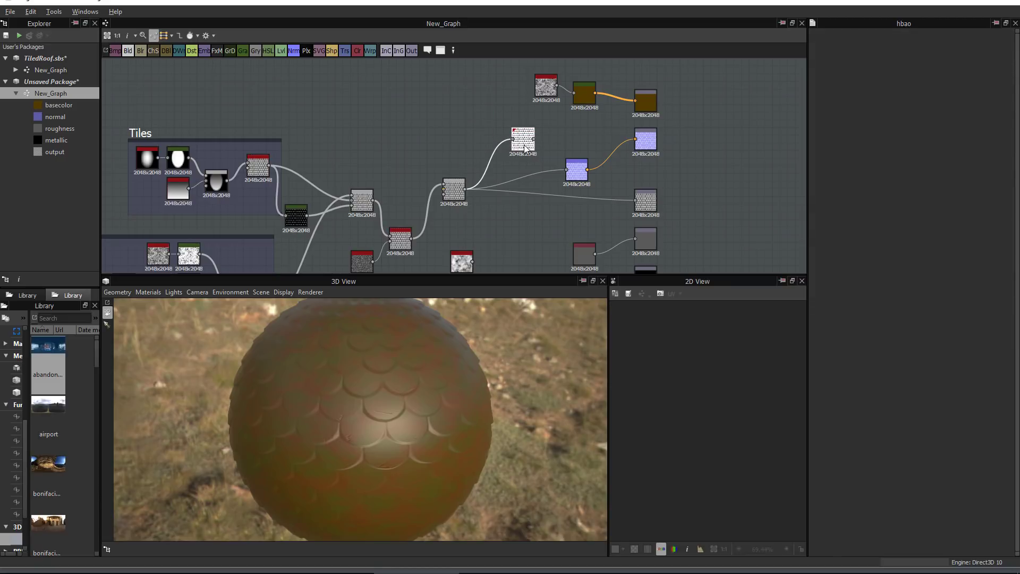
Set the Ambient Occlusion node's spreading to 0.02
double_click(524, 140)
drag(853, 262, 831, 260)
scroll(674, 386, down, 6)
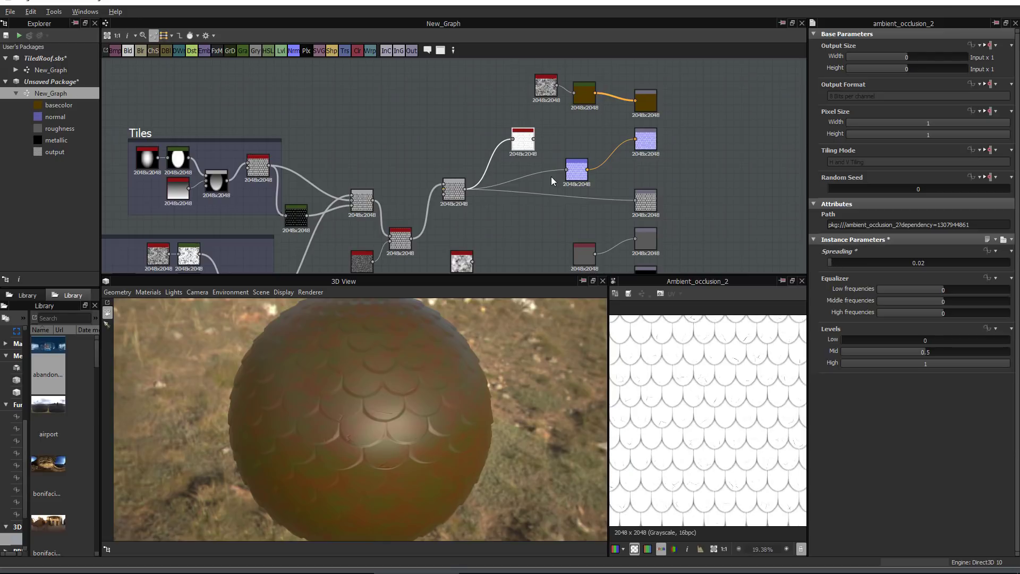
Add a Gradient Map in Color mode and connect the Ambient Occlusion output to it
click(602, 128)
key(space)
text(gr)
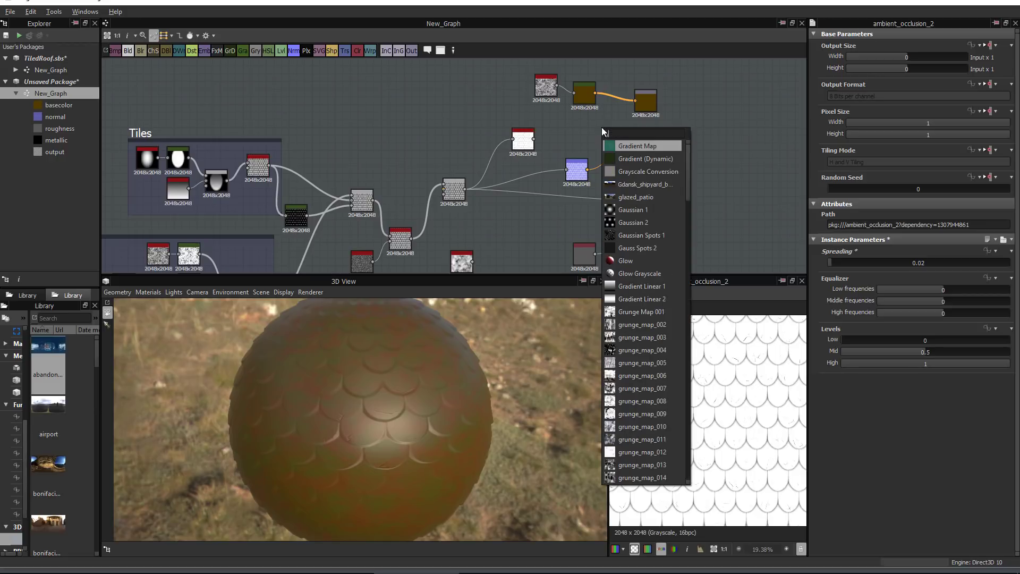
click(633, 149)
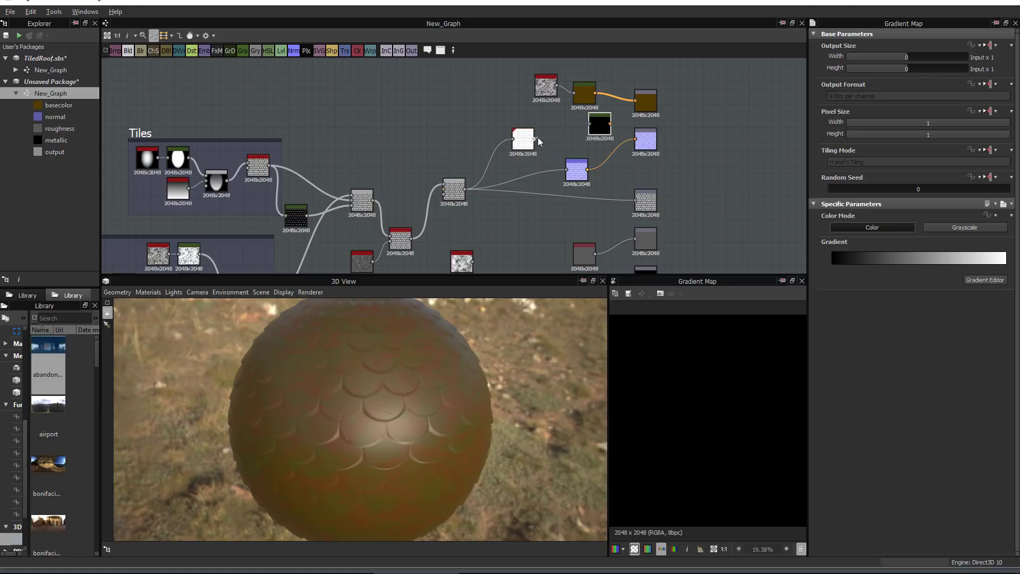
mouse_move(535, 139)
mouse_down()
mouse_move(589, 124)
mouse_move(540, 144)
mouse_up()
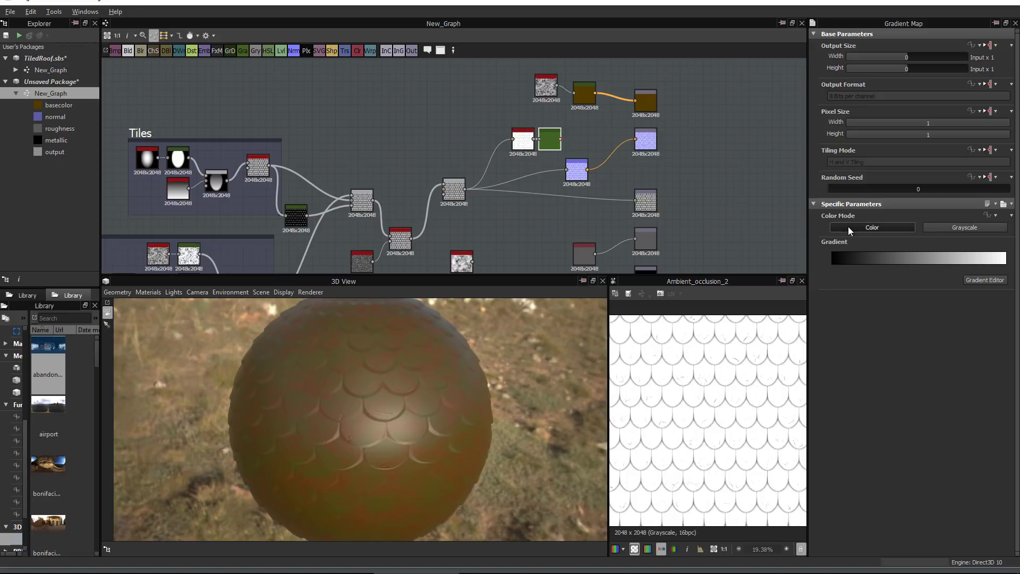
click(867, 228)
Shift the base color nodes back and add a Blend node fed by the base color and ambient occlusion Gradient Maps
drag(586, 94, 563, 93)
drag(542, 87, 500, 91)
drag(565, 97, 549, 109)
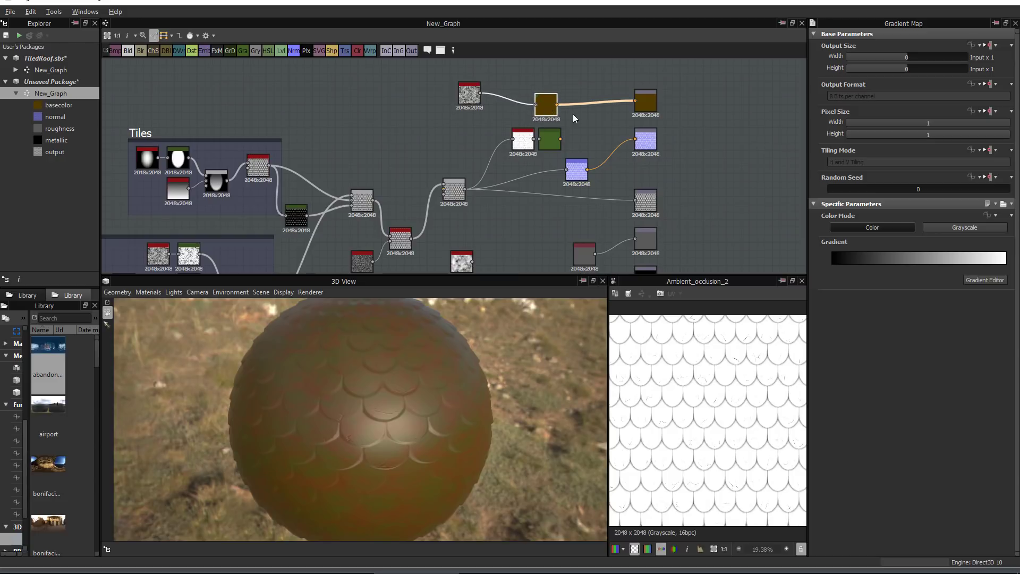
key(space)
text(bl)
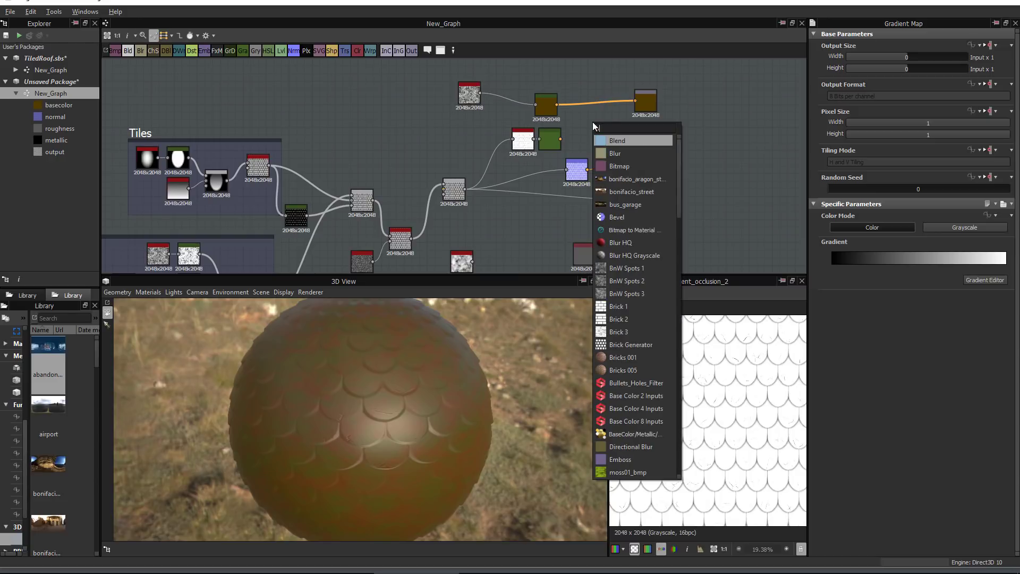
click(633, 141)
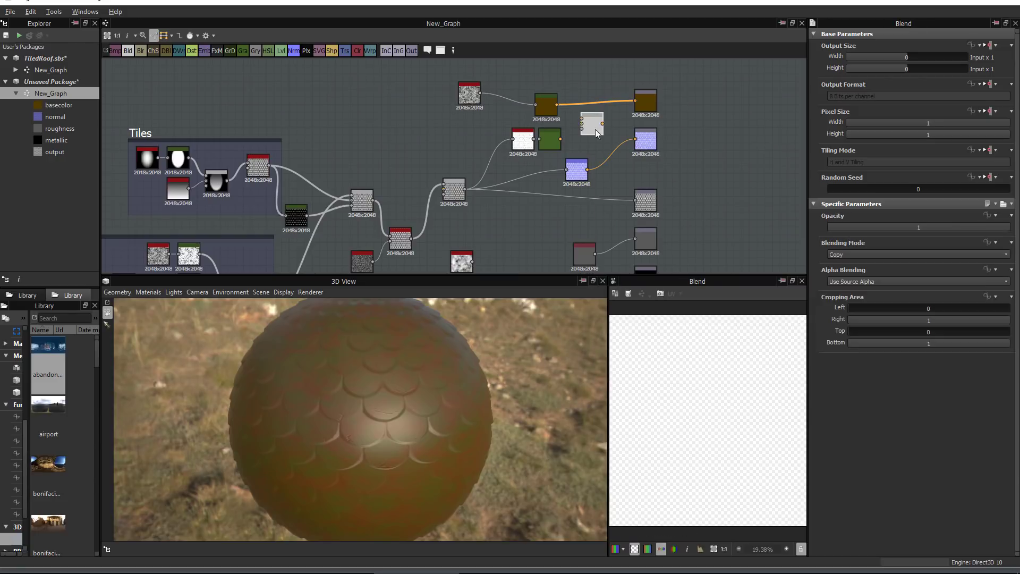
drag(583, 118, 582, 126)
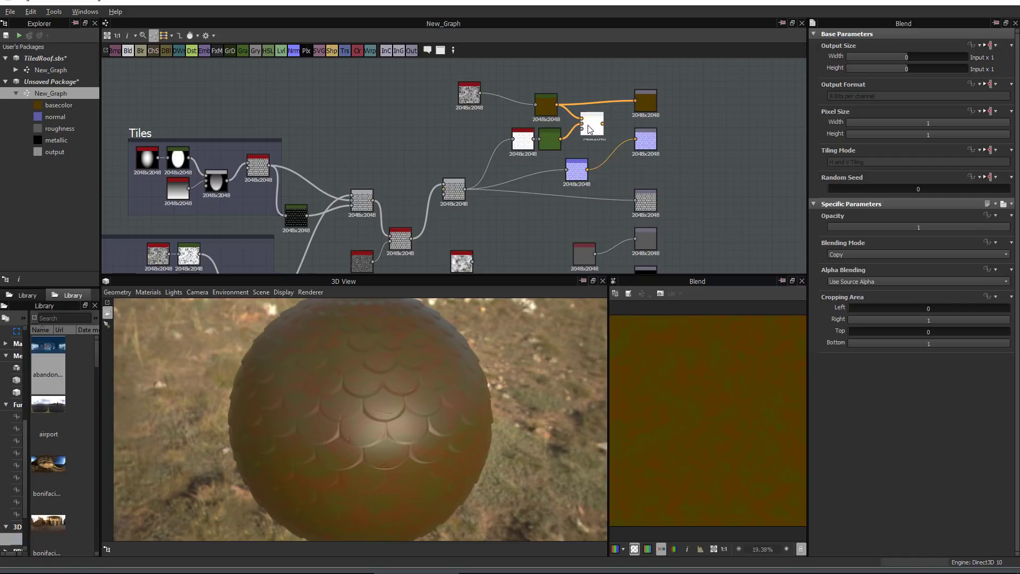
Set the new color Blend node's blending mode to Multiply
click(868, 255)
click(857, 288)
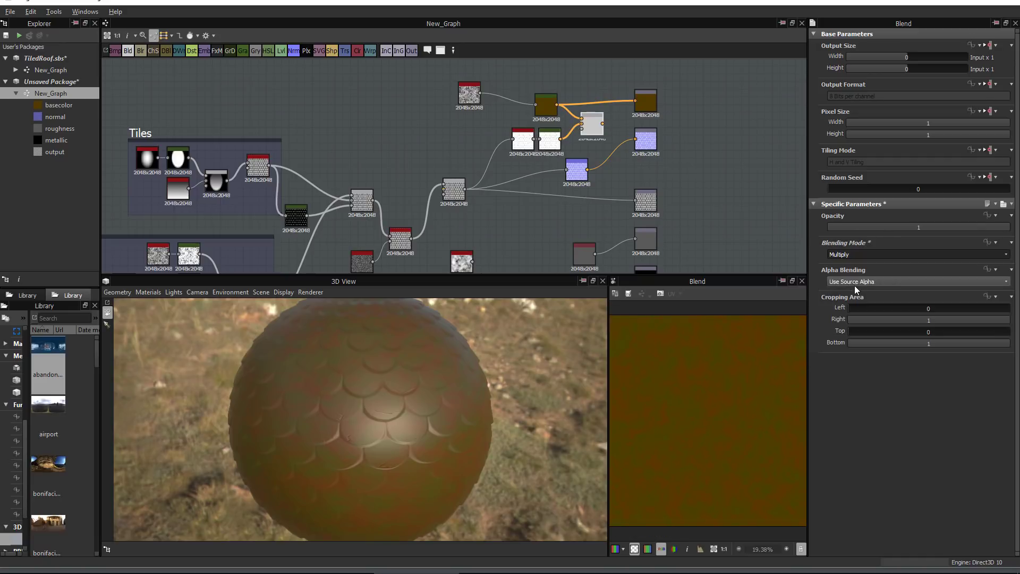
scroll(680, 407, up, 2)
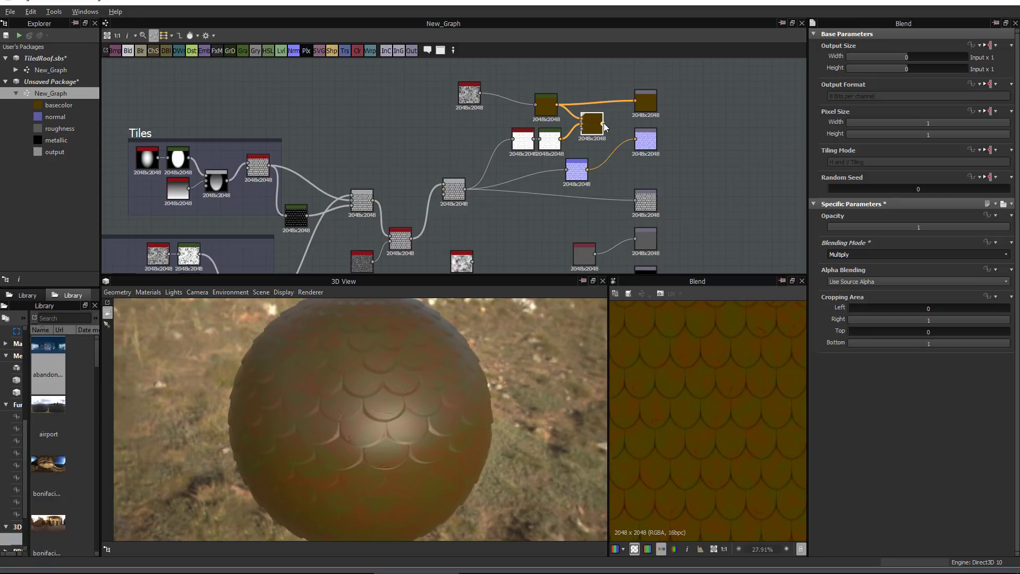
Connect the color Blend to the basecolor output and inspect the shaded tile edges and cracks in 3D
drag(603, 123, 643, 103)
scroll(374, 425, up, 4)
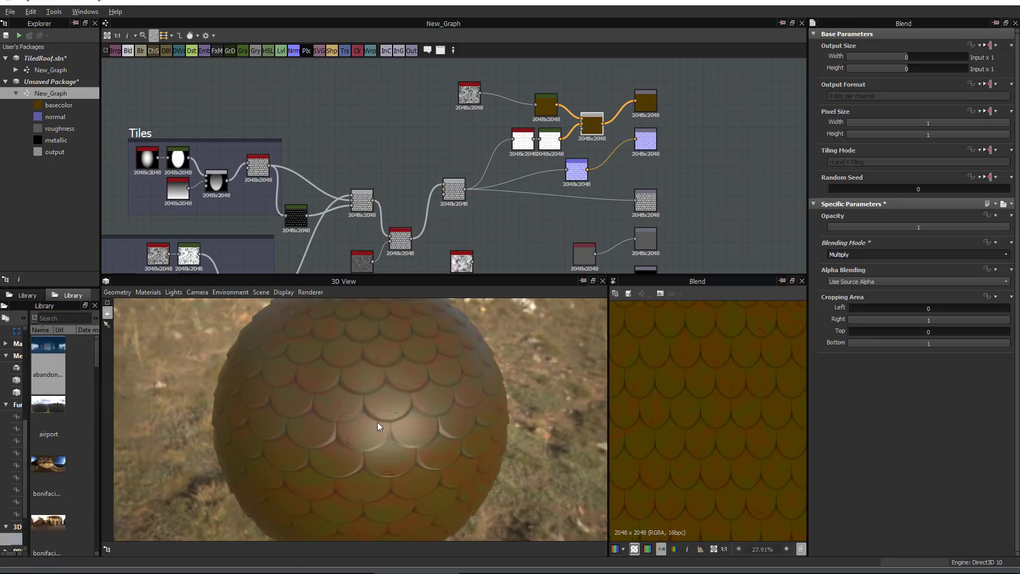
scroll(364, 420, down, 2)
drag(327, 416, 304, 397)
scroll(371, 412, up, 5)
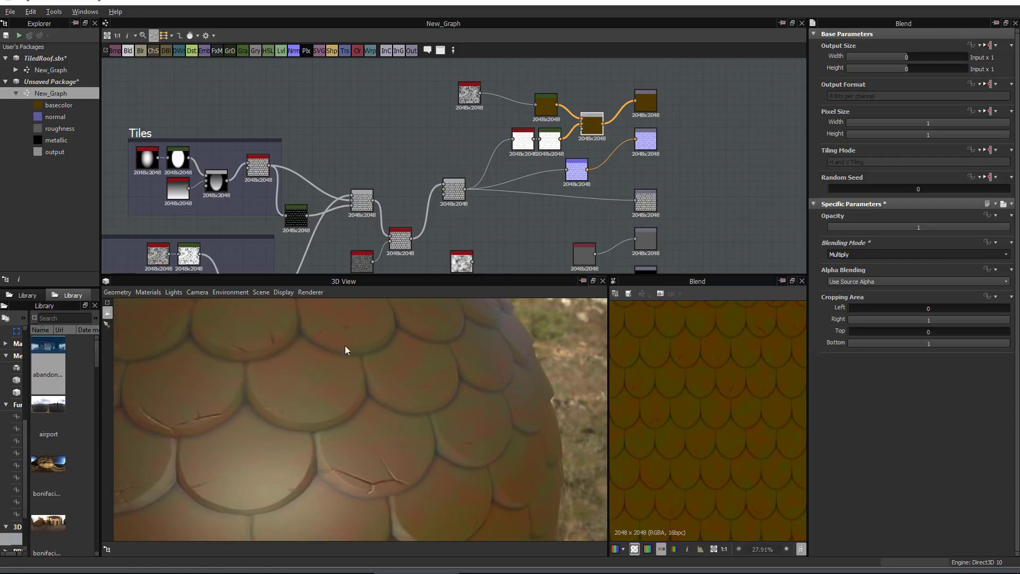
Recolor the end key of the base color Gradient Map to a dark blue-green and inspect the tile colors in 3D
click(546, 104)
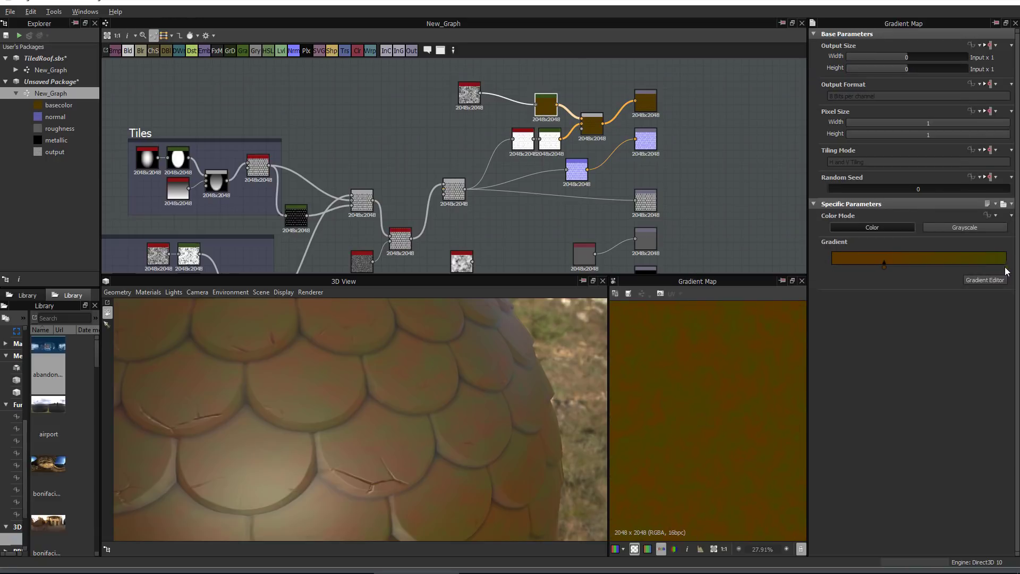
click(1006, 270)
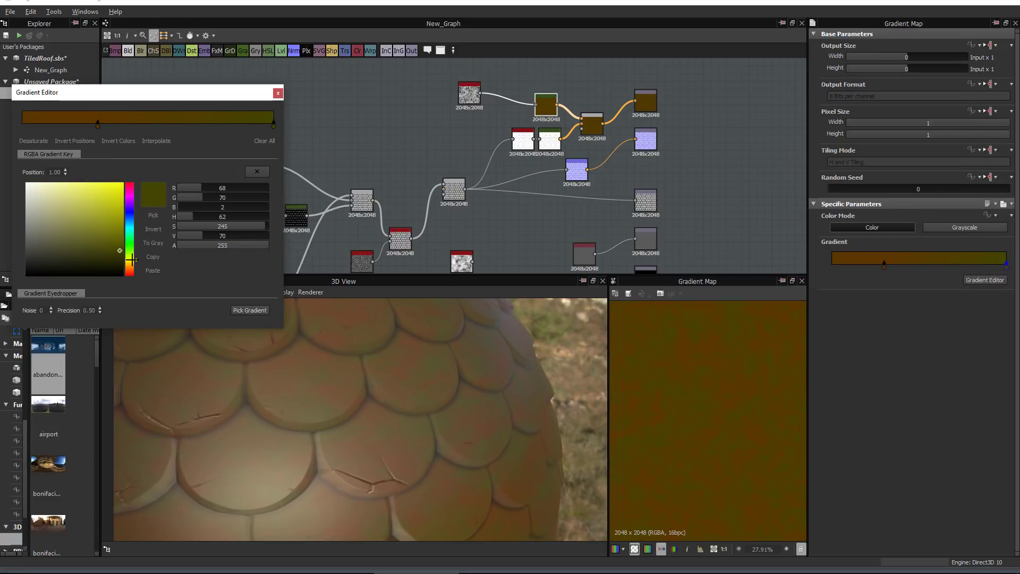
drag(132, 260, 72, 263)
click(277, 94)
scroll(315, 372, down, 5)
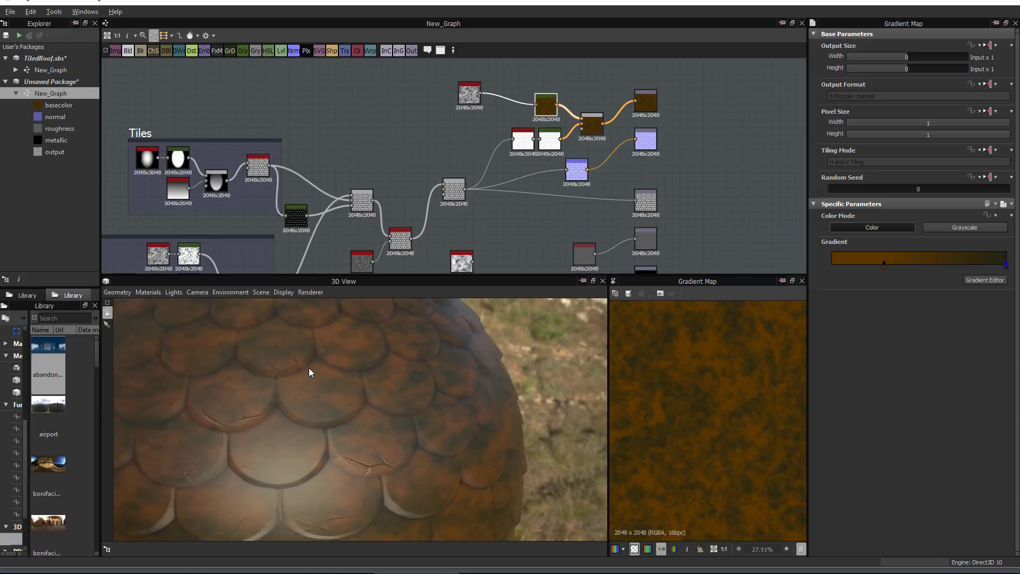
drag(296, 377, 387, 373)
scroll(369, 358, up, 1)
scroll(346, 359, up, 3)
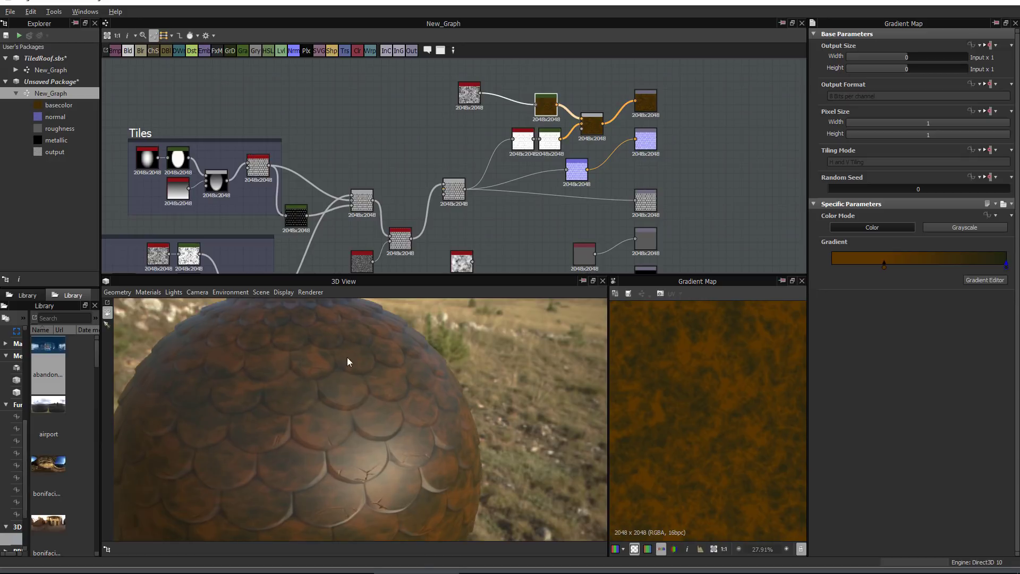
scroll(327, 387, up, 3)
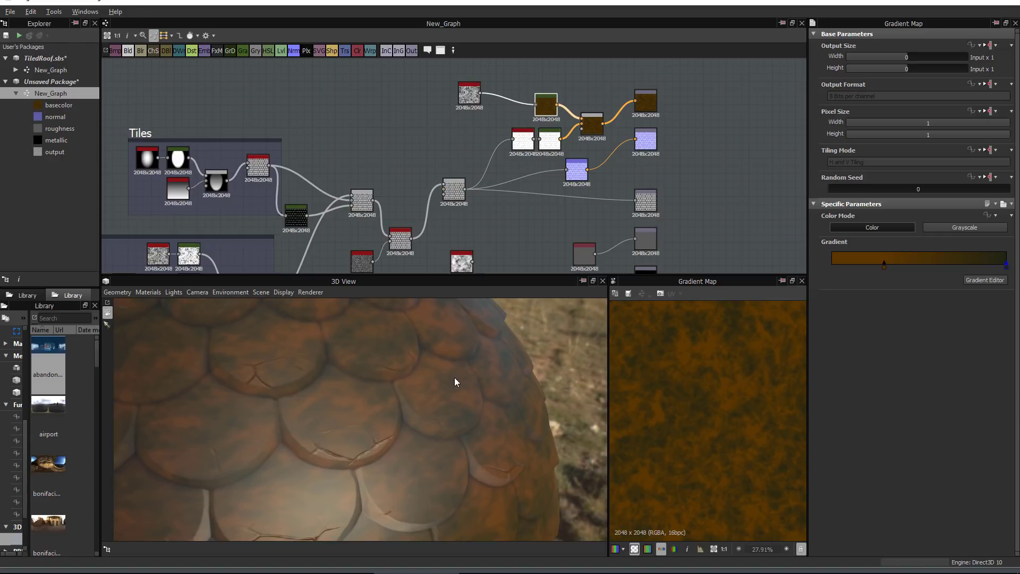
Shift the black key of the ambient occlusion Gradient Map to about 10% of the ramp, checking the tile edges in 3D
middle_drag(571, 144, 527, 169)
double_click(508, 166)
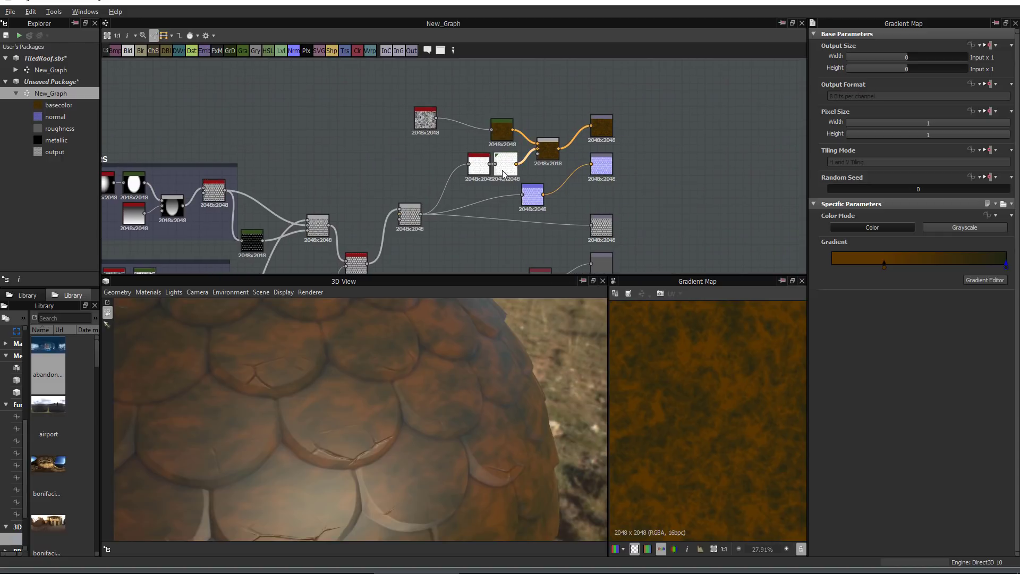
drag(836, 266, 945, 269)
scroll(423, 403, down, 6)
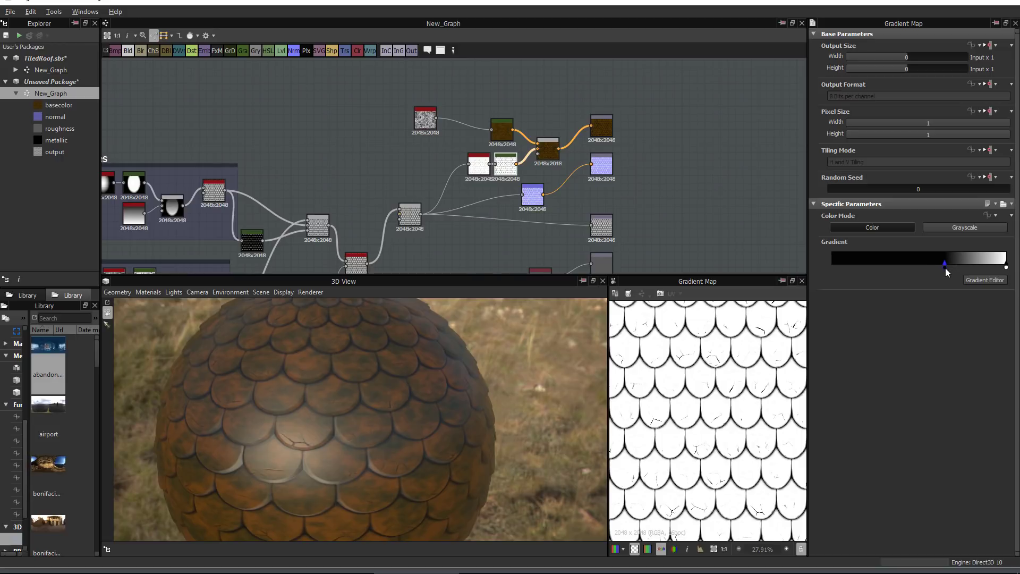
drag(947, 271, 926, 271)
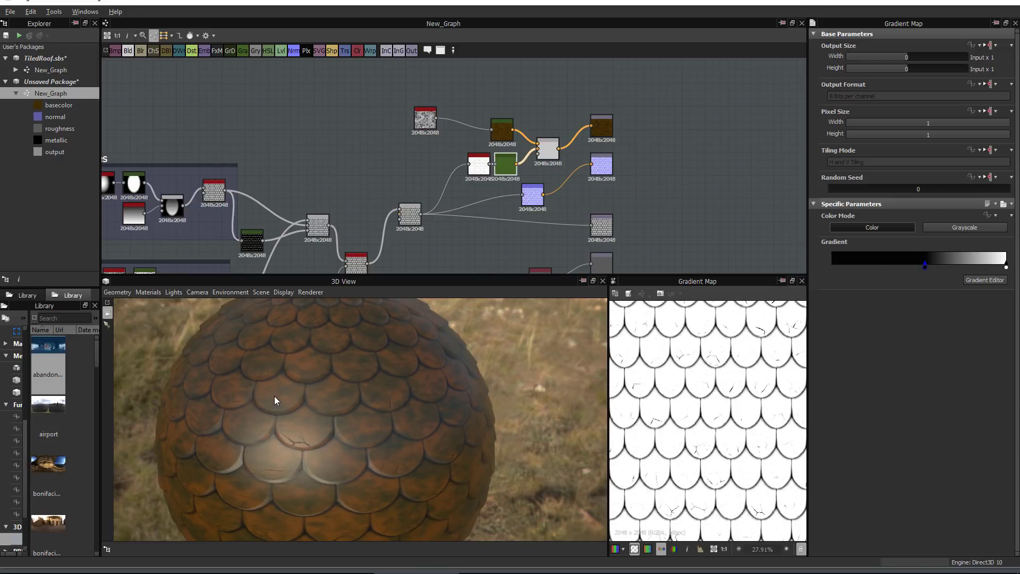
scroll(274, 397, down, 5)
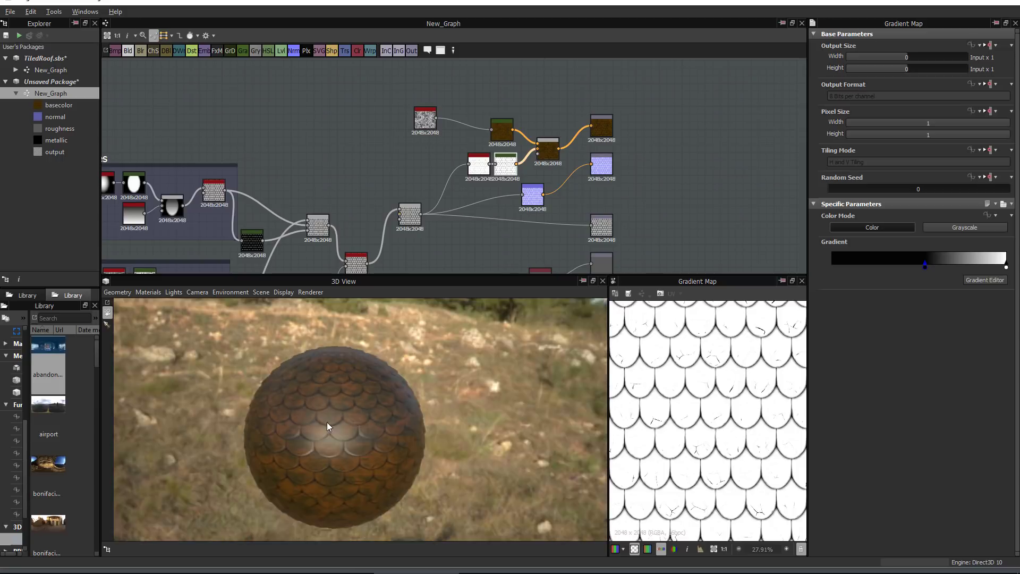
drag(327, 422, 318, 422)
drag(911, 269, 852, 270)
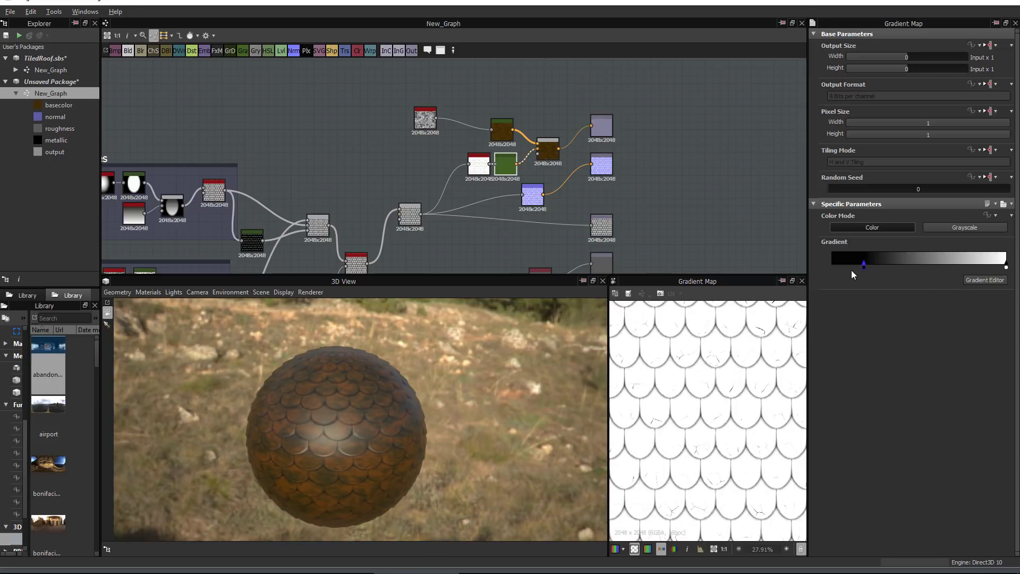
scroll(313, 428, up, 6)
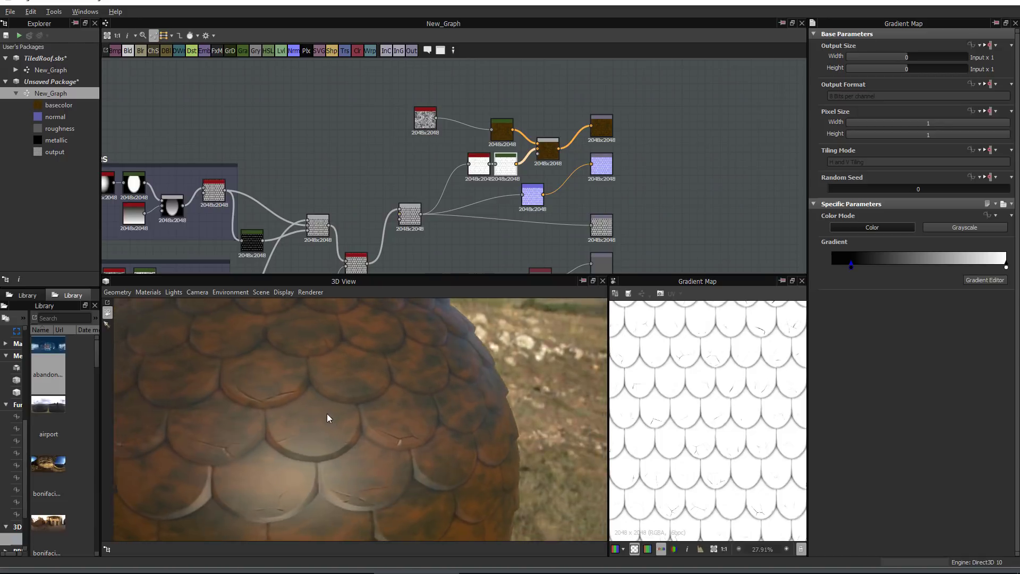
scroll(345, 414, up, 3)
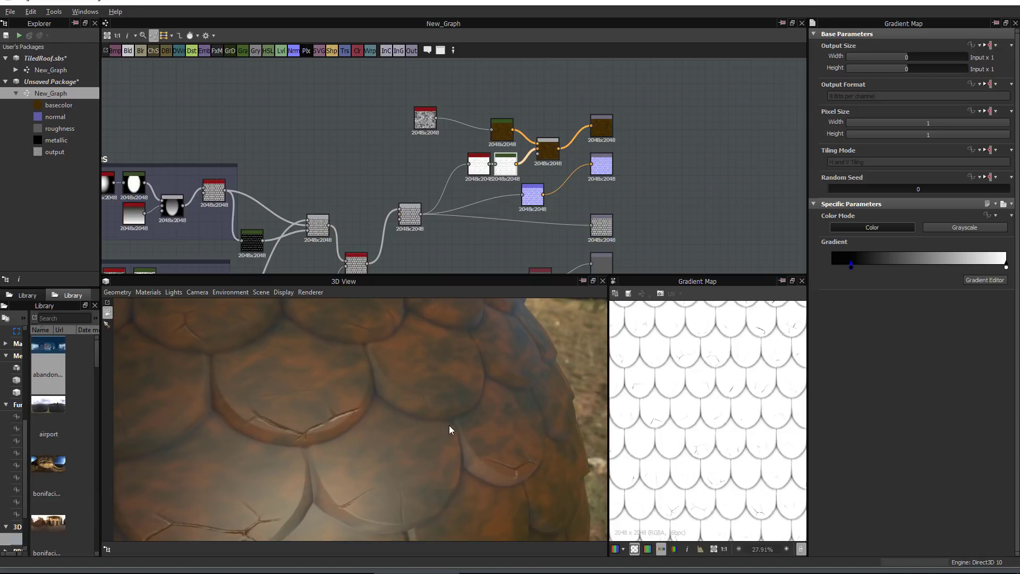
Add an Invert Grayscale node near the roughness nodes and feed it from the Ambient Occlusion output
middle_drag(488, 207, 459, 125)
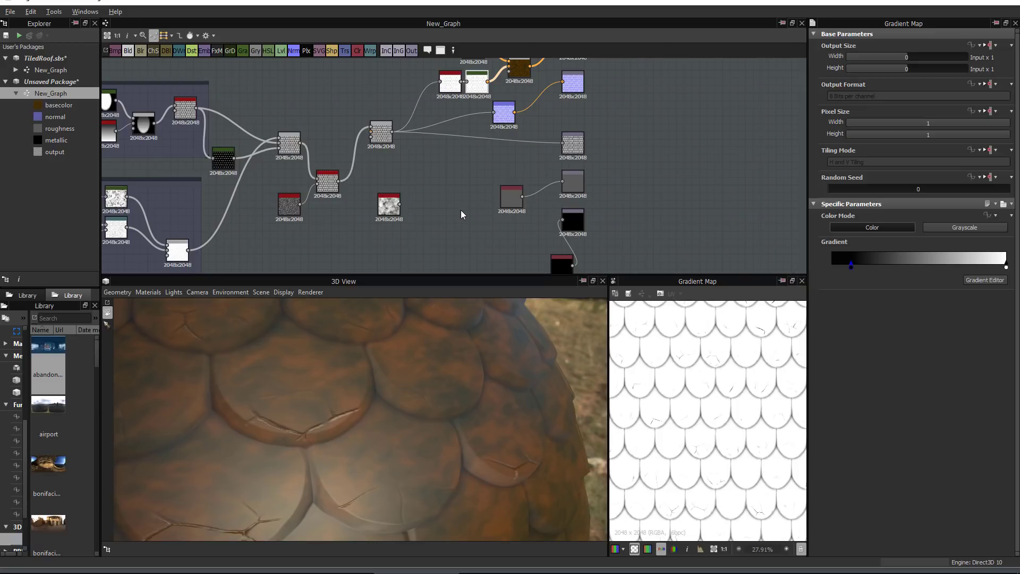
scroll(460, 215, down, 1)
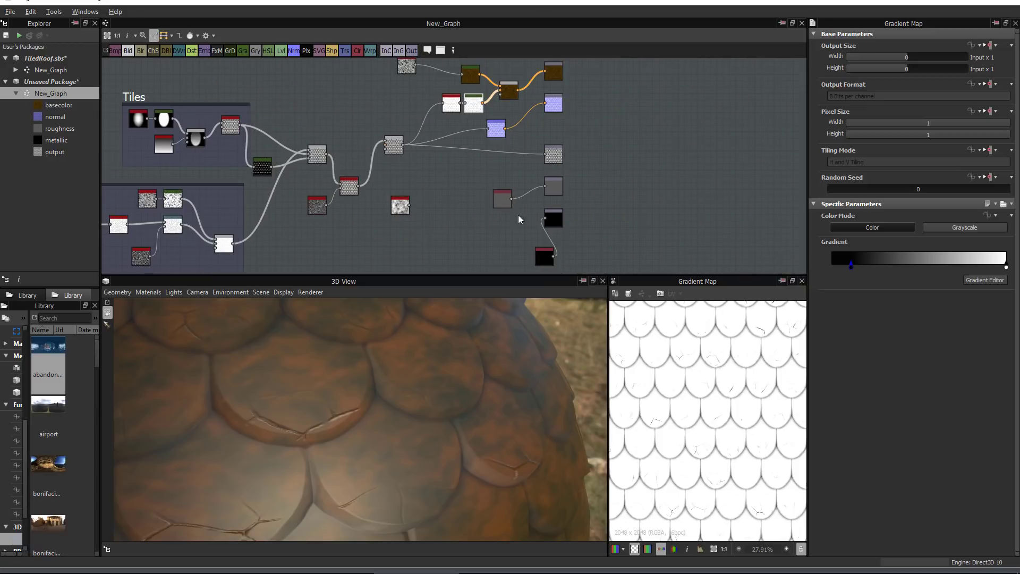
click(557, 192)
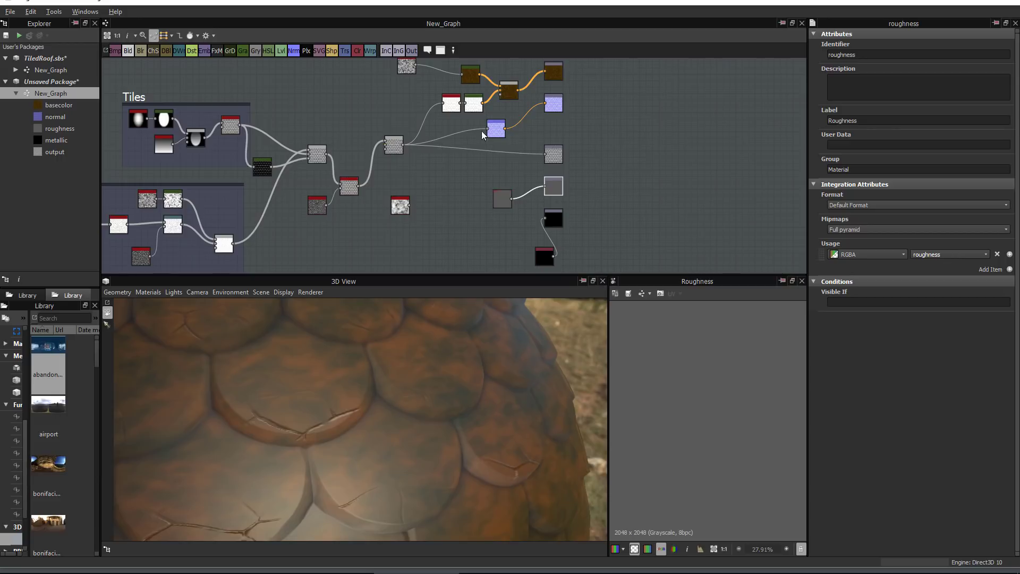
click(473, 104)
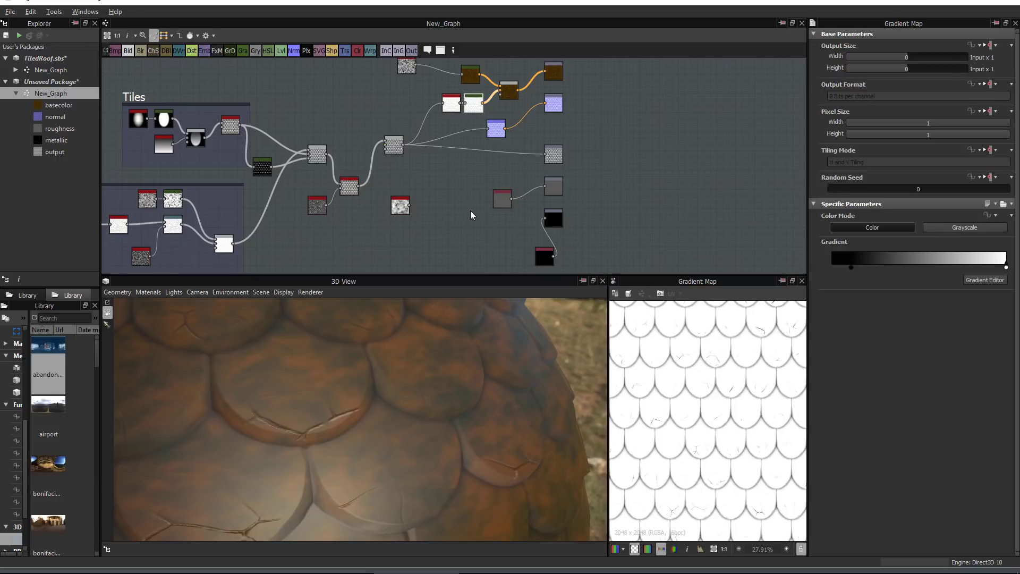
key(space)
text(inv)
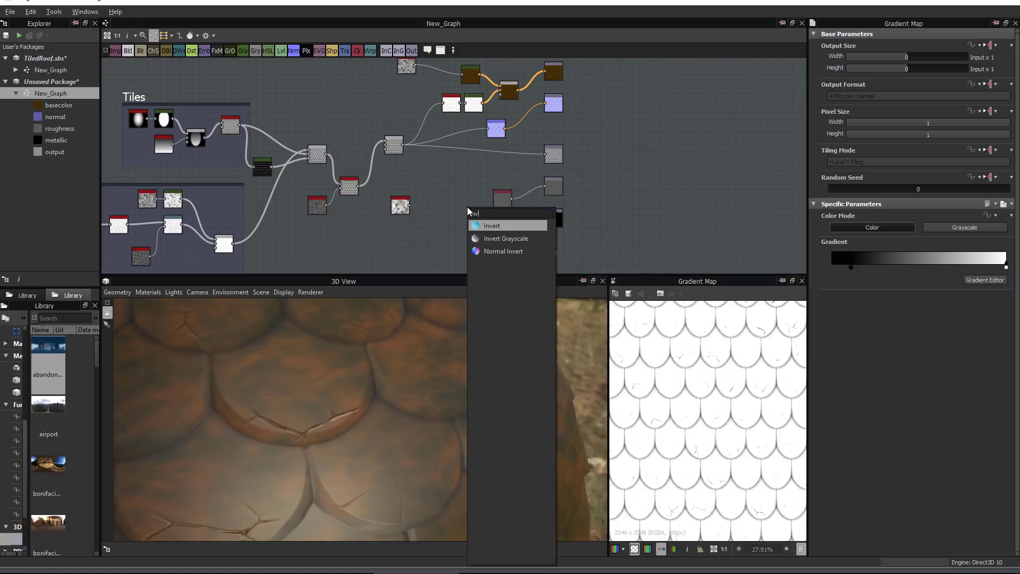
click(492, 238)
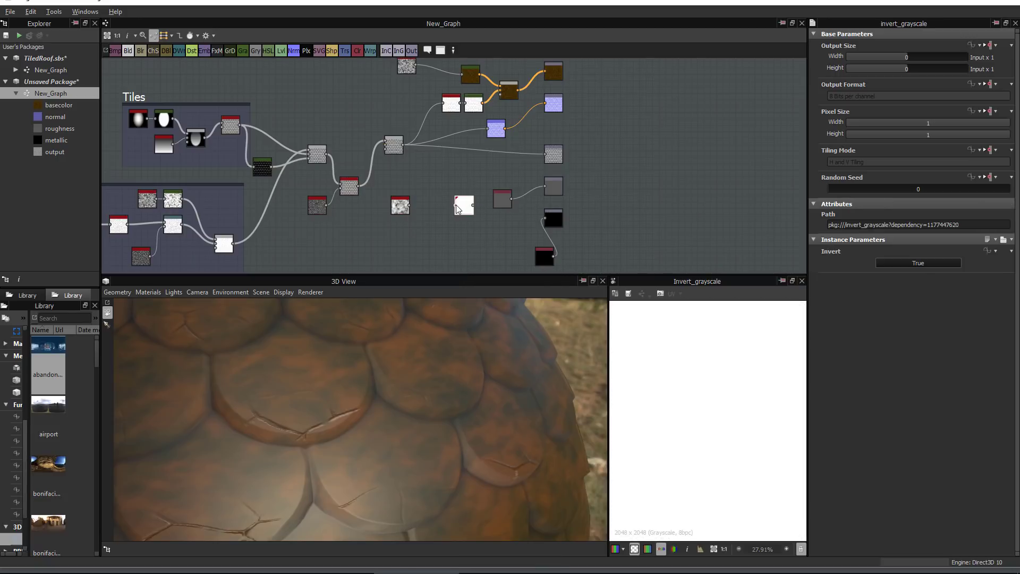
drag(442, 142, 461, 104)
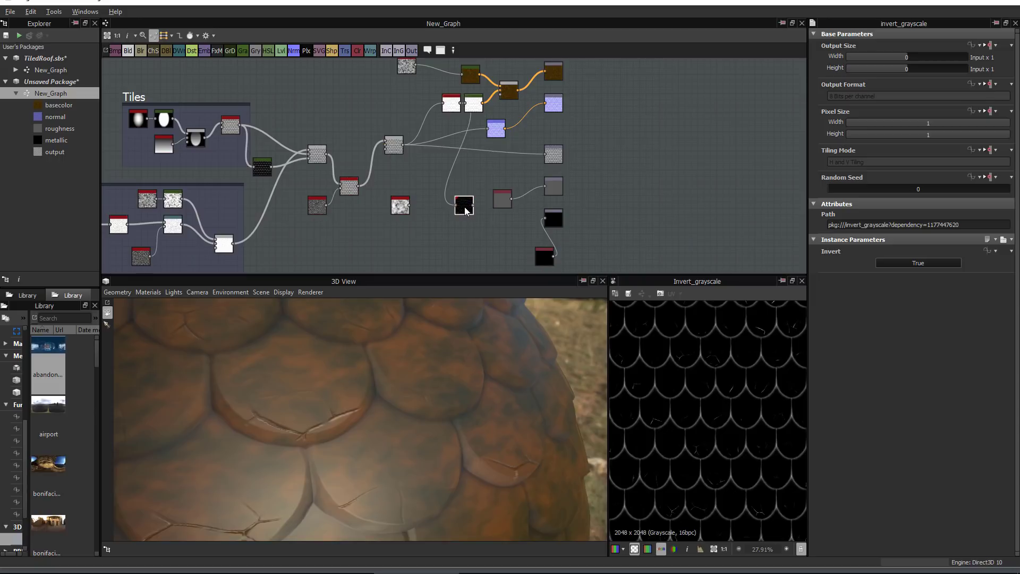
scroll(670, 351, up, 3)
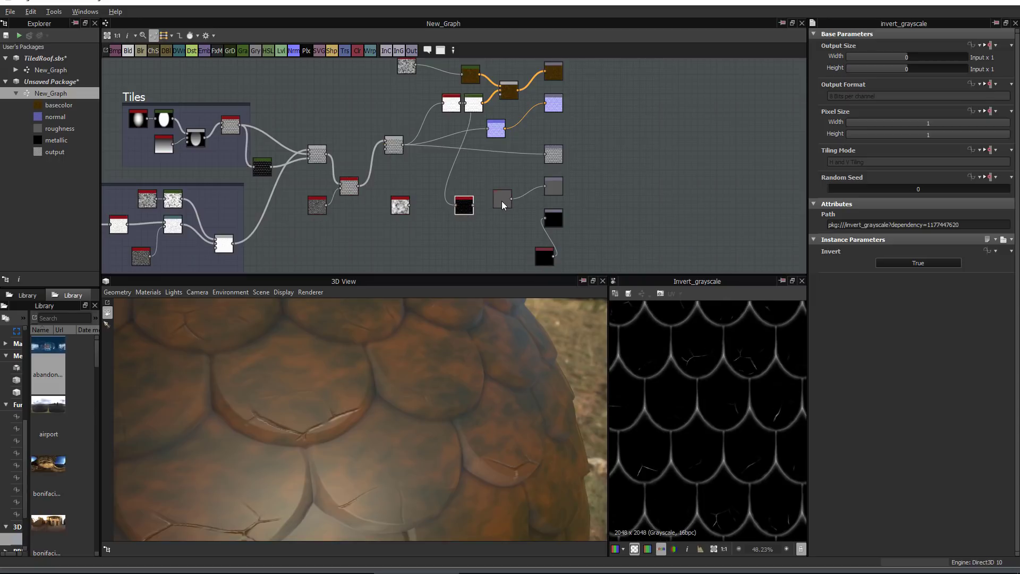
Combine the inverted ambient occlusion with the roughness Uniform Color in a new Blend node set to Max (Lighten)
drag(498, 207, 459, 236)
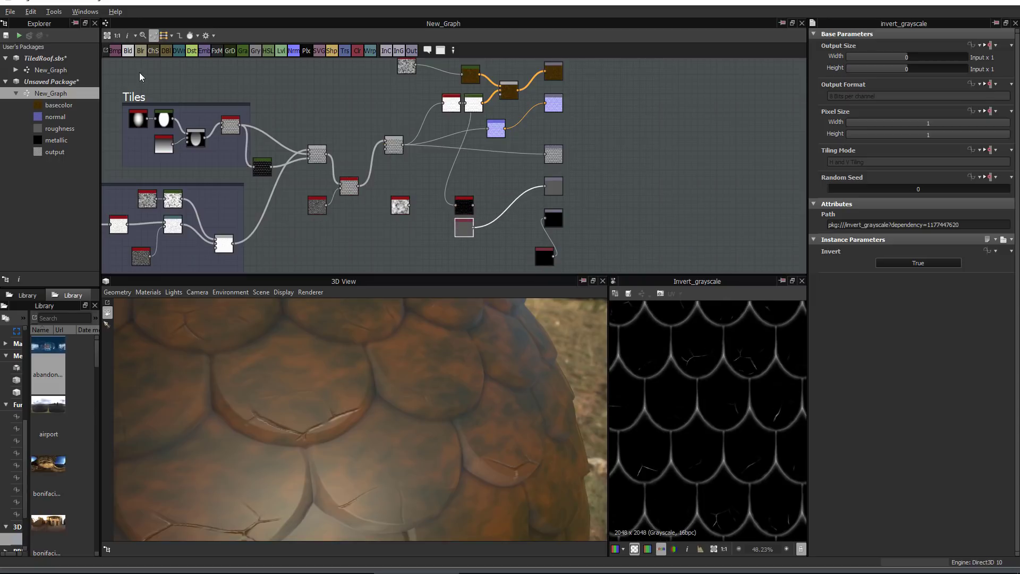
drag(131, 55, 508, 199)
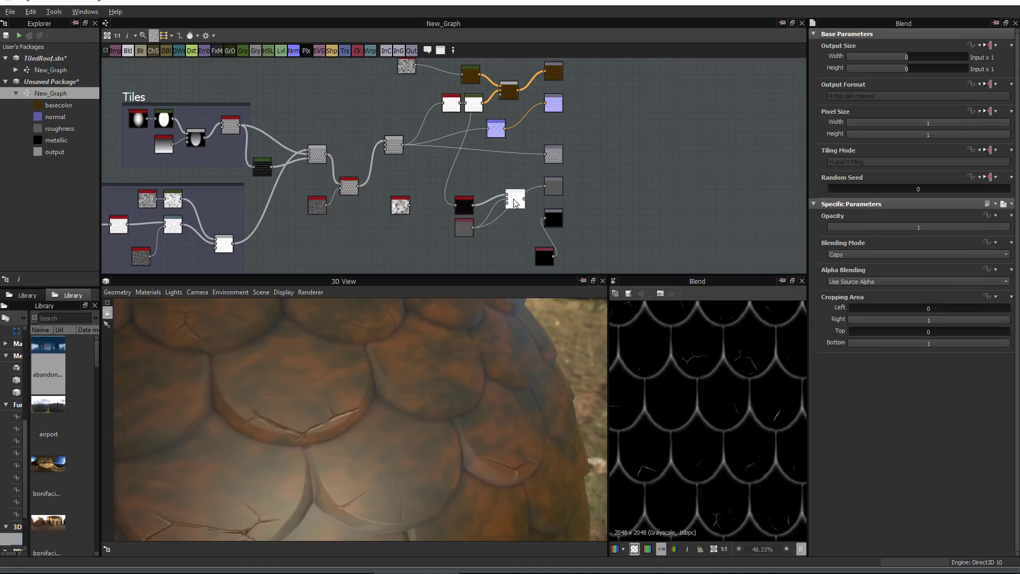
click(866, 253)
click(867, 256)
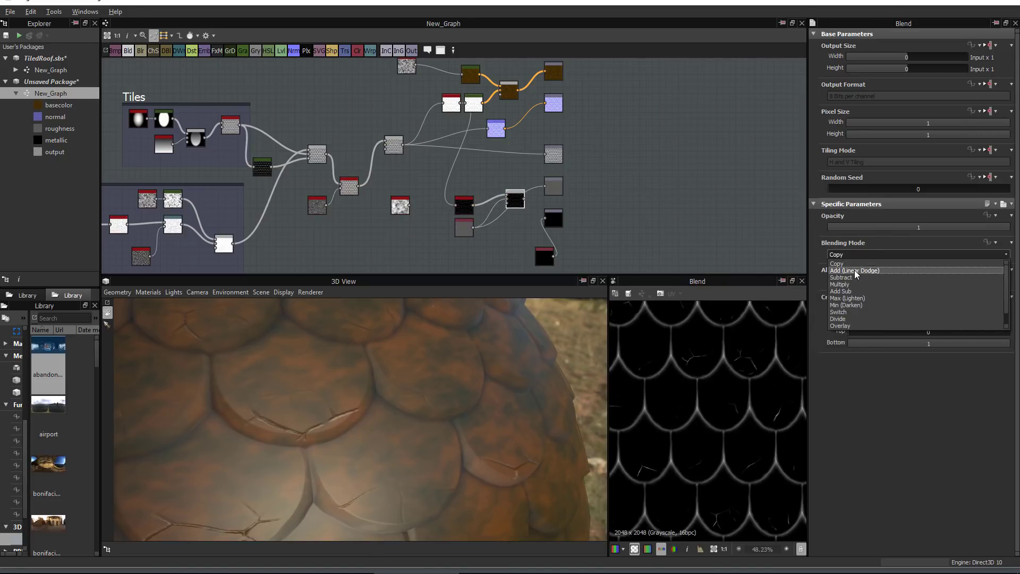
click(851, 298)
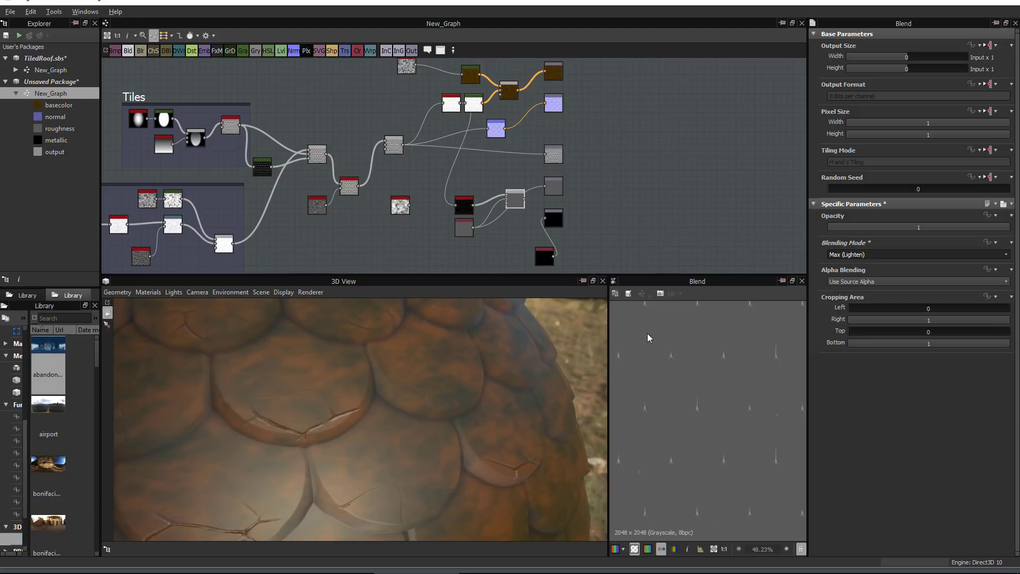
scroll(470, 222, up, 6)
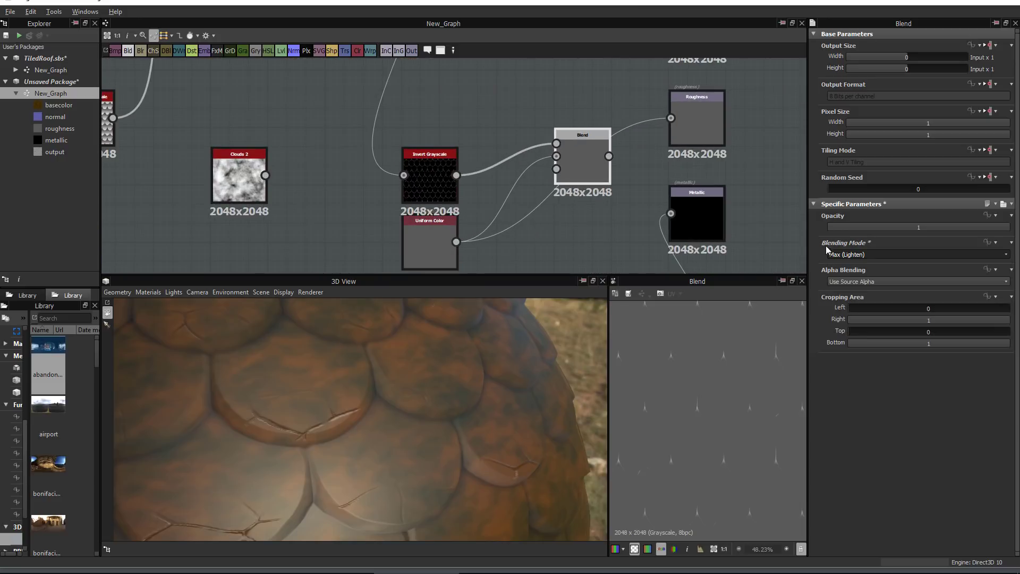
click(849, 254)
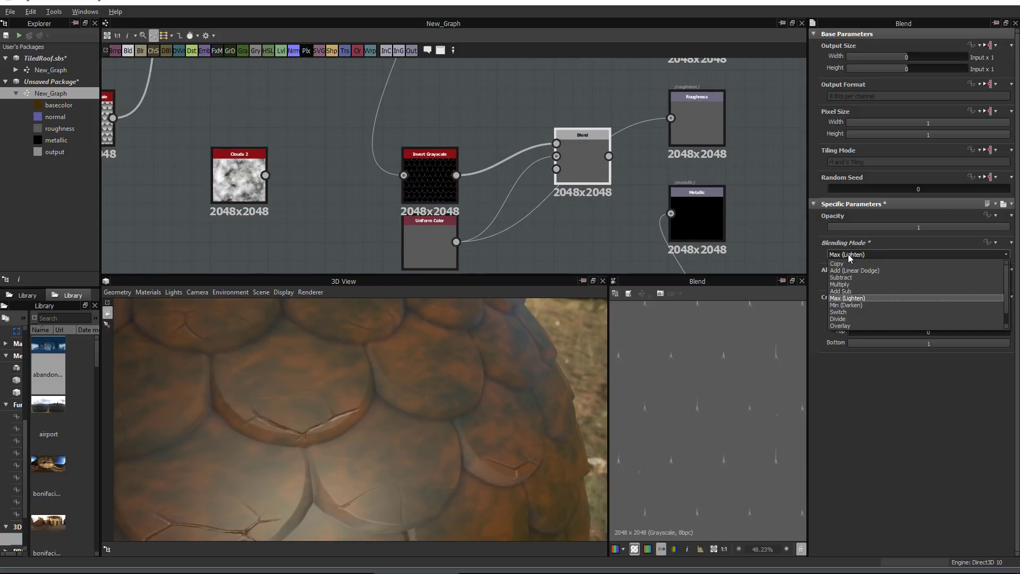
click(565, 235)
Add a Gradient Map fed by Invert Grayscale, set it to Grayscale mode and place a white key about halfway along the ramp
key(space)
text(gra)
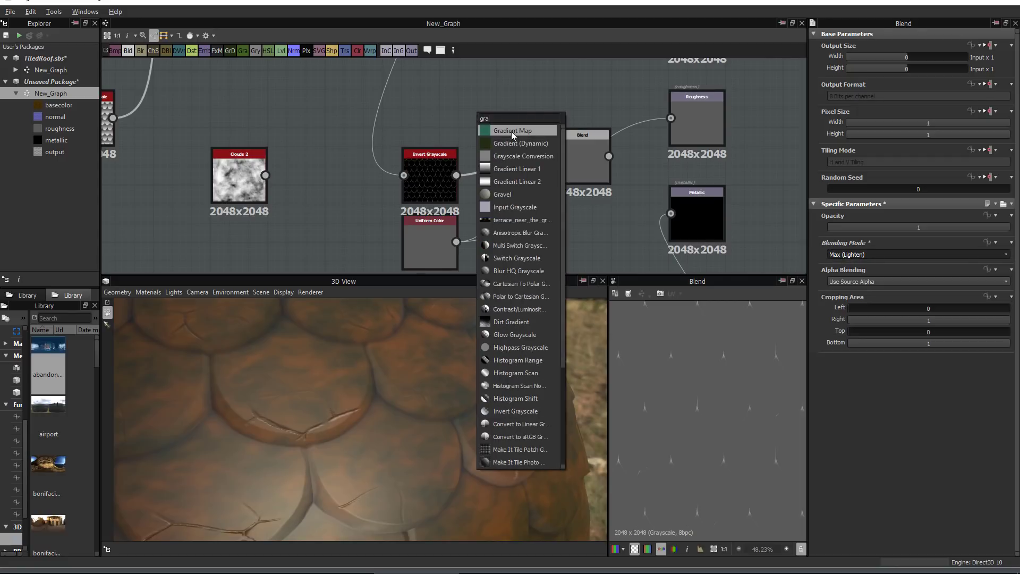
click(511, 132)
click(955, 229)
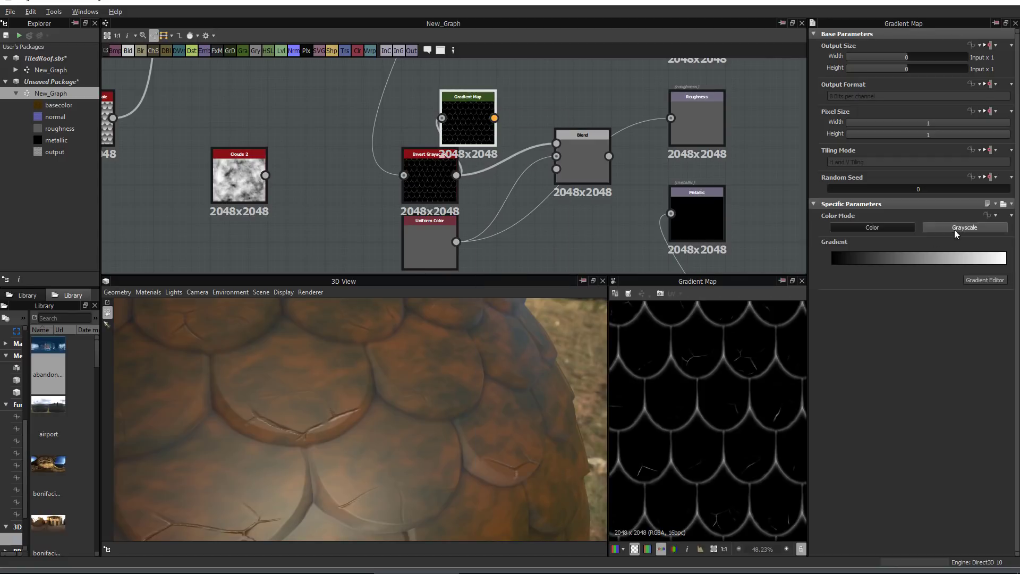
drag(1005, 270, 917, 263)
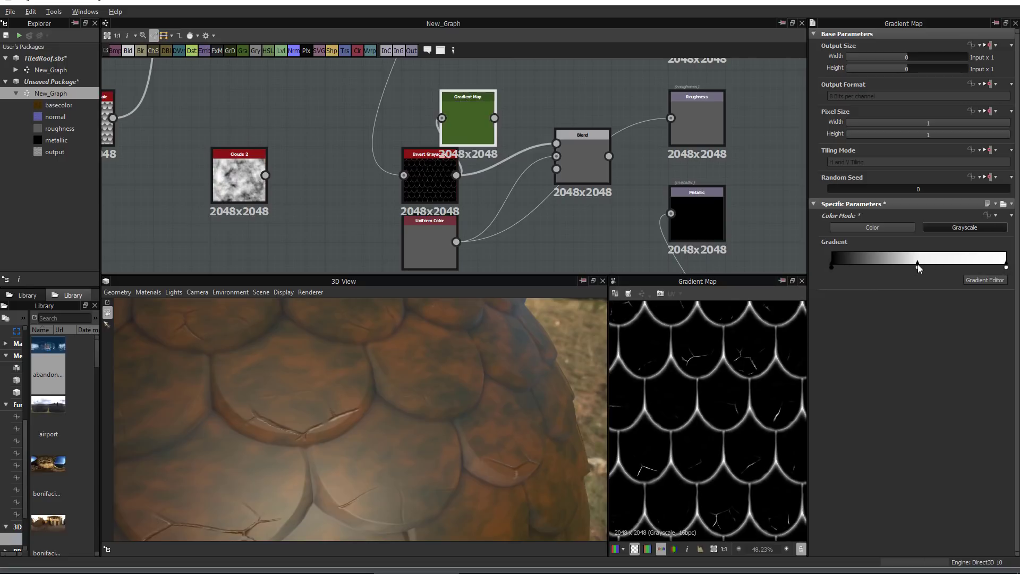
Connect the grayscale Gradient Map to the roughness Blend's foreground and the Blend to the Roughness output, and check the sphere in 3D
drag(494, 118, 557, 143)
click(583, 162)
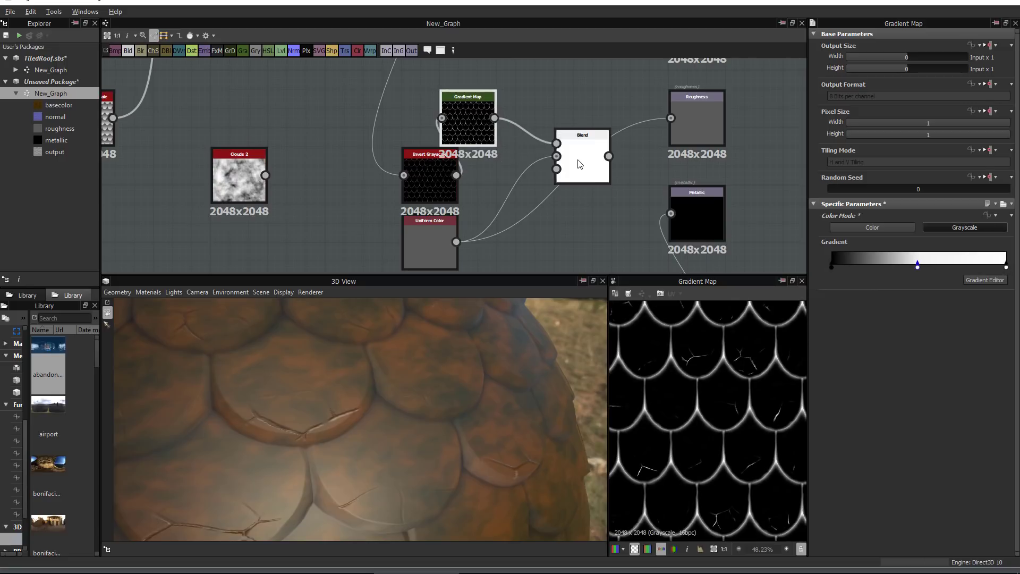
scroll(703, 355, up, 4)
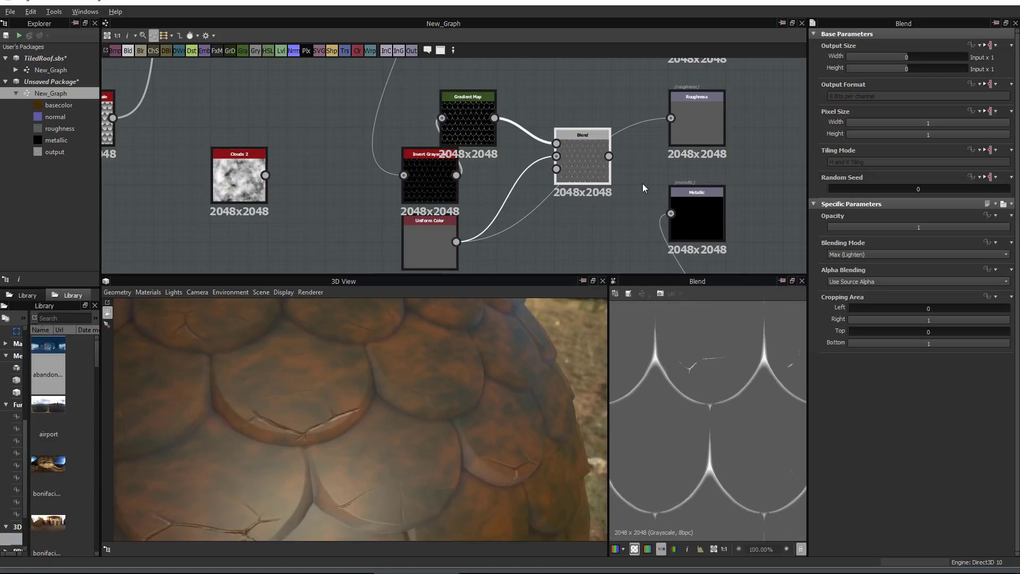
drag(609, 155, 671, 118)
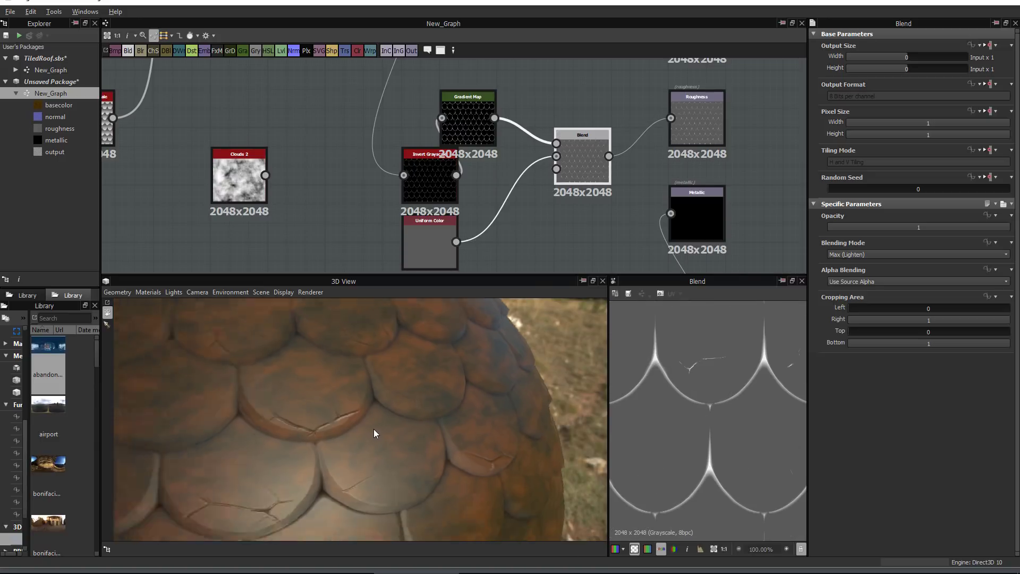
scroll(375, 429, down, 5)
drag(384, 407, 359, 426)
Move the middle white key of the roughness Gradient Map to about 30% of the ramp while checking the sphere's reflections
double_click(468, 127)
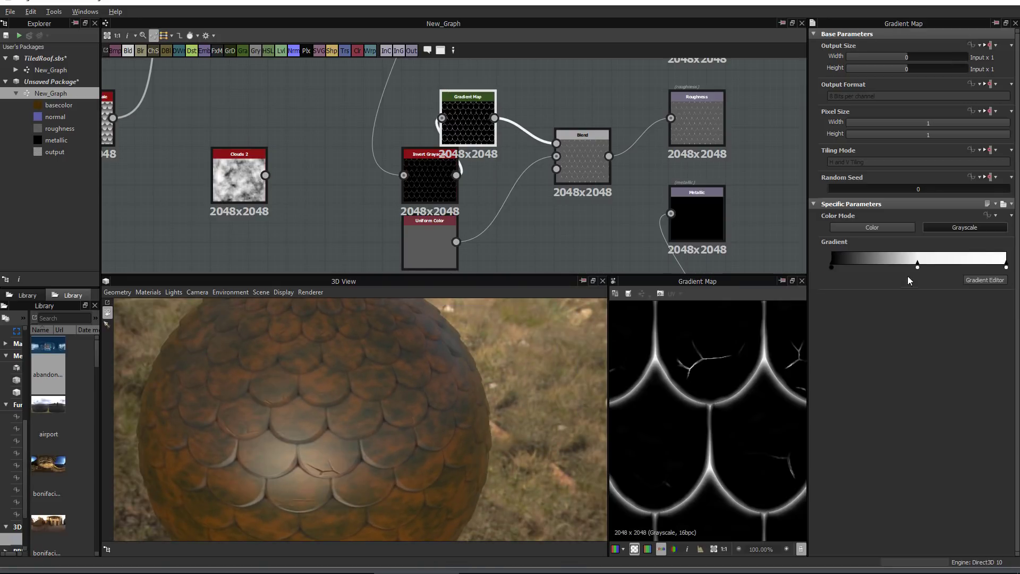
drag(918, 267, 874, 267)
mouse_move(378, 430)
mouse_down()
mouse_move(368, 404)
mouse_move(446, 404)
mouse_move(350, 399)
mouse_move(426, 397)
mouse_move(324, 447)
mouse_move(320, 417)
mouse_move(298, 430)
mouse_move(361, 439)
mouse_up()
scroll(318, 466, down, 3)
scroll(354, 438, up, 3)
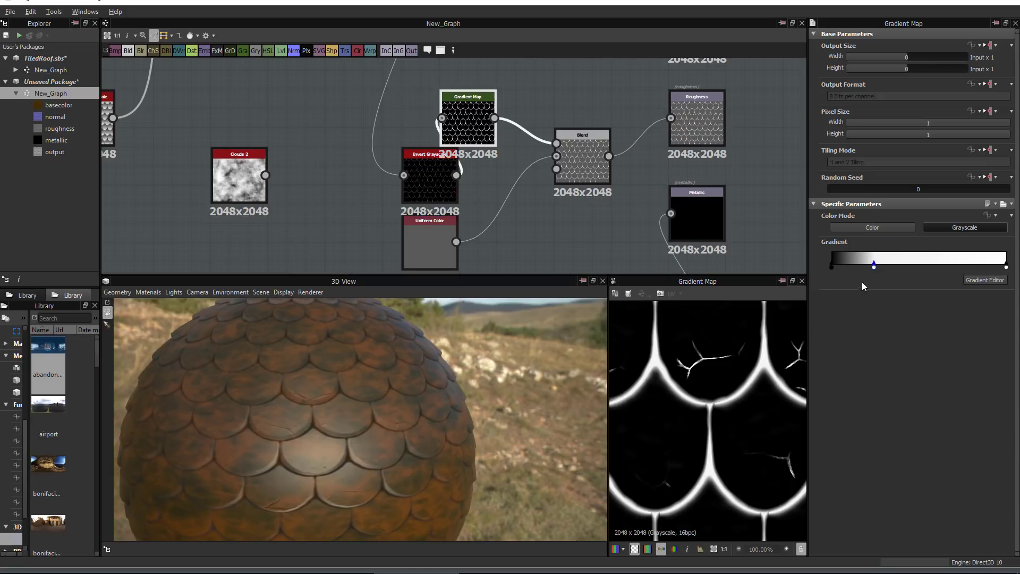
mouse_move(876, 263)
mouse_down()
mouse_move(923, 264)
mouse_move(885, 263)
mouse_up()
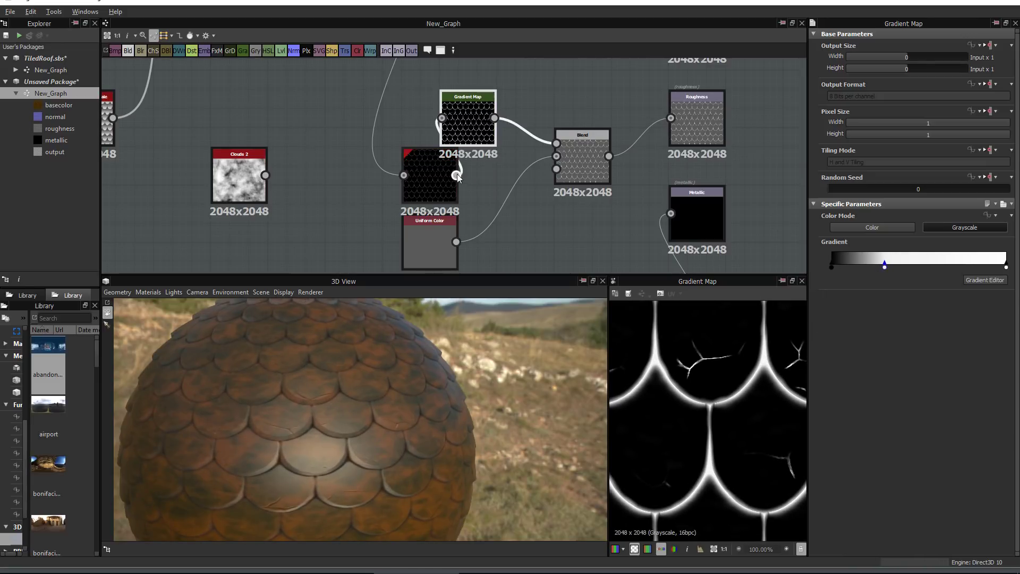
Move the Invert Grayscale node beside the roughness Gradient Map it feeds
drag(416, 172, 378, 118)
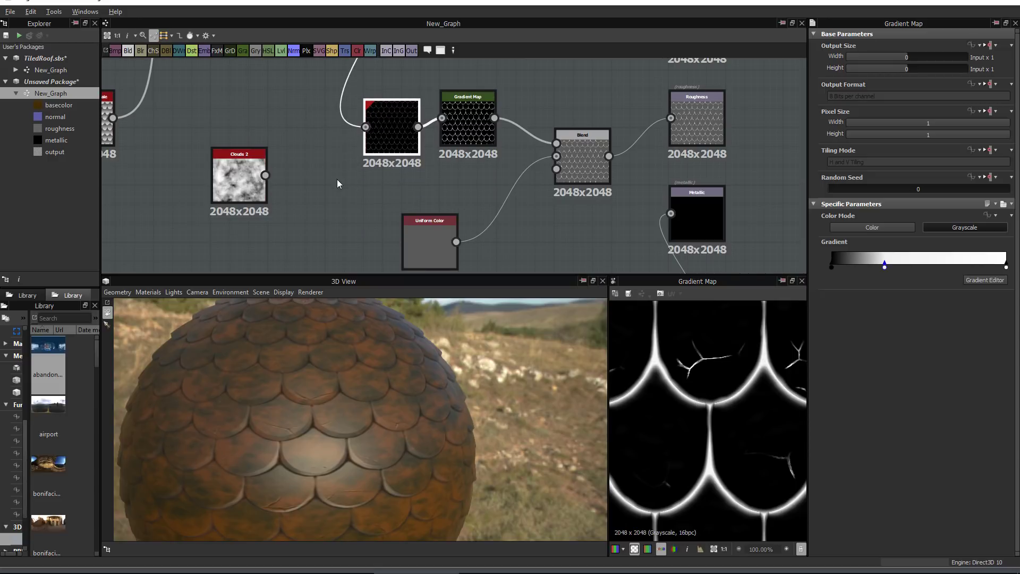
scroll(303, 414, down, 3)
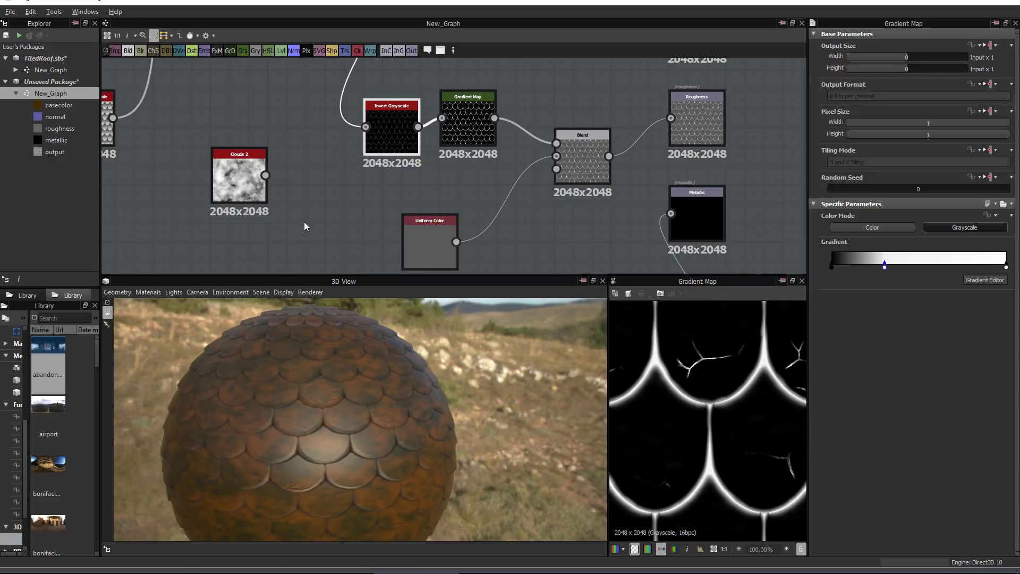
scroll(304, 219, down, 4)
Add a Curvature node near the base color nodes and feed it from the Normal node's output
middle_drag(312, 179, 313, 294)
key(space)
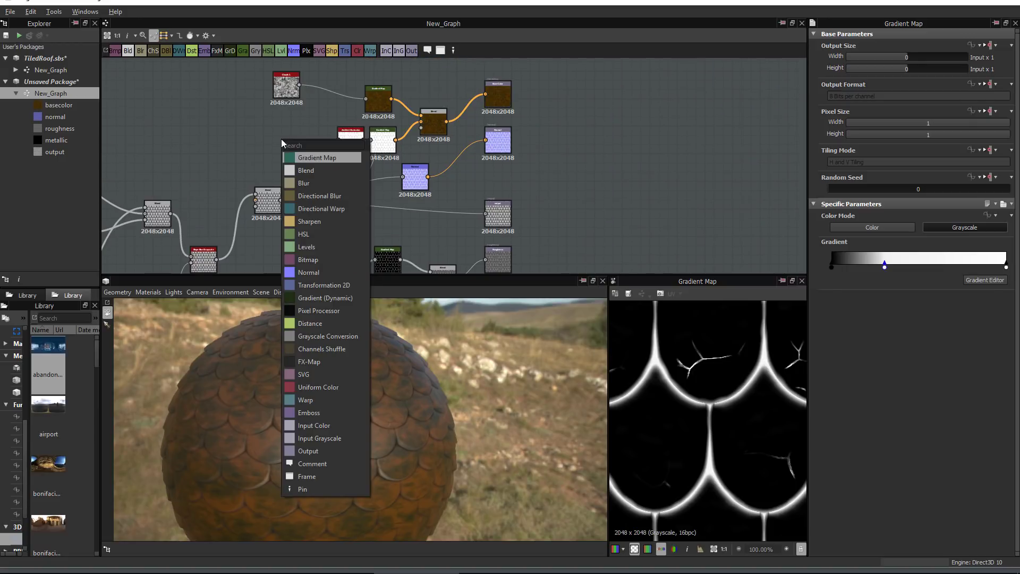
text(curv)
key(Return)
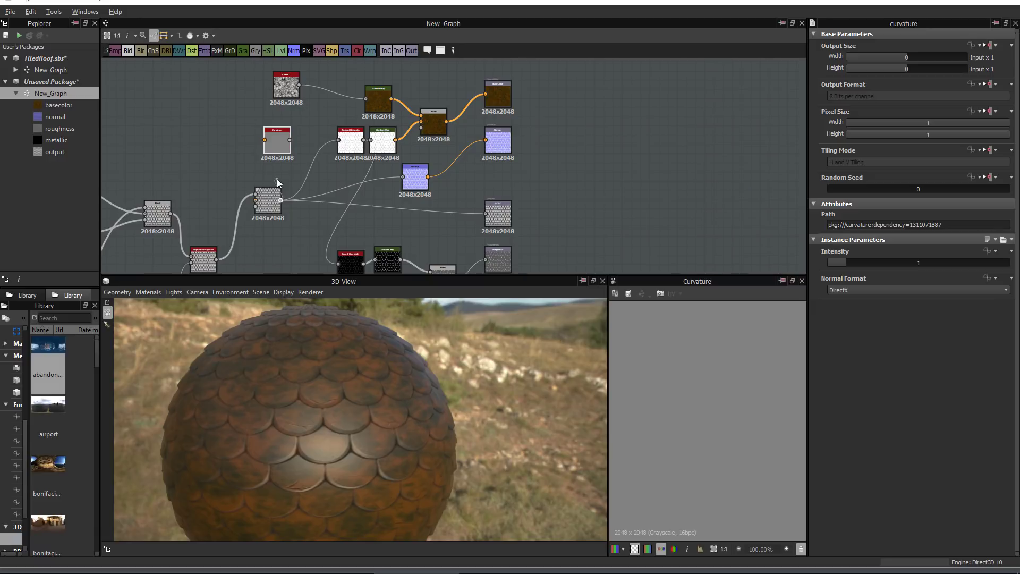
drag(273, 174, 261, 146)
drag(428, 176, 265, 140)
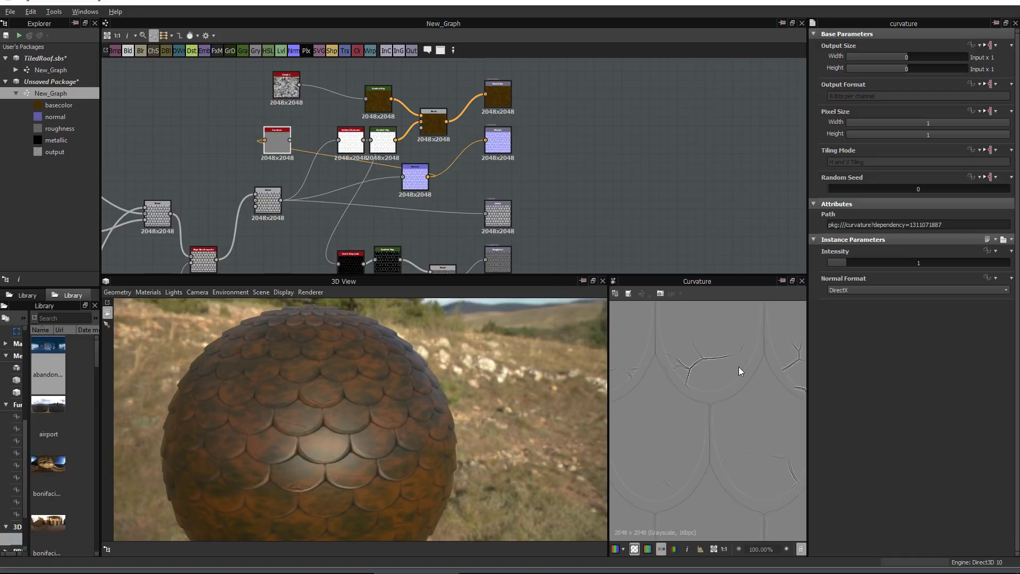
Try a strong Curvature intensity of about 8.7 and a weak one of 0.32 while inspecting the edges in the 2D preview
scroll(702, 375, up, 5)
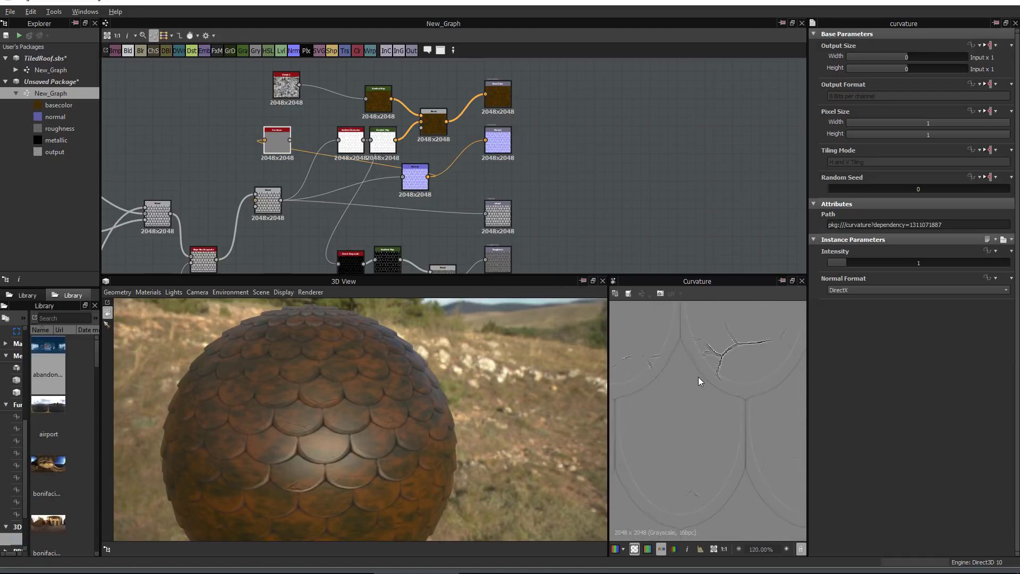
drag(846, 263, 936, 269)
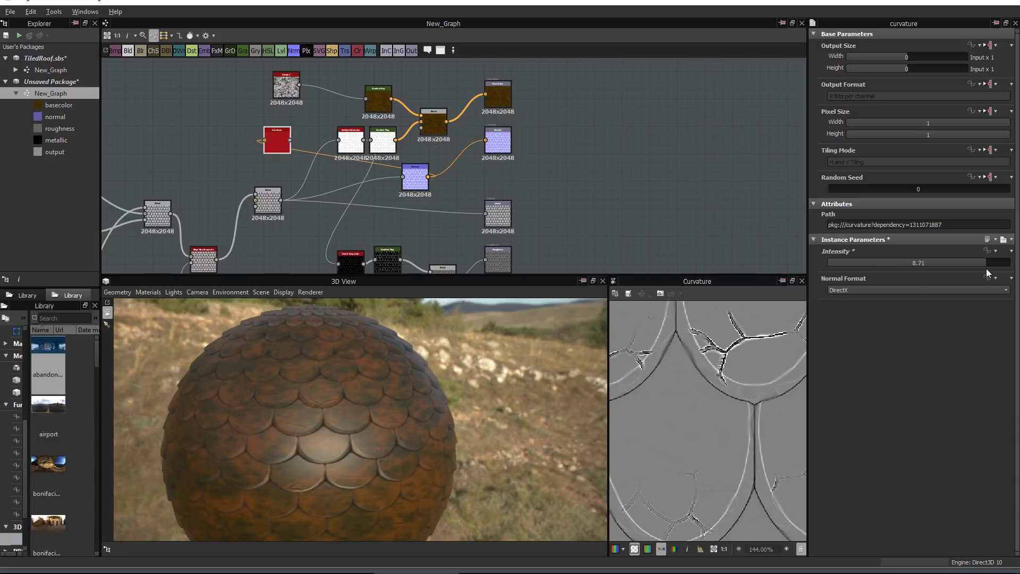
drag(866, 269, 834, 268)
scroll(718, 403, down, 3)
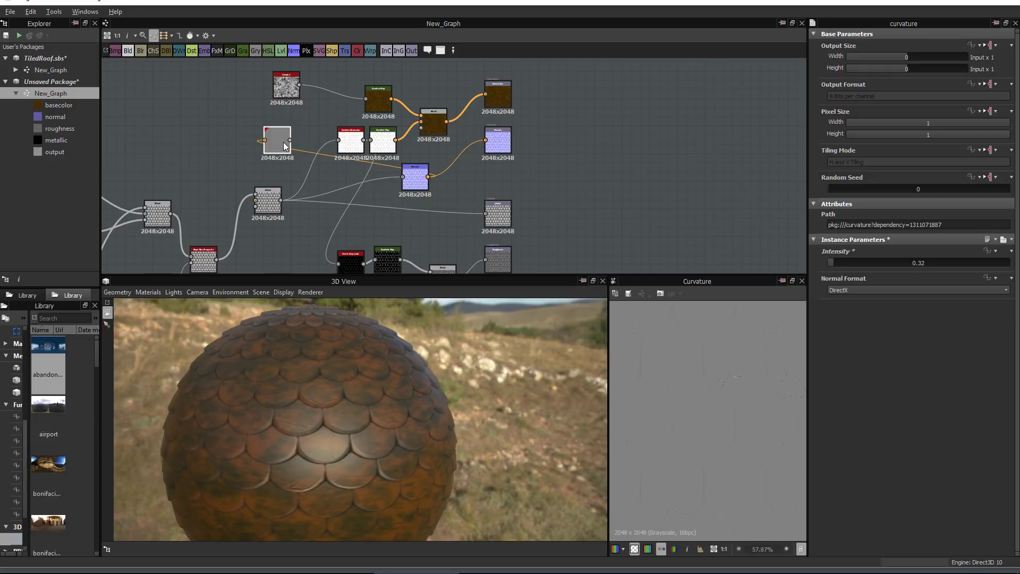
Move the Curvature node above the base color nodes and set its intensity to 1.32
drag(282, 134, 411, 68)
middle_drag(411, 69, 420, 212)
drag(424, 173, 433, 158)
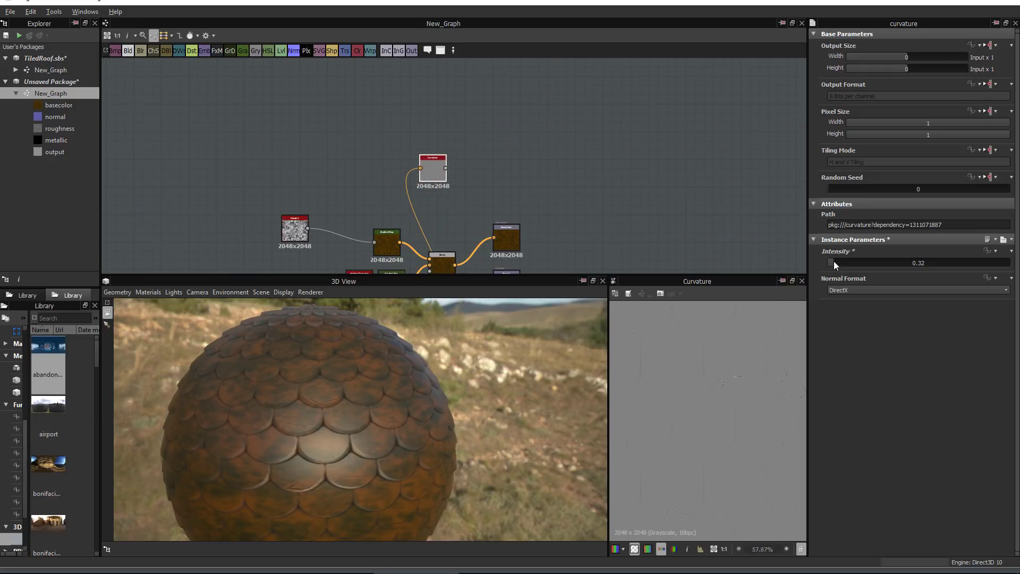
drag(834, 261, 853, 262)
scroll(726, 388, up, 5)
scroll(399, 203, down, 3)
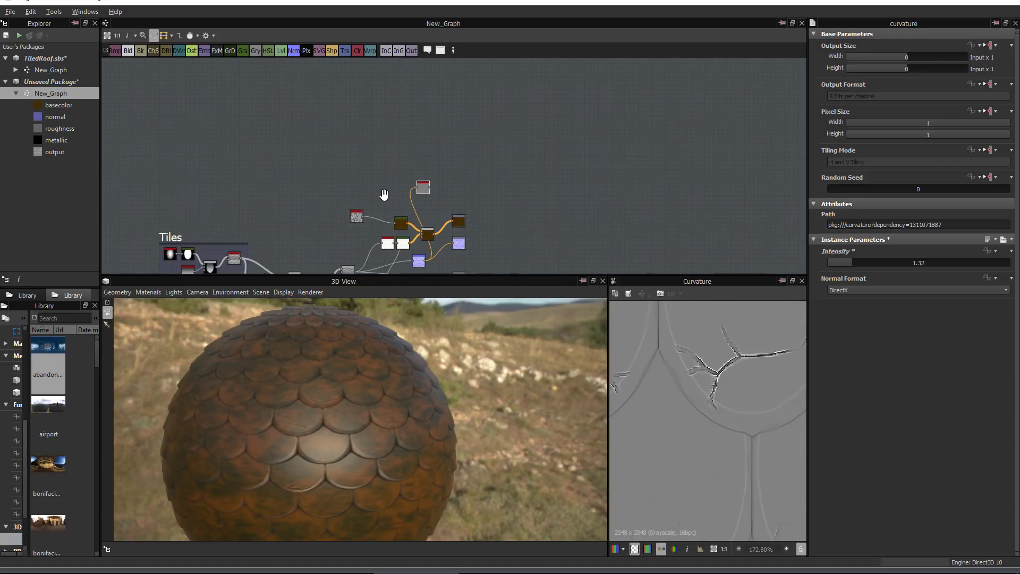
Add a Gradient Map node beside the Curvature node and connect the Curvature output to its input
middle_drag(384, 195, 381, 109)
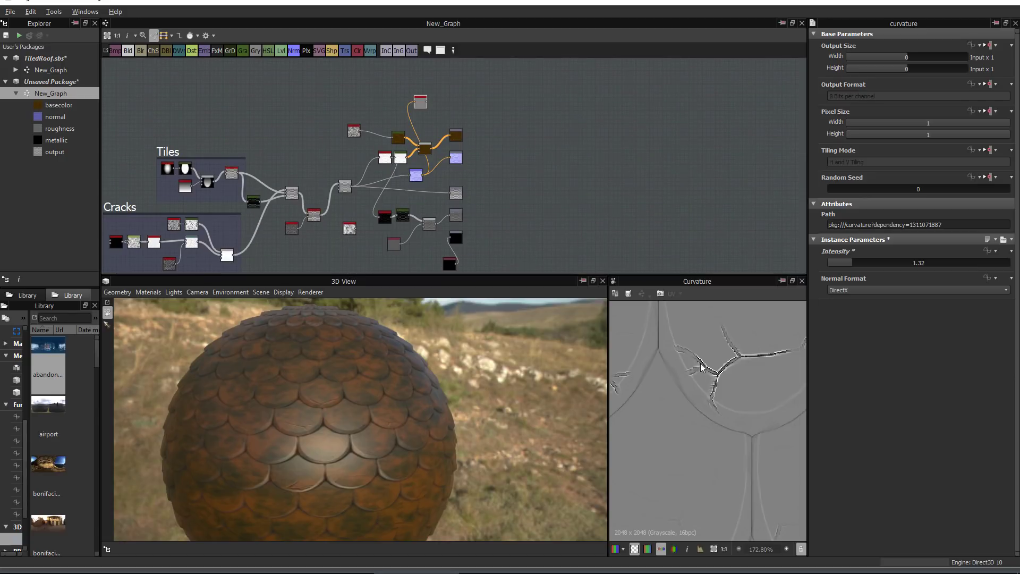
scroll(441, 144, up, 4)
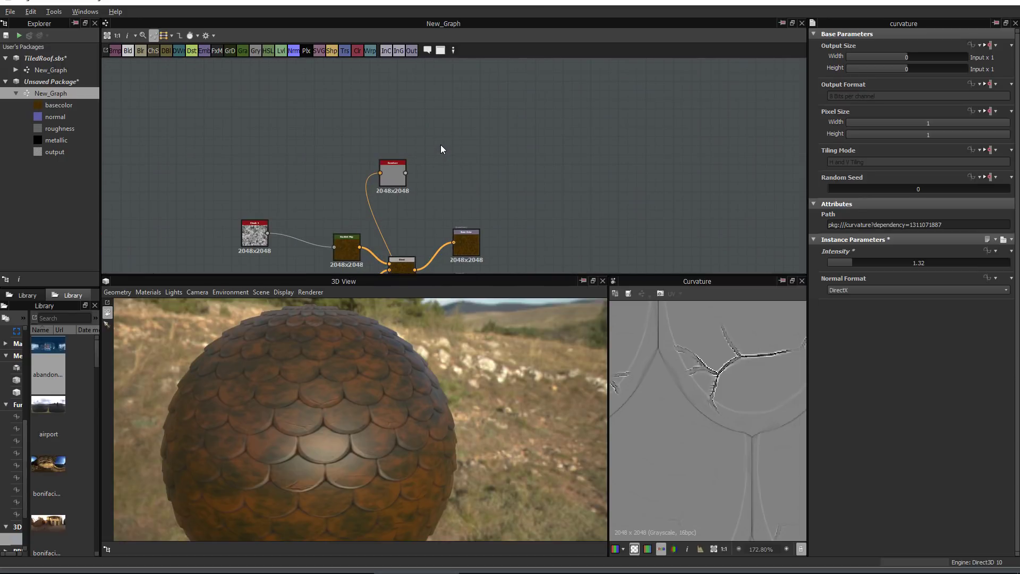
right_click(441, 145)
text(gra)
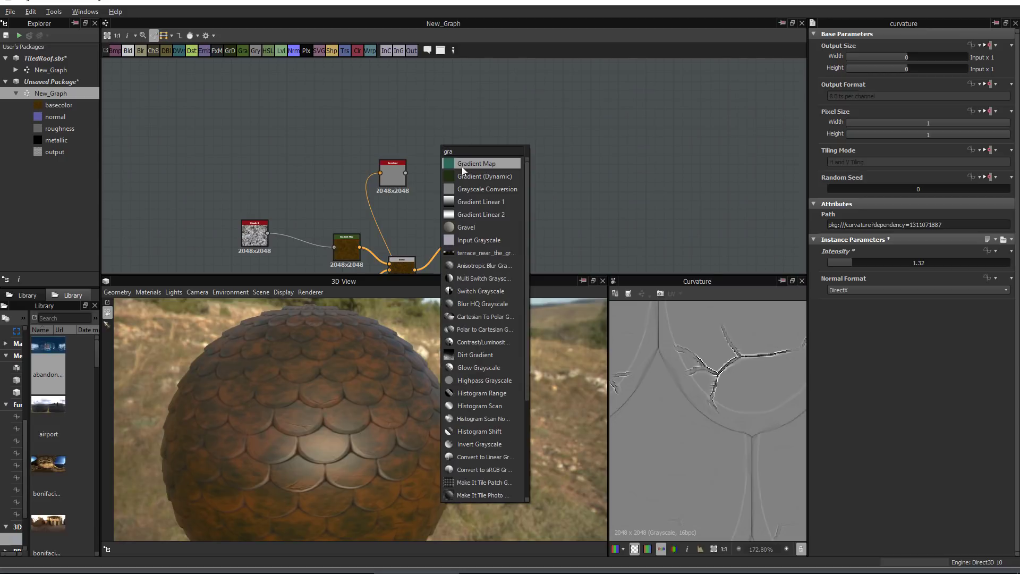
click(465, 166)
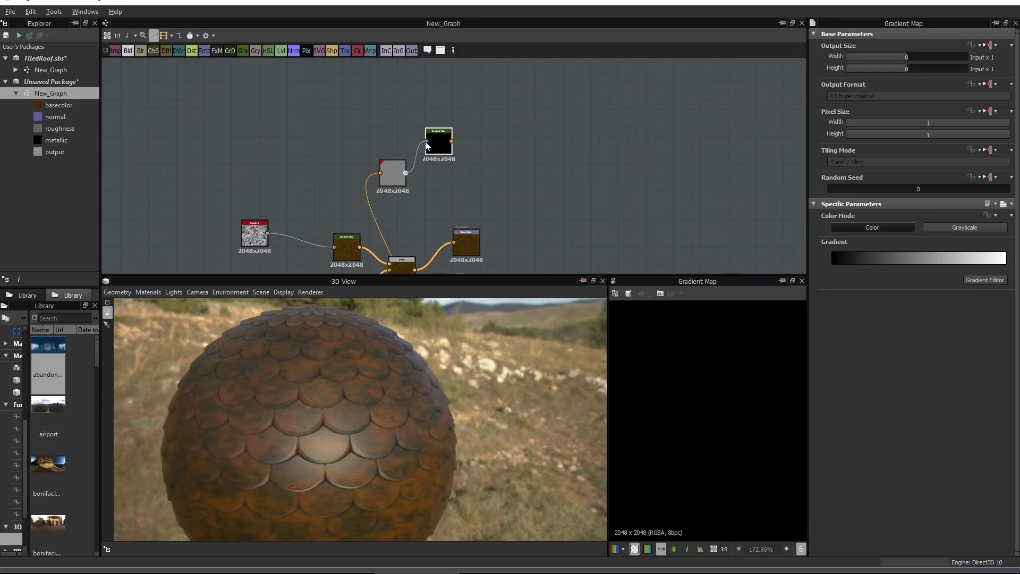
drag(425, 142, 427, 141)
Move the Curvature Gradient Map's black key to about 54% and its white key to about 65% of the ramp
drag(831, 263, 927, 273)
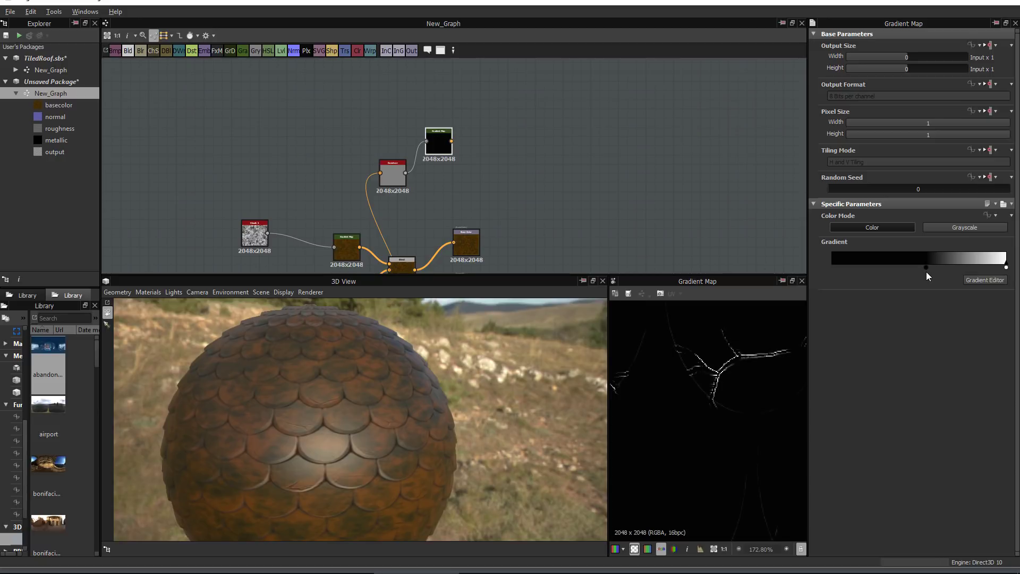
scroll(732, 397, down, 7)
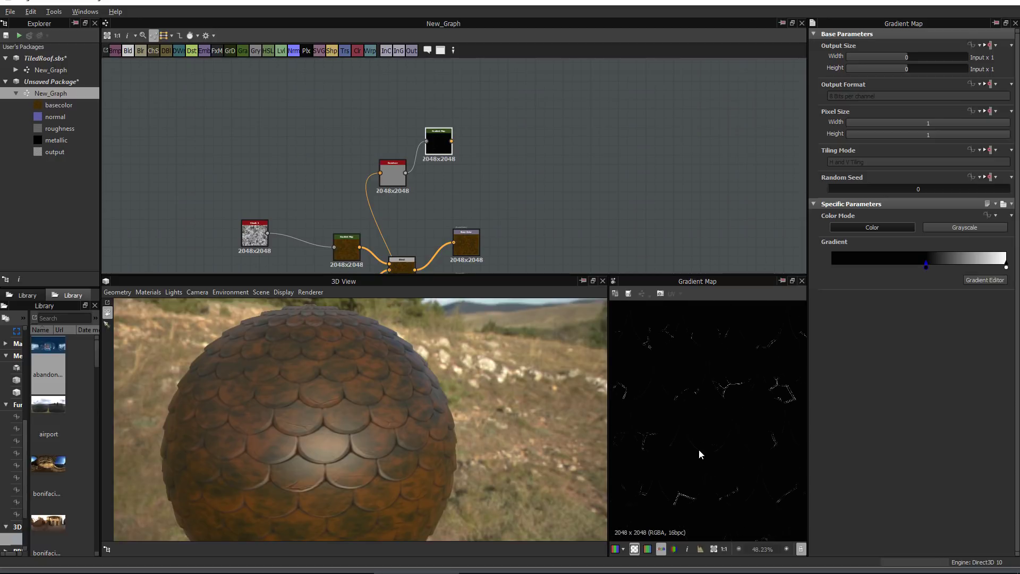
scroll(677, 369, up, 5)
drag(1006, 268, 945, 270)
scroll(645, 364, down, 3)
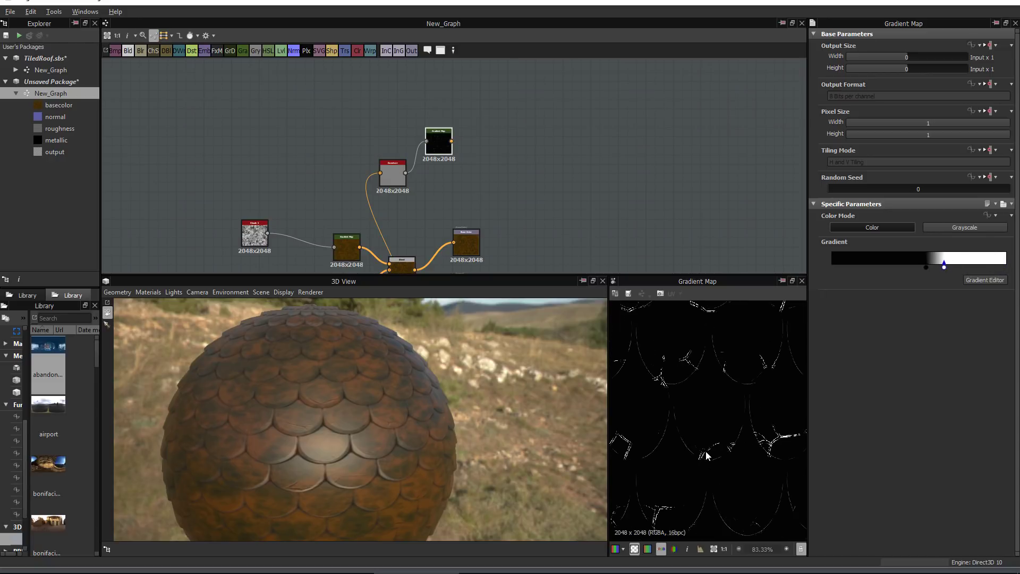
Add a Blend node with the Curvature Gradient Map as foreground and the existing base color Blend as background
middle_drag(595, 250, 581, 190)
scroll(581, 189, down, 1)
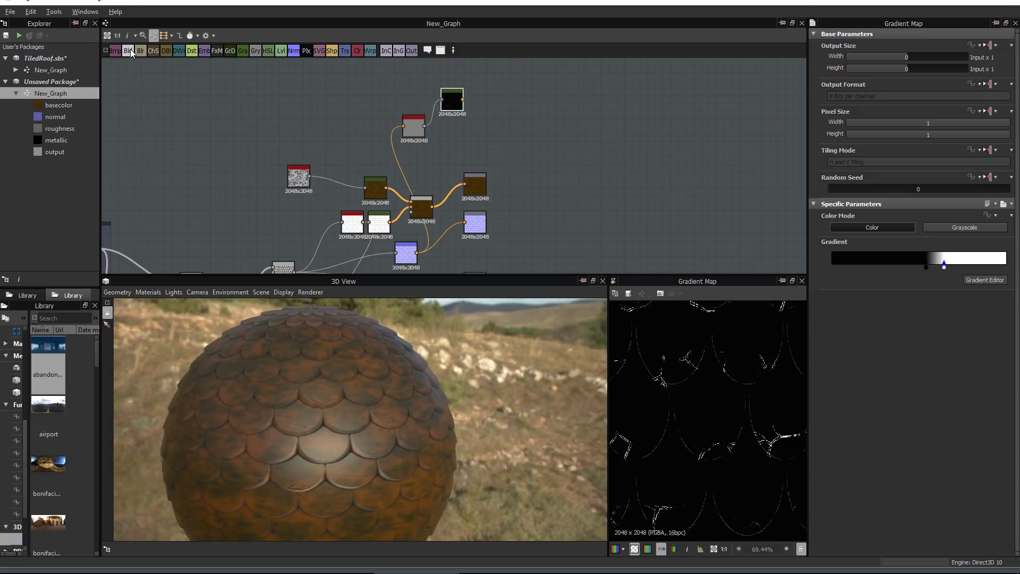
drag(129, 50, 506, 153)
drag(463, 99, 495, 153)
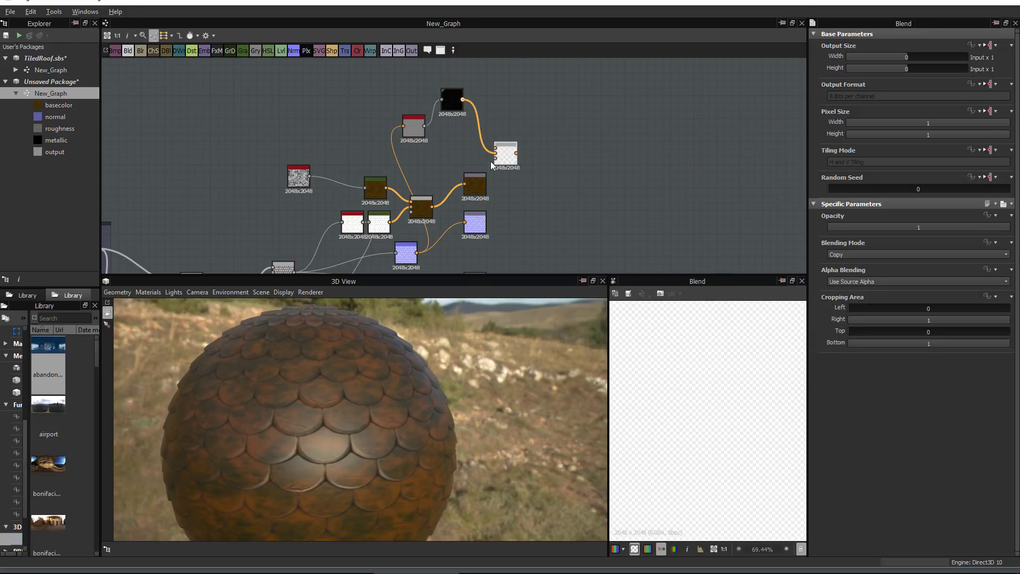
drag(463, 99, 495, 149)
drag(432, 207, 495, 154)
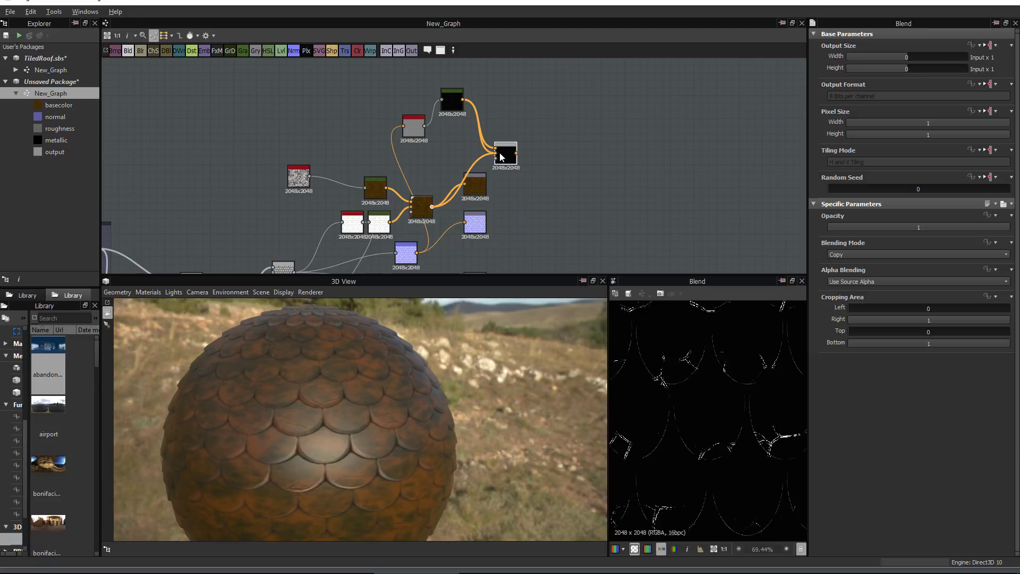
Try the new Blend in Overlay mode at 0.12 opacity and in Add (Linear Dodge) mode at 0.18 opacity
click(851, 257)
click(845, 326)
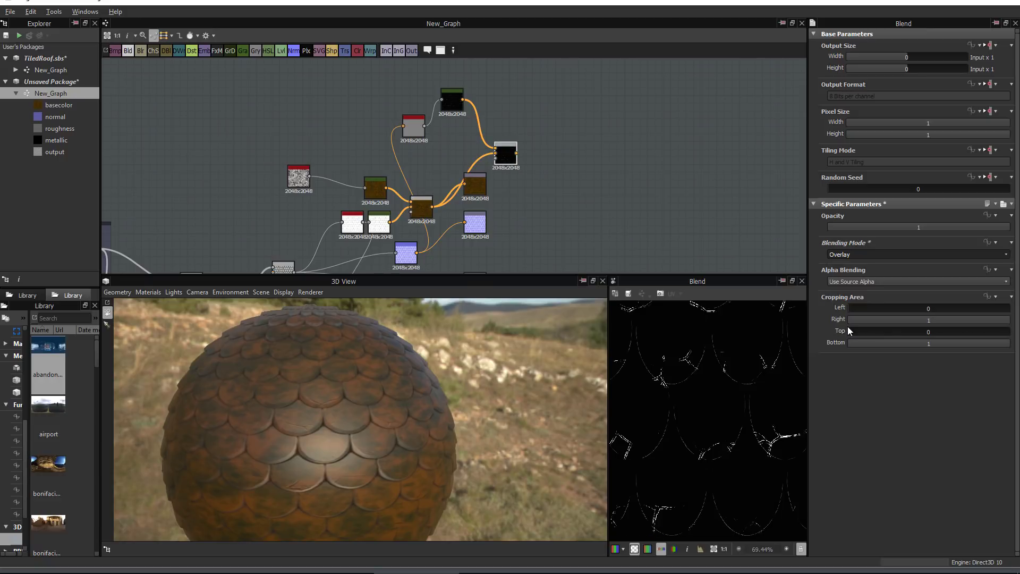
drag(995, 230, 851, 229)
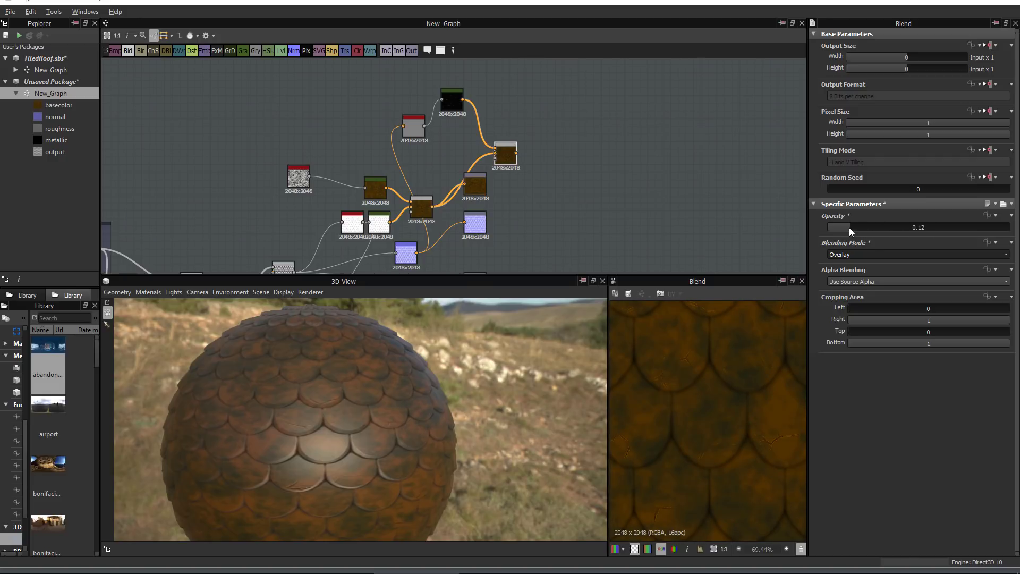
click(868, 260)
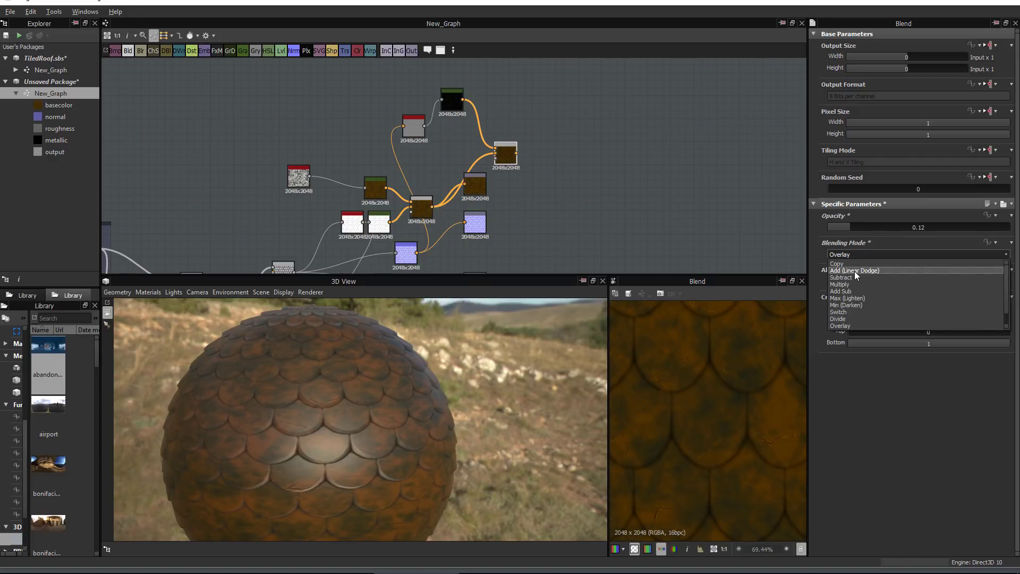
click(856, 271)
click(840, 228)
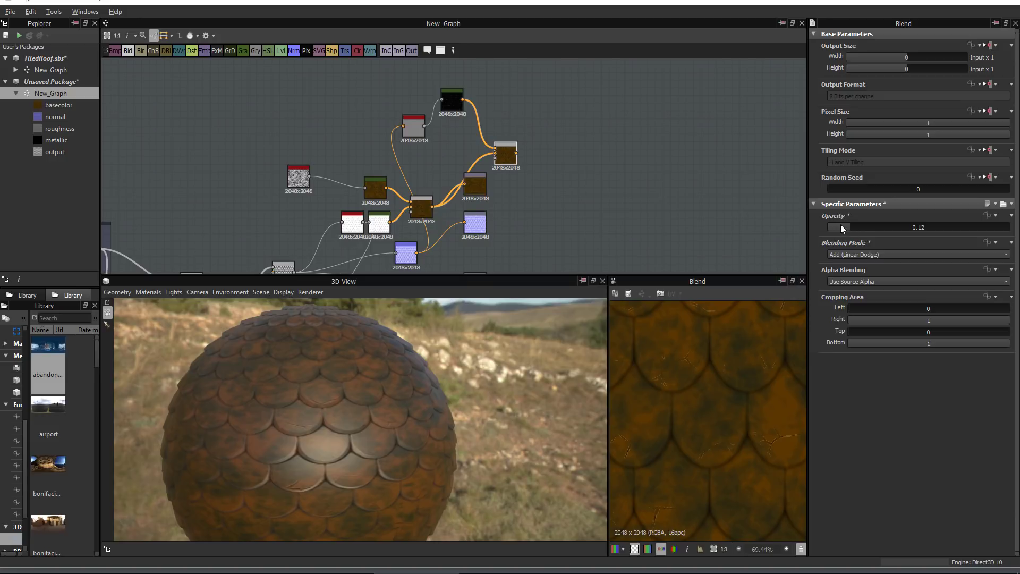
drag(840, 229, 862, 230)
Try feeding the Curvature node directly into the Blend's foreground and deleting its Gradient Map, and undo the deletion
click(416, 130)
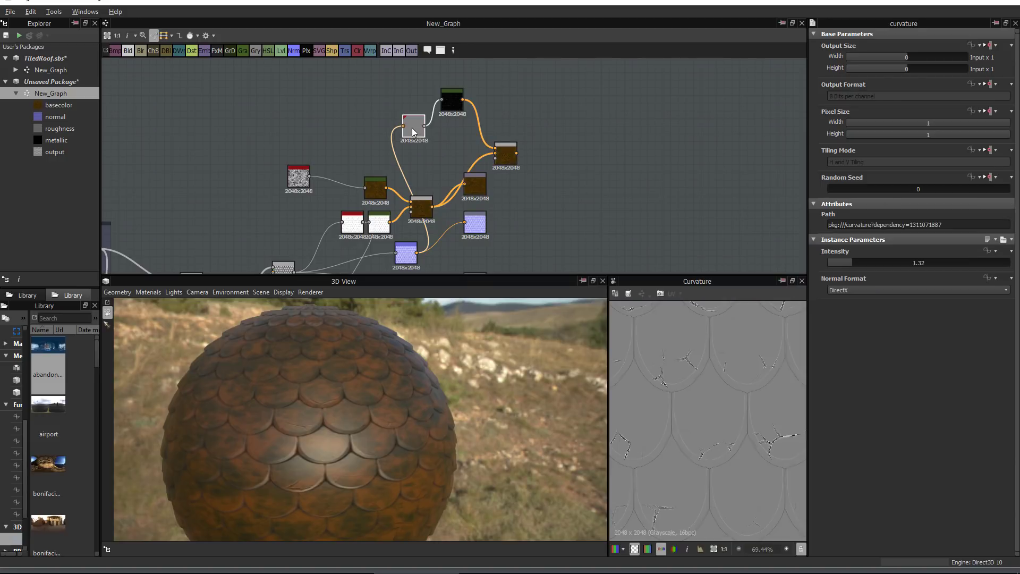
drag(424, 126, 495, 149)
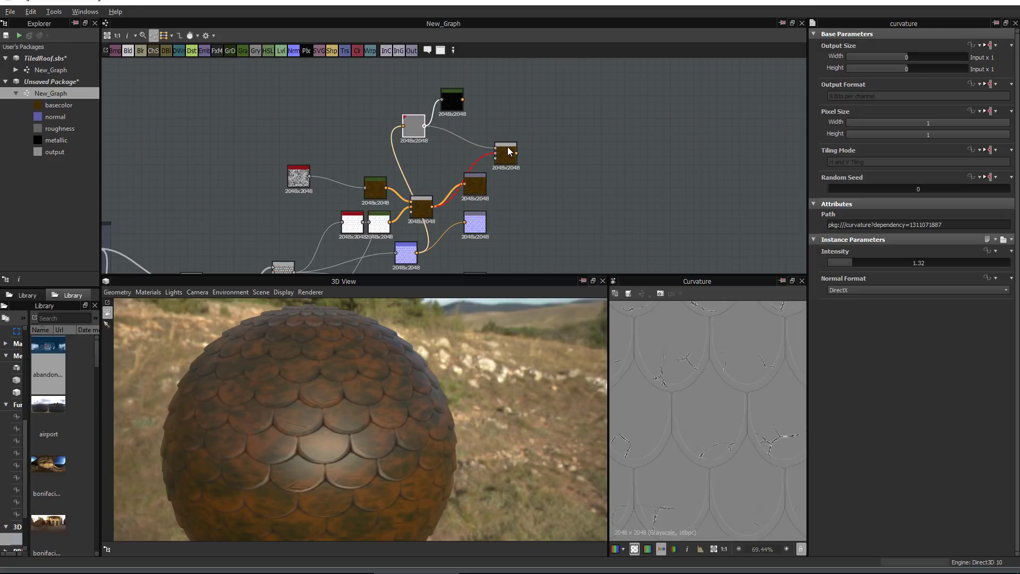
click(457, 105)
key(Delete)
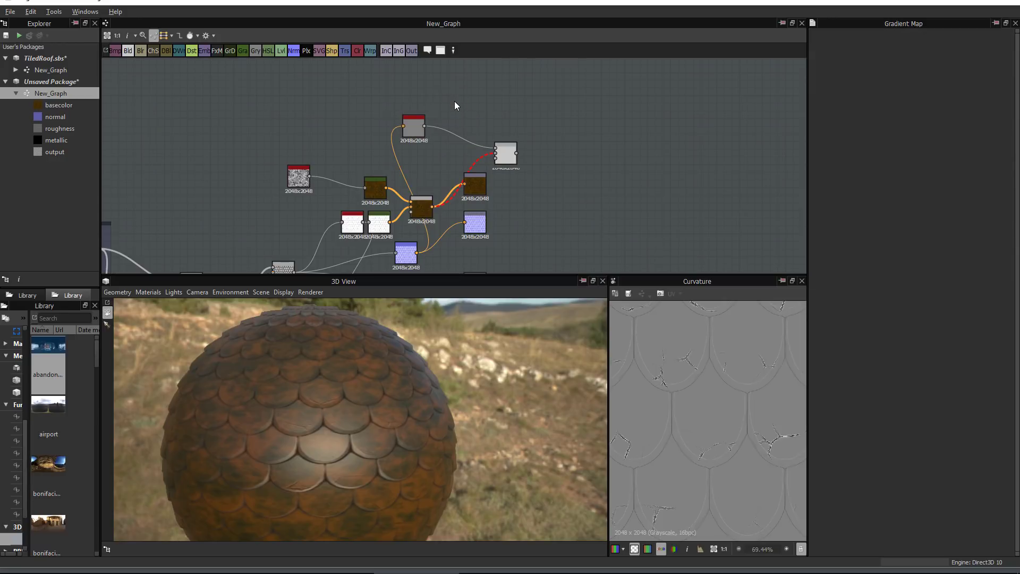
key(ctrl+z)
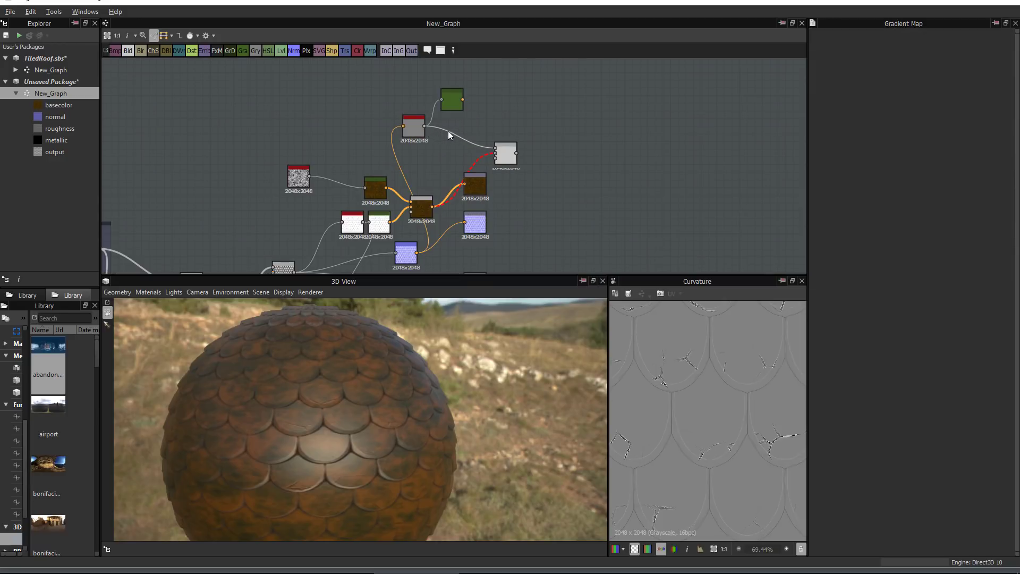
Return the Curvature Gradient Map's black and white keys to the ramp's ends and reconnect it to the Blend's foreground
click(451, 105)
double_click(450, 106)
drag(928, 265, 832, 262)
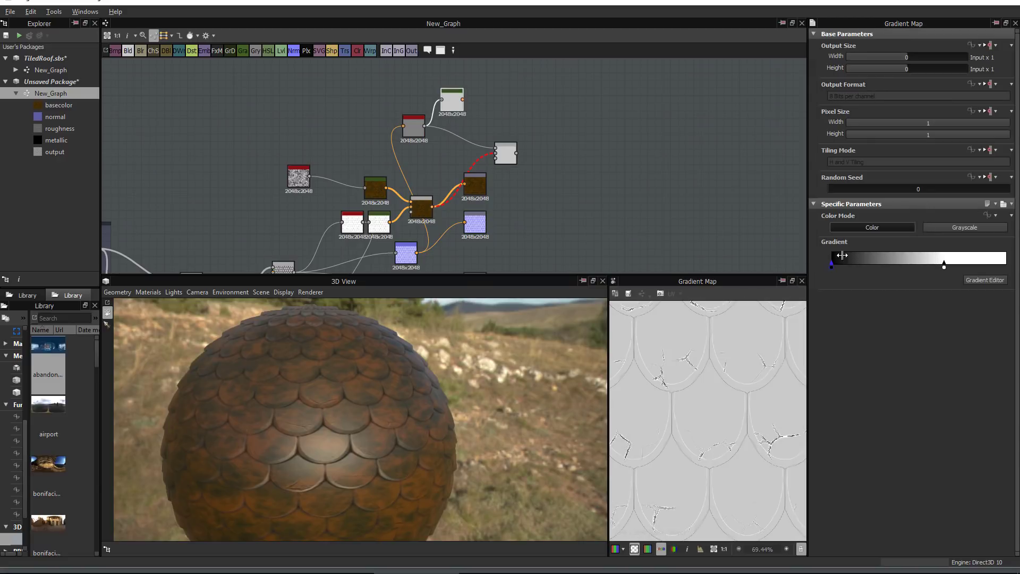
drag(944, 266, 1006, 266)
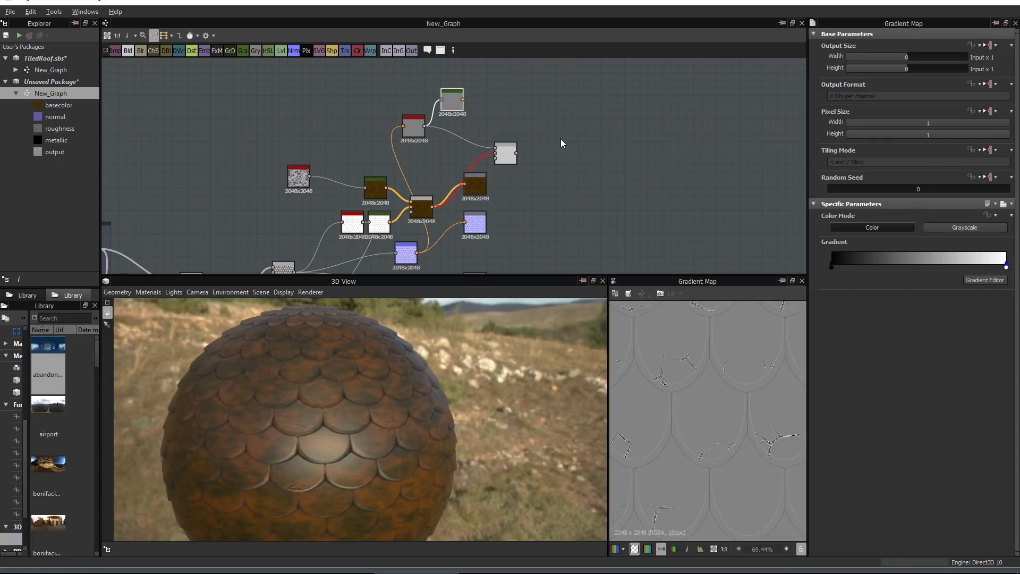
drag(463, 99, 499, 154)
Set the curvature Blend's opacity to 1 and its blending mode to Overlay, and inspect the tile edges up close
click(502, 154)
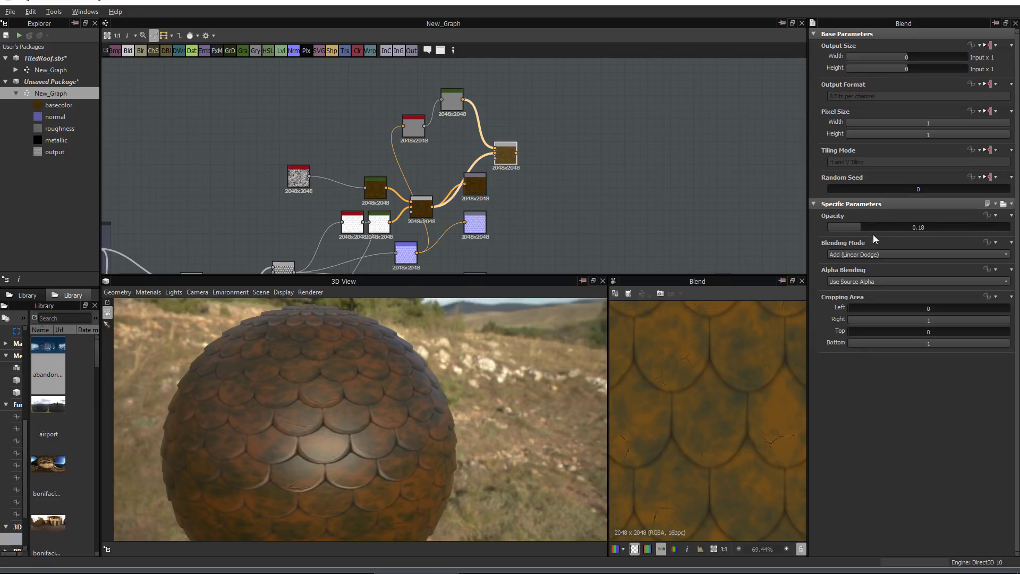
drag(862, 232, 1010, 227)
click(878, 256)
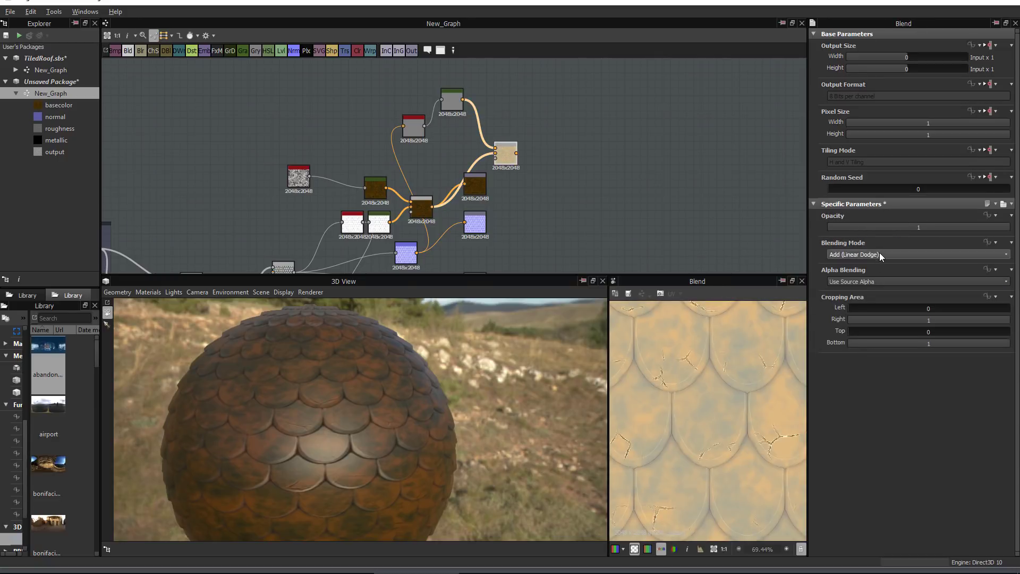
click(835, 326)
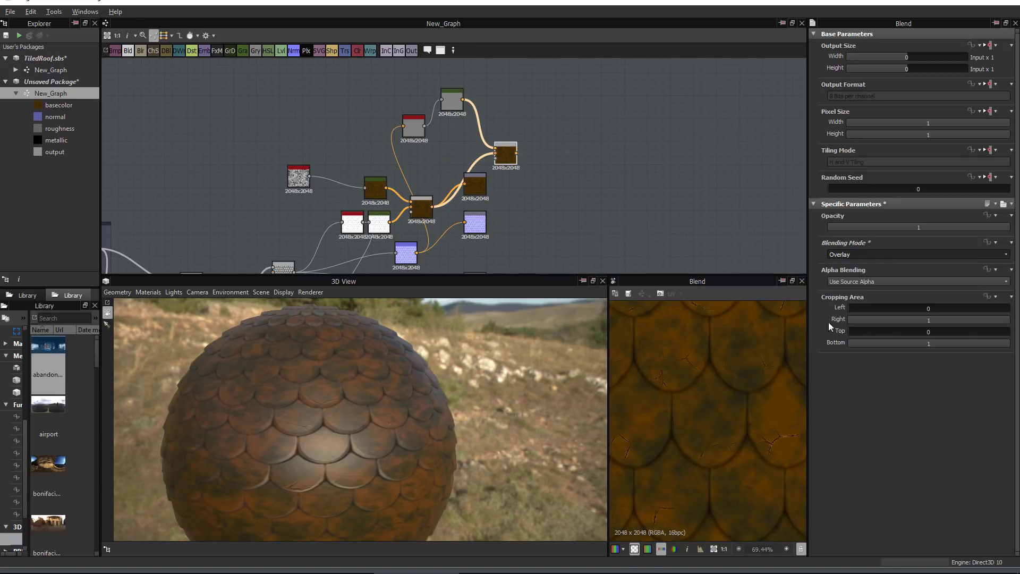
scroll(657, 378, up, 3)
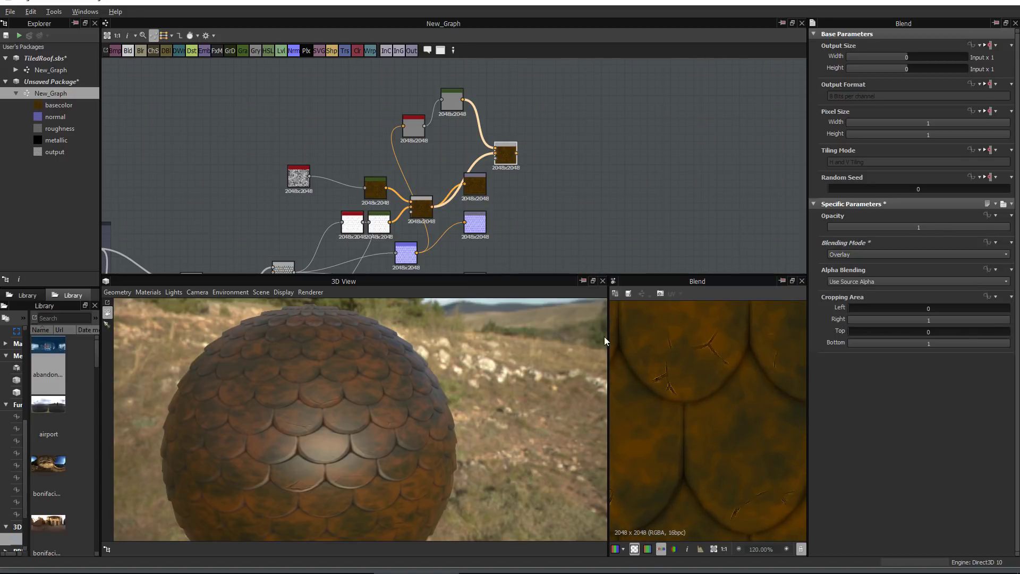
Move the Curvature Gradient Map's white and black keys slightly inward from the ramp's ends and check the curvature Blend's result
click(451, 97)
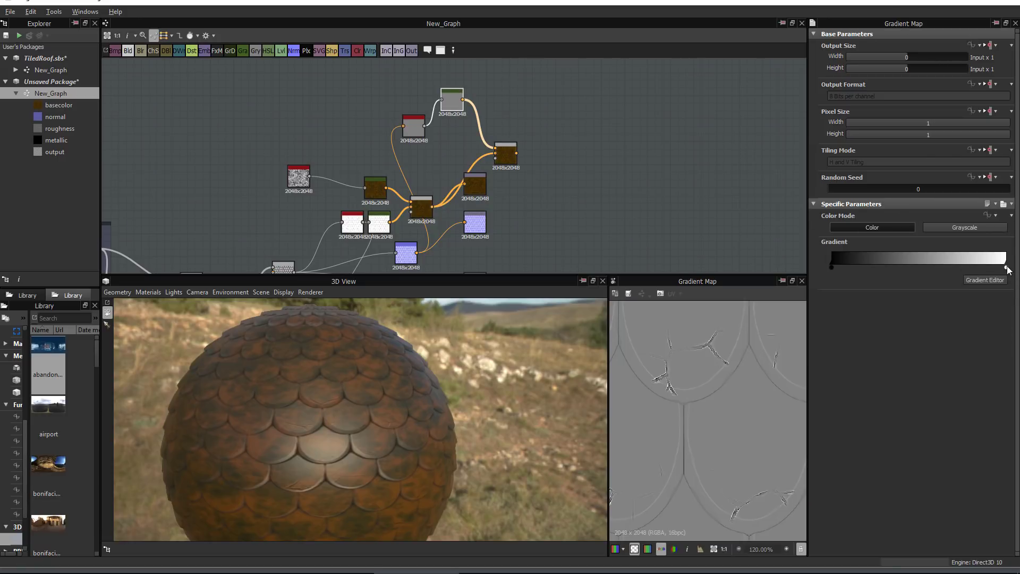
drag(1006, 267, 982, 268)
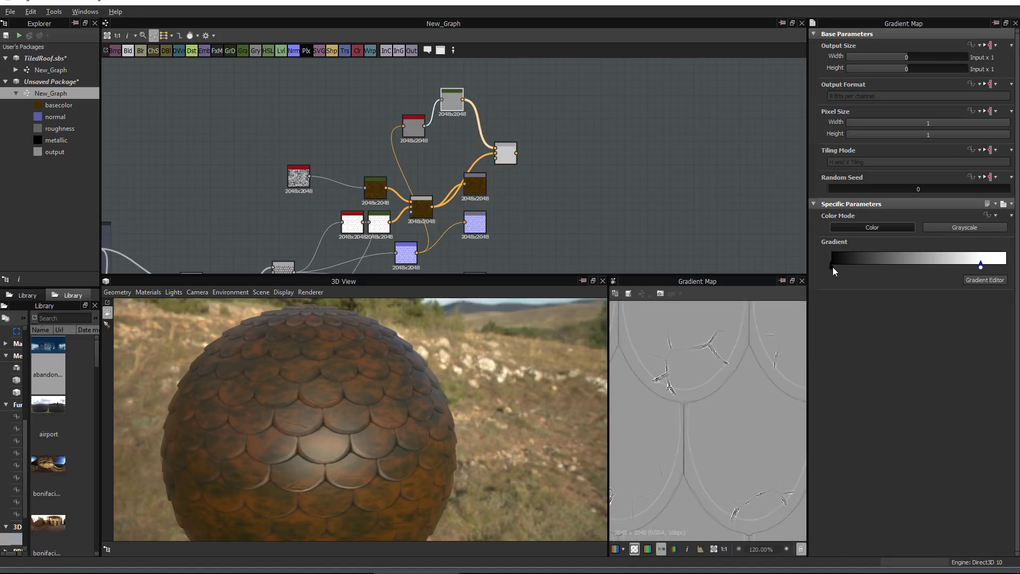
drag(832, 268, 861, 272)
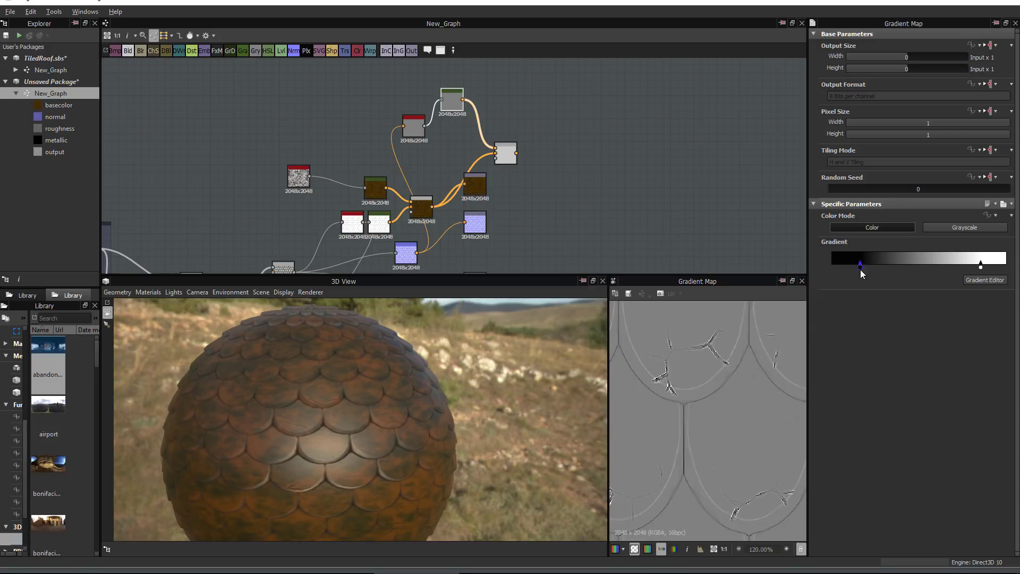
click(501, 160)
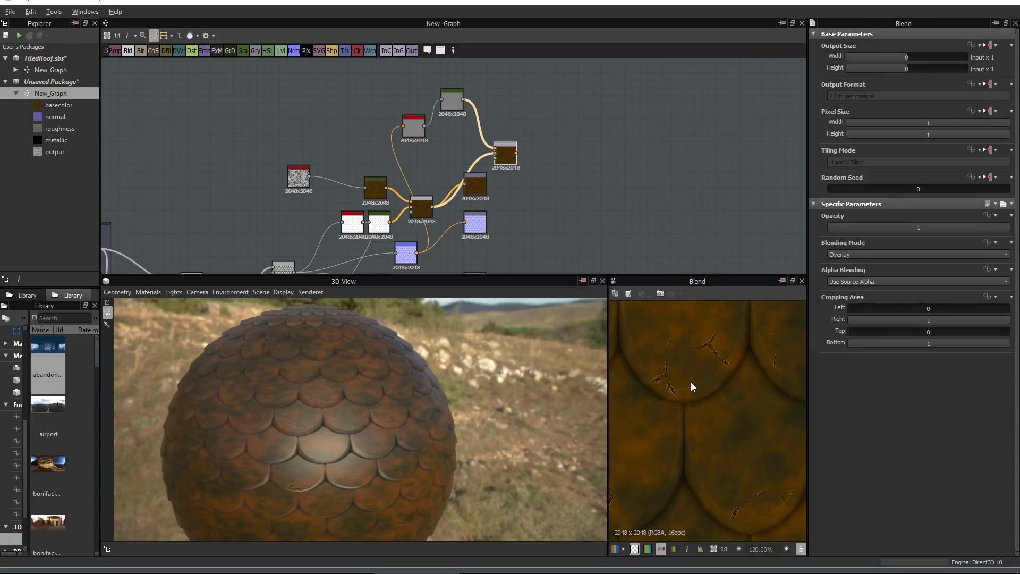
scroll(665, 394, down, 3)
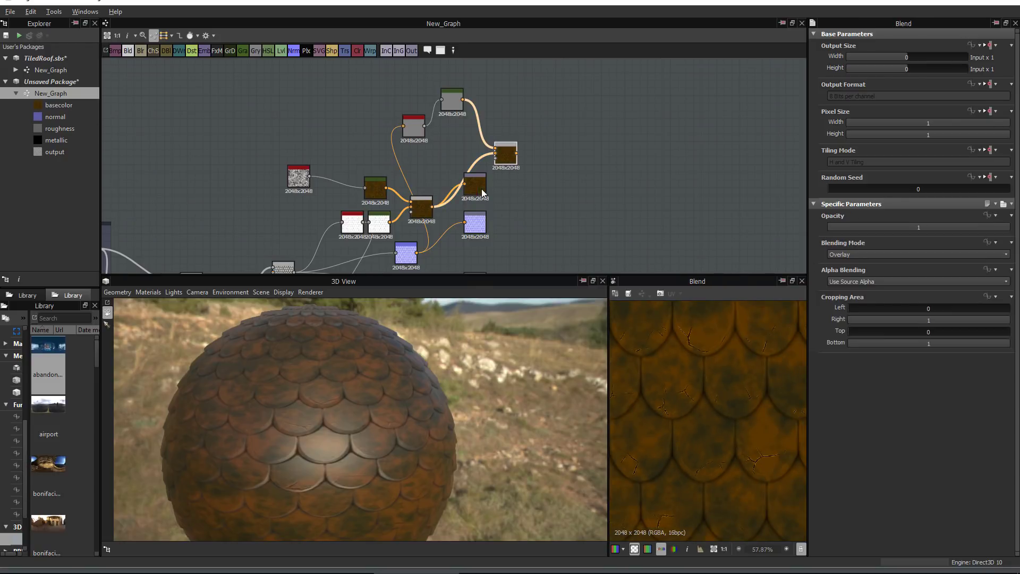
Place the base color output after the curvature Blend, feed it from that Blend, and check the tiles in 3D
drag(484, 194, 552, 192)
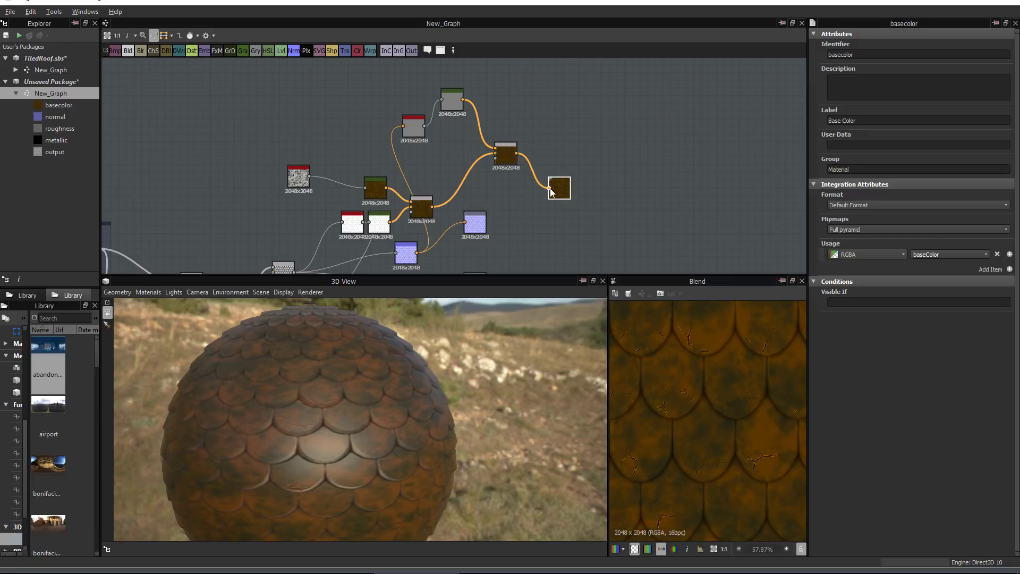
scroll(306, 432, up, 5)
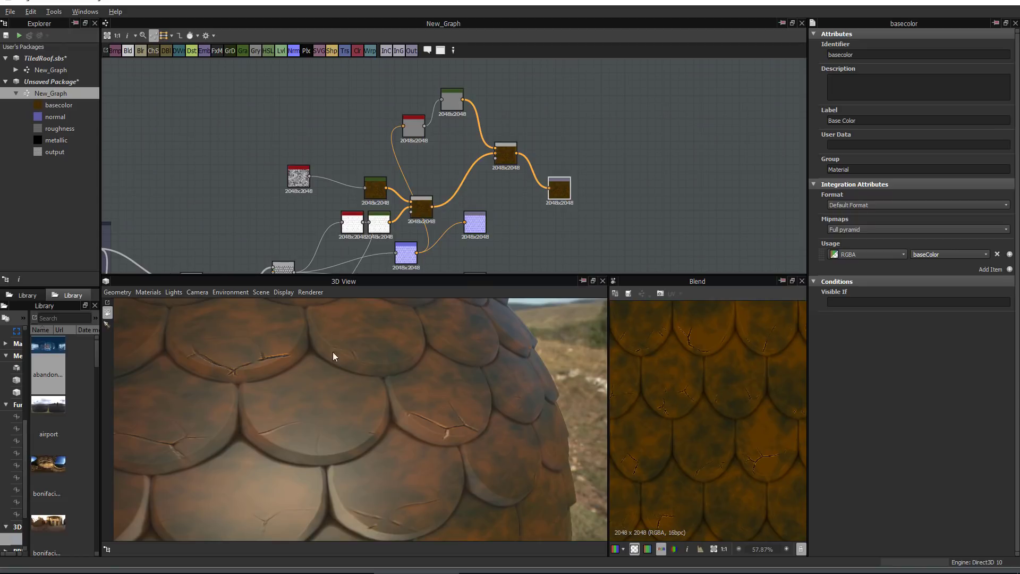
scroll(292, 403, down, 5)
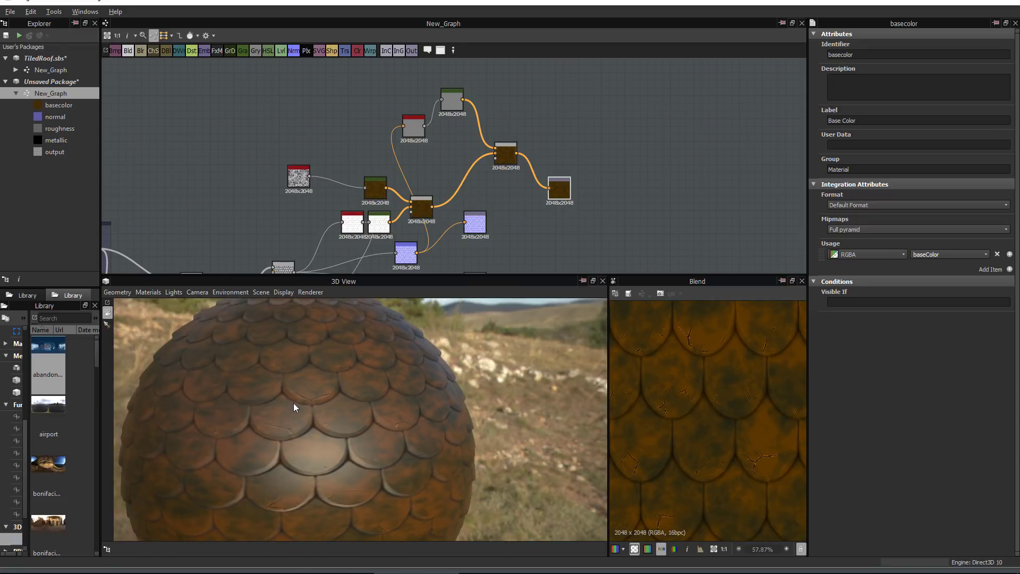
scroll(294, 403, down, 2)
scroll(480, 234, down, 1)
Examine the overall node graph and the roof-tile material on the sphere under different viewing and lighting angles
click(512, 223)
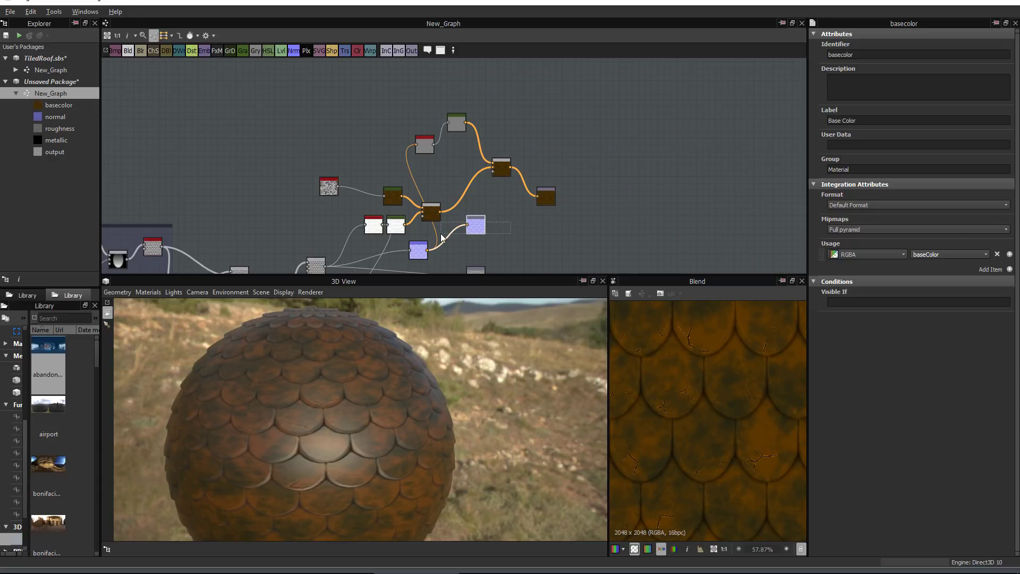
middle_drag(507, 241, 482, 174)
mouse_move(298, 385)
mouse_down()
mouse_move(346, 409)
mouse_move(308, 406)
mouse_move(300, 391)
mouse_move(394, 415)
mouse_move(314, 408)
mouse_move(323, 436)
mouse_move(334, 432)
mouse_move(334, 400)
mouse_move(340, 434)
mouse_move(336, 408)
mouse_move(365, 438)
mouse_move(321, 435)
mouse_move(339, 441)
mouse_move(298, 374)
mouse_up()
scroll(362, 410, down, 2)
scroll(330, 376, up, 3)
scroll(334, 226, down, 5)
middle_drag(324, 203, 363, 173)
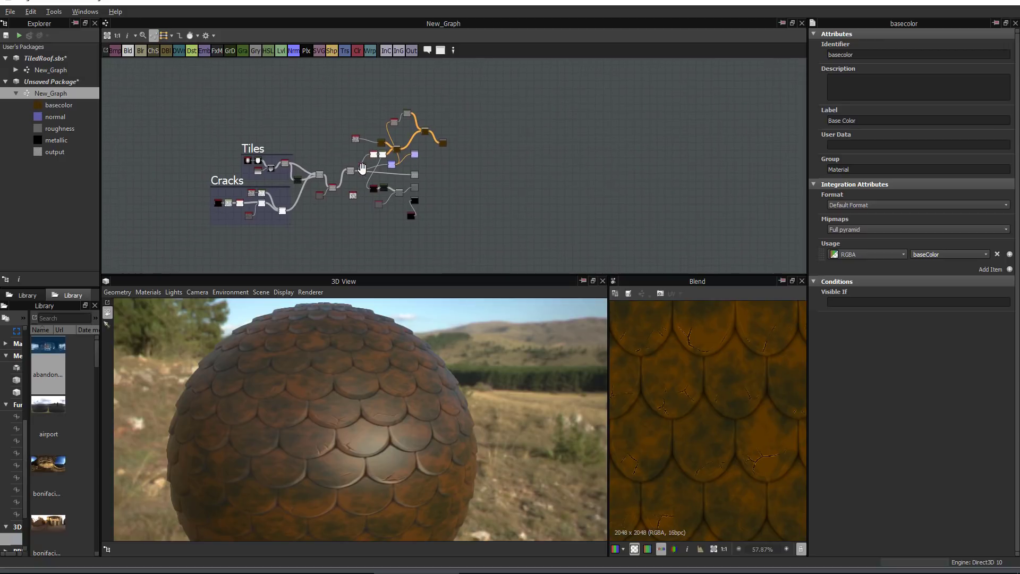
drag(371, 394, 343, 391)
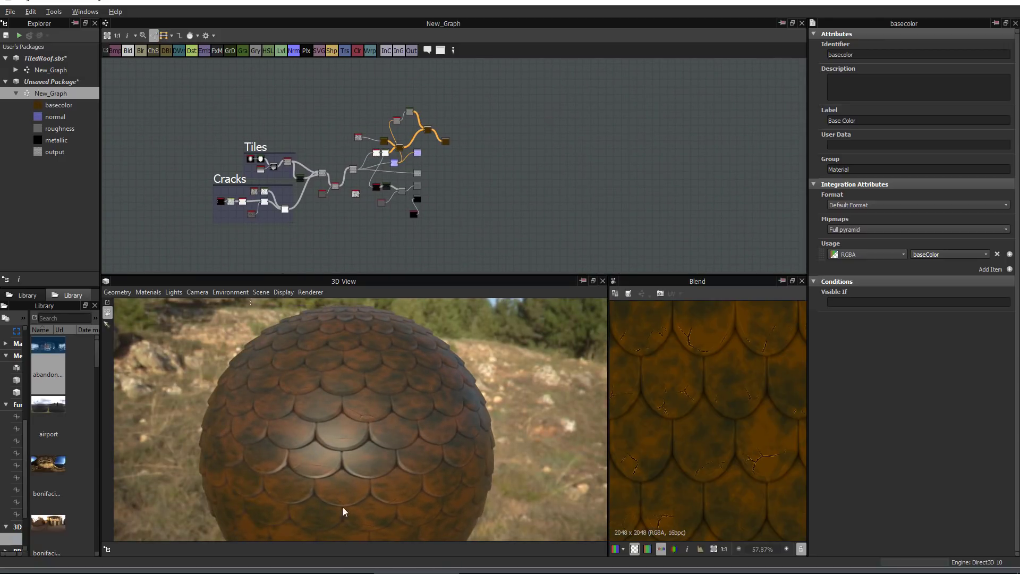
drag(334, 435, 347, 418)
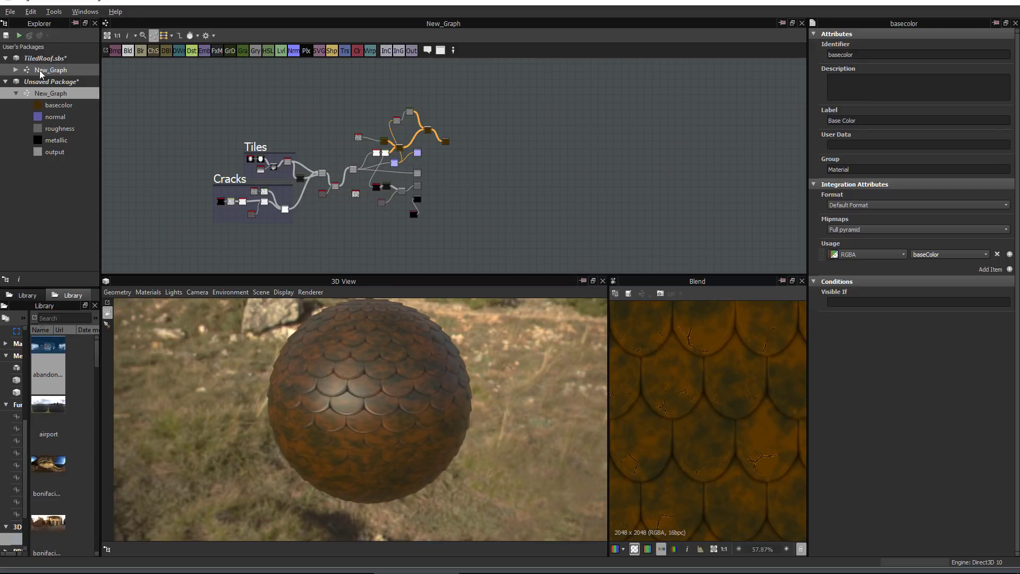
Open New_Graph from the TiledRoof.sbs package and examine its more detailed roof-tile material on the sphere
click(65, 72)
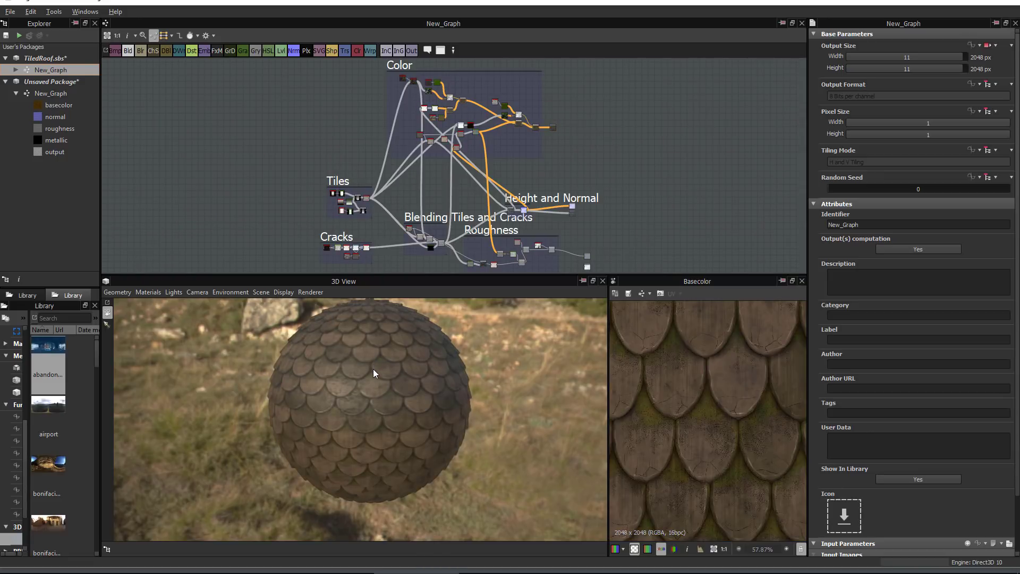
scroll(373, 369, up, 3)
drag(373, 370, 322, 396)
scroll(413, 398, down, 3)
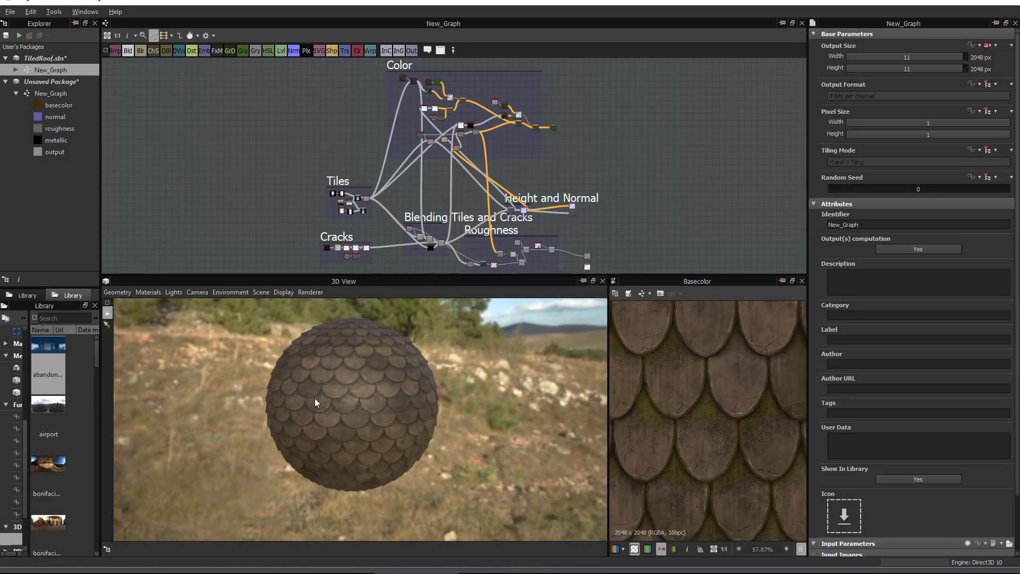
scroll(371, 392, up, 2)
mouse_move(371, 392)
middle_down()
mouse_move(365, 417)
mouse_move(376, 396)
middle_up()
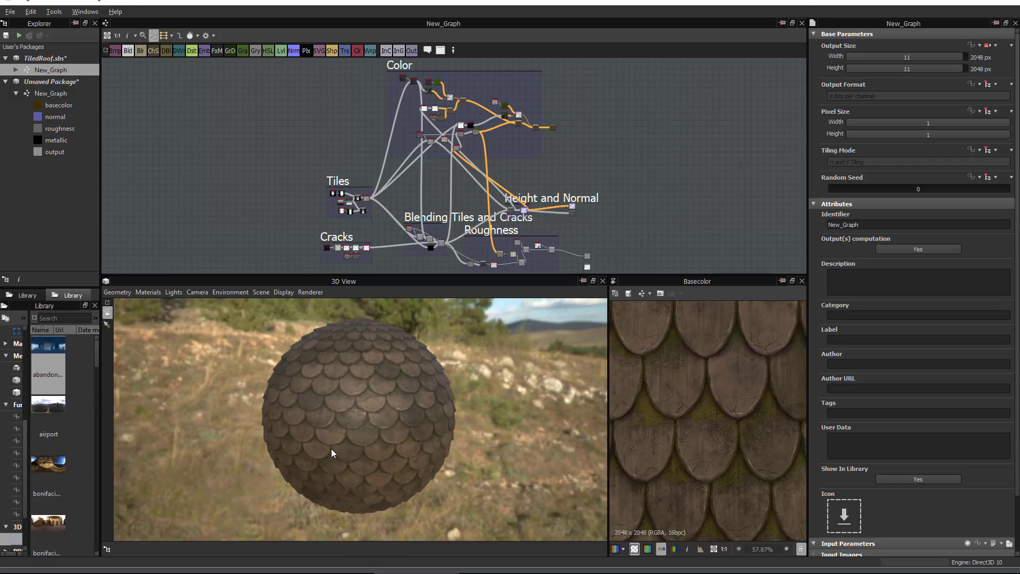
scroll(346, 441, down, 2)
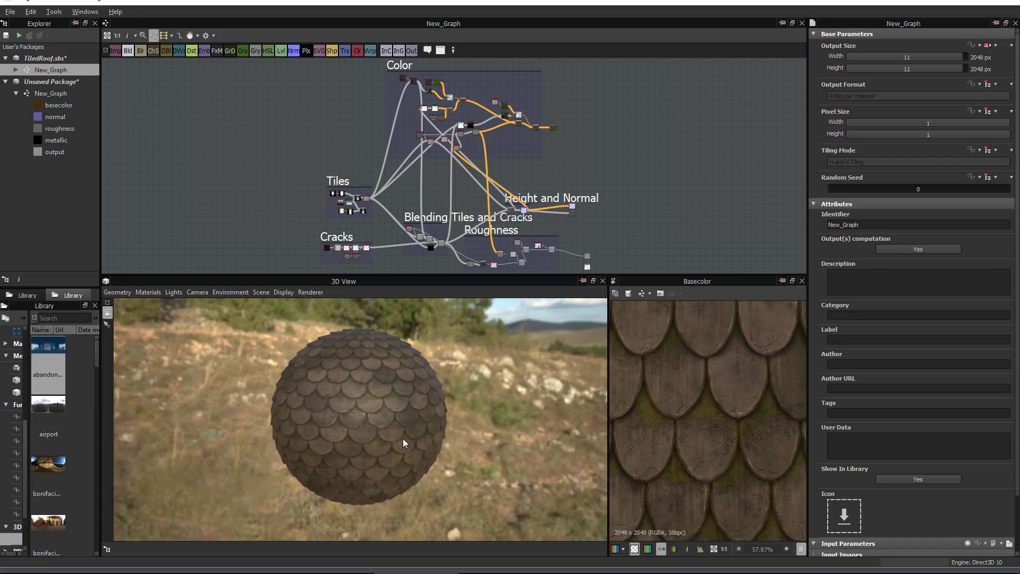
Enlarge the 3D view over the graph area and look at the TiledRoof material on the sphere
scroll(403, 438, up, 3)
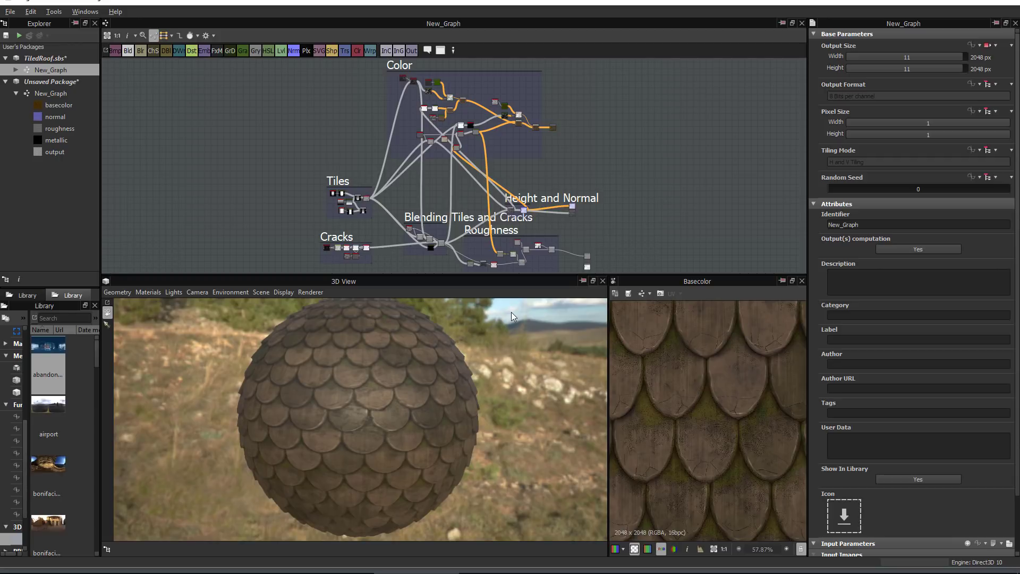
mouse_move(391, 360)
mouse_down()
mouse_move(374, 357)
mouse_move(343, 378)
mouse_move(433, 366)
mouse_move(412, 308)
mouse_move(423, 128)
mouse_up()
scroll(426, 339, up, 1)
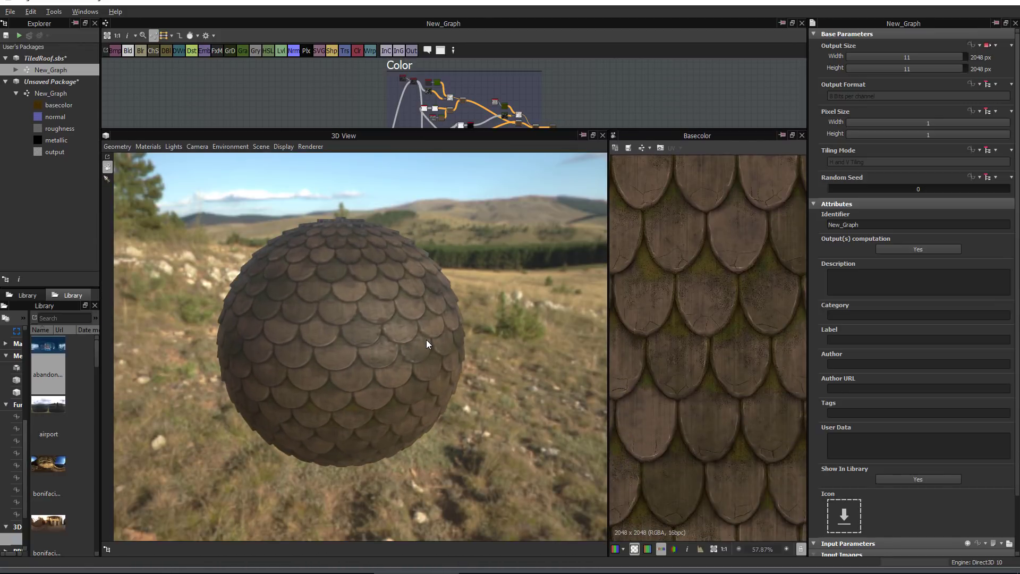